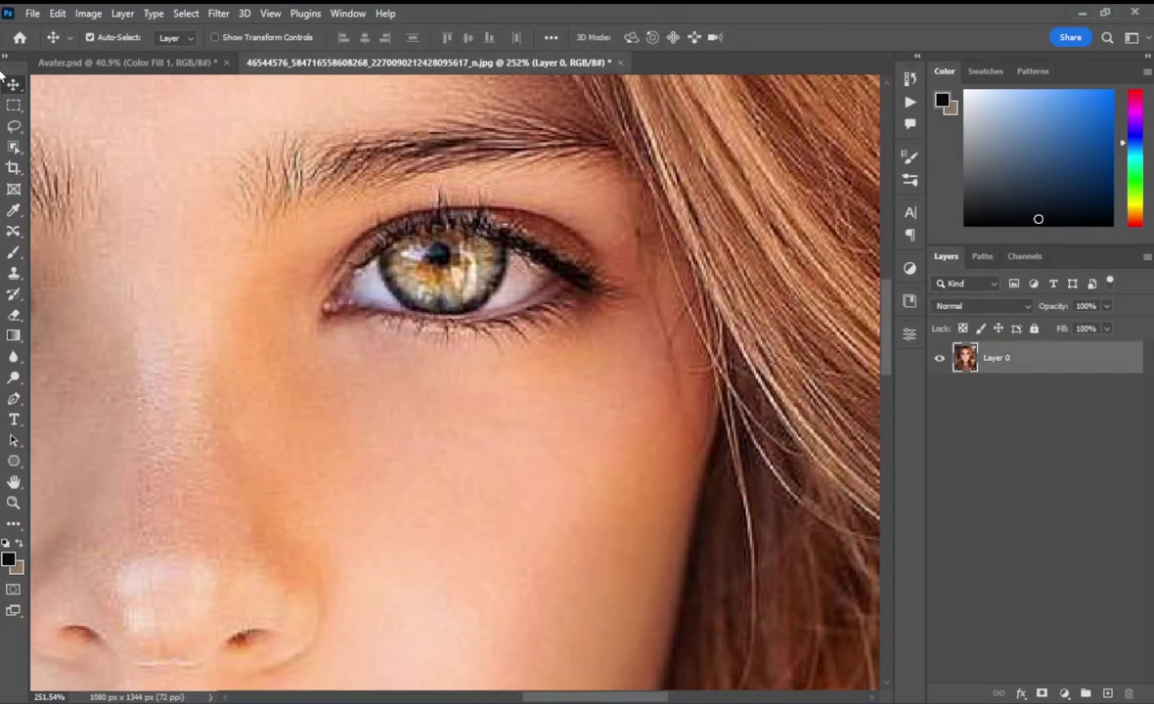
Lasso the right-hand eye, copy it to its own layer and enlarge it
{"action": "key", "text": "l"}
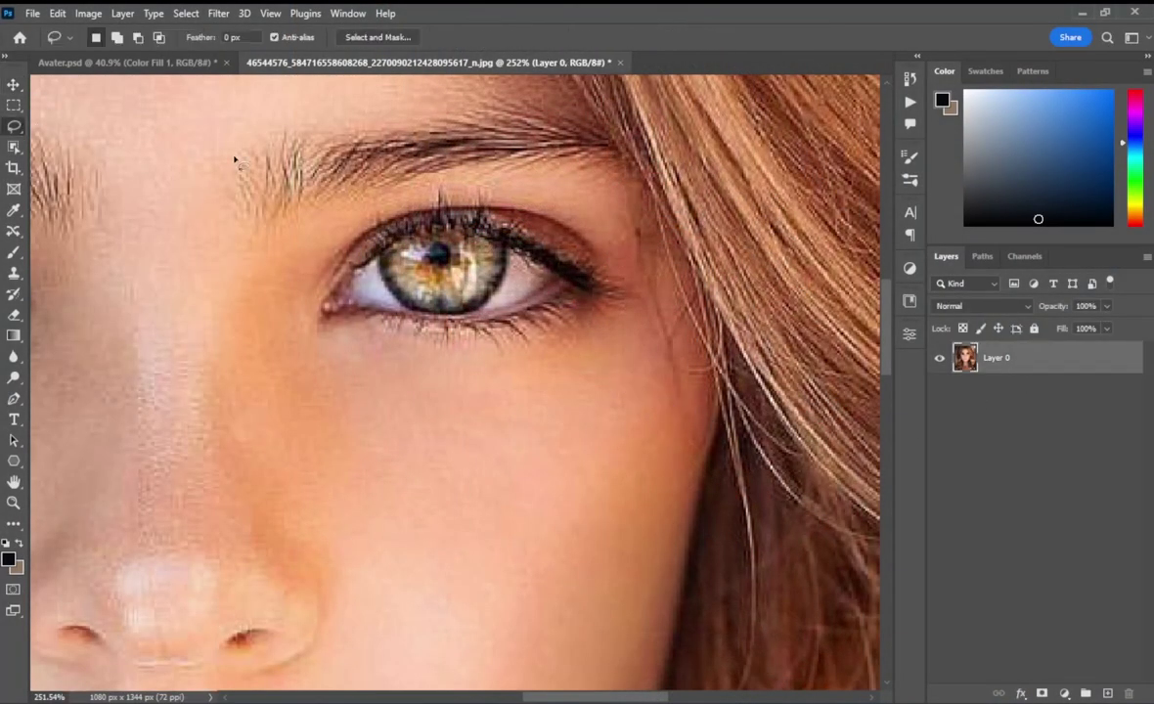
{"action": "scroll", "coordinate": [384, 225], "scroll_direction": "up", "scroll_amount": 2}
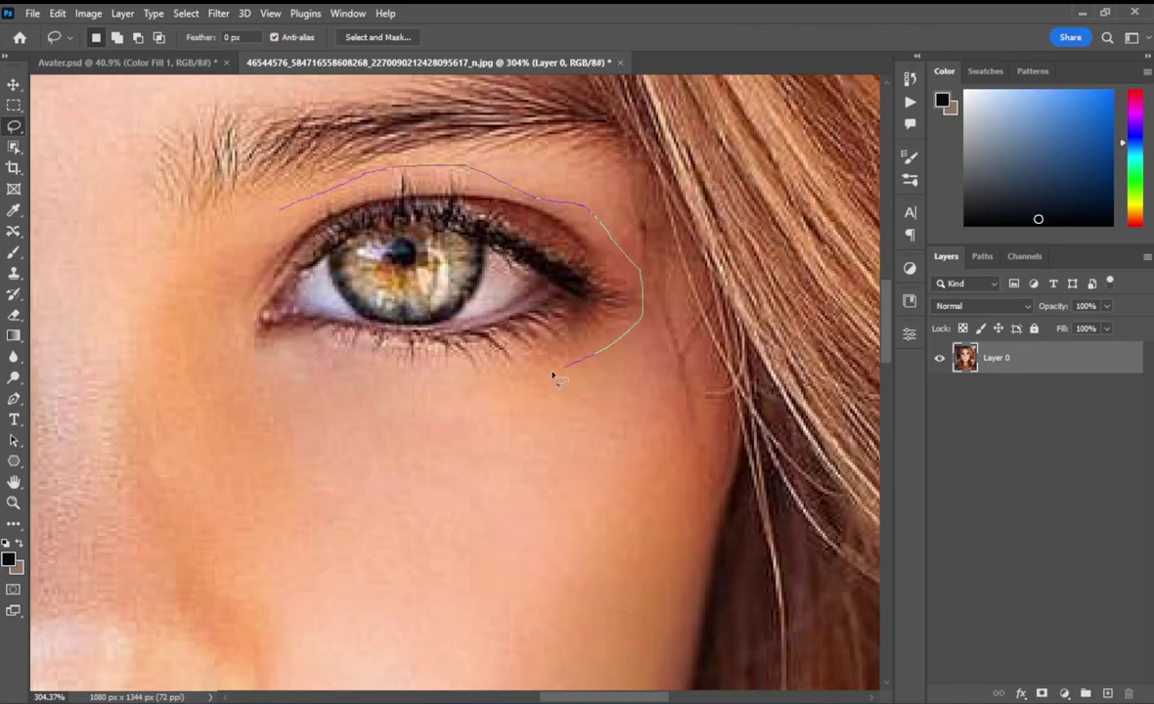
{"action": "left_click_drag", "start_coordinate": [237, 296], "coordinate": [279, 208]}
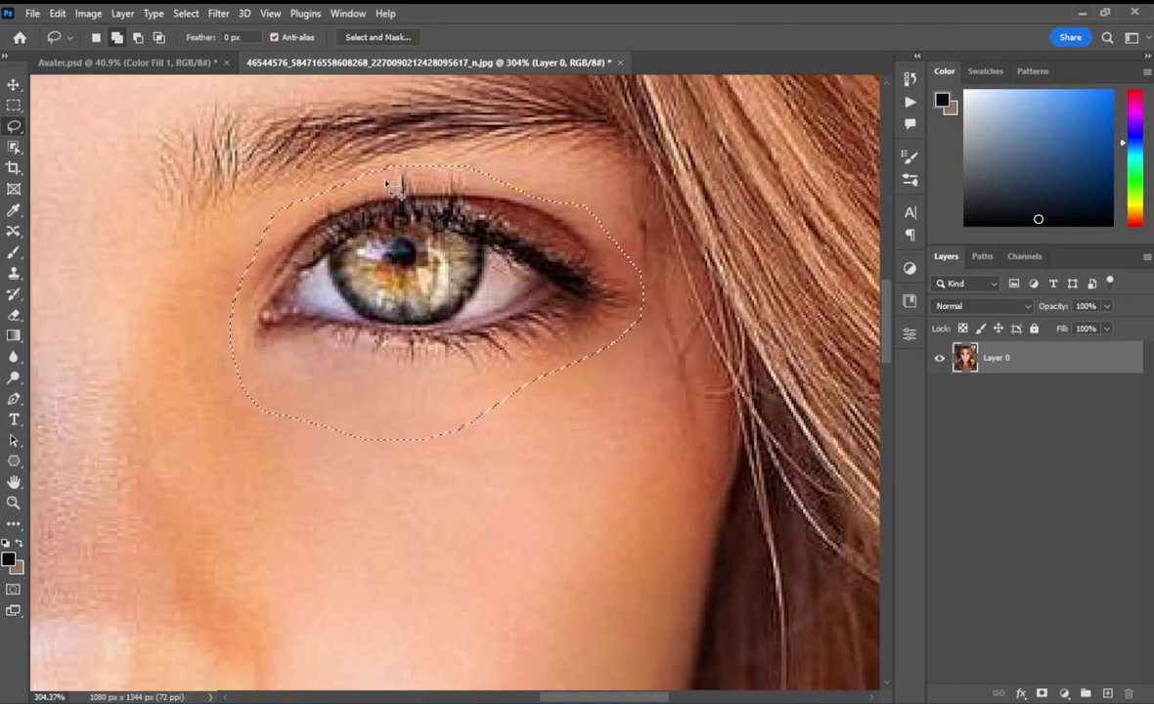
{"action": "key", "text": "ctrl+j"}
{"action": "key", "text": "ctrl+t"}
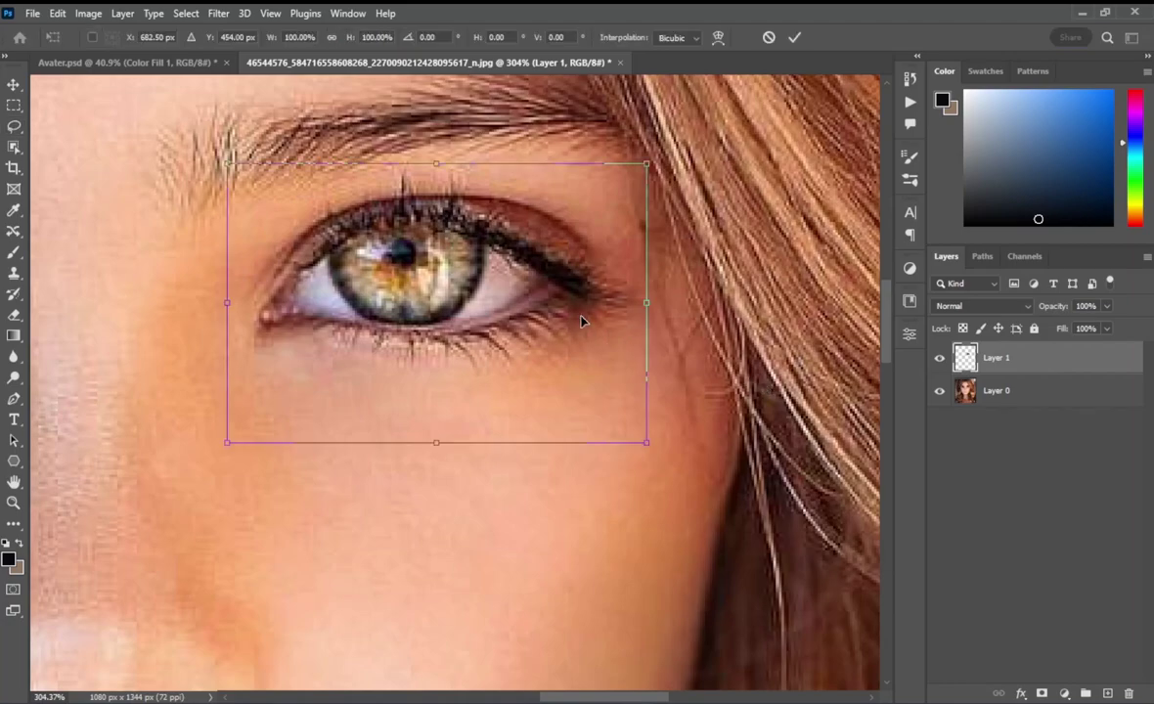
{"action": "left_click_drag", "start_coordinate": [645, 167], "coordinate": [671, 141]}
{"action": "left_click_drag", "start_coordinate": [645, 442], "coordinate": [676, 471]}
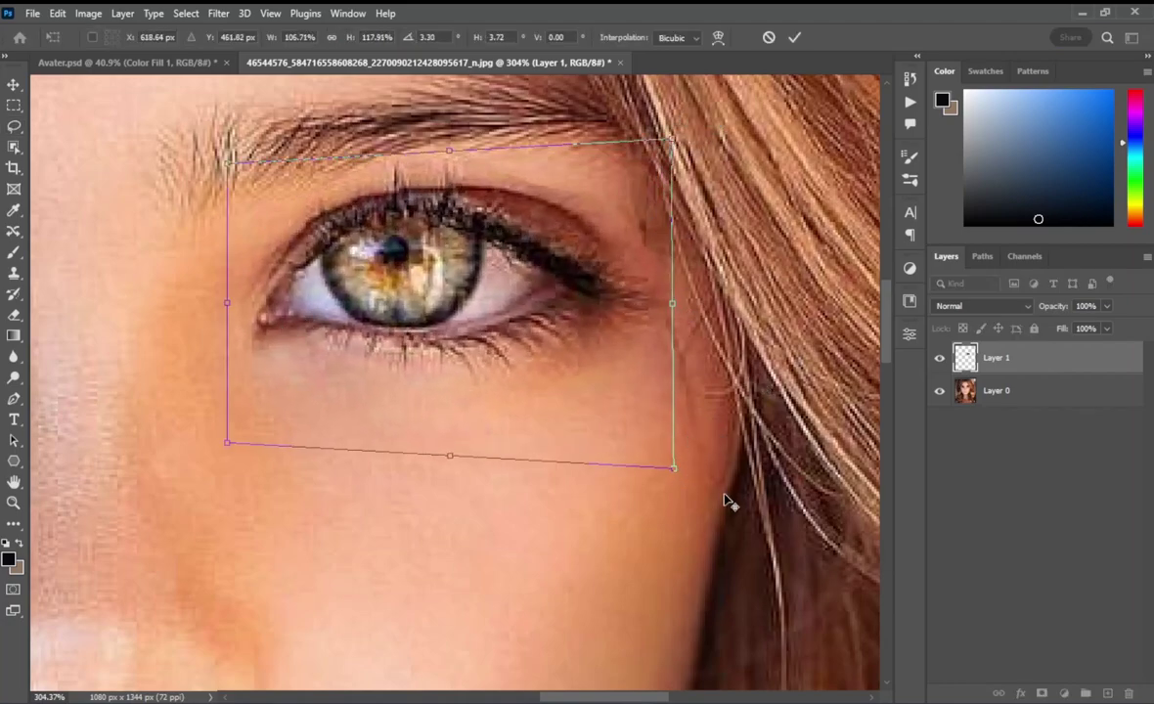
{"action": "left_click_drag", "start_coordinate": [675, 469], "coordinate": [696, 480]}
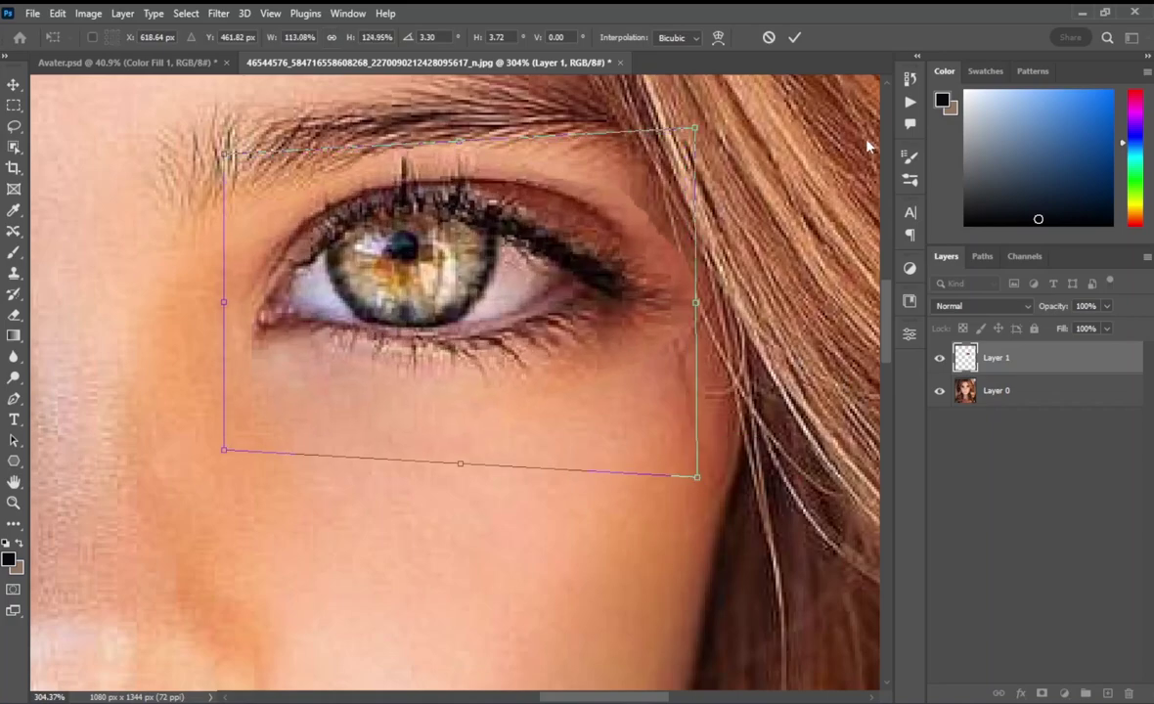
{"action": "key", "text": "Return"}
Add a layer mask to the eye layer and brush on it at 60% opacity
{"action": "left_click", "coordinate": [1041, 693]}
{"action": "key", "text": "b"}
{"action": "right_click", "coordinate": [561, 333]}
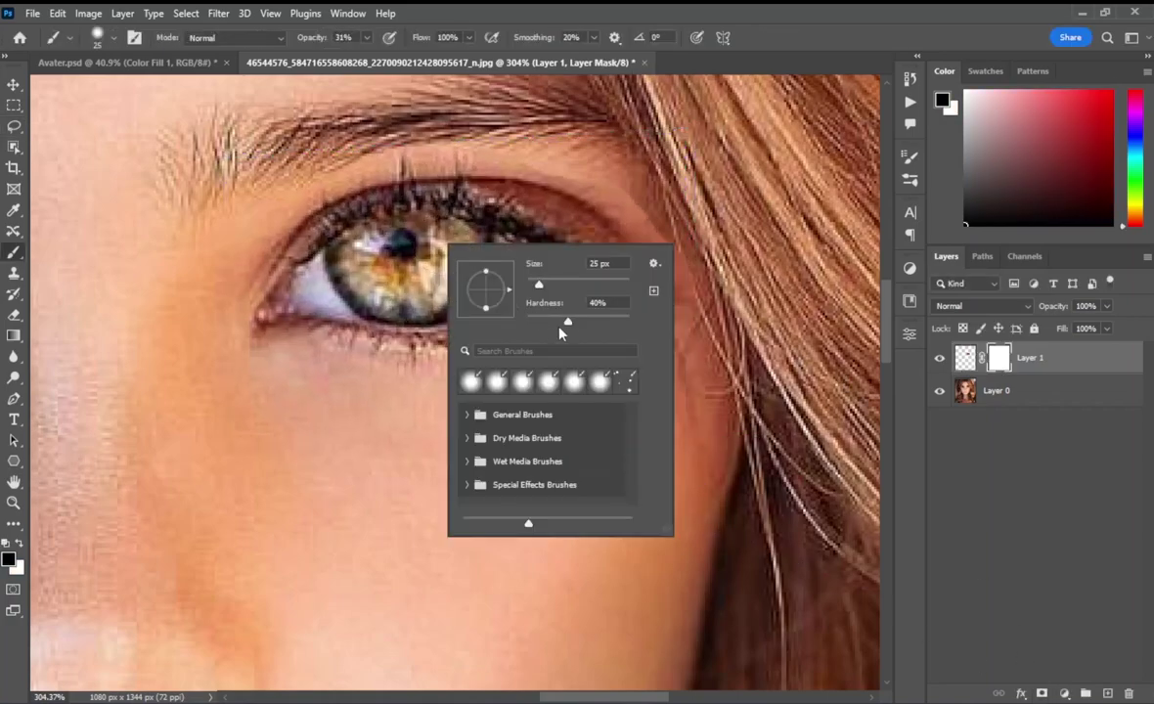
{"action": "key", "text": "Return"}
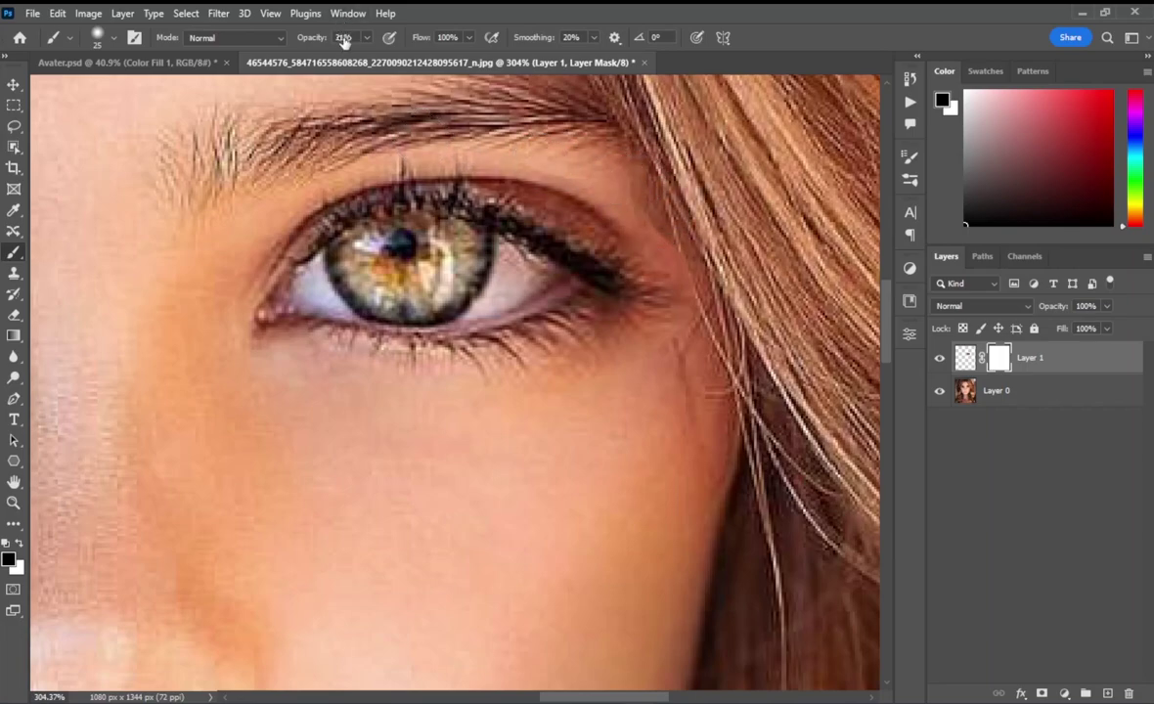
{"action": "left_click_drag", "start_coordinate": [595, 170], "coordinate": [707, 305]}
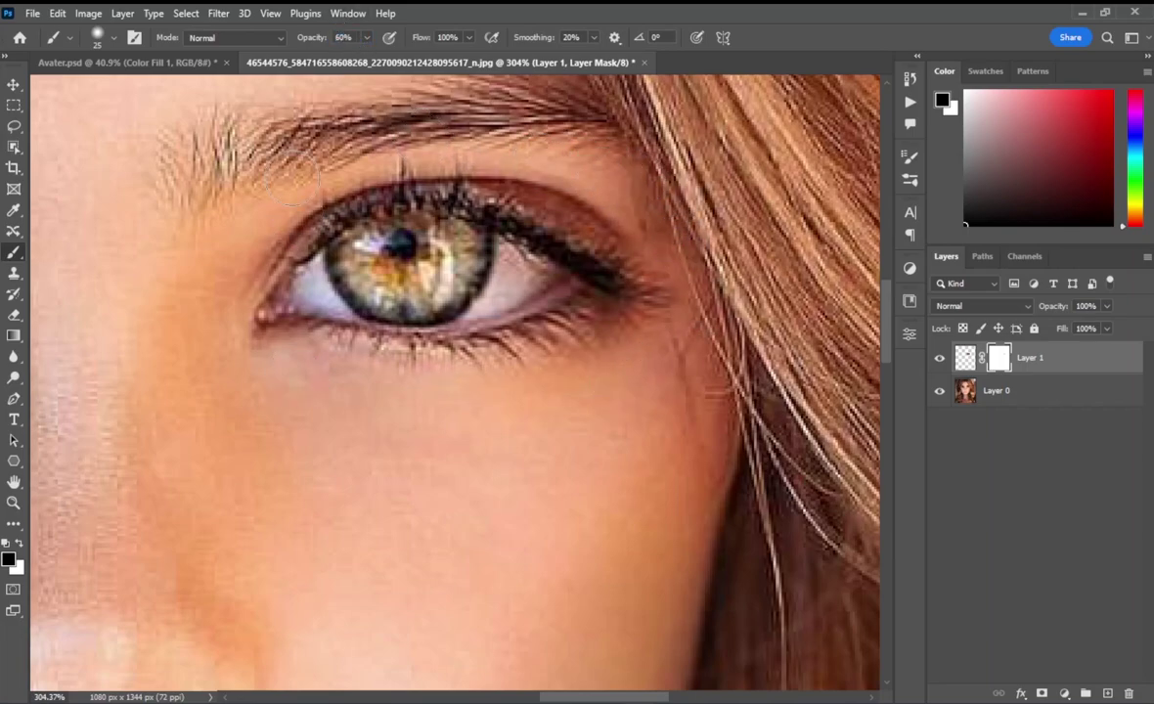
{"action": "scroll", "coordinate": [304, 426], "scroll_direction": "down", "scroll_amount": 3}
{"action": "scroll", "coordinate": [309, 431], "scroll_direction": "down", "scroll_amount": 2}
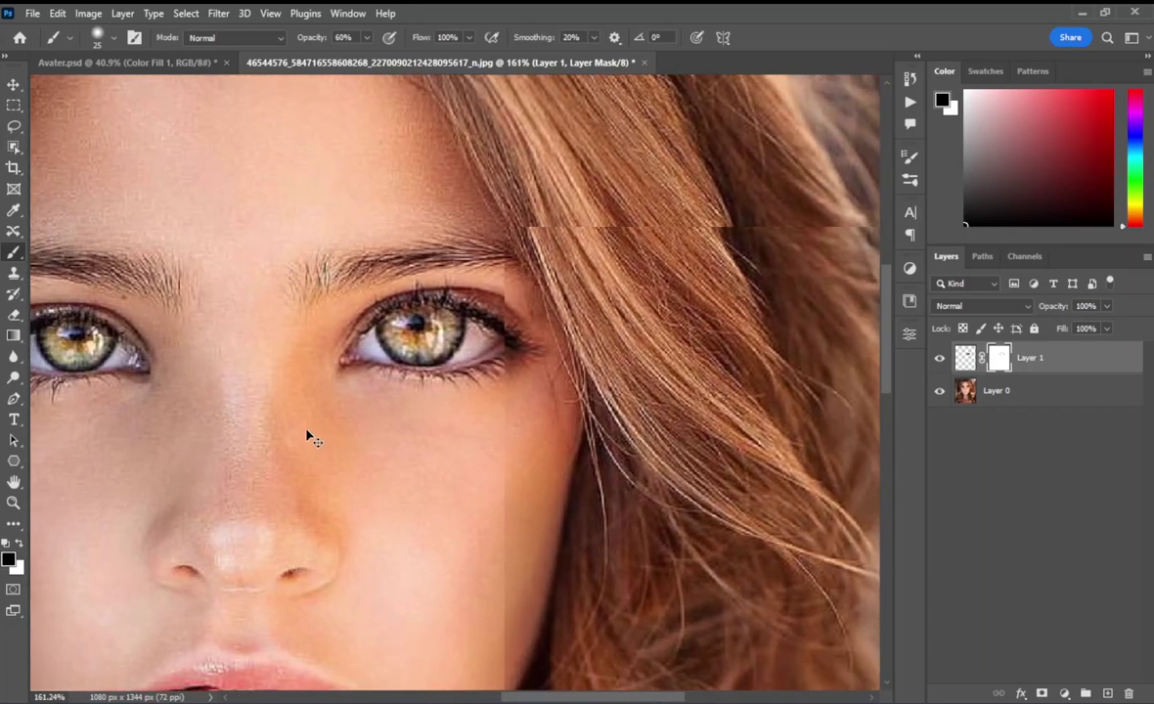
Duplicate the eye, flip it horizontally and place it over the left eye at 68% opacity
{"action": "key", "text": "ctrl+j"}
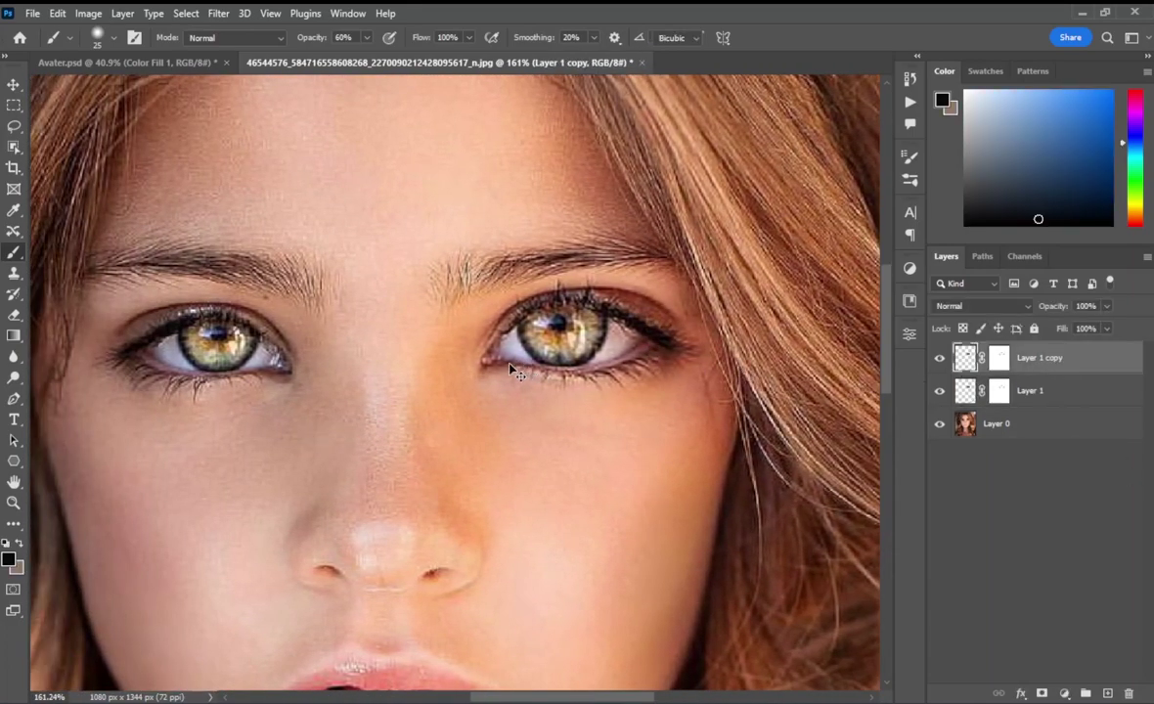
{"action": "key", "text": "ctrl+t"}
{"action": "right_click", "coordinate": [494, 327]}
{"action": "left_click", "coordinate": [543, 600]}
{"action": "left_click_drag", "start_coordinate": [563, 411], "coordinate": [170, 375]}
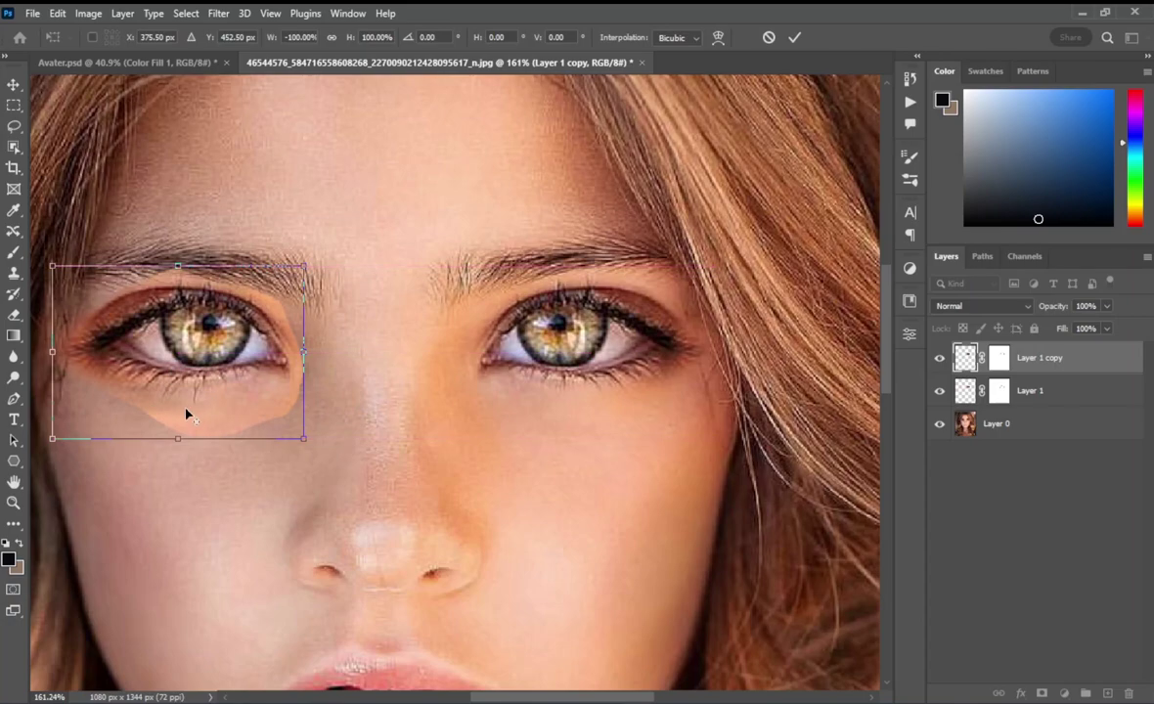
{"action": "scroll", "coordinate": [294, 382], "scroll_direction": "up", "scroll_amount": 2}
{"action": "left_click_drag", "start_coordinate": [1069, 307], "coordinate": [1065, 307]}
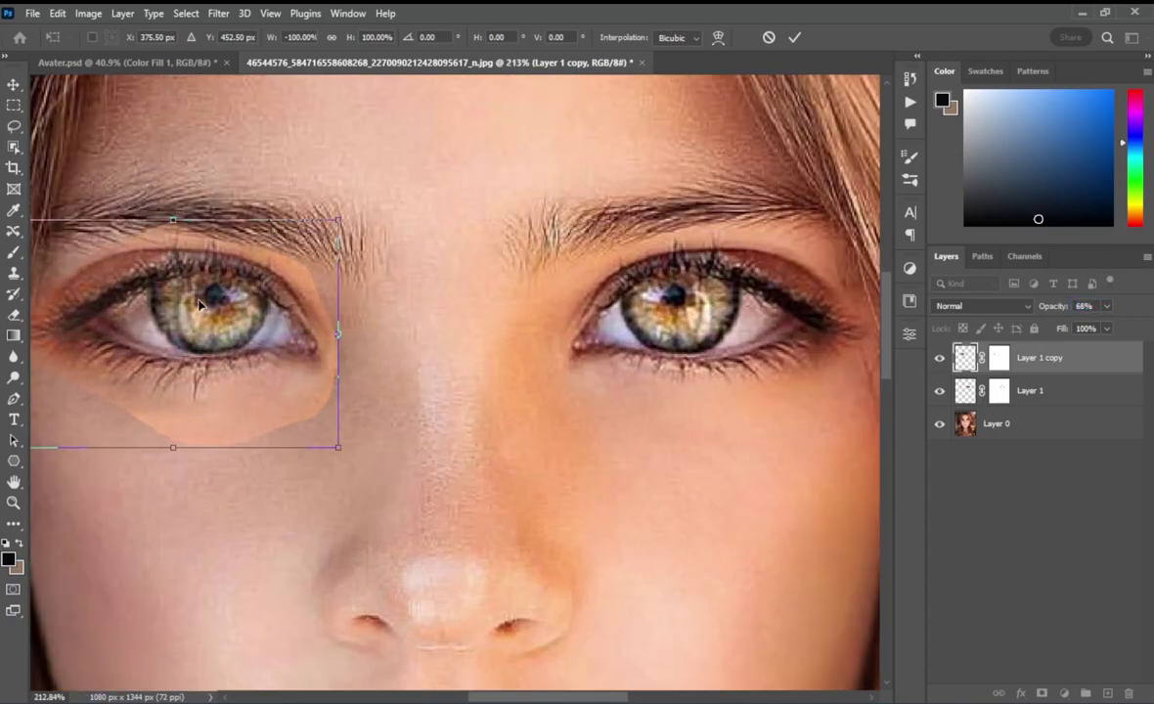
{"action": "left_click_drag", "start_coordinate": [199, 305], "coordinate": [207, 305]}
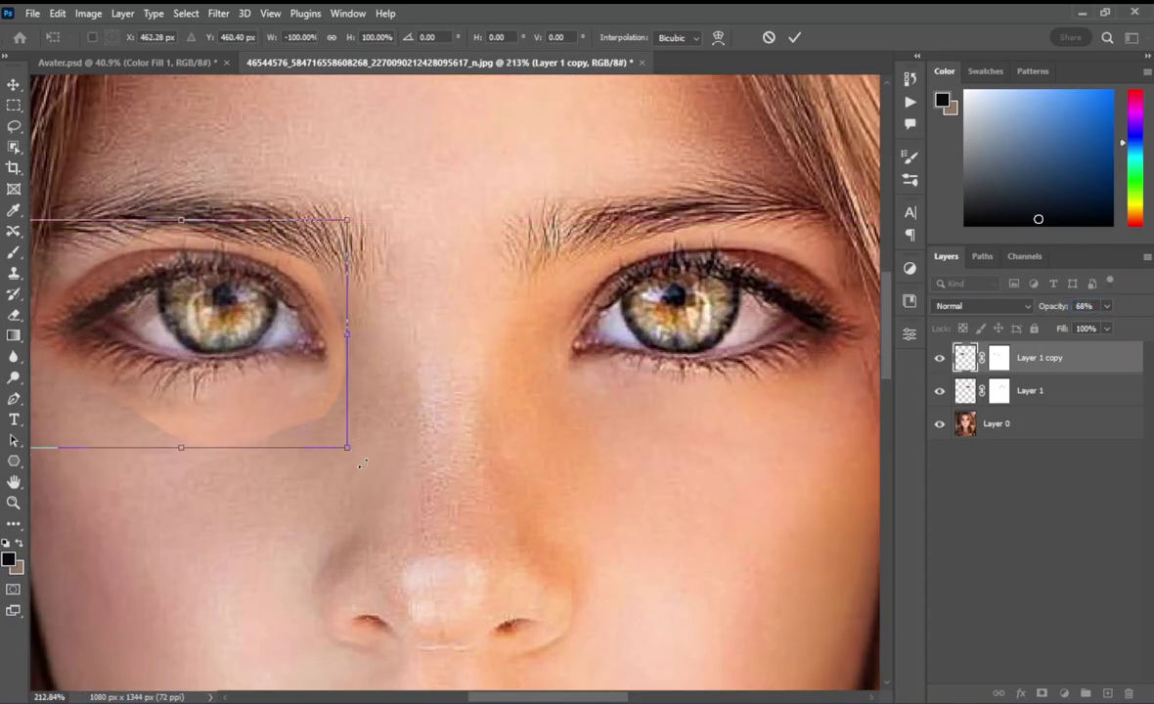
{"action": "left_click_drag", "start_coordinate": [361, 464], "coordinate": [371, 472]}
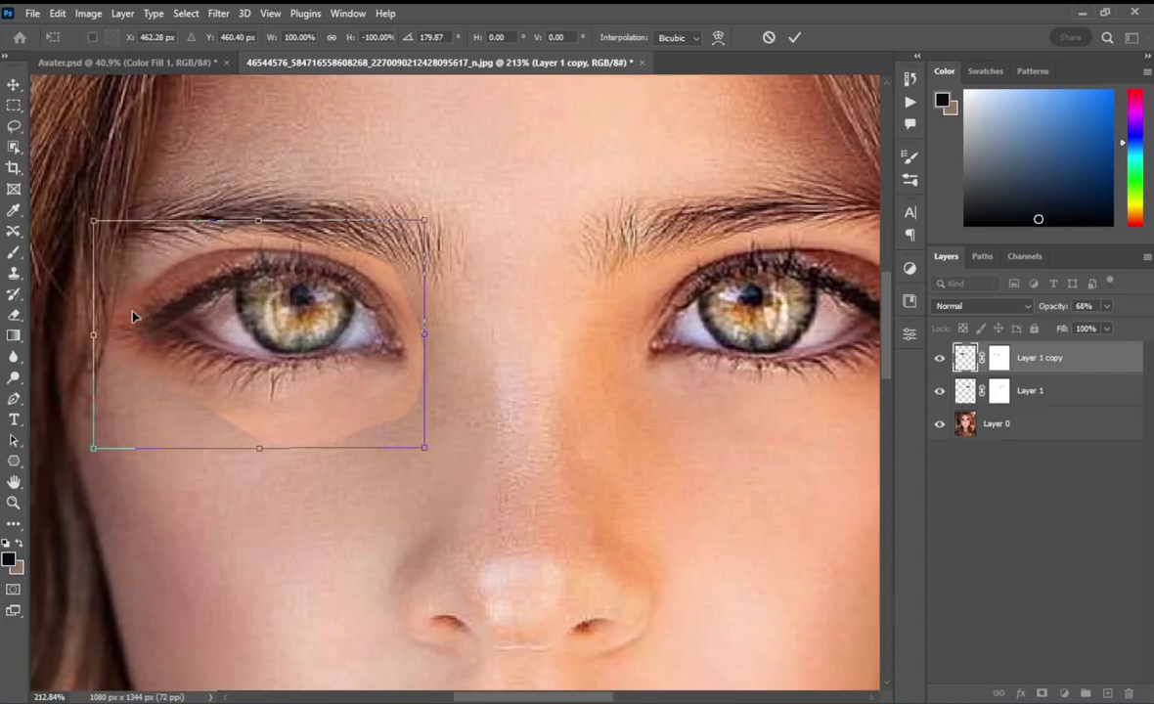
{"action": "key", "text": "Return"}
Paint black on the mirrored eye's mask to hide the orange patch and hard edges
{"action": "key", "text": "b"}
{"action": "scroll", "coordinate": [432, 374], "scroll_direction": "up", "scroll_amount": 2}
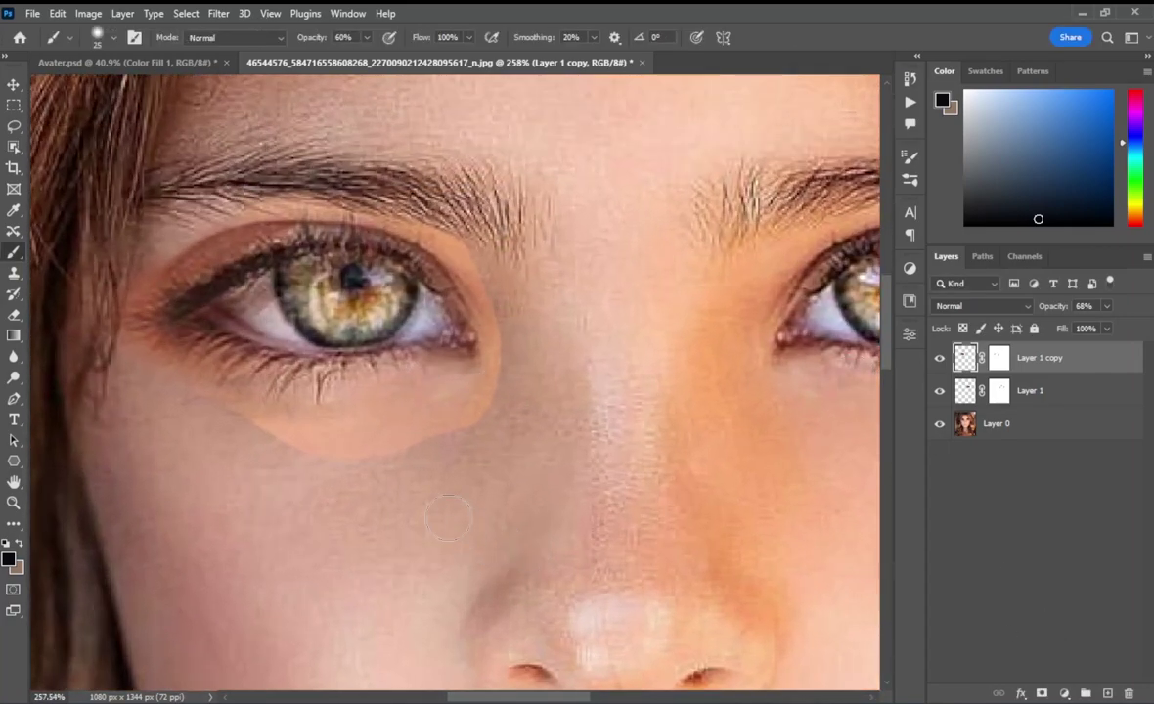
{"action": "key", "text": "ctrl+backslash"}
{"action": "left_click_drag", "start_coordinate": [460, 411], "coordinate": [288, 431]}
{"action": "key", "text": "ctrl+z"}
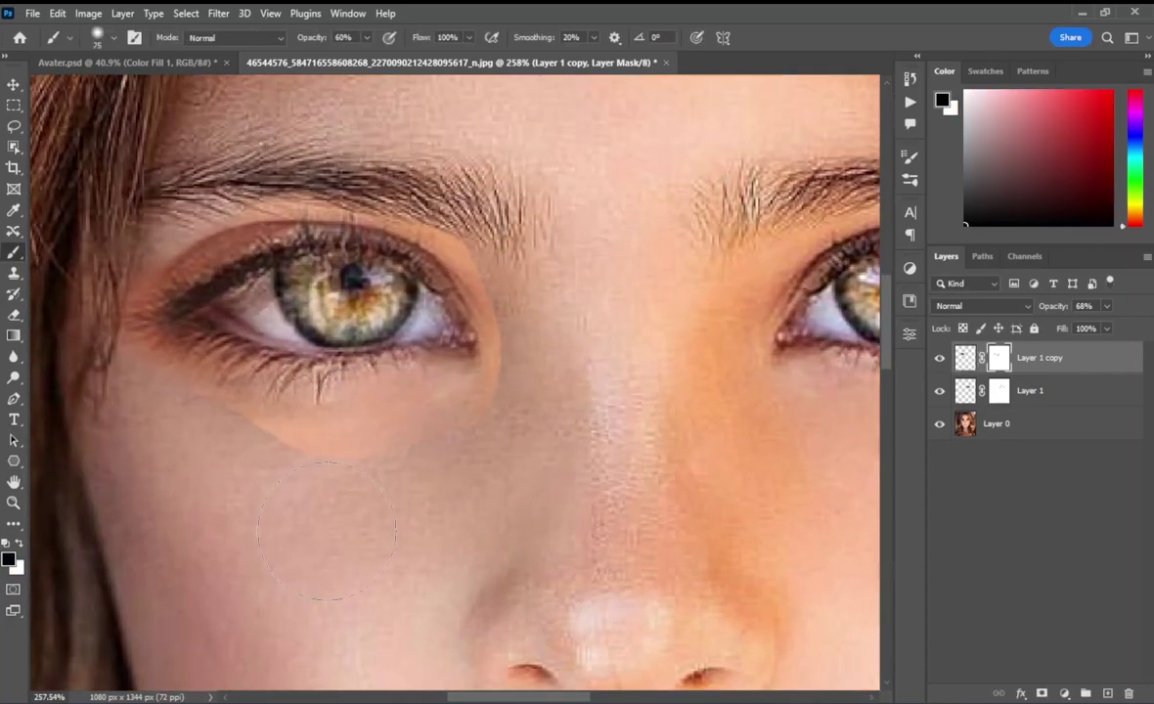
{"action": "left_click_drag", "start_coordinate": [215, 499], "coordinate": [180, 459]}
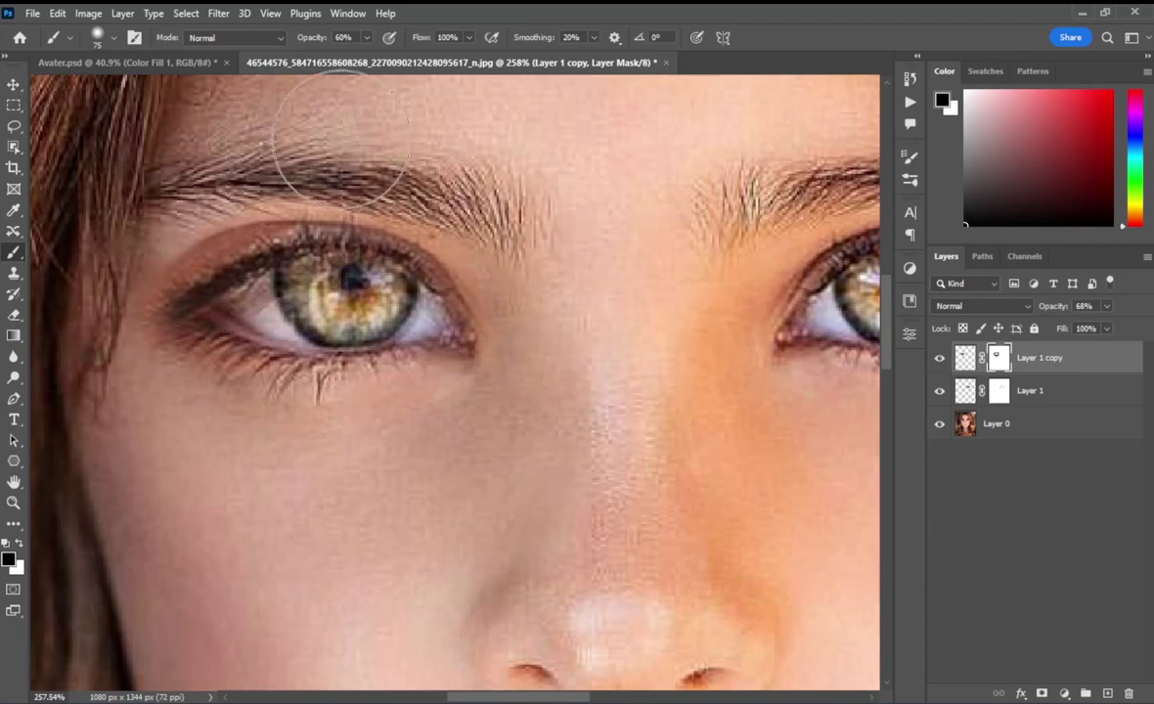
{"action": "scroll", "coordinate": [389, 344], "scroll_direction": "down", "scroll_amount": 3}
{"action": "scroll", "coordinate": [390, 344], "scroll_direction": "down", "scroll_amount": 2}
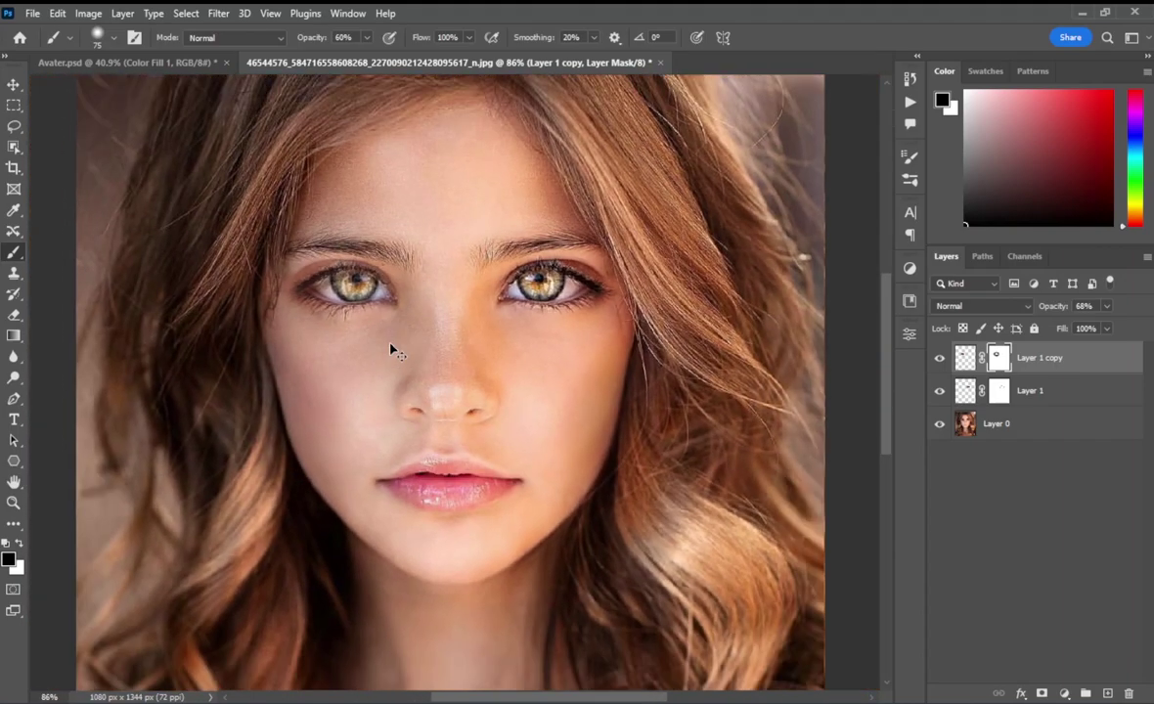
{"action": "scroll", "coordinate": [359, 316], "scroll_direction": "up", "scroll_amount": 2}
{"action": "scroll", "coordinate": [352, 313], "scroll_direction": "up", "scroll_amount": 3}
{"action": "key", "text": "x"}
{"action": "mouse_move", "coordinate": [341, 314]}
{"action": "left_mouse_down"}
{"action": "mouse_move", "coordinate": [262, 339]}
{"action": "mouse_move", "coordinate": [303, 328]}
{"action": "left_mouse_up"}
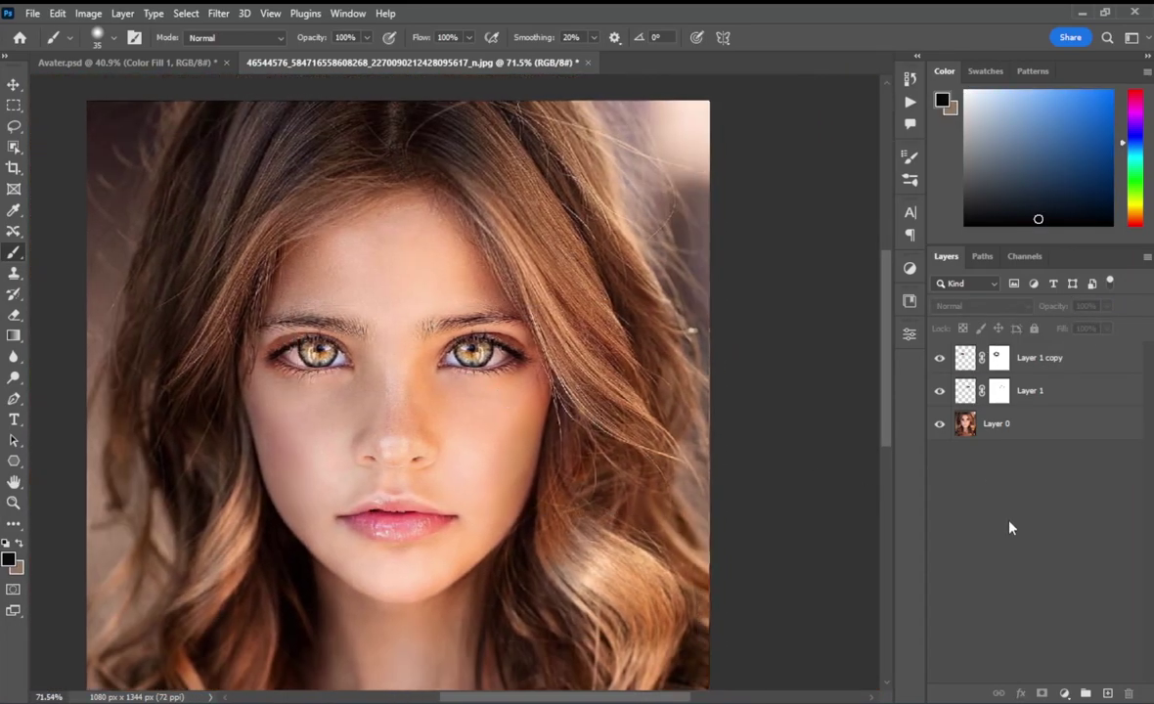
Group all the layers into Group 1 and duplicate the group
{"action": "left_click", "coordinate": [1055, 425]}
{"action": "left_click", "coordinate": [1058, 363]}
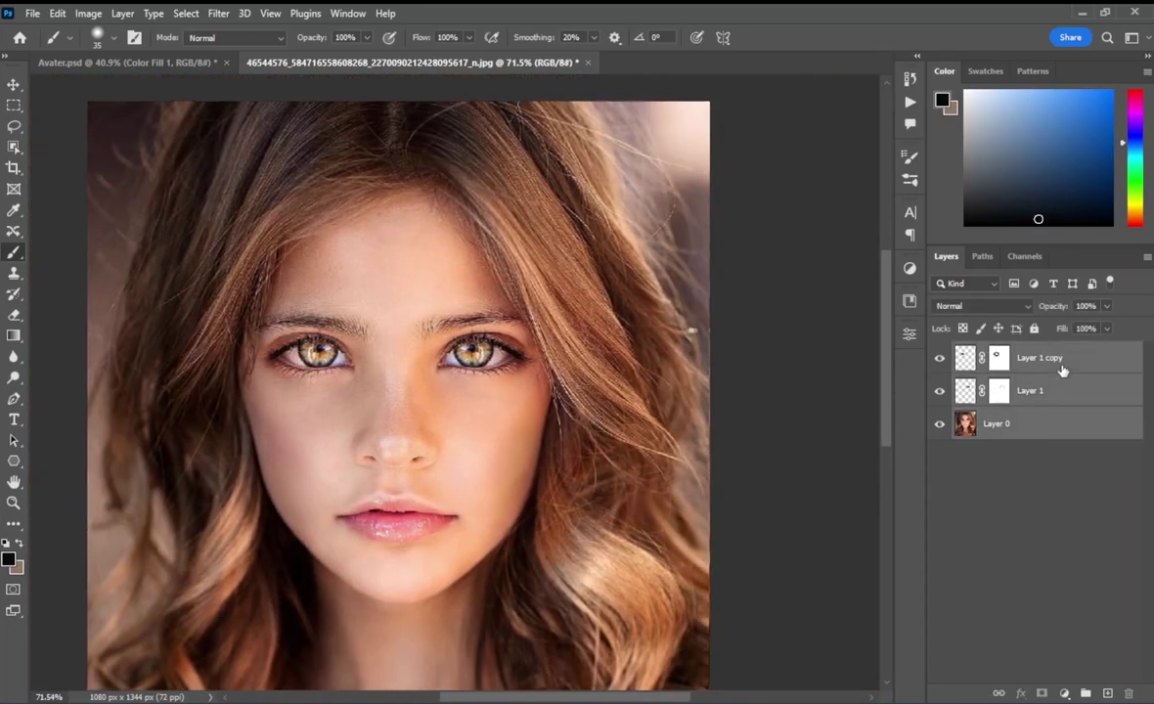
{"action": "left_click", "coordinate": [1035, 391]}
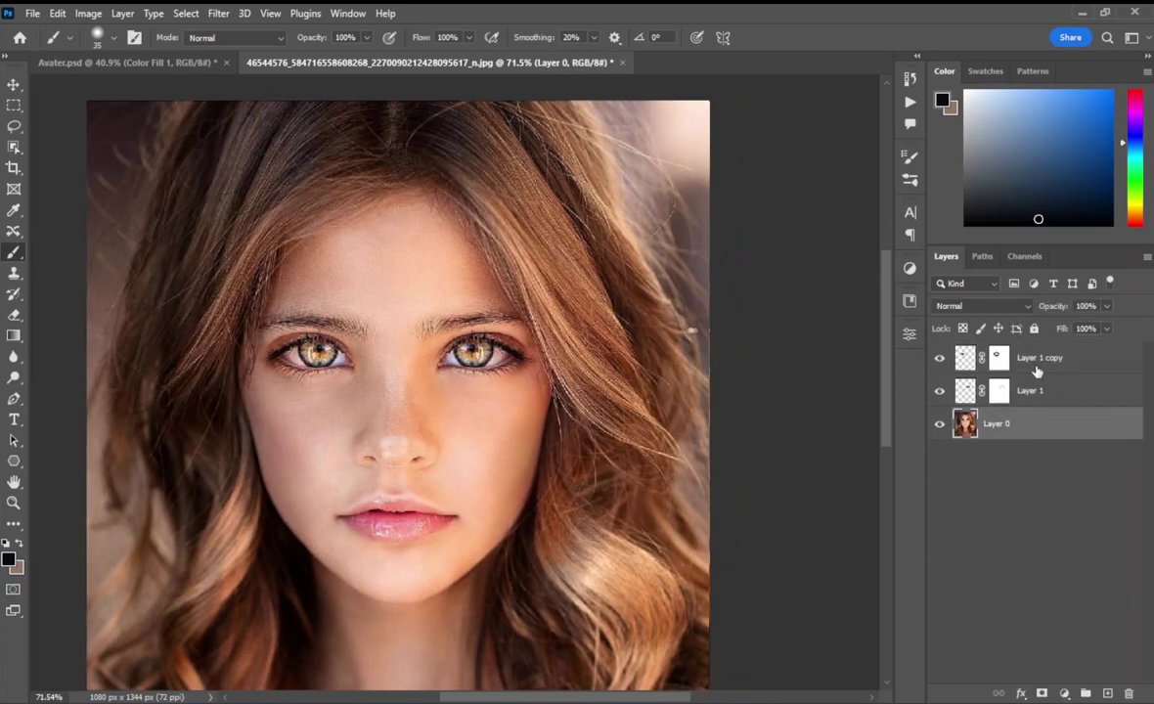
{"action": "left_click", "coordinate": [1036, 363], "text": "shift"}
{"action": "key", "text": "ctrl+g"}
{"action": "right_click", "coordinate": [1045, 362]}
{"action": "key", "text": "Escape"}
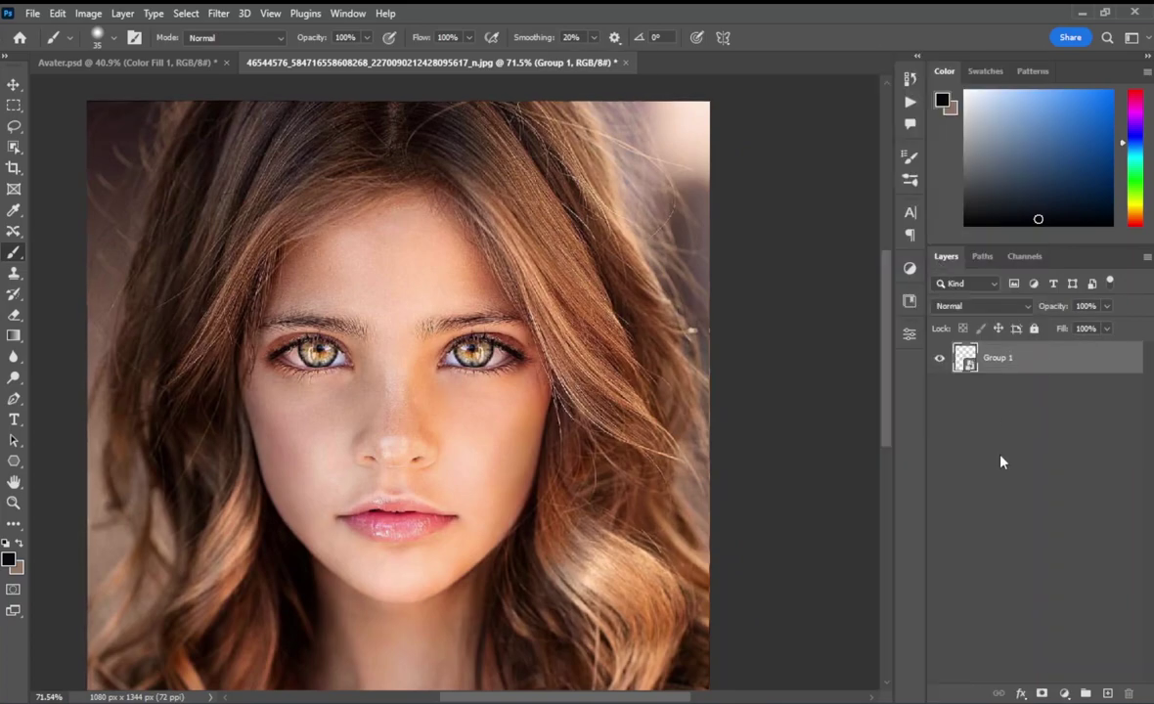
{"action": "left_click", "coordinate": [1030, 374]}
{"action": "key", "text": "ctrl+j"}
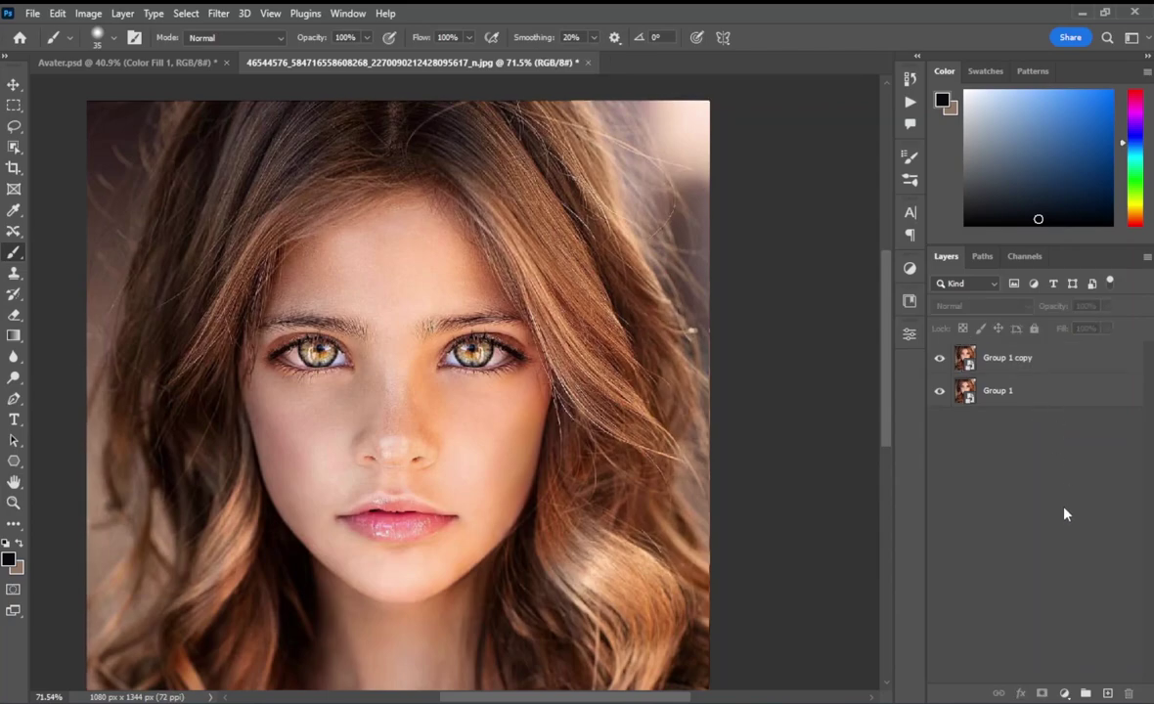
Add a Black & White adjustment with lowered Blues, Cyans, Greens and Yellows in Multiply, then hide it
{"action": "left_click", "coordinate": [1066, 693]}
{"action": "left_click", "coordinate": [987, 523]}
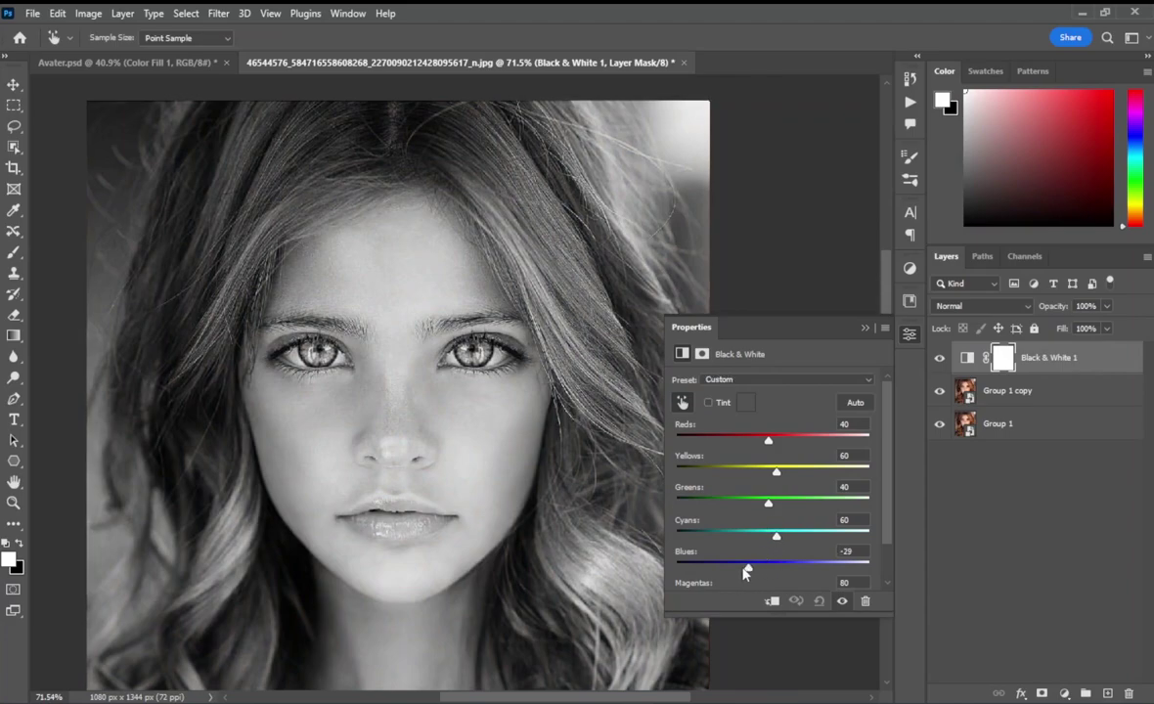
{"action": "left_click_drag", "start_coordinate": [743, 573], "coordinate": [767, 546]}
{"action": "mouse_move", "coordinate": [784, 505]}
{"action": "left_mouse_down"}
{"action": "mouse_move", "coordinate": [751, 504]}
{"action": "mouse_move", "coordinate": [745, 473]}
{"action": "mouse_move", "coordinate": [768, 473]}
{"action": "left_mouse_up"}
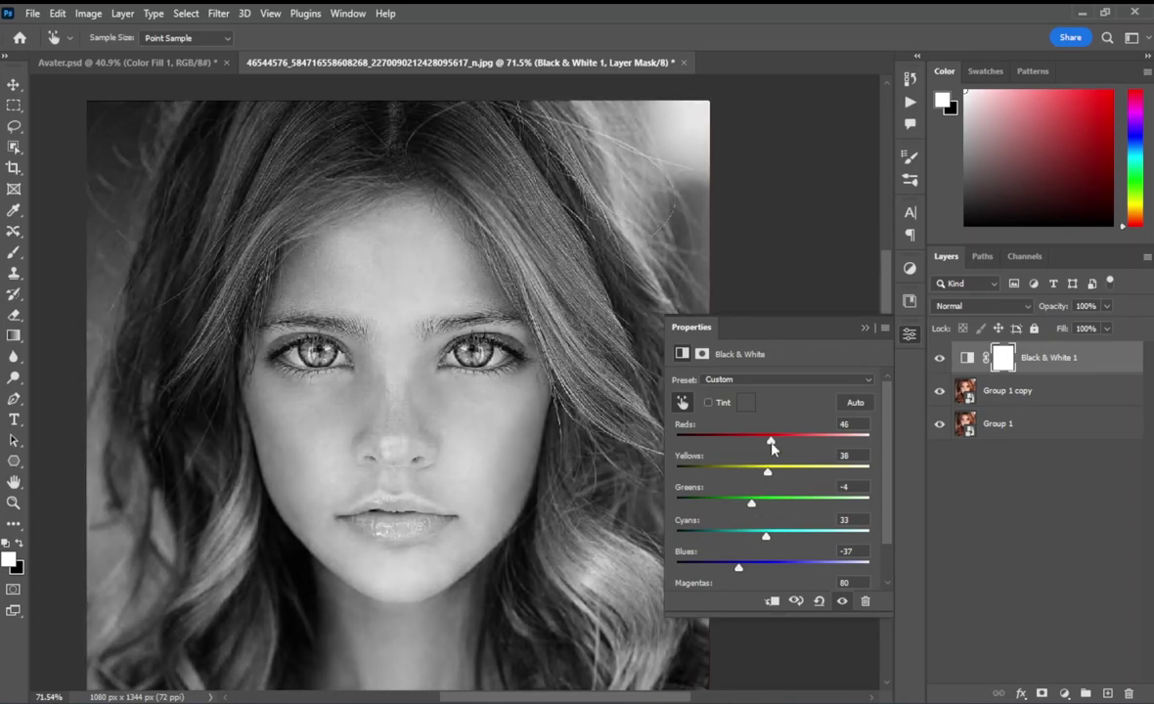
{"action": "left_click", "coordinate": [865, 328]}
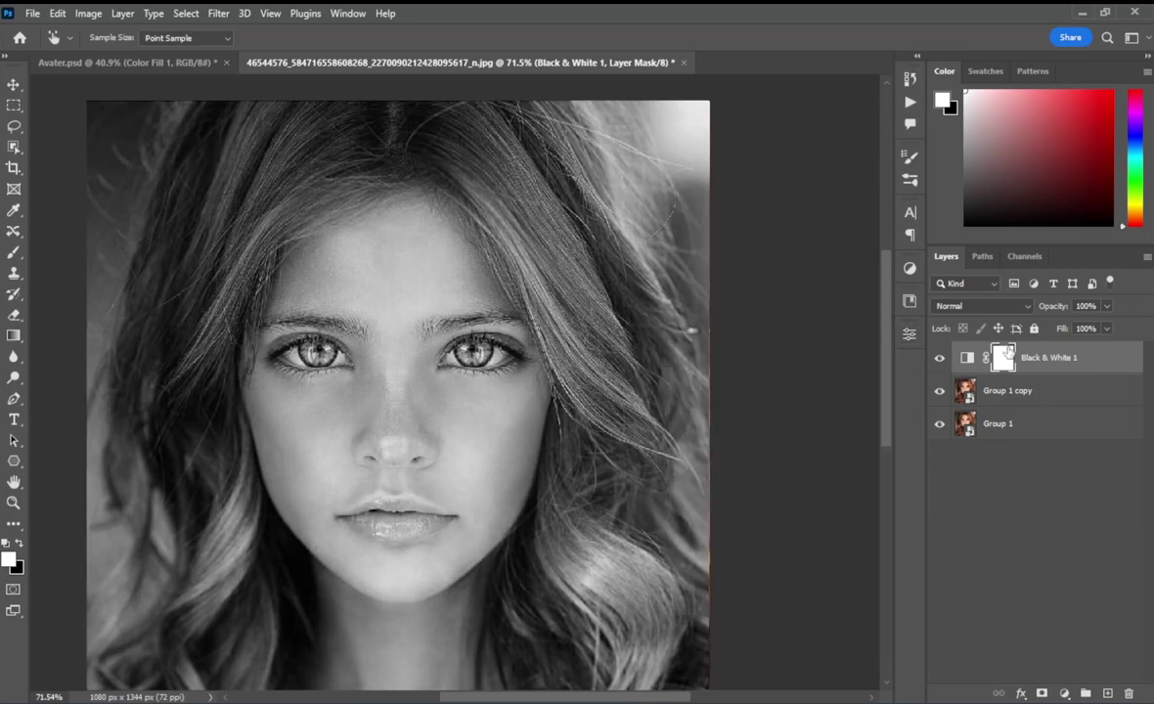
{"action": "left_click", "coordinate": [981, 305]}
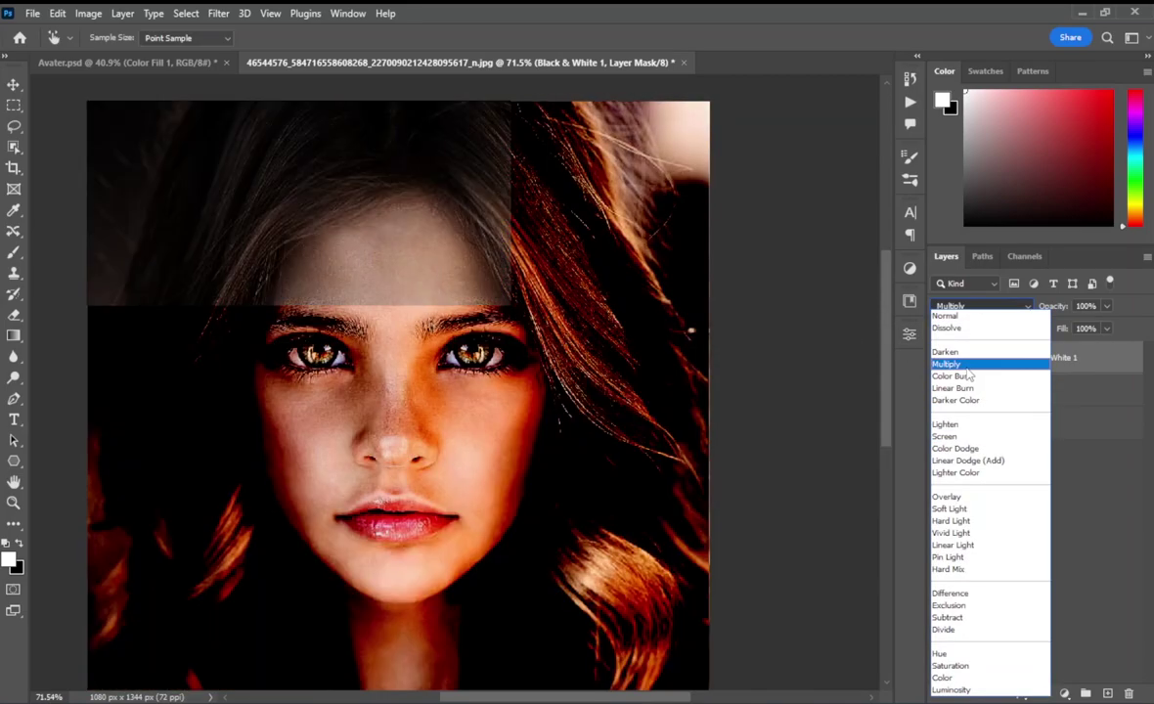
{"action": "left_click", "coordinate": [946, 364]}
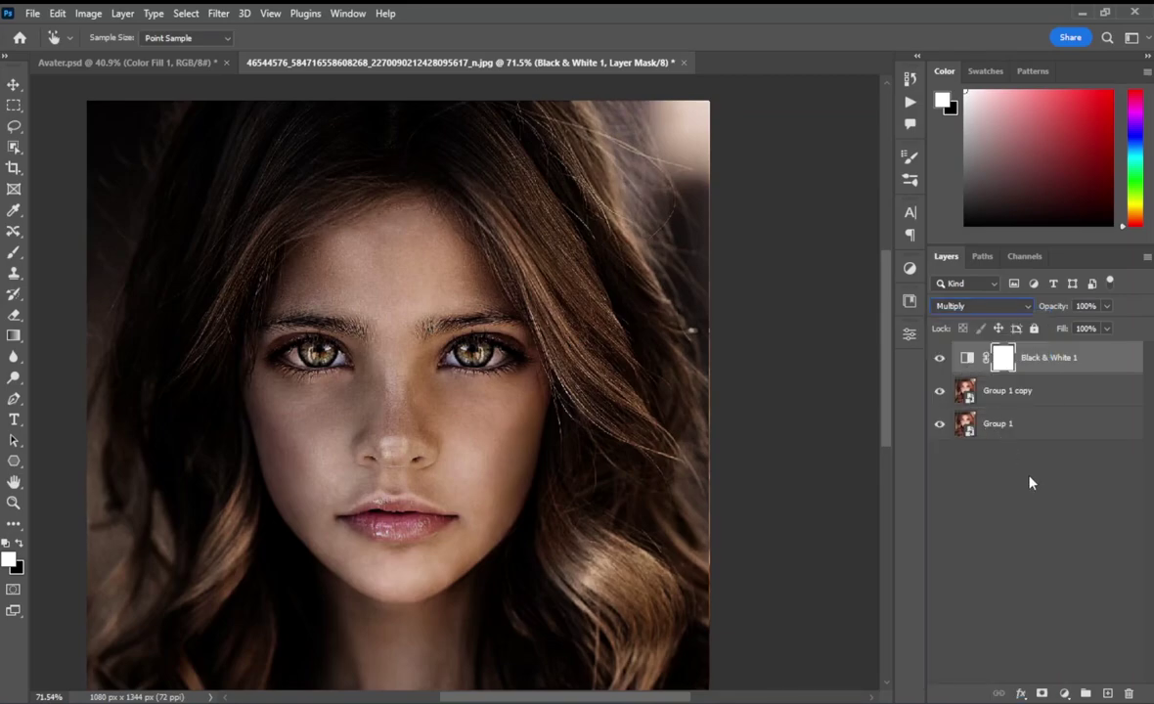
{"action": "key", "text": "b"}
{"action": "left_click", "coordinate": [1008, 391]}
{"action": "left_click", "coordinate": [939, 359]}
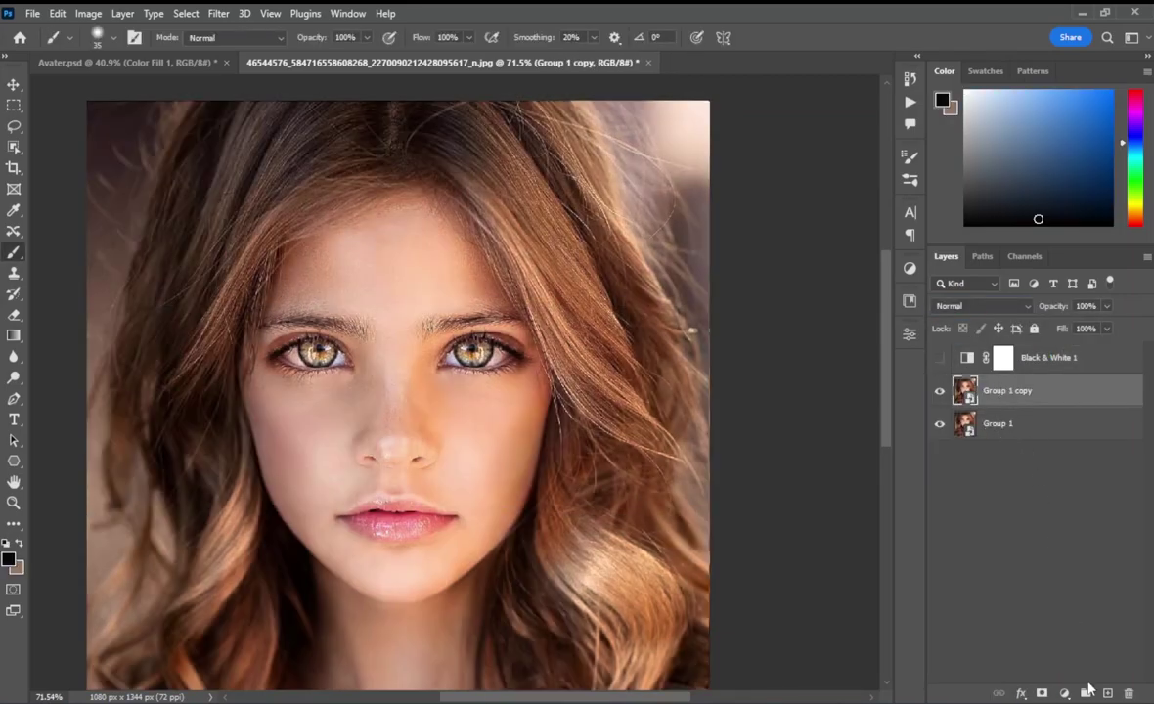
Add a teal #078bac Solid Color fill with an inverted mask in Color blend mode
{"action": "left_click", "coordinate": [1064, 693]}
{"action": "left_click", "coordinate": [978, 389]}
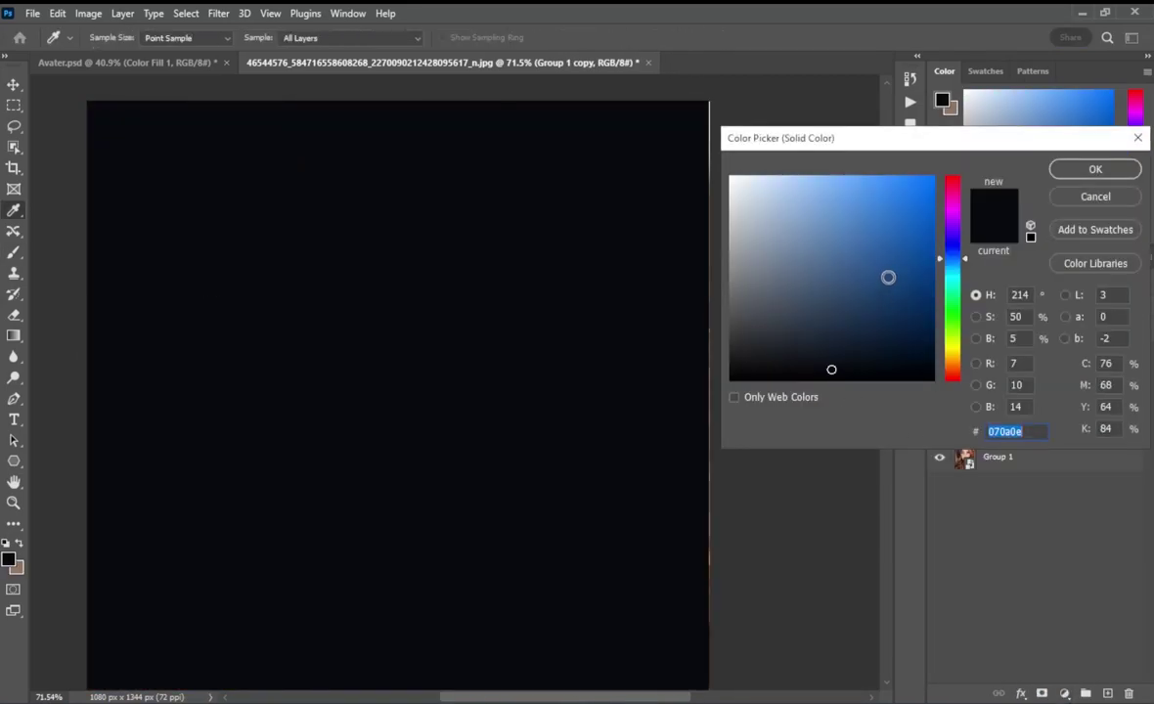
{"action": "type", "text": "0a8eaf"}
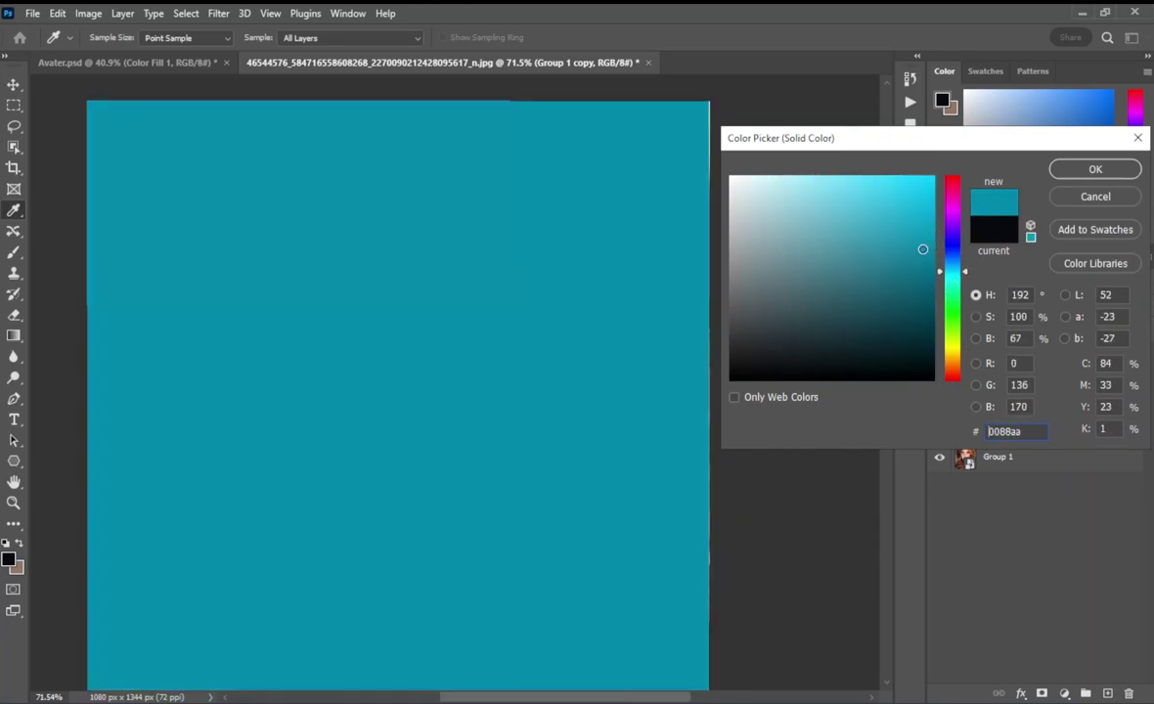
{"action": "left_click_drag", "start_coordinate": [935, 235], "coordinate": [925, 244]}
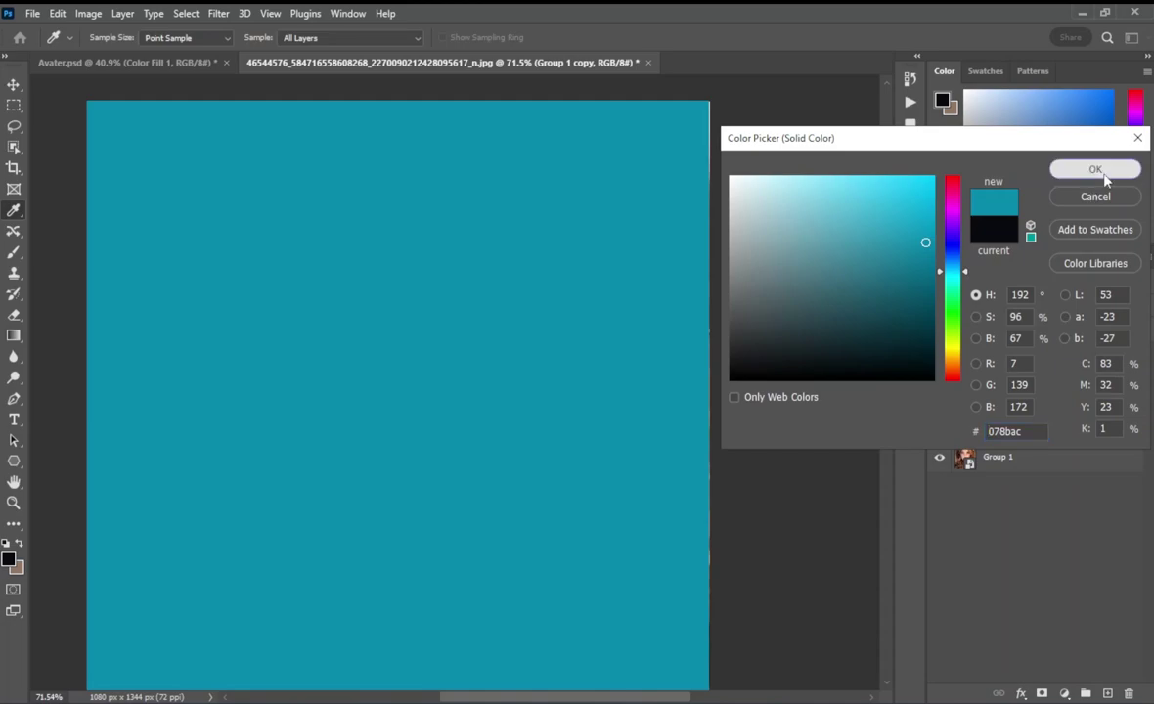
{"action": "left_click", "coordinate": [1095, 169]}
{"action": "key", "text": "b"}
{"action": "left_click", "coordinate": [1004, 391]}
{"action": "key", "text": "ctrl+i"}
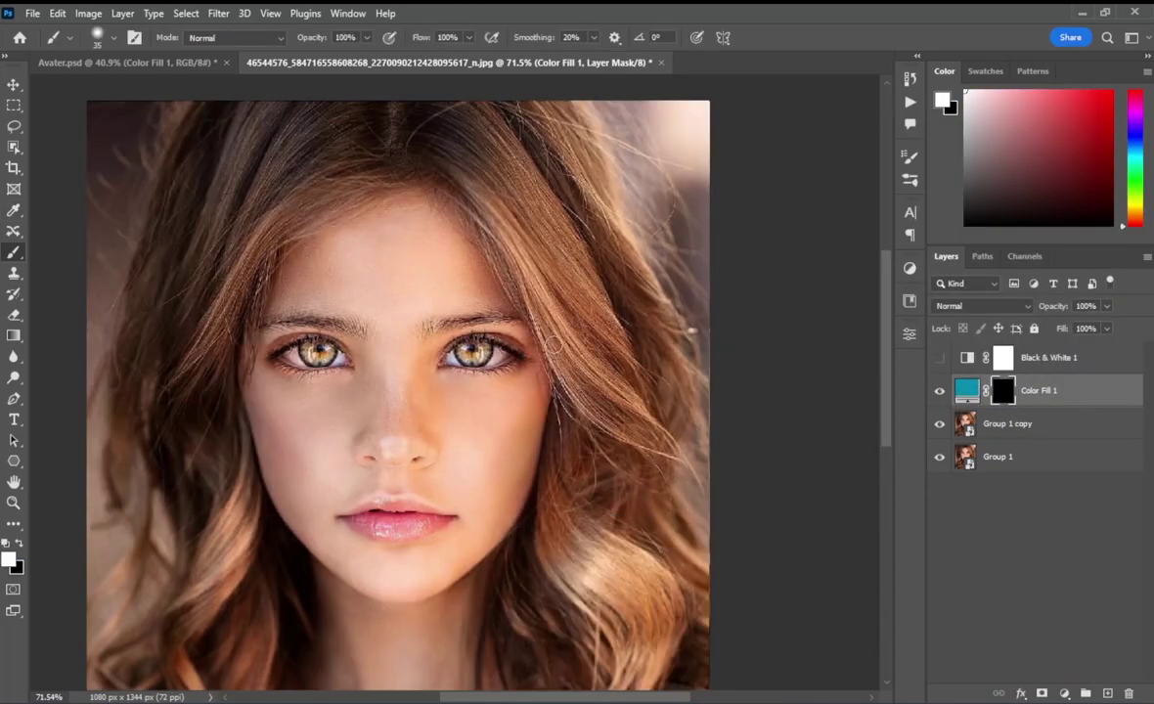
{"action": "scroll", "coordinate": [472, 336], "scroll_direction": "up", "scroll_amount": 2}
{"action": "mouse_move", "coordinate": [417, 284]}
{"action": "left_mouse_down"}
{"action": "mouse_move", "coordinate": [447, 301]}
{"action": "mouse_move", "coordinate": [381, 440]}
{"action": "left_mouse_up"}
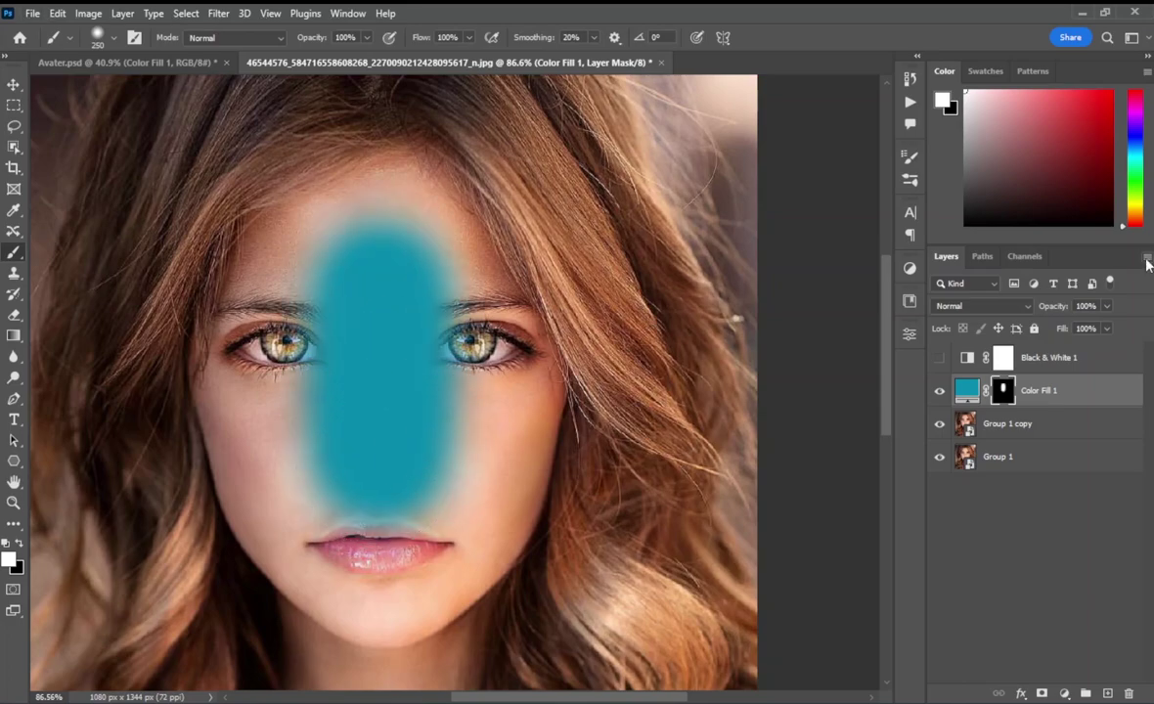
{"action": "left_click", "coordinate": [969, 307]}
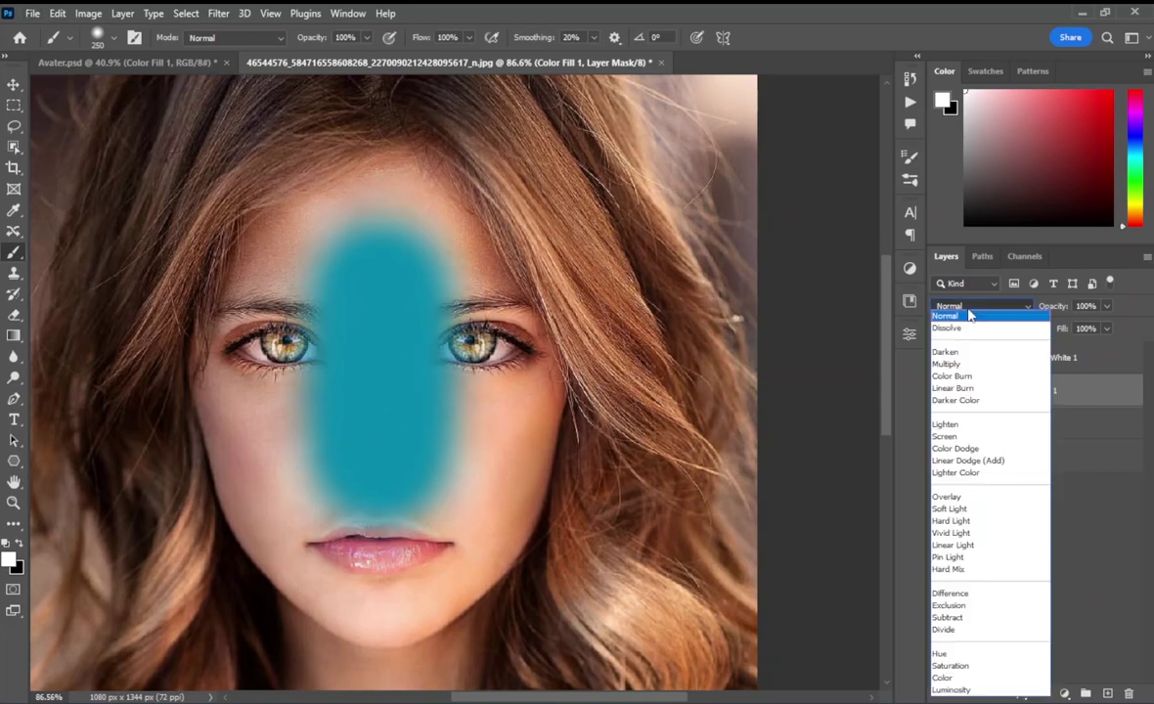
{"action": "left_click", "coordinate": [941, 678]}
Paint white on the fill mask to tint the forehead and cheek teal
{"action": "mouse_move", "coordinate": [406, 264]}
{"action": "left_mouse_down"}
{"action": "mouse_move", "coordinate": [391, 171]}
{"action": "mouse_move", "coordinate": [269, 249]}
{"action": "left_mouse_up"}
{"action": "mouse_move", "coordinate": [349, 223]}
{"action": "left_mouse_down"}
{"action": "mouse_move", "coordinate": [489, 296]}
{"action": "mouse_move", "coordinate": [528, 386]}
{"action": "mouse_move", "coordinate": [386, 518]}
{"action": "mouse_move", "coordinate": [226, 372]}
{"action": "mouse_move", "coordinate": [282, 383]}
{"action": "mouse_move", "coordinate": [210, 430]}
{"action": "mouse_move", "coordinate": [248, 591]}
{"action": "left_mouse_up"}
{"action": "scroll", "coordinate": [226, 371], "scroll_direction": "up", "scroll_amount": 2}
{"action": "scroll", "coordinate": [225, 372], "scroll_direction": "up", "scroll_amount": 1}
{"action": "left_click_drag", "start_coordinate": [193, 332], "coordinate": [257, 257]}
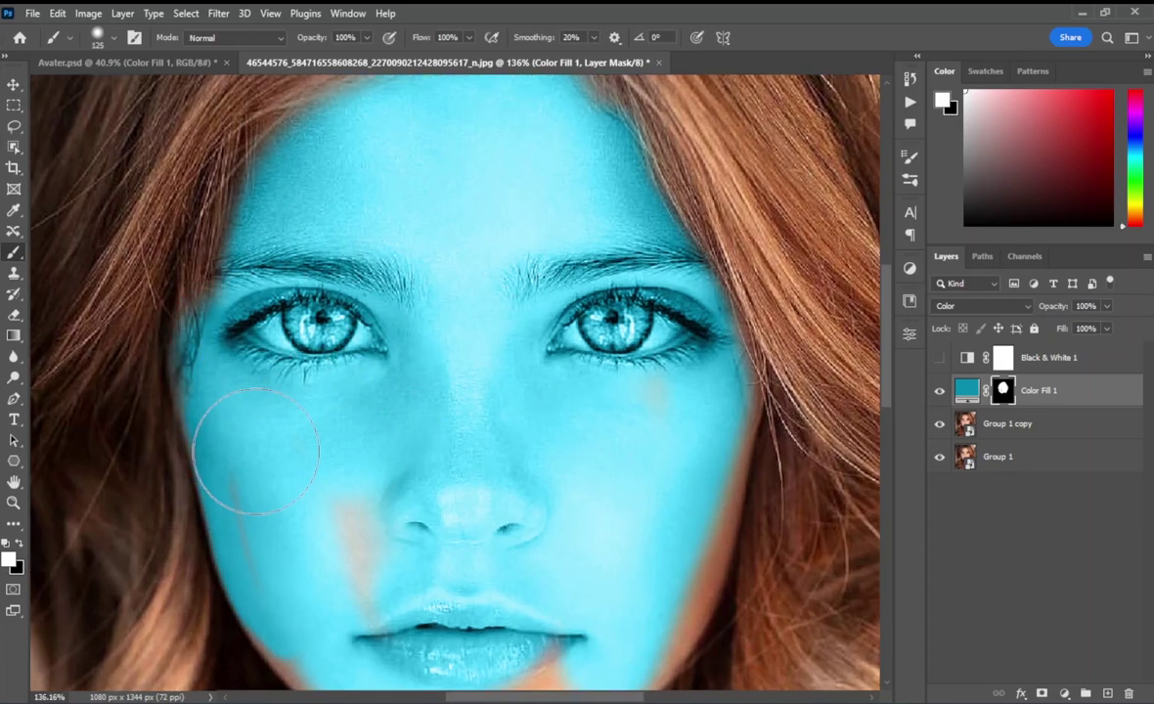
{"action": "key", "text": "x"}
{"action": "left_click_drag", "start_coordinate": [323, 37], "coordinate": [309, 56]}
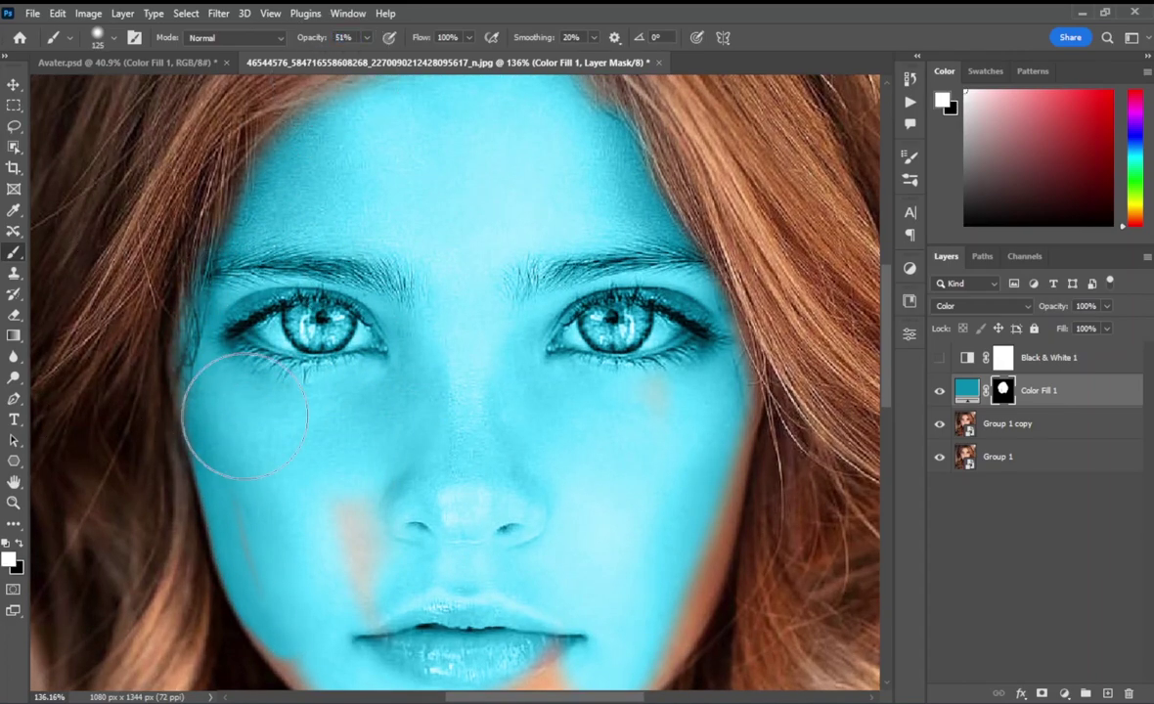
{"action": "scroll", "coordinate": [293, 347], "scroll_direction": "down", "scroll_amount": 5}
{"action": "key", "text": "x"}
{"action": "scroll", "coordinate": [232, 407], "scroll_direction": "up", "scroll_amount": 1}
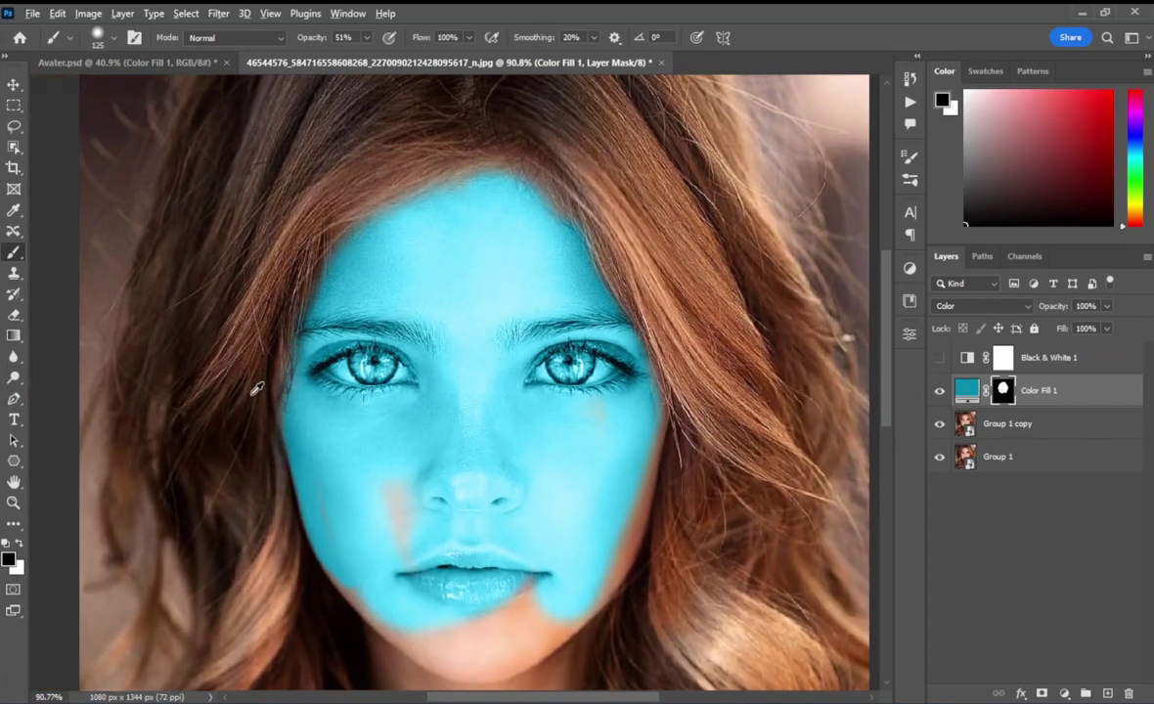
{"action": "scroll", "coordinate": [322, 407], "scroll_direction": "up", "scroll_amount": 3}
{"action": "scroll", "coordinate": [563, 400], "scroll_direction": "down", "scroll_amount": 4}
{"action": "scroll", "coordinate": [563, 403], "scroll_direction": "up", "scroll_amount": 3}
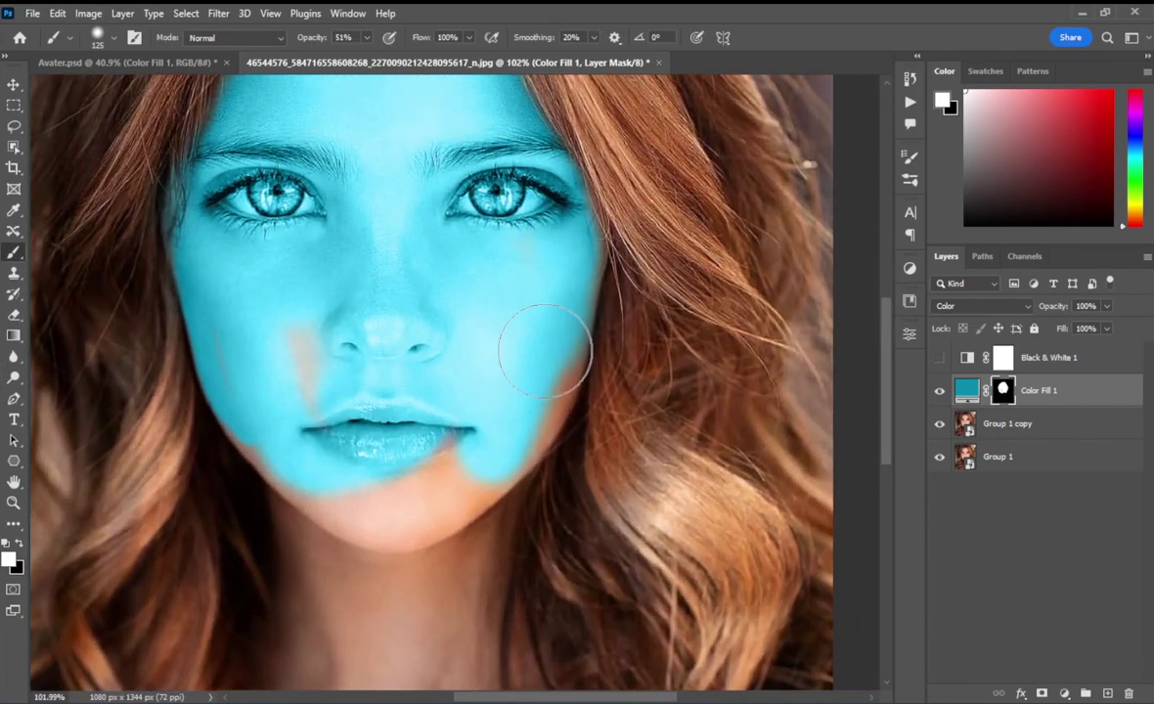
At 100% brush strength, extend the teal over the chin and cheek, then re-show Black & White 1
{"action": "type", "text": "100"}
{"action": "key", "text": "Return"}
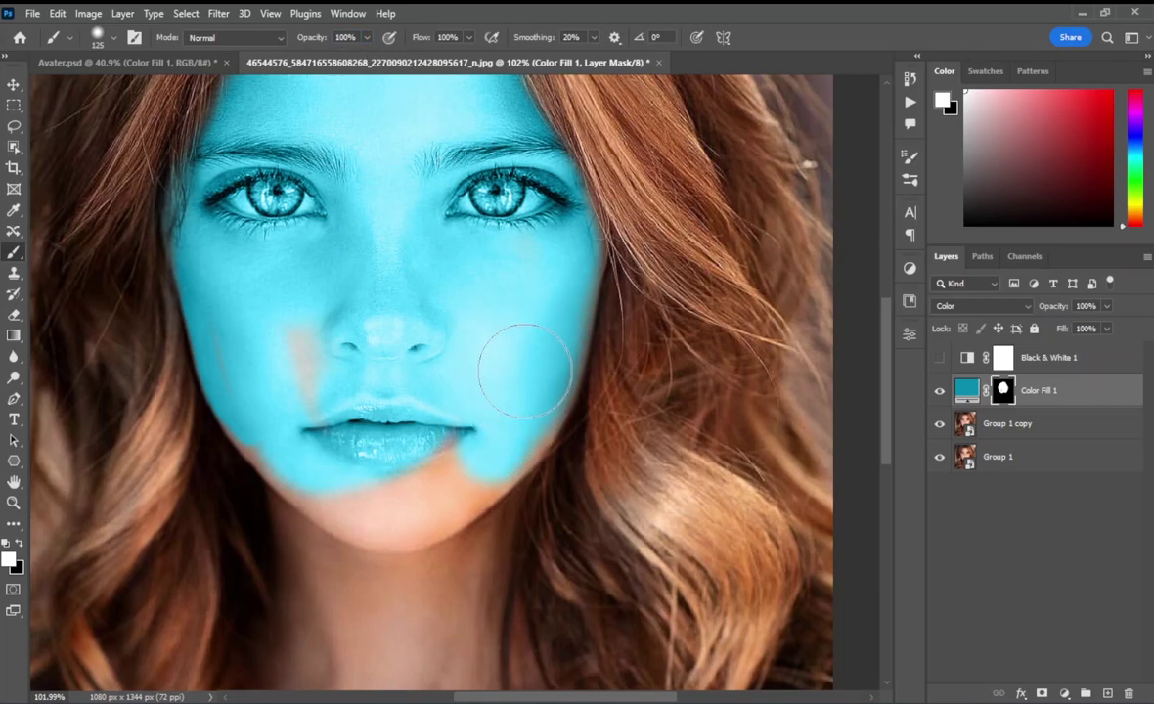
{"action": "left_click_drag", "start_coordinate": [464, 335], "coordinate": [472, 448]}
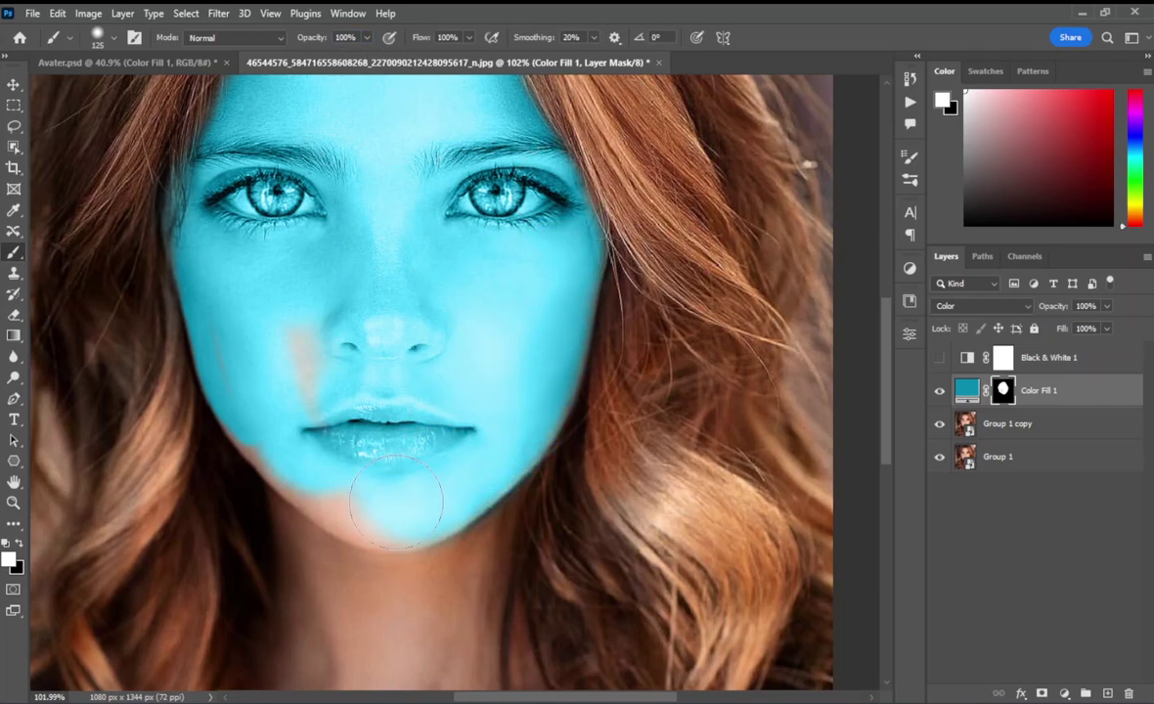
{"action": "left_click_drag", "start_coordinate": [396, 501], "coordinate": [284, 426]}
{"action": "scroll", "coordinate": [309, 372], "scroll_direction": "down", "scroll_amount": 3}
{"action": "left_click_drag", "start_coordinate": [399, 515], "coordinate": [500, 483]}
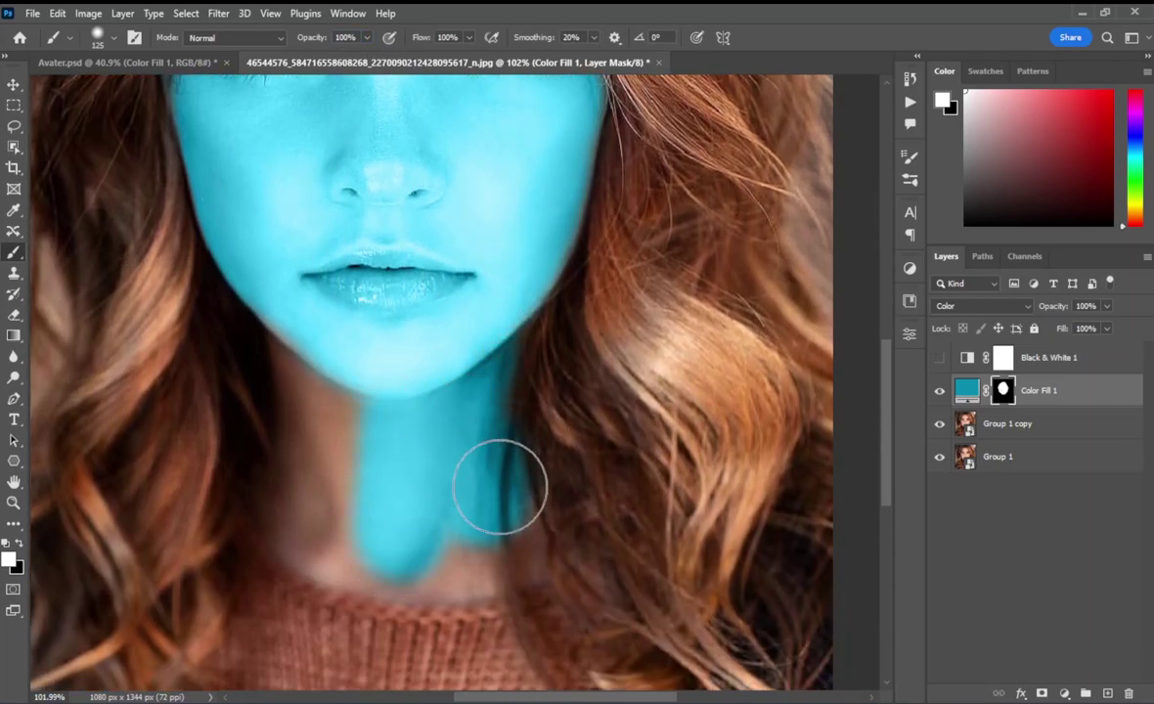
{"action": "key", "text": "ctrl+z"}
{"action": "mouse_move", "coordinate": [450, 407]}
{"action": "left_mouse_down"}
{"action": "mouse_move", "coordinate": [481, 475]}
{"action": "mouse_move", "coordinate": [386, 554]}
{"action": "mouse_move", "coordinate": [289, 482]}
{"action": "mouse_move", "coordinate": [292, 355]}
{"action": "mouse_move", "coordinate": [323, 330]}
{"action": "mouse_move", "coordinate": [388, 470]}
{"action": "left_mouse_up"}
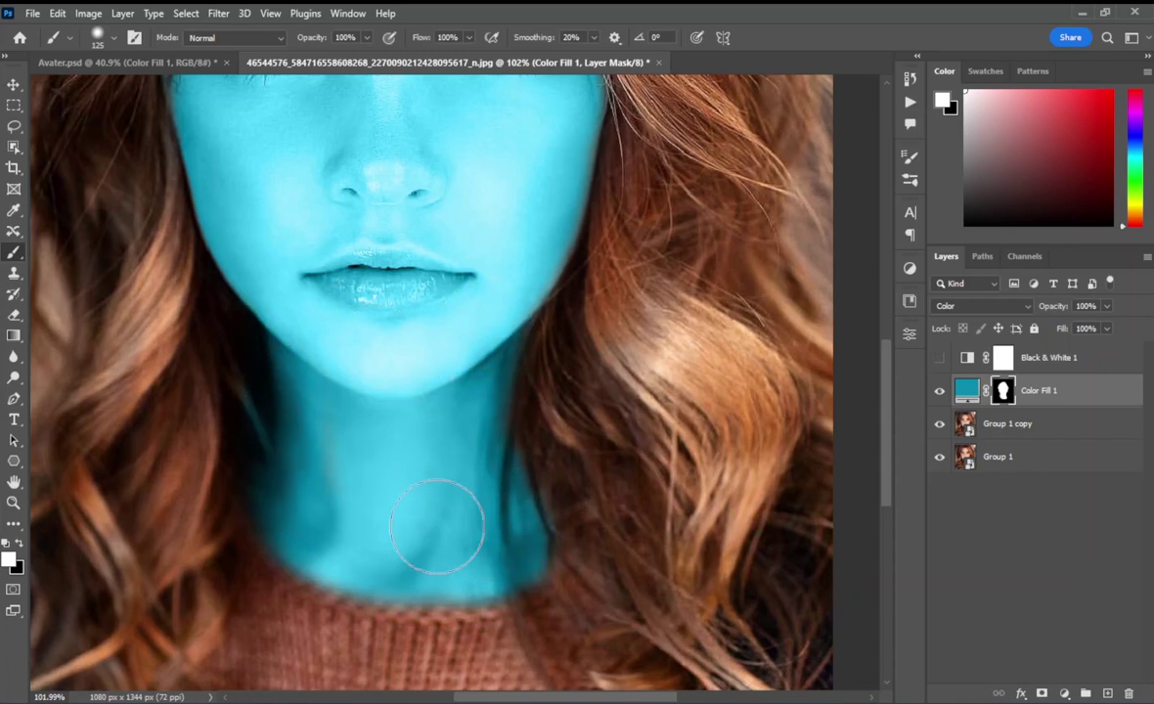
{"action": "scroll", "coordinate": [459, 497], "scroll_direction": "down", "scroll_amount": 3}
{"action": "scroll", "coordinate": [456, 313], "scroll_direction": "up", "scroll_amount": 2}
{"action": "scroll", "coordinate": [456, 322], "scroll_direction": "up", "scroll_amount": 1}
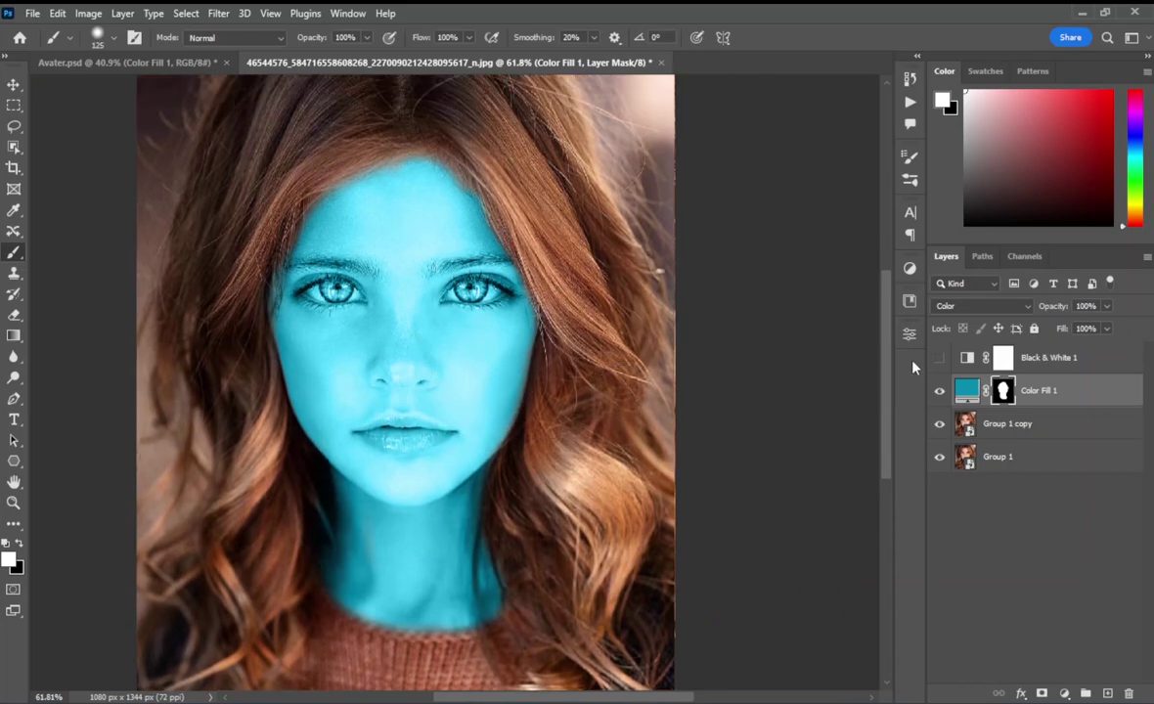
{"action": "left_click", "coordinate": [940, 357]}
Select the Black & White 1 layer and invert its mask to hide the darkening
{"action": "scroll", "coordinate": [521, 374], "scroll_direction": "up", "scroll_amount": 1}
{"action": "scroll", "coordinate": [521, 374], "scroll_direction": "down", "scroll_amount": 1}
{"action": "left_click", "coordinate": [1066, 357]}
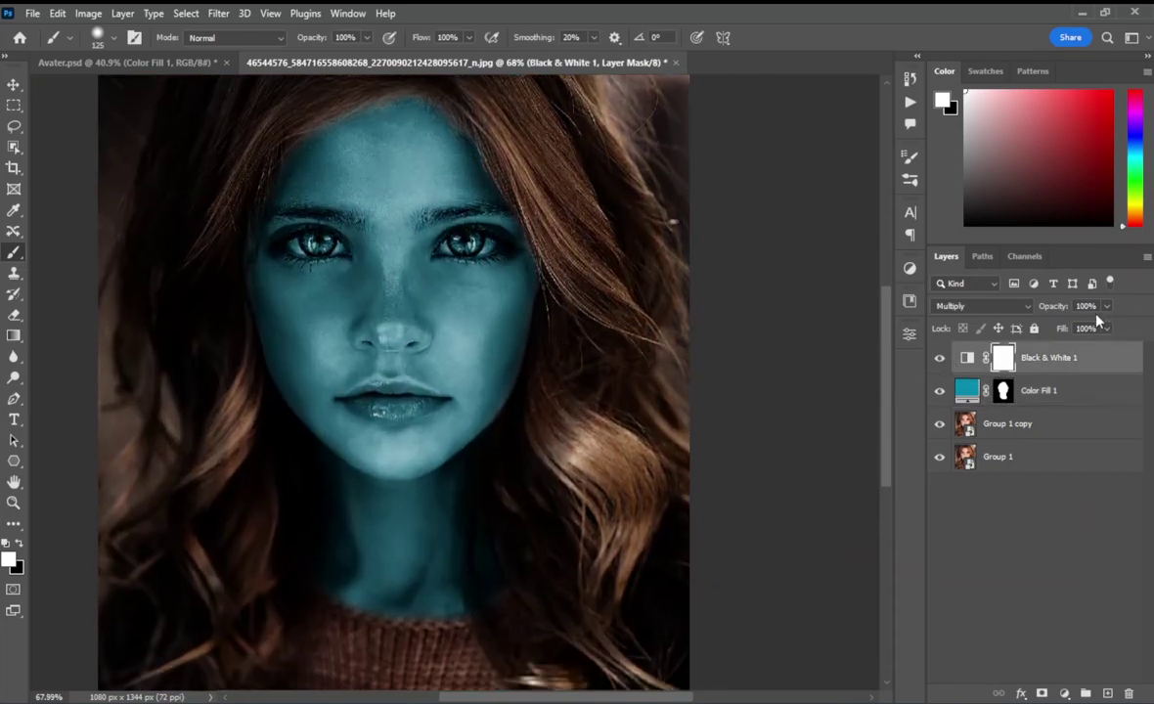
{"action": "left_click", "coordinate": [1085, 306]}
{"action": "type", "text": "79"}
{"action": "key", "text": "Return"}
{"action": "key", "text": "ctrl+i"}
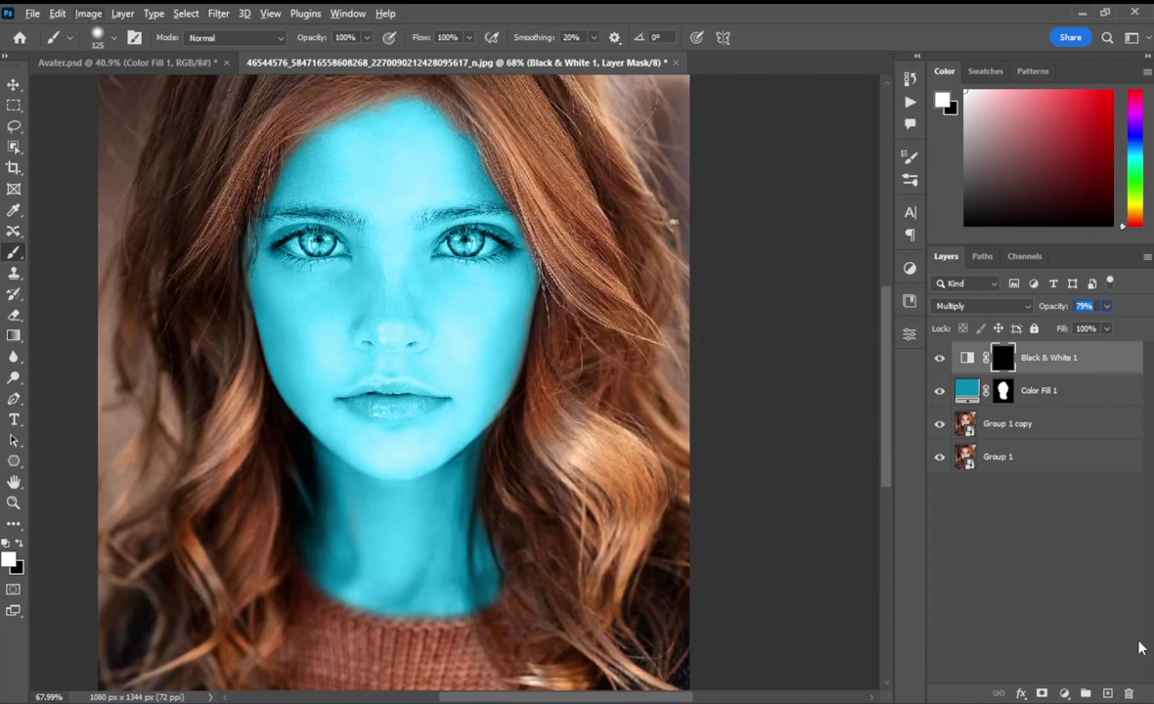
{"action": "left_click", "coordinate": [1139, 648]}
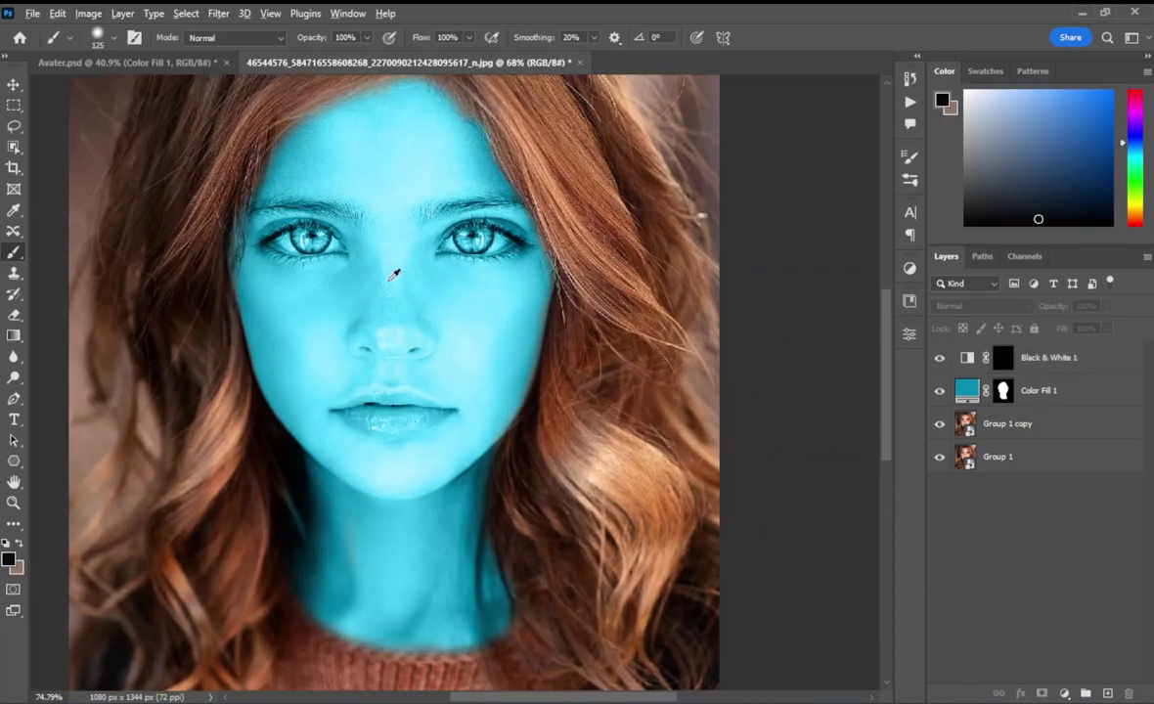
{"action": "scroll", "coordinate": [423, 304], "scroll_direction": "up", "scroll_amount": 2}
{"action": "left_click", "coordinate": [995, 358]}
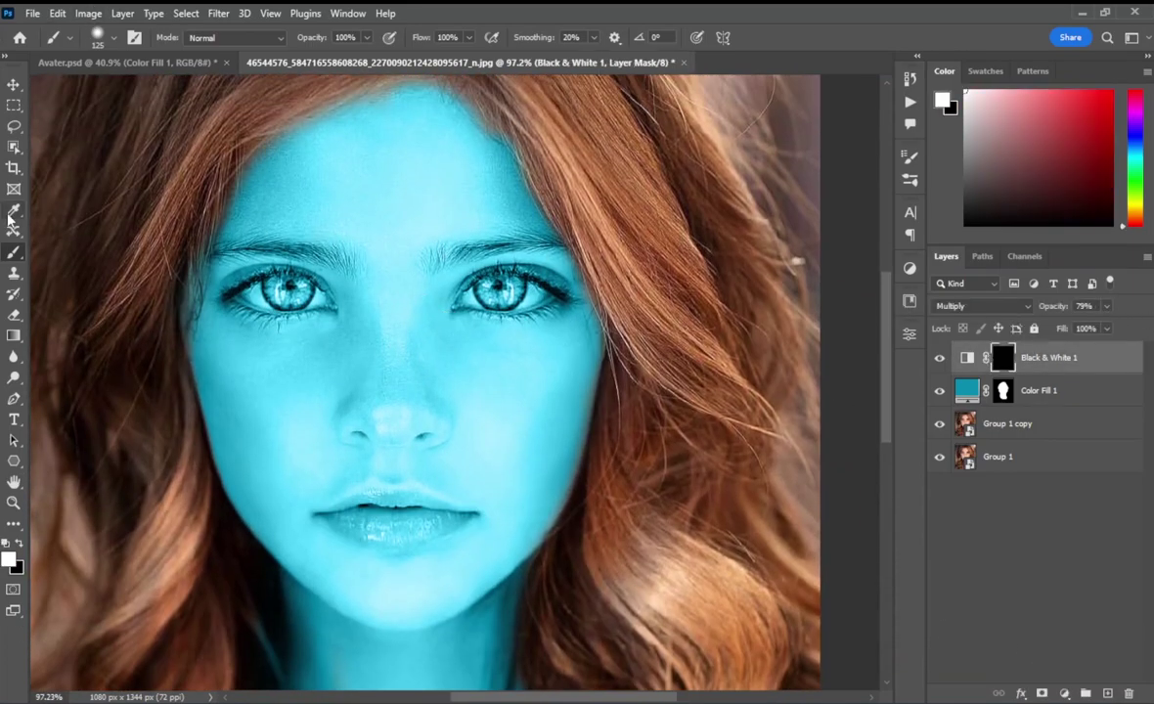
{"action": "scroll", "coordinate": [413, 389], "scroll_direction": "up", "scroll_amount": 1}
{"action": "scroll", "coordinate": [412, 388], "scroll_direction": "down", "scroll_amount": 1}
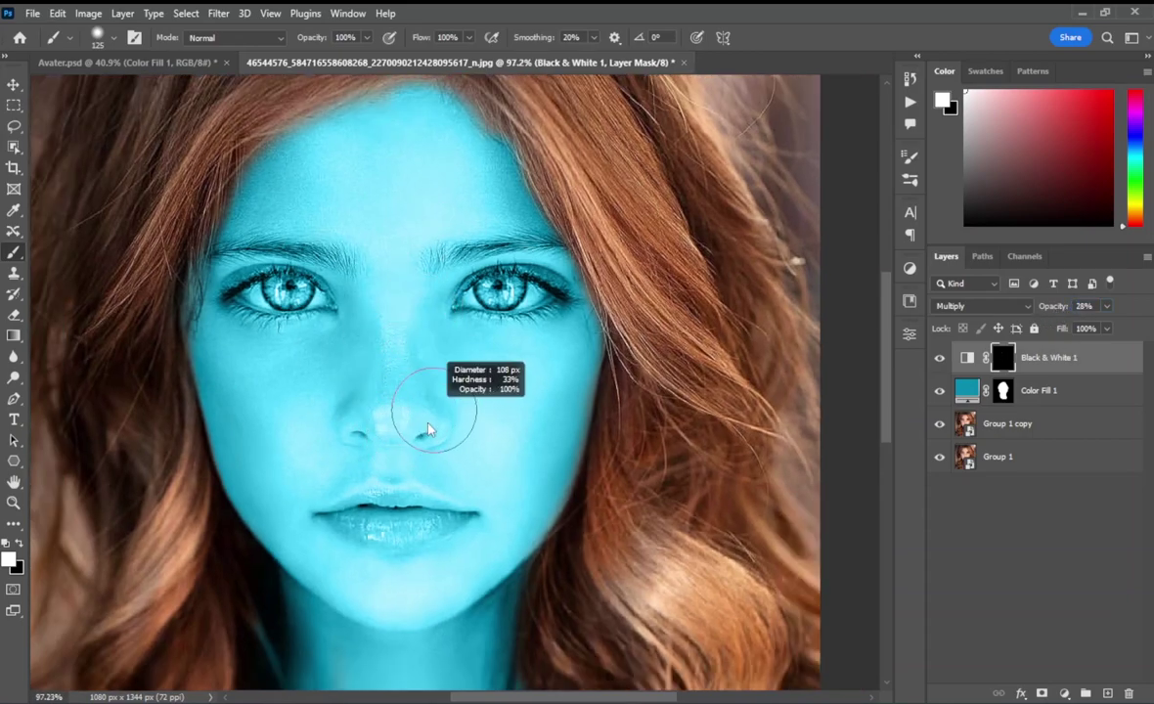
Paint white on the mask to reveal darkening down the nose, cheeks and chin
{"action": "mouse_move", "coordinate": [391, 230]}
{"action": "left_mouse_down"}
{"action": "mouse_move", "coordinate": [391, 391]}
{"action": "mouse_move", "coordinate": [492, 232]}
{"action": "mouse_move", "coordinate": [550, 335]}
{"action": "left_mouse_up"}
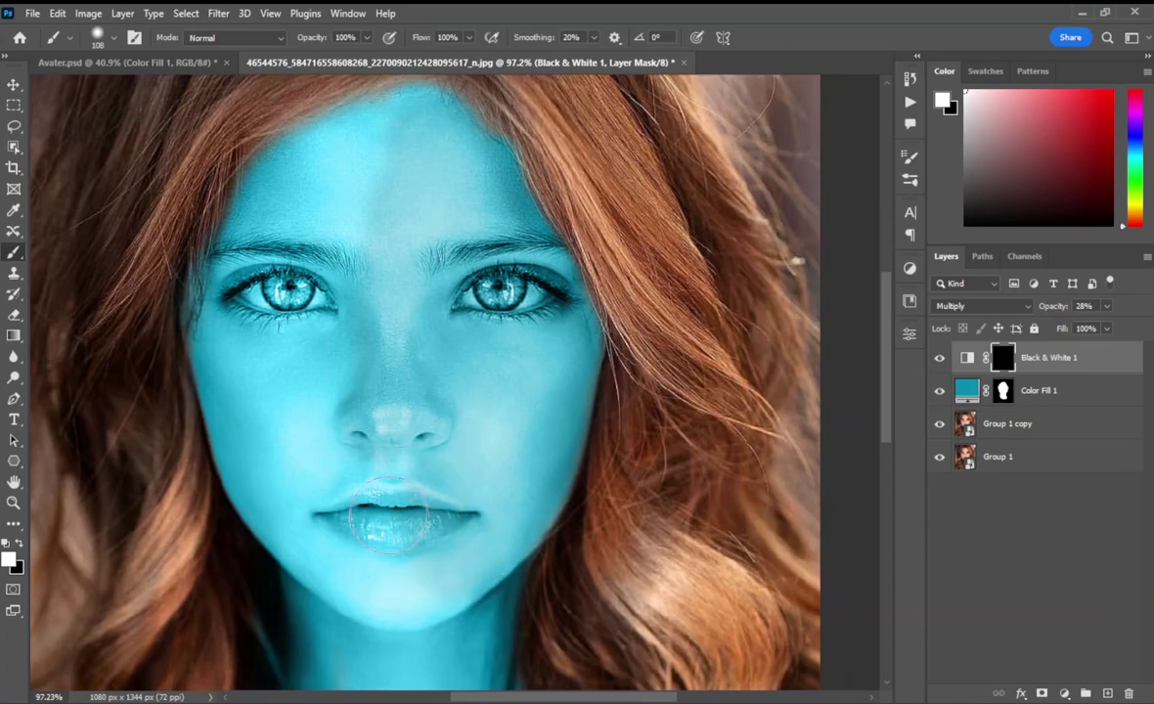
{"action": "mouse_move", "coordinate": [550, 334]}
{"action": "left_mouse_down"}
{"action": "mouse_move", "coordinate": [375, 154]}
{"action": "mouse_move", "coordinate": [240, 305]}
{"action": "mouse_move", "coordinate": [284, 533]}
{"action": "left_mouse_up"}
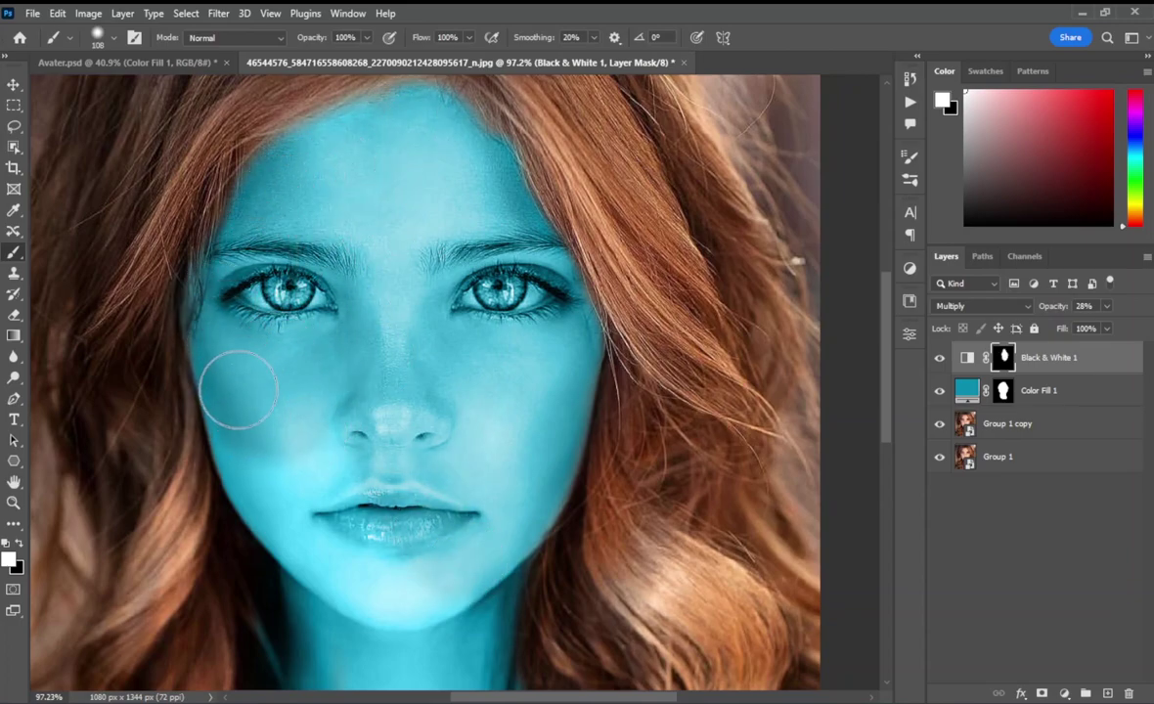
{"action": "scroll", "coordinate": [321, 406], "scroll_direction": "down", "scroll_amount": 2}
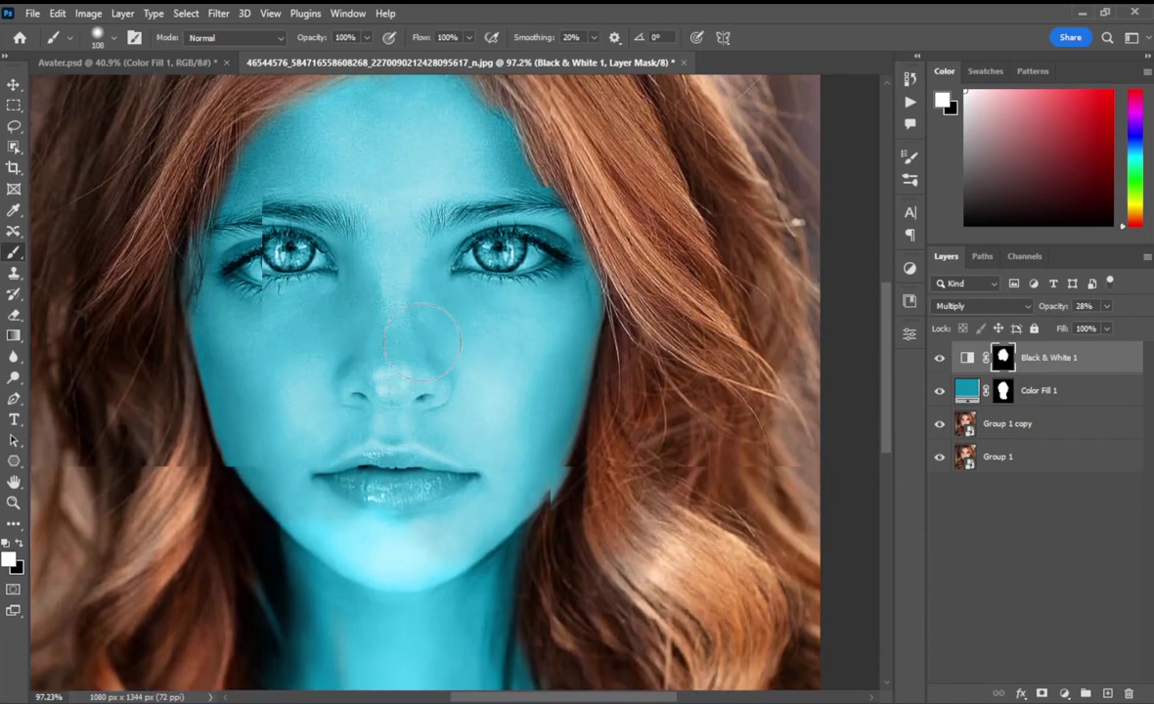
{"action": "mouse_move", "coordinate": [320, 406]}
{"action": "left_mouse_down"}
{"action": "mouse_move", "coordinate": [361, 541]}
{"action": "mouse_move", "coordinate": [438, 561]}
{"action": "mouse_move", "coordinate": [479, 614]}
{"action": "mouse_move", "coordinate": [422, 626]}
{"action": "mouse_move", "coordinate": [322, 500]}
{"action": "mouse_move", "coordinate": [322, 447]}
{"action": "mouse_move", "coordinate": [407, 639]}
{"action": "mouse_move", "coordinate": [492, 570]}
{"action": "mouse_move", "coordinate": [427, 459]}
{"action": "left_mouse_up"}
{"action": "scroll", "coordinate": [440, 563], "scroll_direction": "down", "scroll_amount": 2}
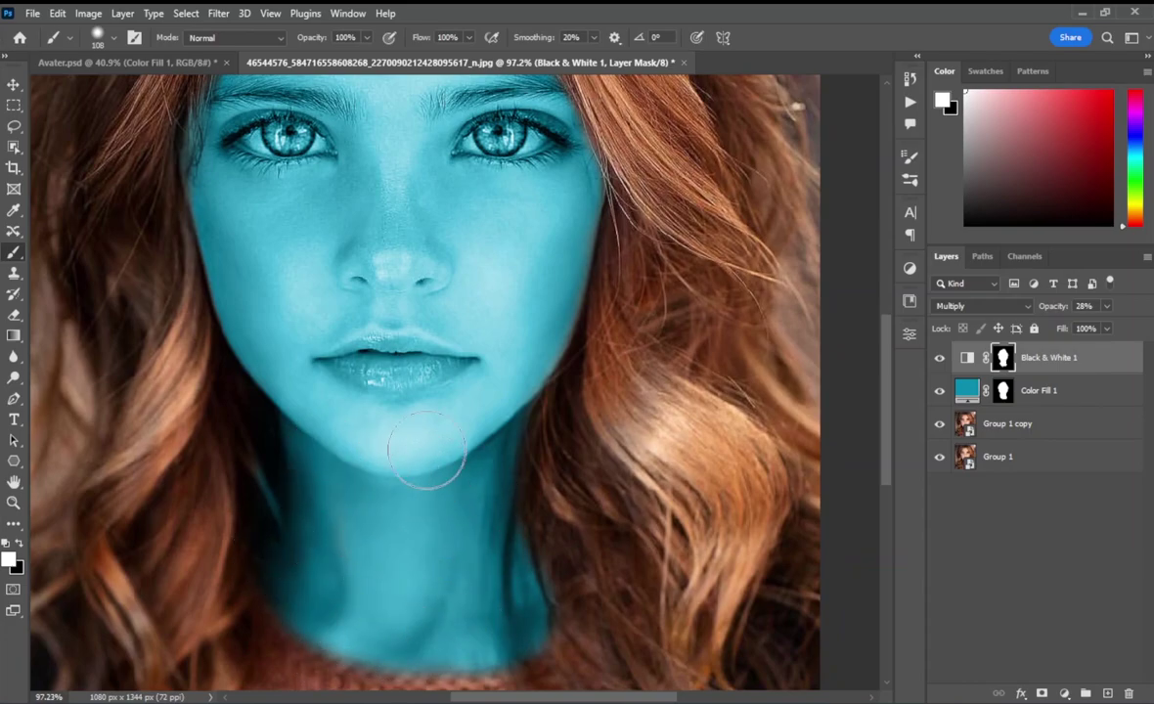
{"action": "scroll", "coordinate": [426, 411], "scroll_direction": "up", "scroll_amount": 3}
{"action": "scroll", "coordinate": [420, 342], "scroll_direction": "down", "scroll_amount": 2}
Set the Black & White 1 layer opacity to about 40%
{"action": "left_click_drag", "start_coordinate": [1084, 305], "coordinate": [1094, 305]}
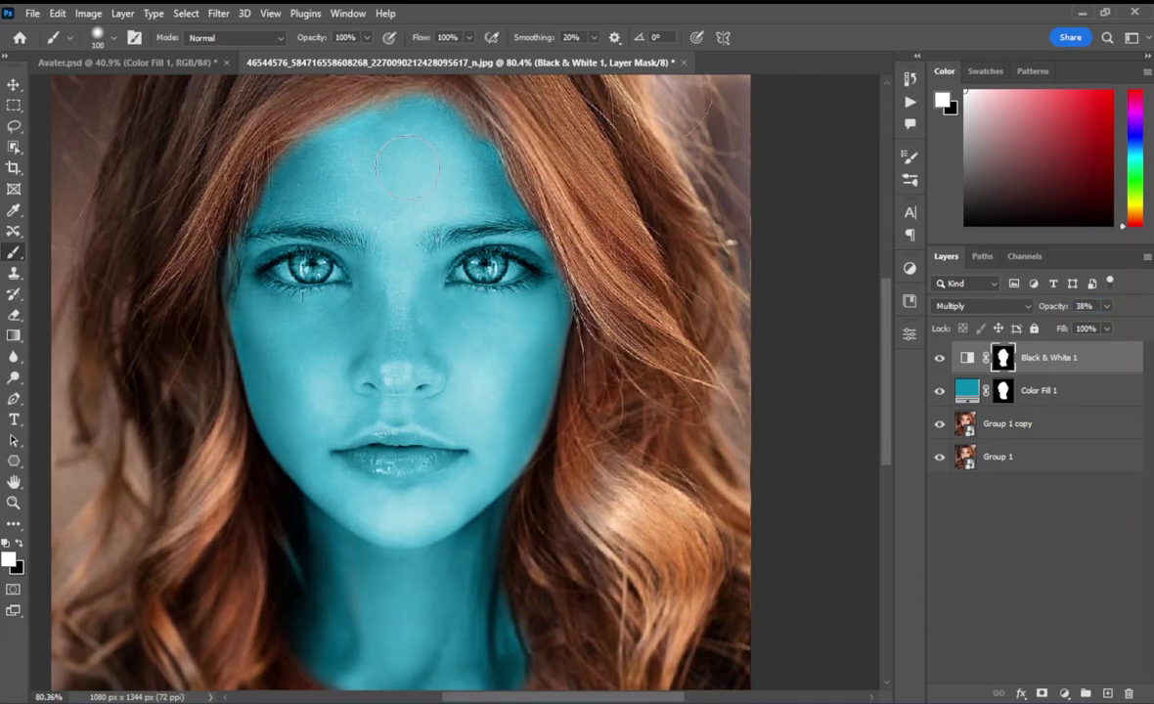
{"action": "scroll", "coordinate": [454, 186], "scroll_direction": "down", "scroll_amount": 1}
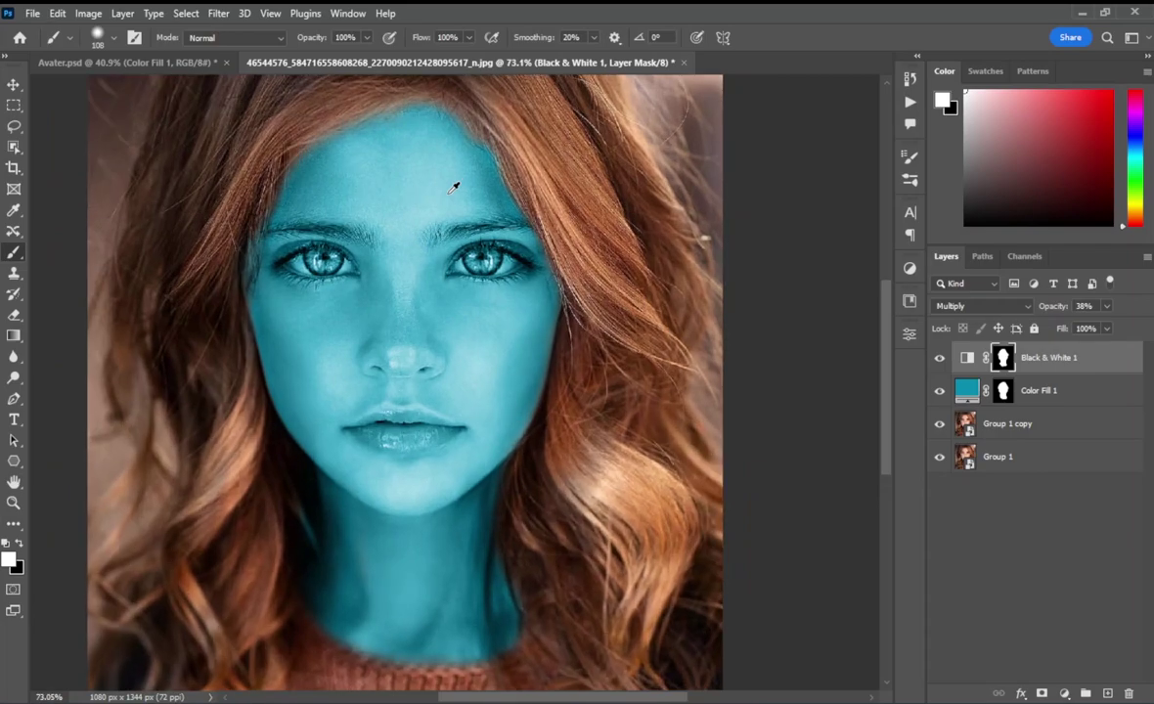
{"action": "left_click_drag", "start_coordinate": [1084, 311], "coordinate": [1093, 309]}
{"action": "type", "text": "40"}
{"action": "key", "text": "Return"}
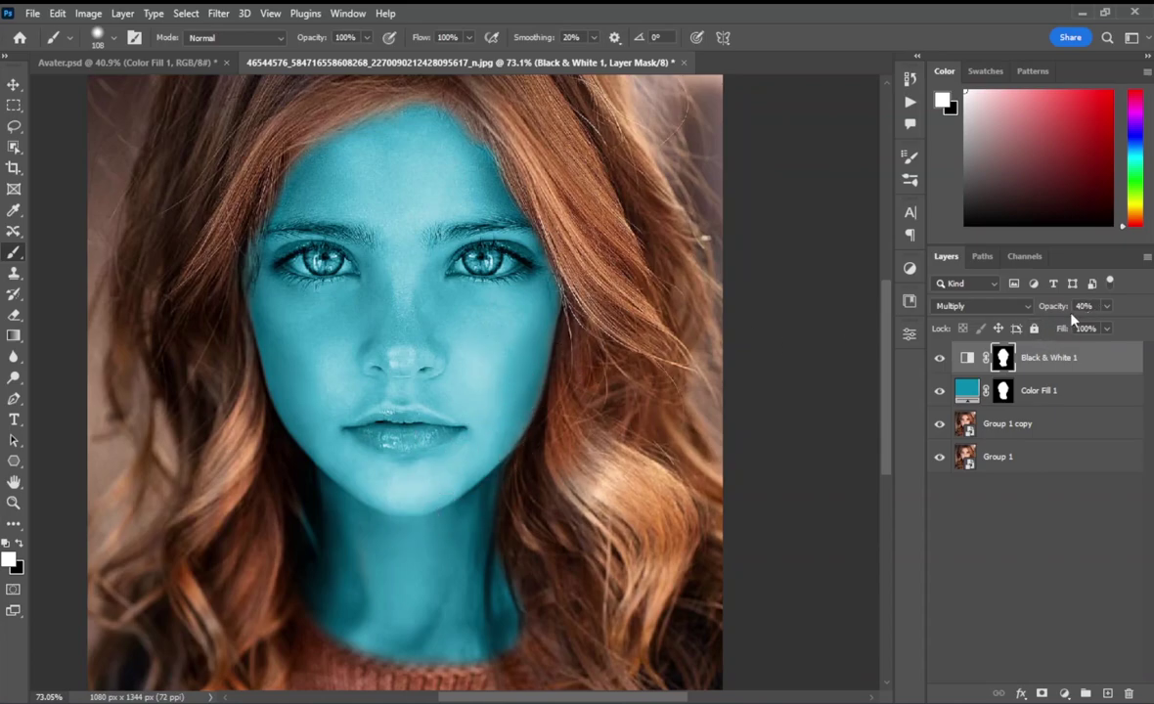
{"action": "left_click_drag", "start_coordinate": [1084, 310], "coordinate": [1089, 309]}
On the Group 1 copy layer, draw an elliptical selection around the iris
{"action": "left_click", "coordinate": [1012, 392]}
{"action": "scroll", "coordinate": [457, 289], "scroll_direction": "up", "scroll_amount": 5}
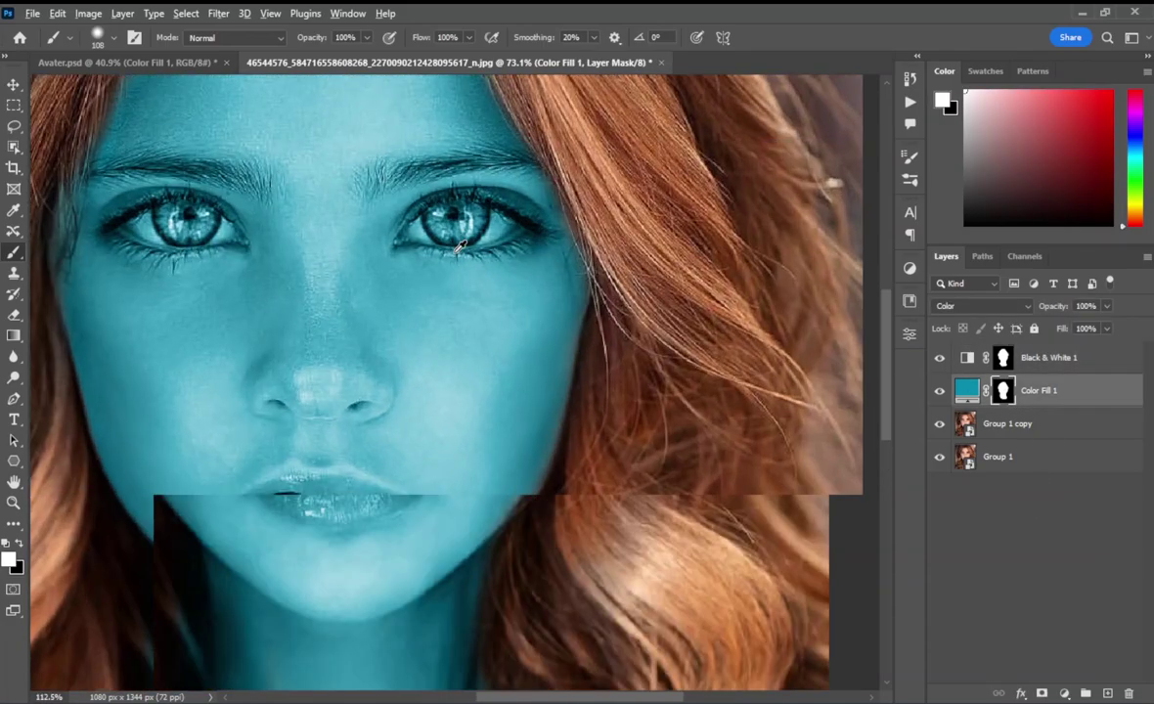
{"action": "scroll", "coordinate": [458, 289], "scroll_direction": "up", "scroll_amount": 3}
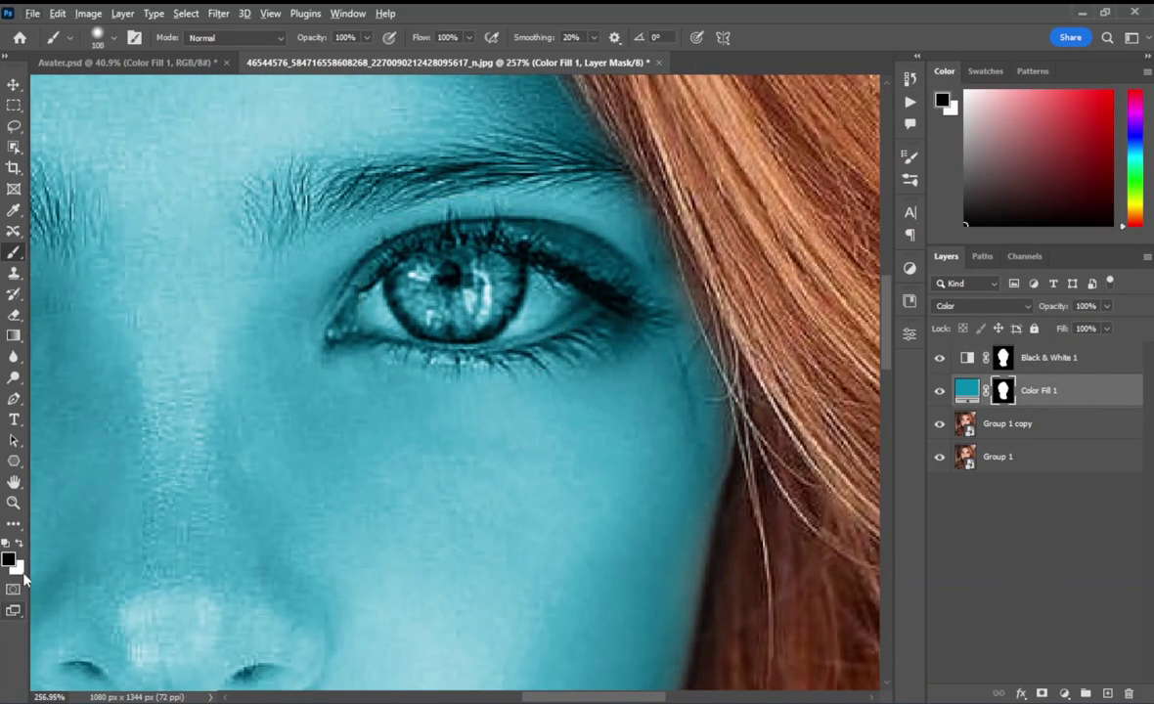
{"action": "mouse_move", "coordinate": [463, 298]}
{"action": "left_mouse_down"}
{"action": "mouse_move", "coordinate": [411, 304]}
{"action": "mouse_move", "coordinate": [437, 283]}
{"action": "left_mouse_up"}
{"action": "left_click", "coordinate": [983, 450]}
{"action": "left_click", "coordinate": [960, 422]}
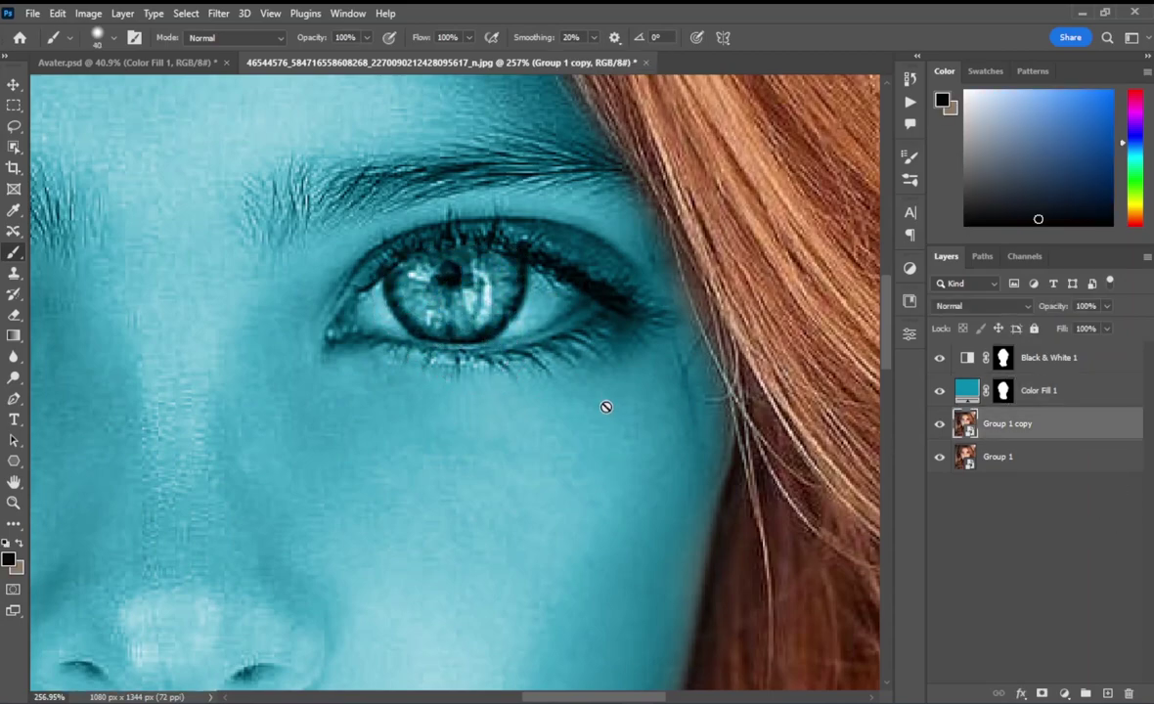
{"action": "key", "text": "l"}
{"action": "right_click", "coordinate": [14, 128]}
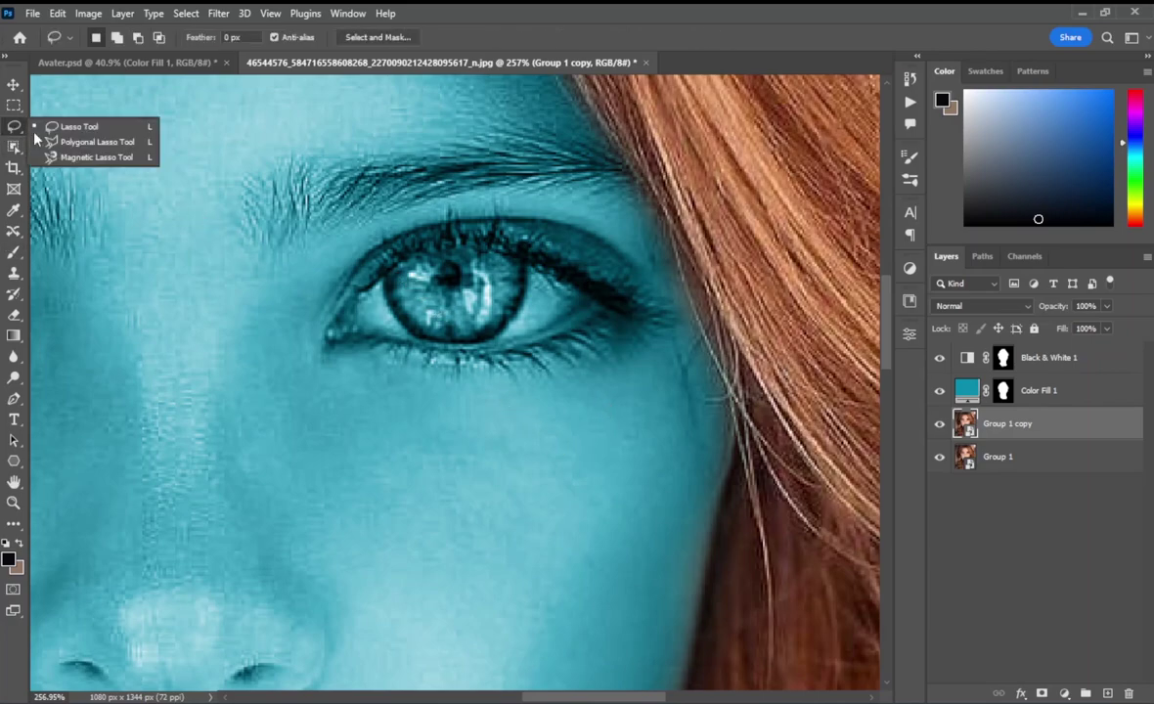
{"action": "left_click", "coordinate": [13, 105]}
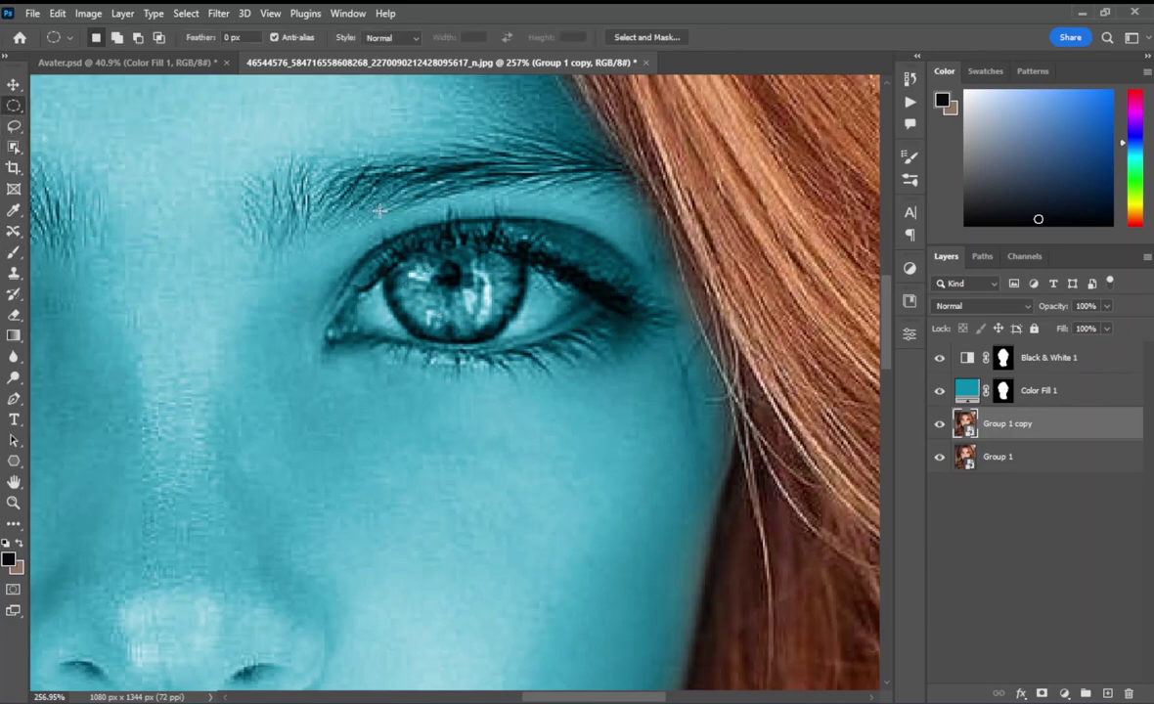
{"action": "left_click_drag", "start_coordinate": [352, 190], "coordinate": [522, 340]}
{"action": "left_click_drag", "start_coordinate": [510, 323], "coordinate": [499, 289]}
Copy the iris to a new layer, scale it to 116%, and add a layer mask
{"action": "key", "text": "ctrl+j"}
{"action": "key", "text": "ctrl+t"}
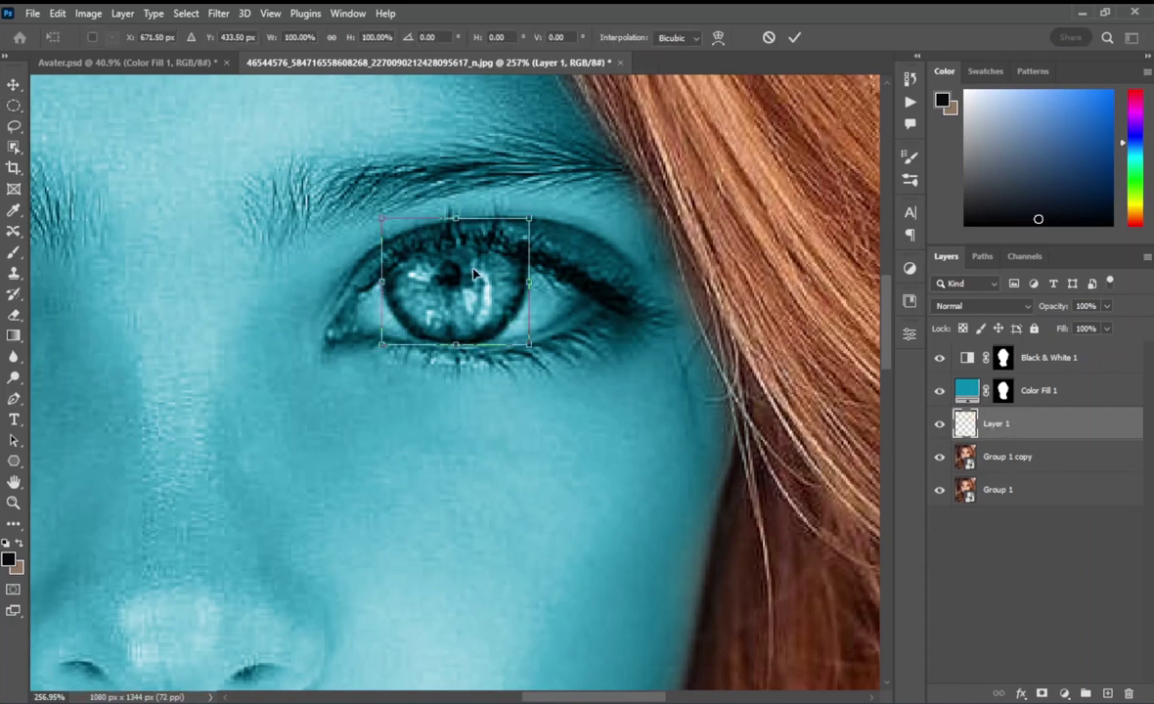
{"action": "left_click_drag", "start_coordinate": [535, 351], "coordinate": [546, 361]}
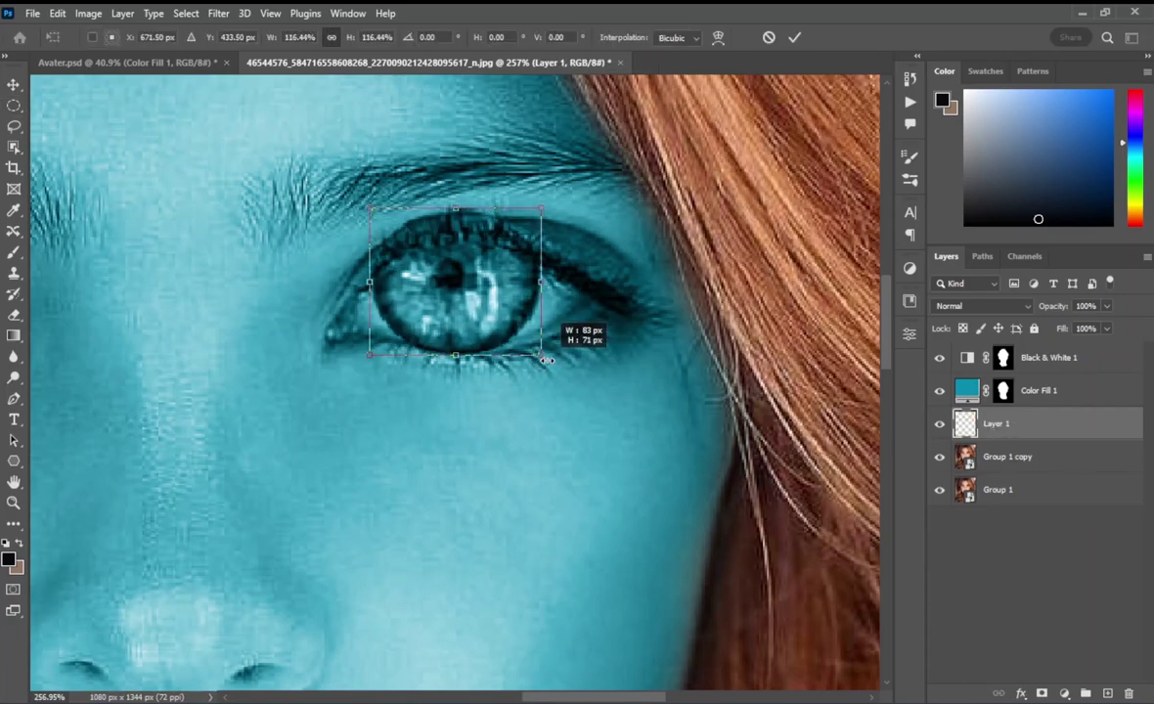
{"action": "left_click", "coordinate": [794, 39]}
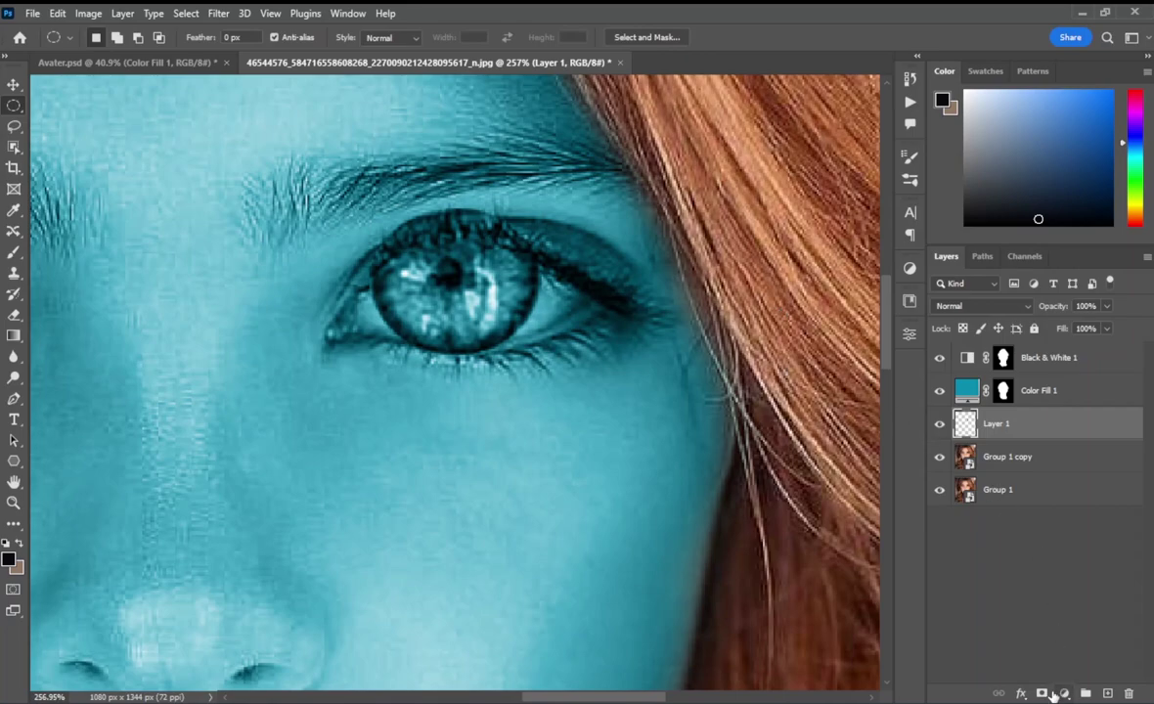
{"action": "left_click", "coordinate": [1042, 694]}
{"action": "key", "text": "b"}
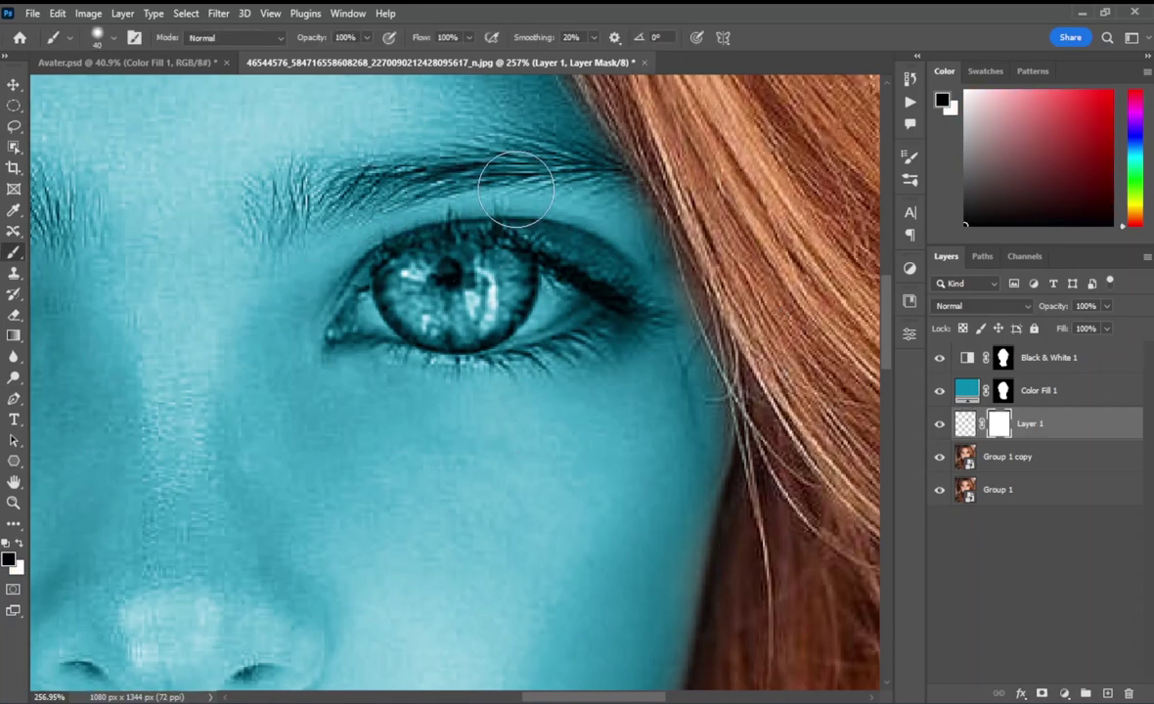
{"action": "scroll", "coordinate": [362, 292], "scroll_direction": "down", "scroll_amount": 3}
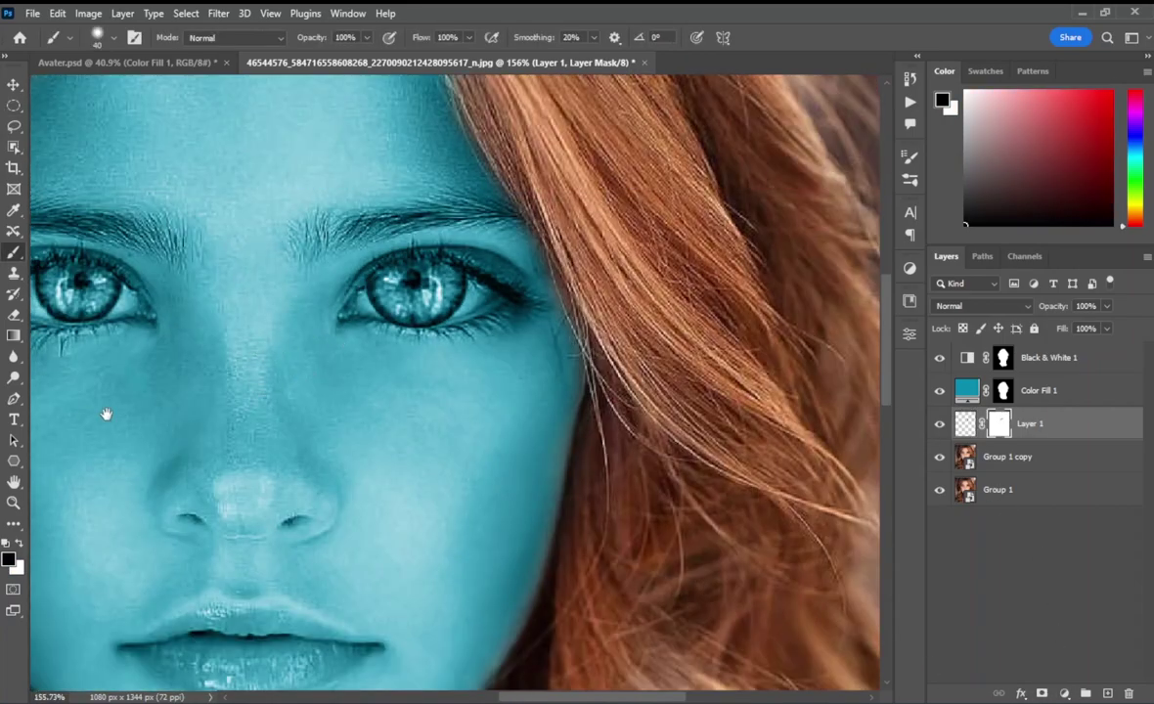
{"action": "left_click_drag", "start_coordinate": [106, 414], "coordinate": [438, 401]}
{"action": "scroll", "coordinate": [409, 286], "scroll_direction": "up", "scroll_amount": 2}
Oval-select the other iris on Group 1 copy and copy it onto its own layer
{"action": "key", "text": "m"}
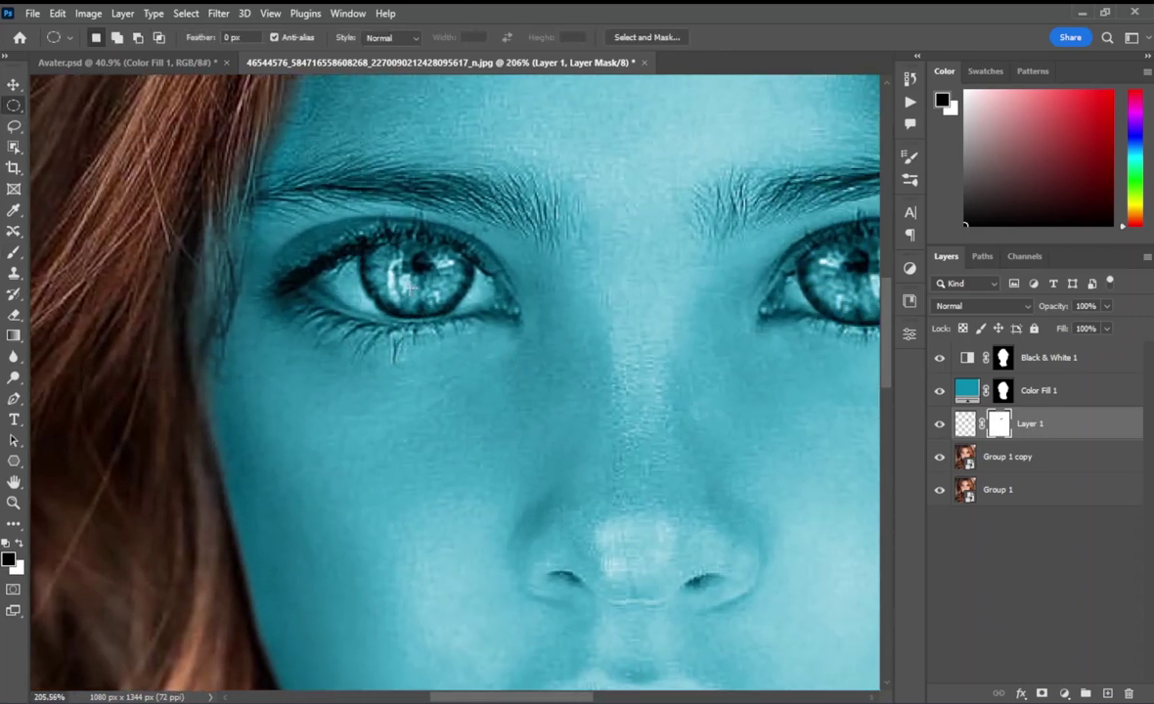
{"action": "left_click_drag", "start_coordinate": [354, 226], "coordinate": [469, 318]}
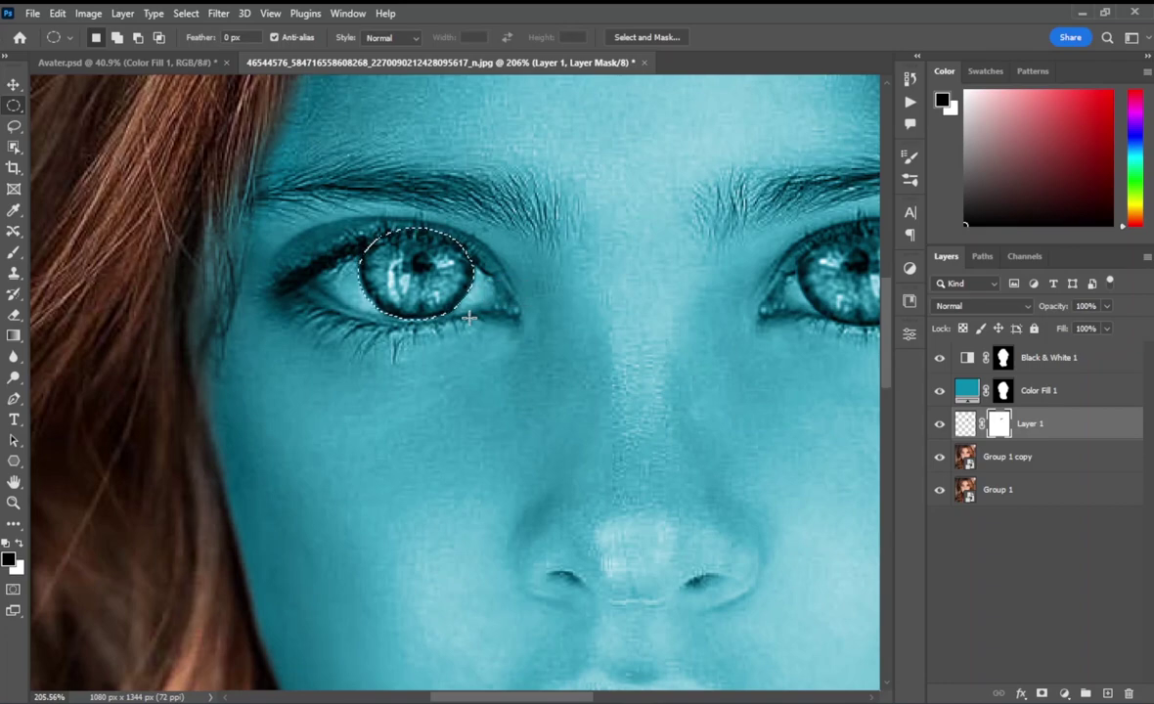
{"action": "scroll", "coordinate": [449, 307], "scroll_direction": "right", "scroll_amount": 2}
{"action": "scroll", "coordinate": [449, 306], "scroll_direction": "right", "scroll_amount": 1}
{"action": "left_click", "coordinate": [1008, 456]}
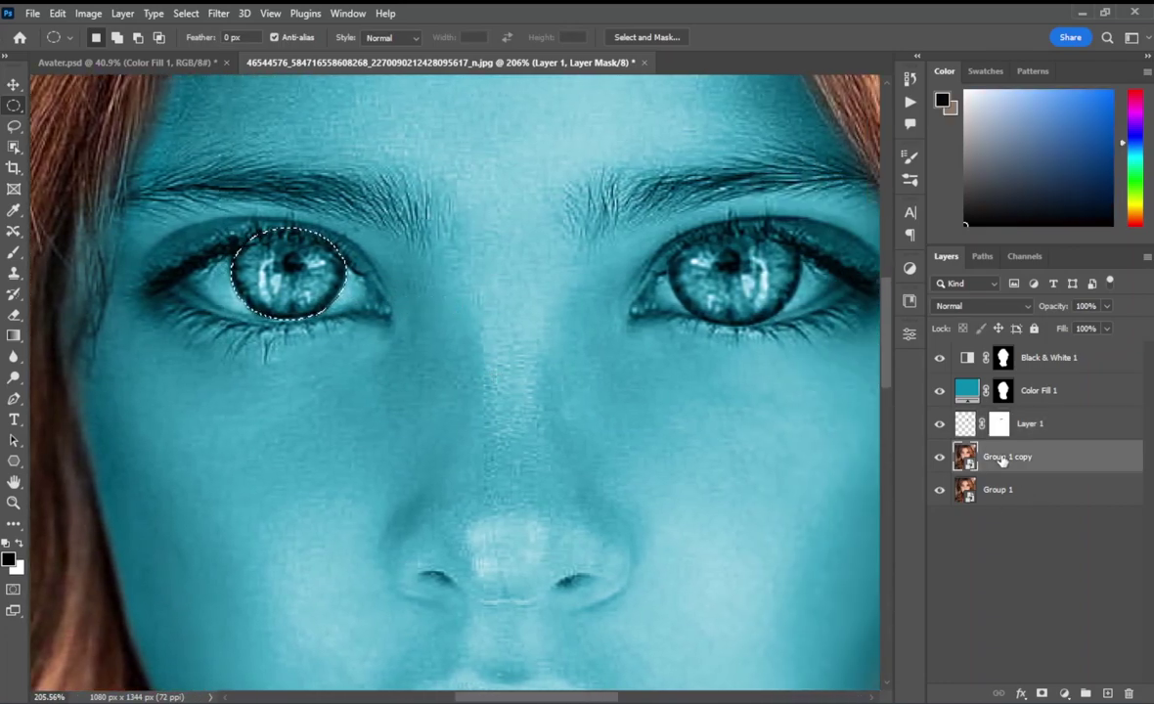
{"action": "left_click", "coordinate": [1107, 693]}
{"action": "key", "text": "ctrl+d"}
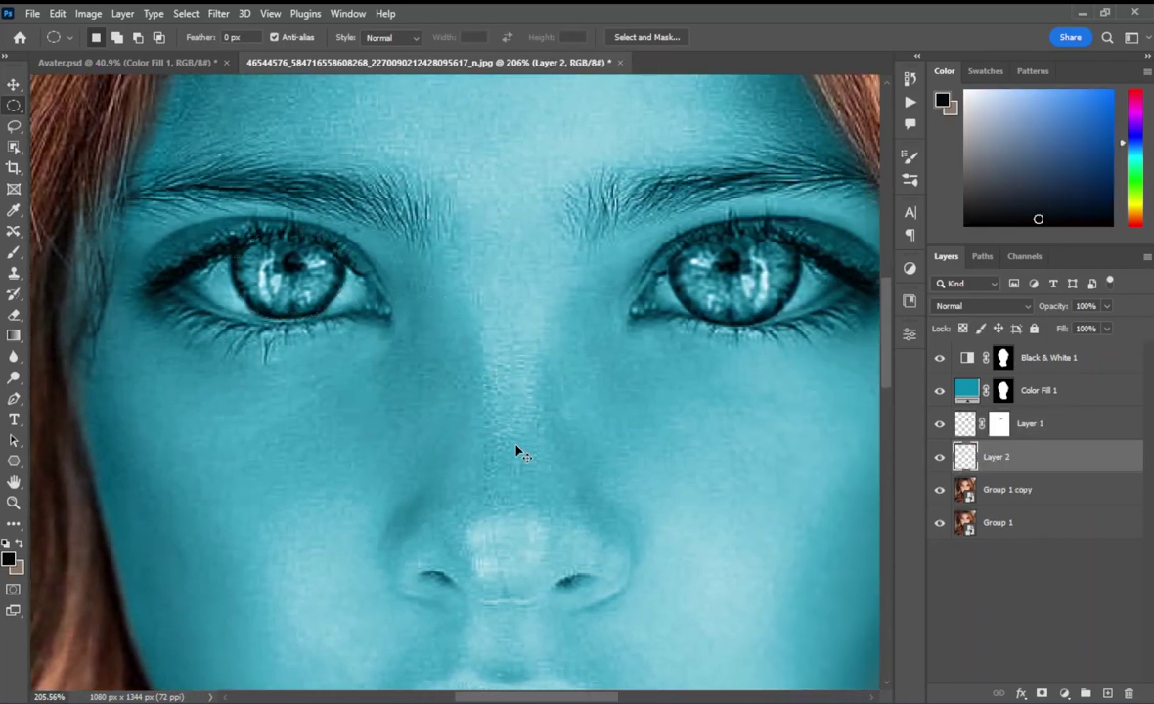
Scale the copied iris up to about 113% and commit
{"action": "key", "text": "ctrl+t"}
{"action": "left_click_drag", "start_coordinate": [231, 228], "coordinate": [219, 223]}
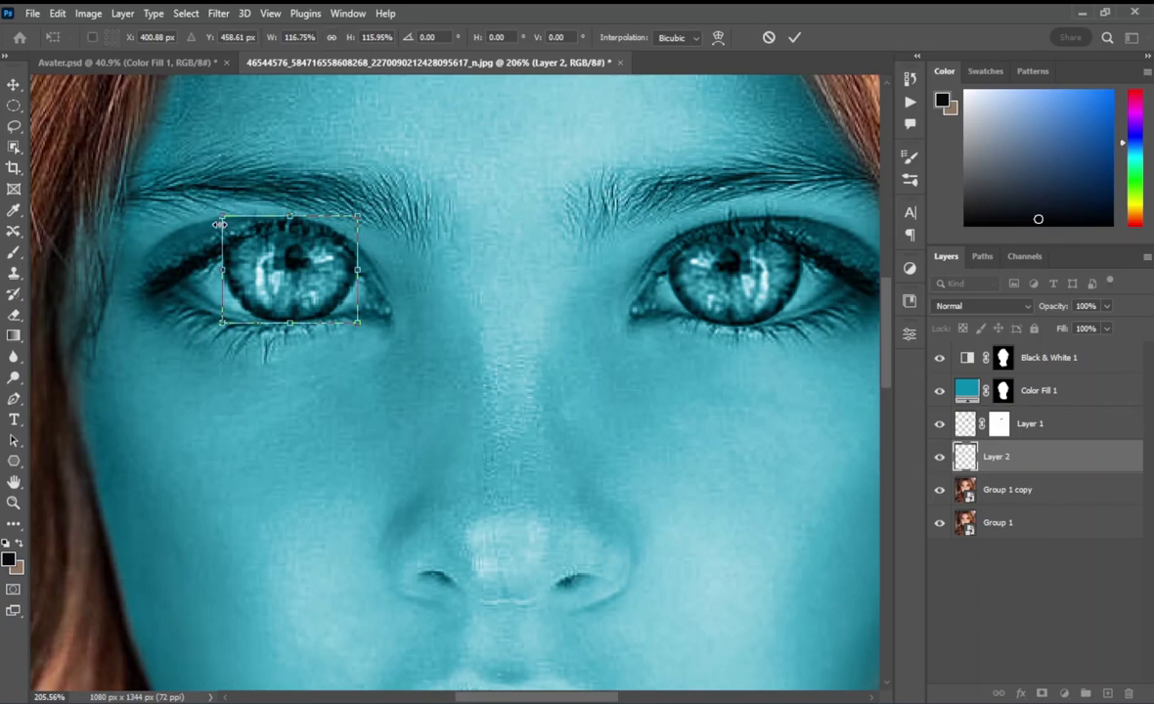
{"action": "left_click_drag", "start_coordinate": [219, 223], "coordinate": [223, 223]}
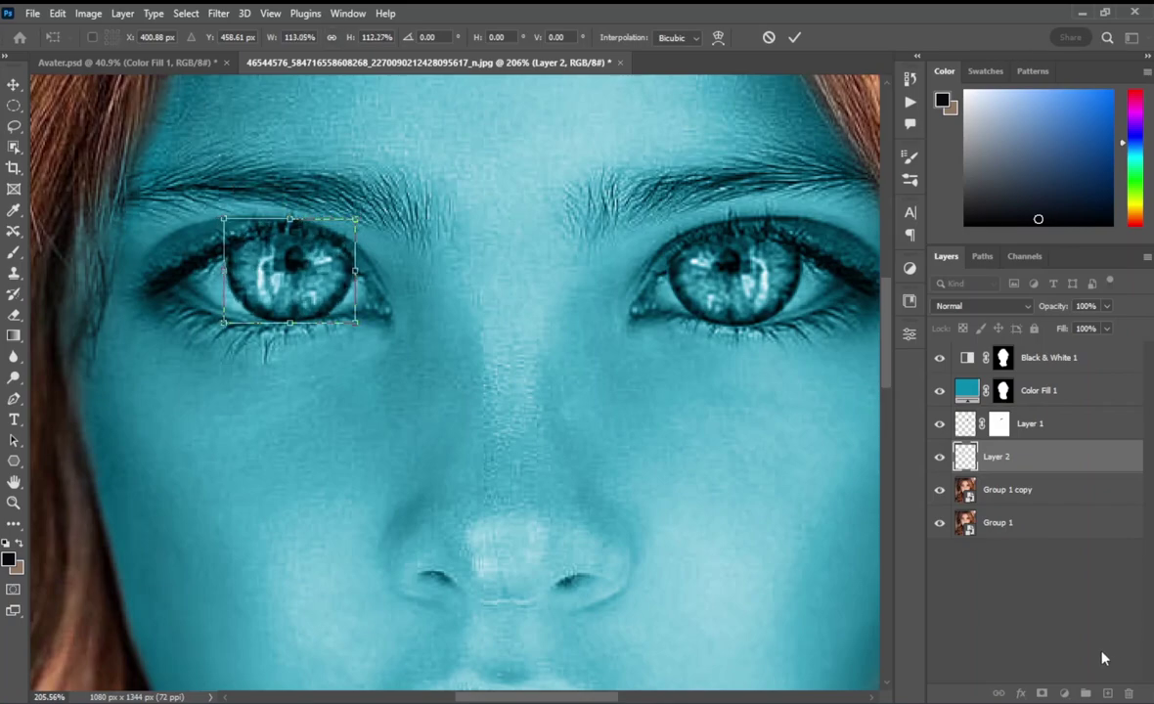
{"action": "left_click", "coordinate": [997, 522]}
Add a mask to Layer 2 and paint black along the upper eyelid to hide the hard edge
{"action": "left_click", "coordinate": [997, 456]}
{"action": "left_click", "coordinate": [1041, 693]}
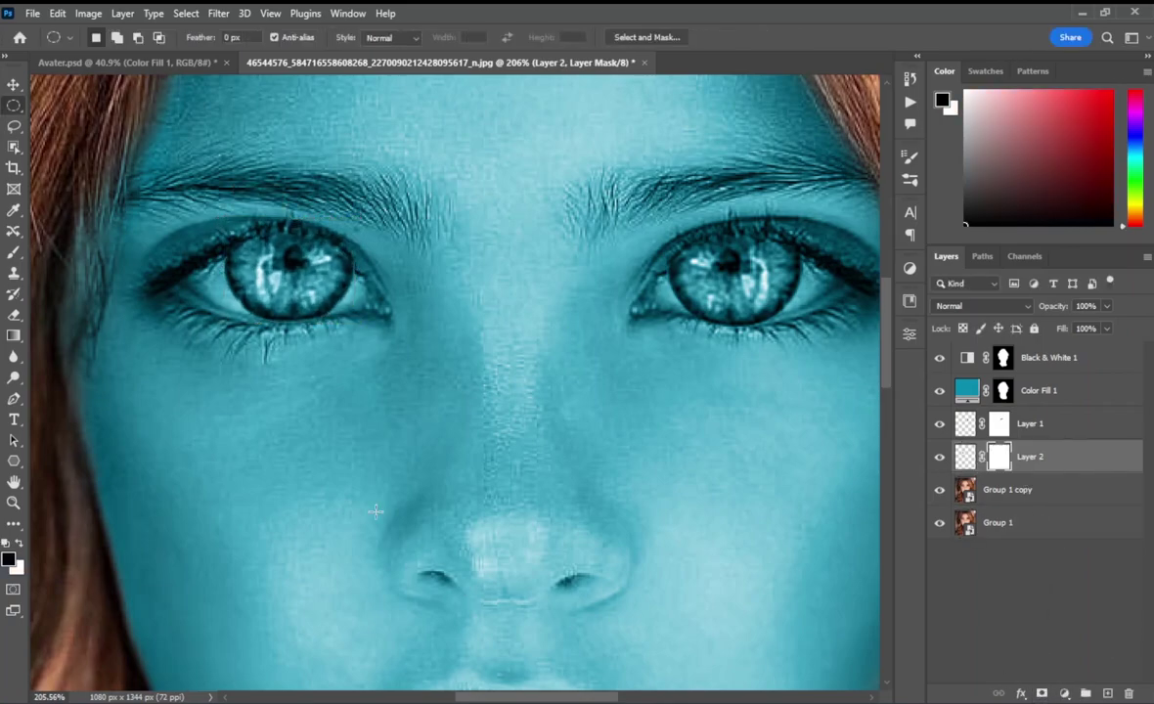
{"action": "key", "text": "b"}
{"action": "mouse_move", "coordinate": [240, 213]}
{"action": "left_mouse_down"}
{"action": "mouse_move", "coordinate": [297, 193]}
{"action": "mouse_move", "coordinate": [314, 250]}
{"action": "left_mouse_up"}
{"action": "scroll", "coordinate": [545, 263], "scroll_direction": "down", "scroll_amount": 5}
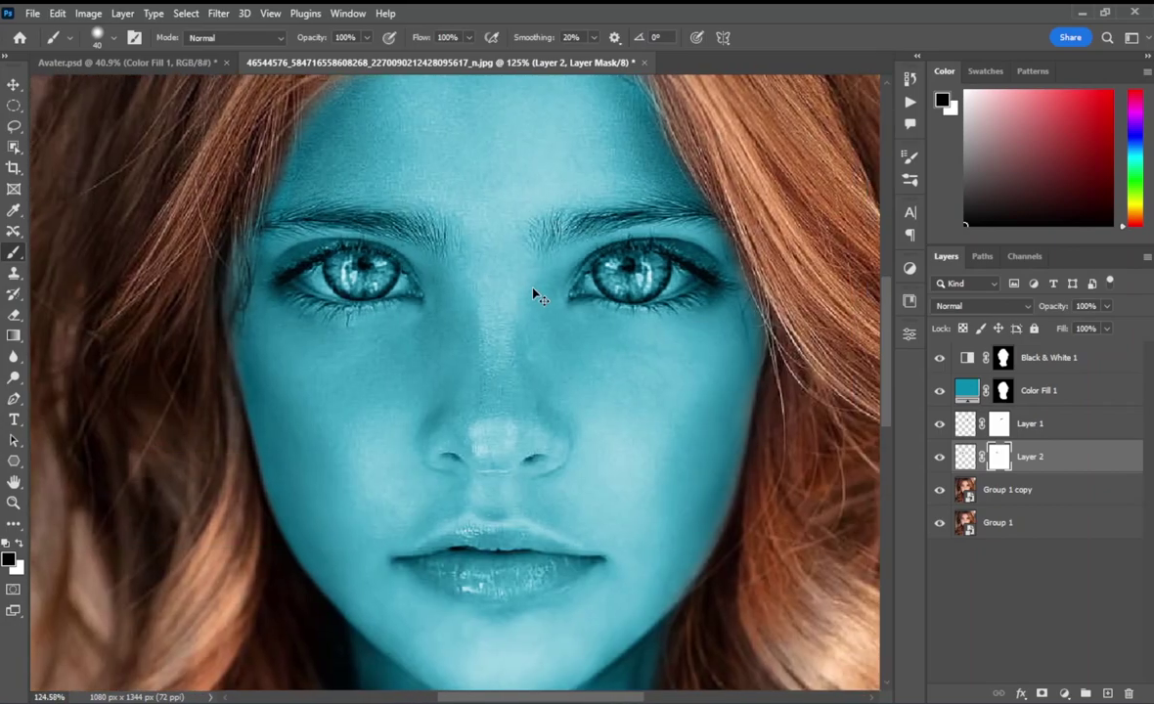
{"action": "scroll", "coordinate": [536, 291], "scroll_direction": "up", "scroll_amount": 1}
{"action": "scroll", "coordinate": [484, 391], "scroll_direction": "down", "scroll_amount": 1}
{"action": "scroll", "coordinate": [477, 352], "scroll_direction": "right", "scroll_amount": 1}
{"action": "scroll", "coordinate": [473, 342], "scroll_direction": "right", "scroll_amount": 2}
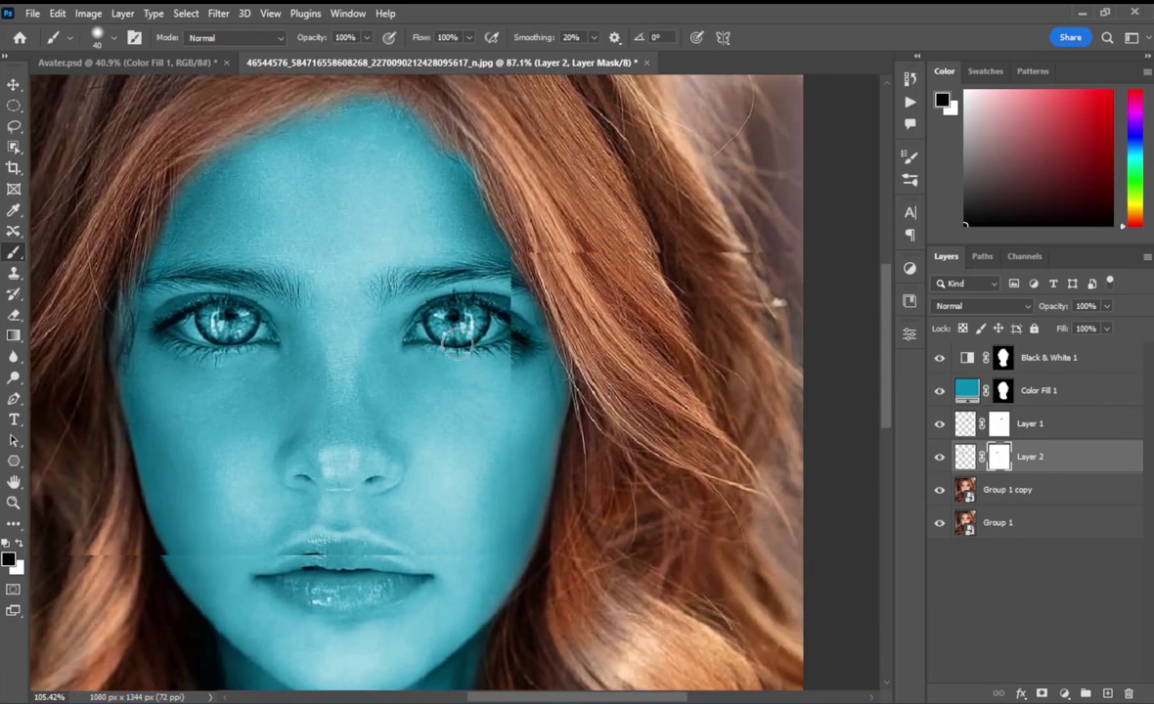
{"action": "scroll", "coordinate": [449, 357], "scroll_direction": "right", "scroll_amount": 1}
{"action": "scroll", "coordinate": [440, 370], "scroll_direction": "left", "scroll_amount": 1}
{"action": "scroll", "coordinate": [432, 374], "scroll_direction": "up", "scroll_amount": 1}
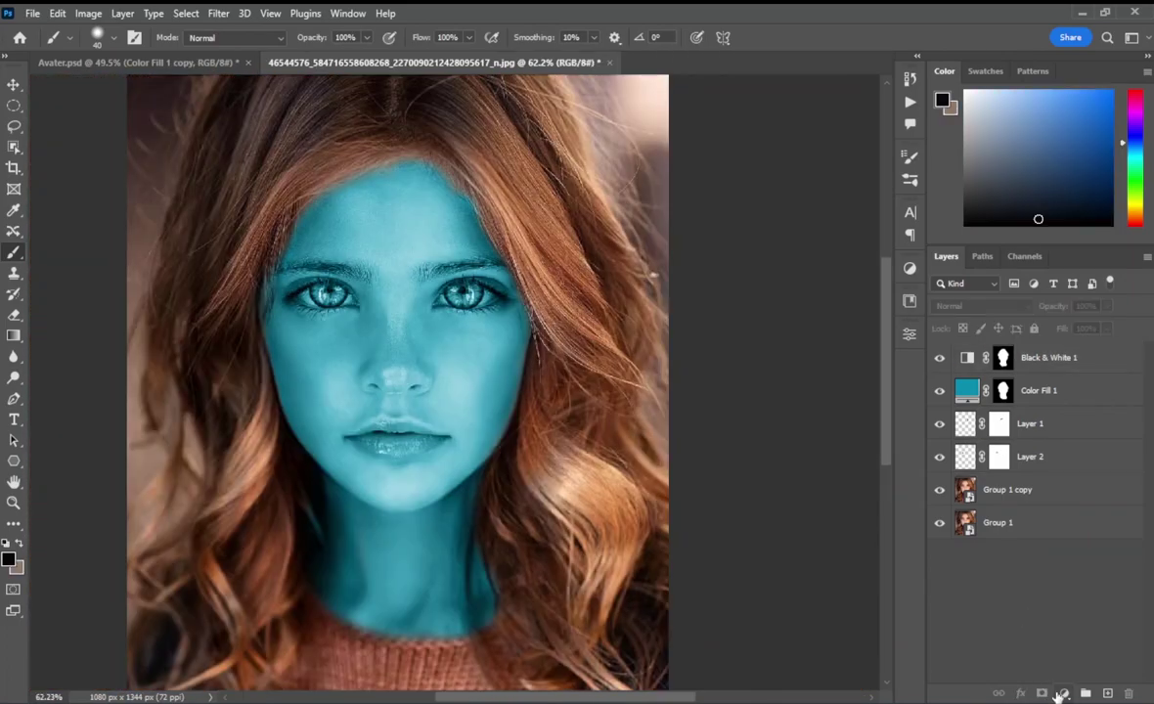
Add a navy #0d2946 Solid Color fill layer in Color blend mode
{"action": "left_click", "coordinate": [1062, 693]}
{"action": "left_click", "coordinate": [993, 381]}
{"action": "type", "text": "0d2946"}
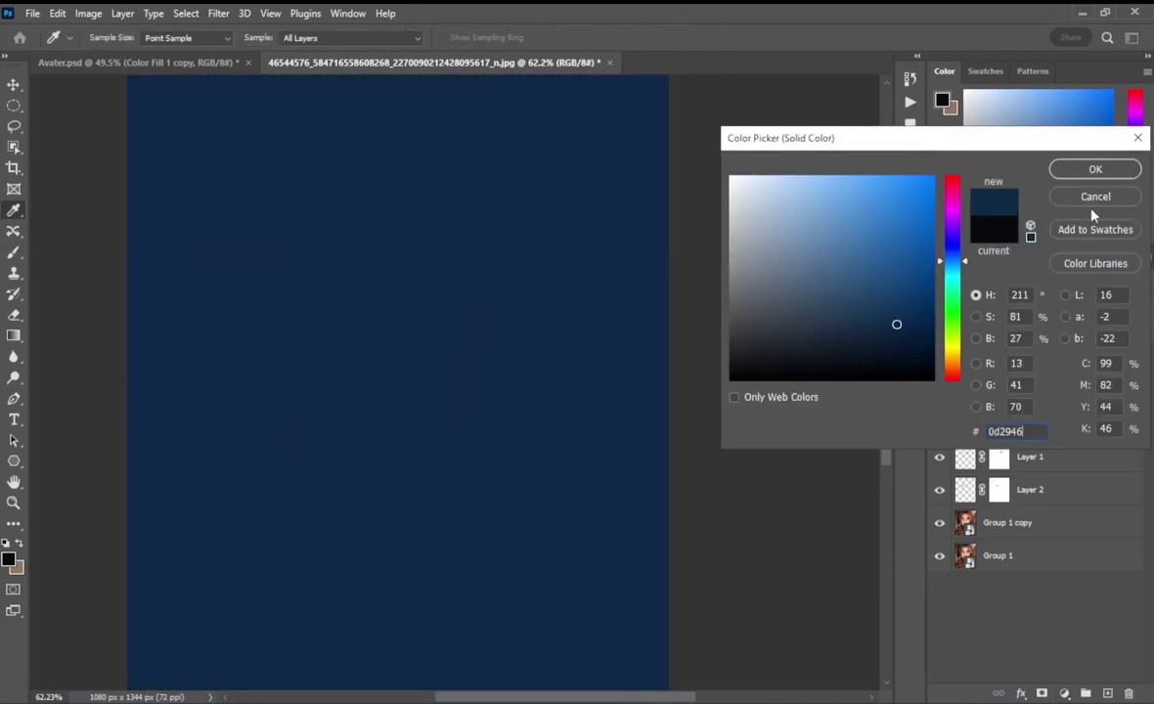
{"action": "left_click", "coordinate": [1095, 169]}
{"action": "left_click", "coordinate": [978, 306]}
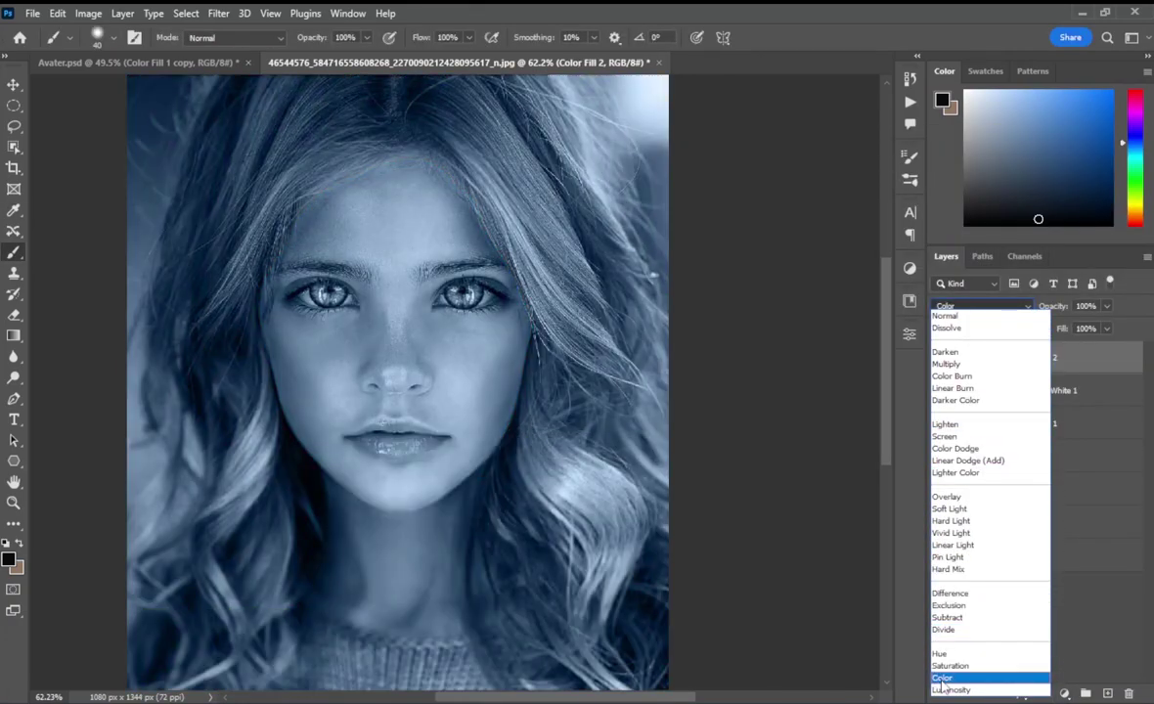
{"action": "left_click", "coordinate": [941, 677]}
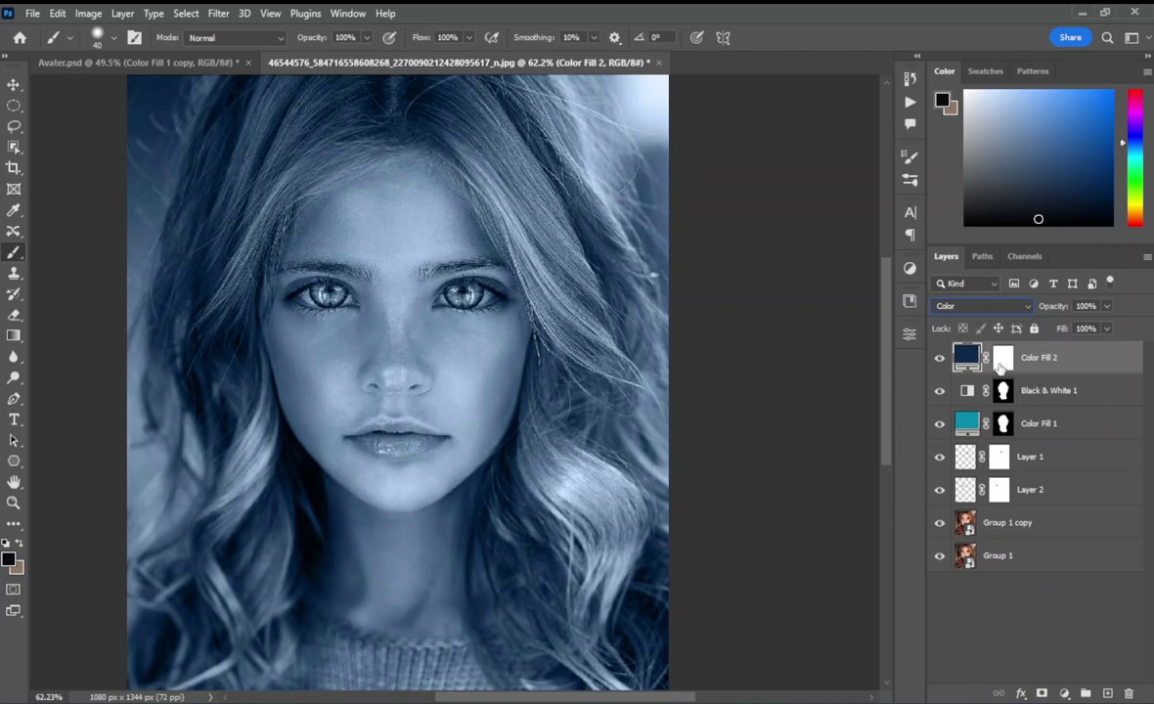
Invert the navy fill's mask to hide it and set a white brush of about 165 px
{"action": "left_click", "coordinate": [1002, 357]}
{"action": "key", "text": "ctrl+i"}
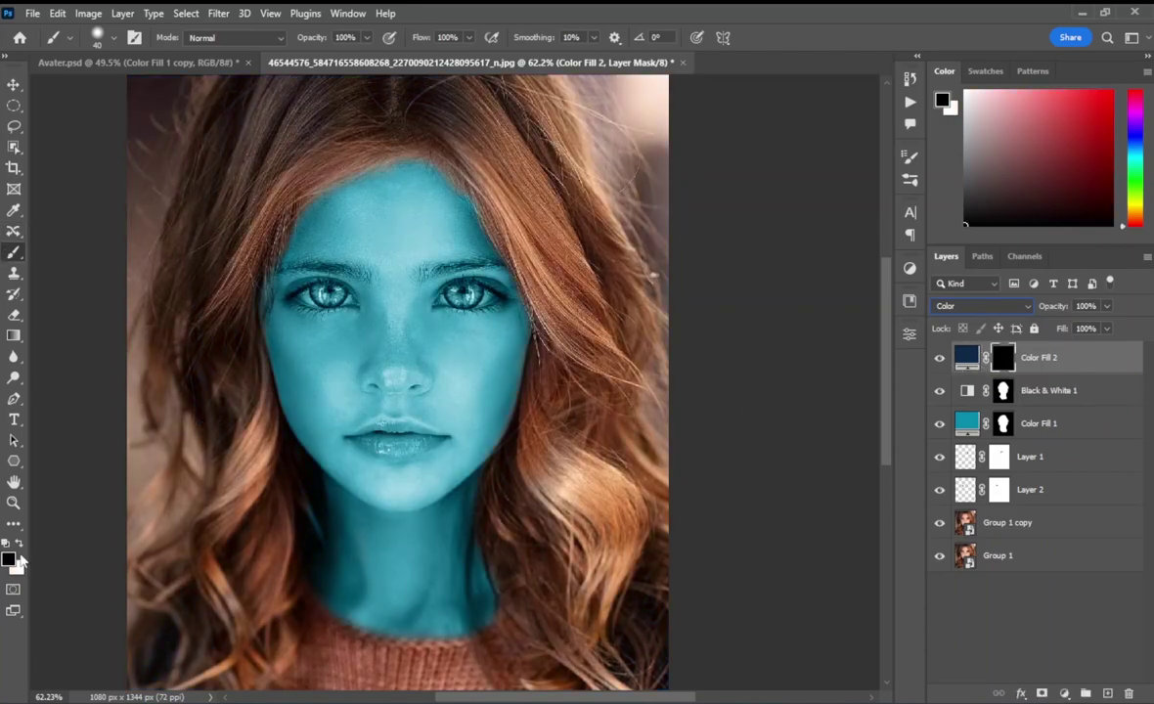
{"action": "left_click", "coordinate": [19, 543]}
{"action": "left_click_drag", "start_coordinate": [586, 284], "coordinate": [646, 283]}
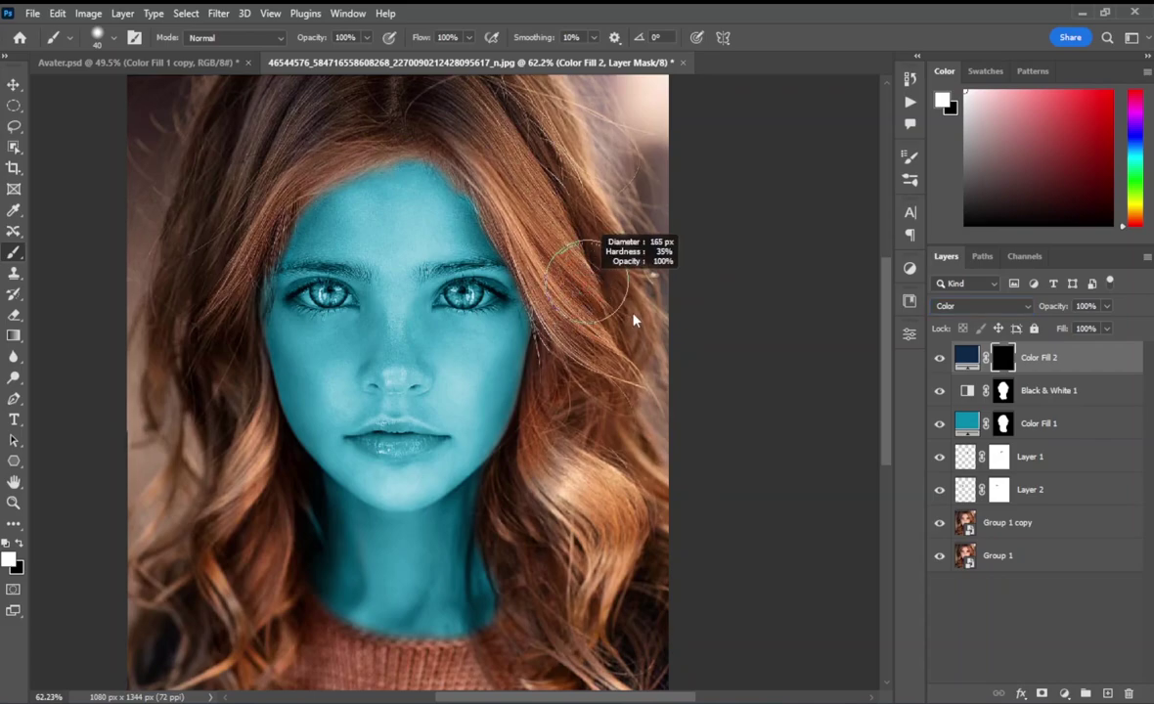
Paint the navy tint onto the right, top and left-side hair down to the jaw
{"action": "left_click_drag", "start_coordinate": [576, 361], "coordinate": [572, 460]}
{"action": "right_click", "coordinate": [606, 381]}
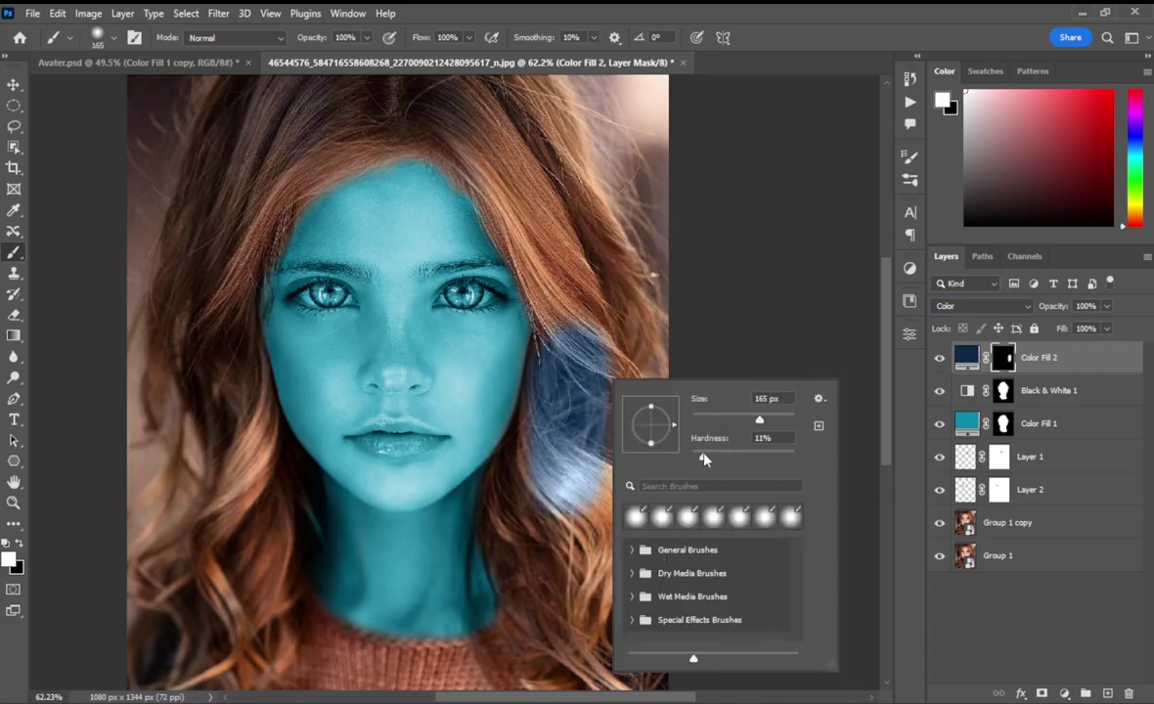
{"action": "scroll", "coordinate": [515, 167], "scroll_direction": "up", "scroll_amount": 1}
{"action": "mouse_move", "coordinate": [515, 167]}
{"action": "left_mouse_down"}
{"action": "mouse_move", "coordinate": [450, 195]}
{"action": "mouse_move", "coordinate": [265, 214]}
{"action": "mouse_move", "coordinate": [218, 140]}
{"action": "left_mouse_up"}
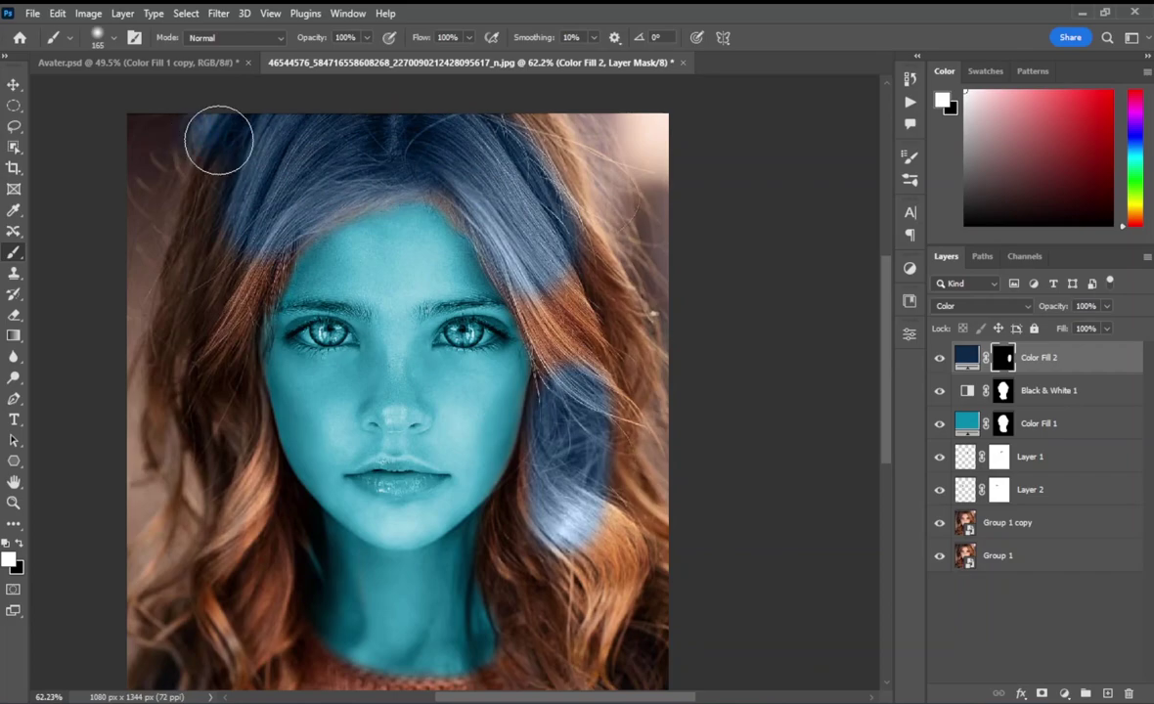
{"action": "key", "text": "ctrl+z"}
{"action": "mouse_move", "coordinate": [341, 121]}
{"action": "left_mouse_down"}
{"action": "mouse_move", "coordinate": [462, 174]}
{"action": "mouse_move", "coordinate": [520, 314]}
{"action": "mouse_move", "coordinate": [542, 227]}
{"action": "mouse_move", "coordinate": [610, 536]}
{"action": "mouse_move", "coordinate": [504, 439]}
{"action": "mouse_move", "coordinate": [577, 618]}
{"action": "left_mouse_up"}
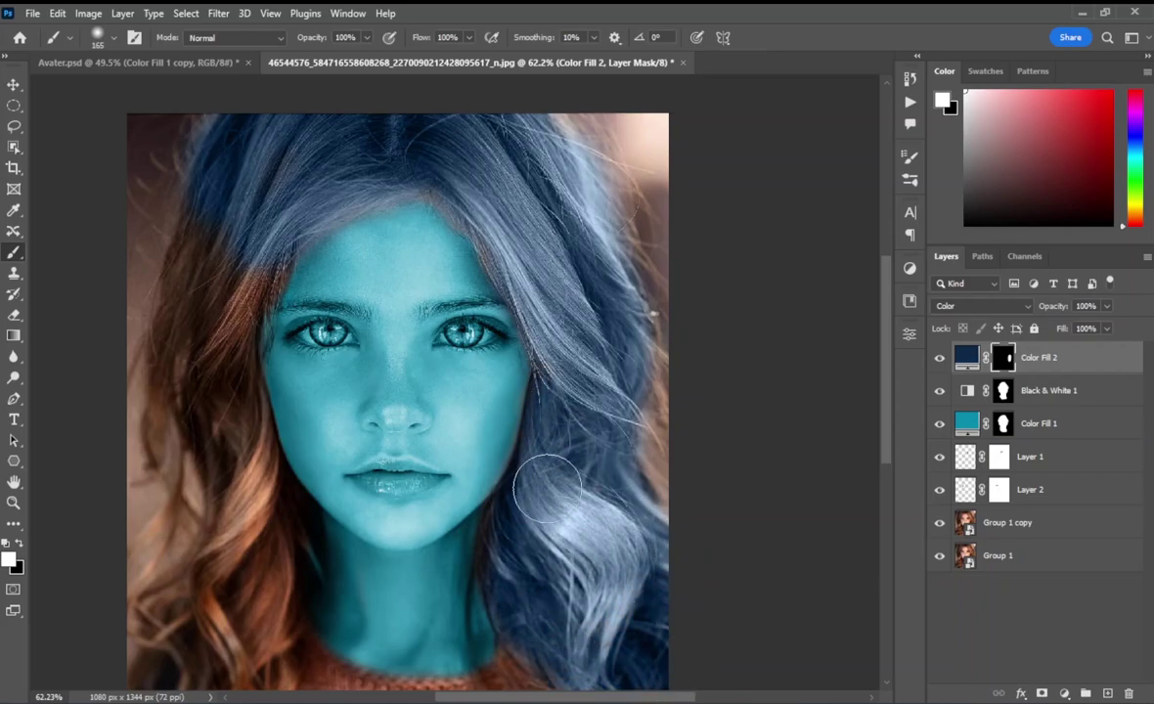
{"action": "mouse_move", "coordinate": [249, 258]}
{"action": "left_mouse_down"}
{"action": "mouse_move", "coordinate": [214, 263]}
{"action": "mouse_move", "coordinate": [193, 443]}
{"action": "mouse_move", "coordinate": [227, 472]}
{"action": "mouse_move", "coordinate": [175, 631]}
{"action": "mouse_move", "coordinate": [236, 464]}
{"action": "mouse_move", "coordinate": [264, 680]}
{"action": "left_mouse_up"}
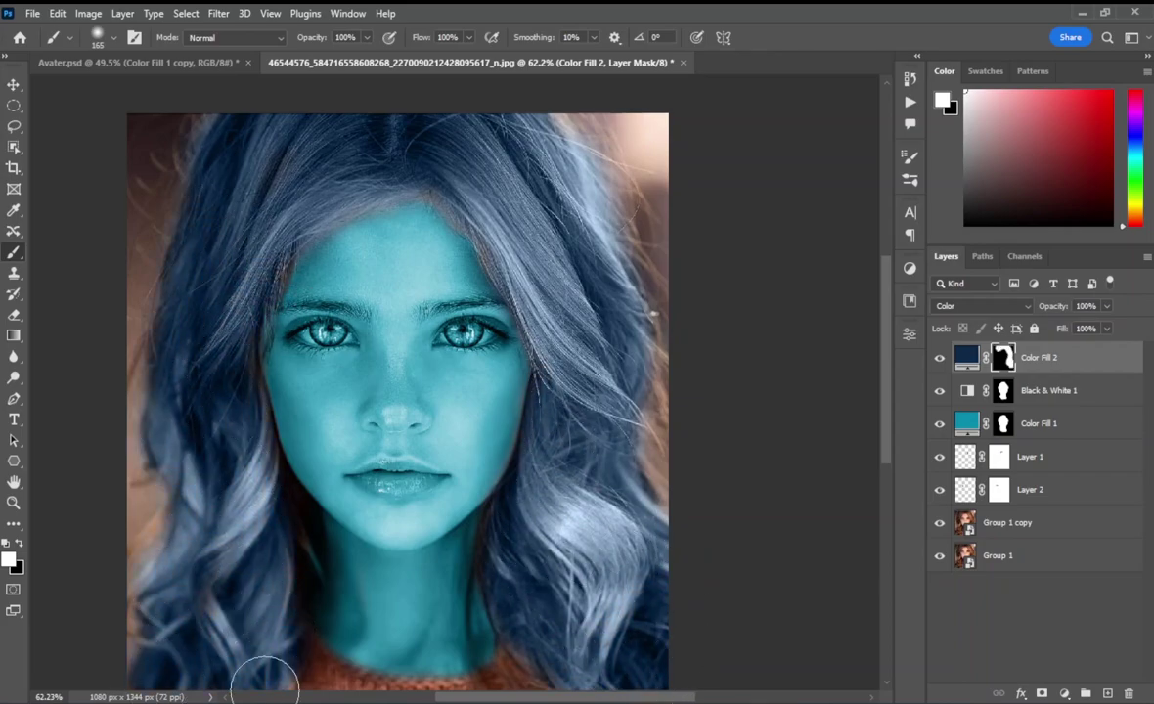
{"action": "scroll", "coordinate": [264, 680], "scroll_direction": "down", "scroll_amount": 3}
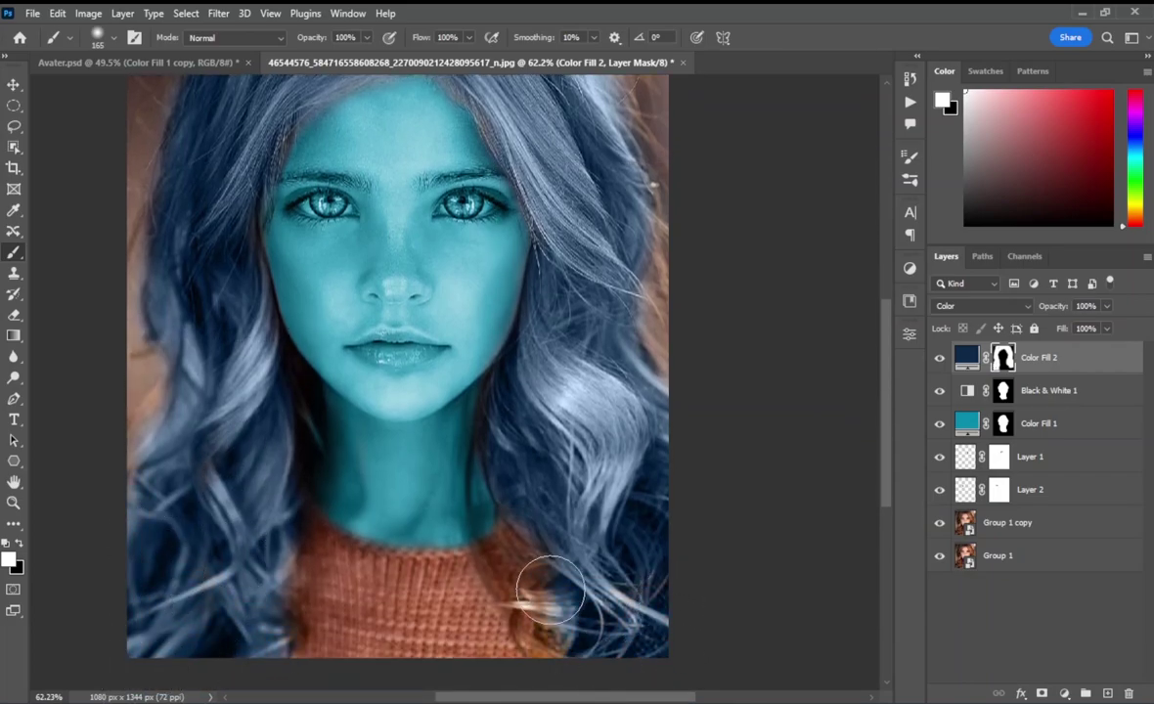
{"action": "scroll", "coordinate": [587, 547], "scroll_direction": "down", "scroll_amount": 2}
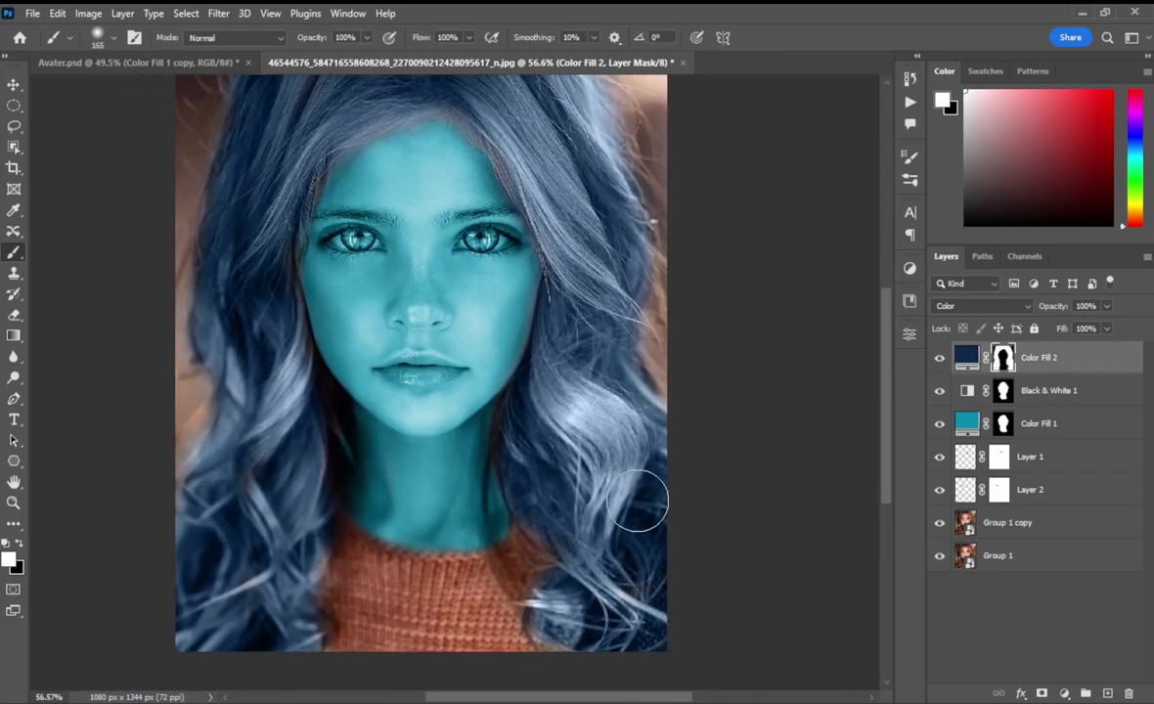
{"action": "scroll", "coordinate": [626, 538], "scroll_direction": "up", "scroll_amount": 1}
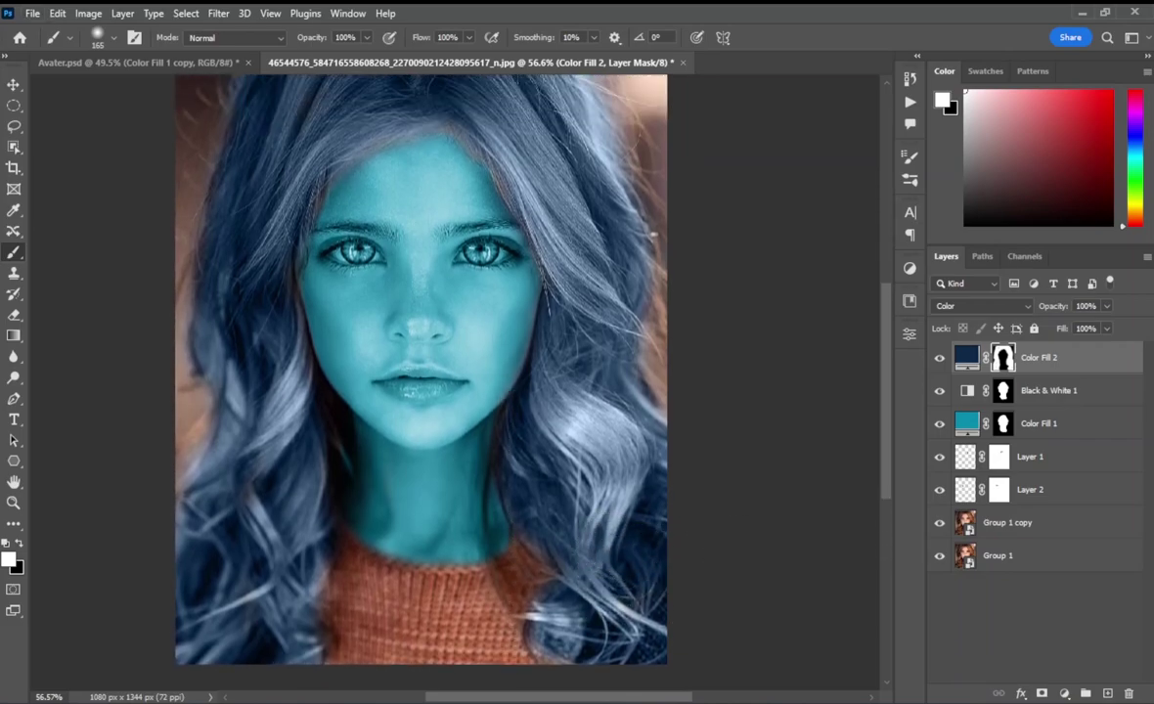
{"action": "left_click", "coordinate": [1083, 622]}
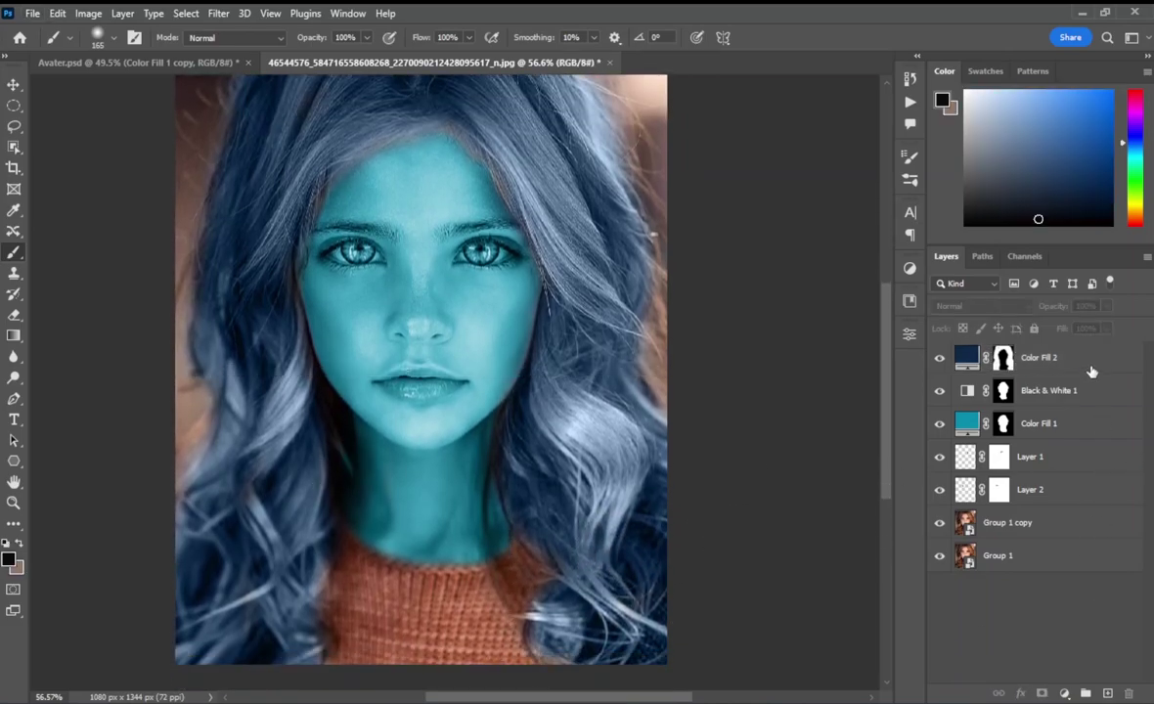
Add a #1b4c8c Solid Color fill layer and invert its mask to hide it
{"action": "left_click", "coordinate": [1064, 692]}
{"action": "left_click", "coordinate": [1064, 419]}
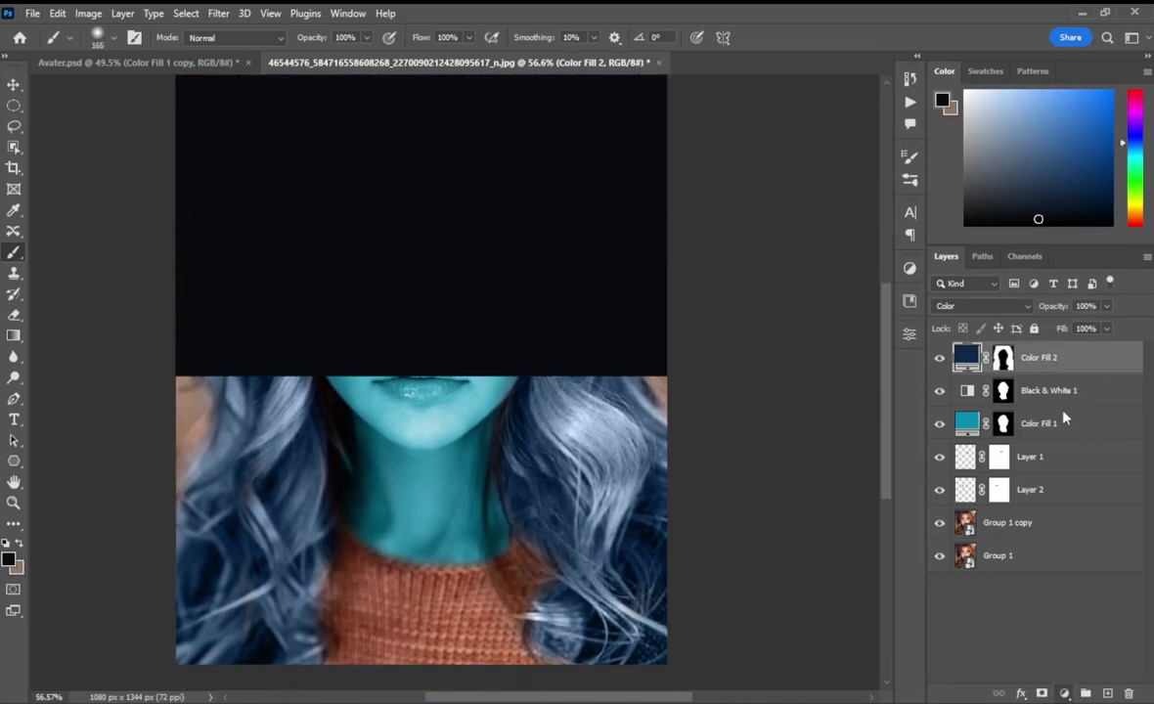
{"action": "type", "text": "1b4c8c"}
{"action": "left_click", "coordinate": [1093, 169]}
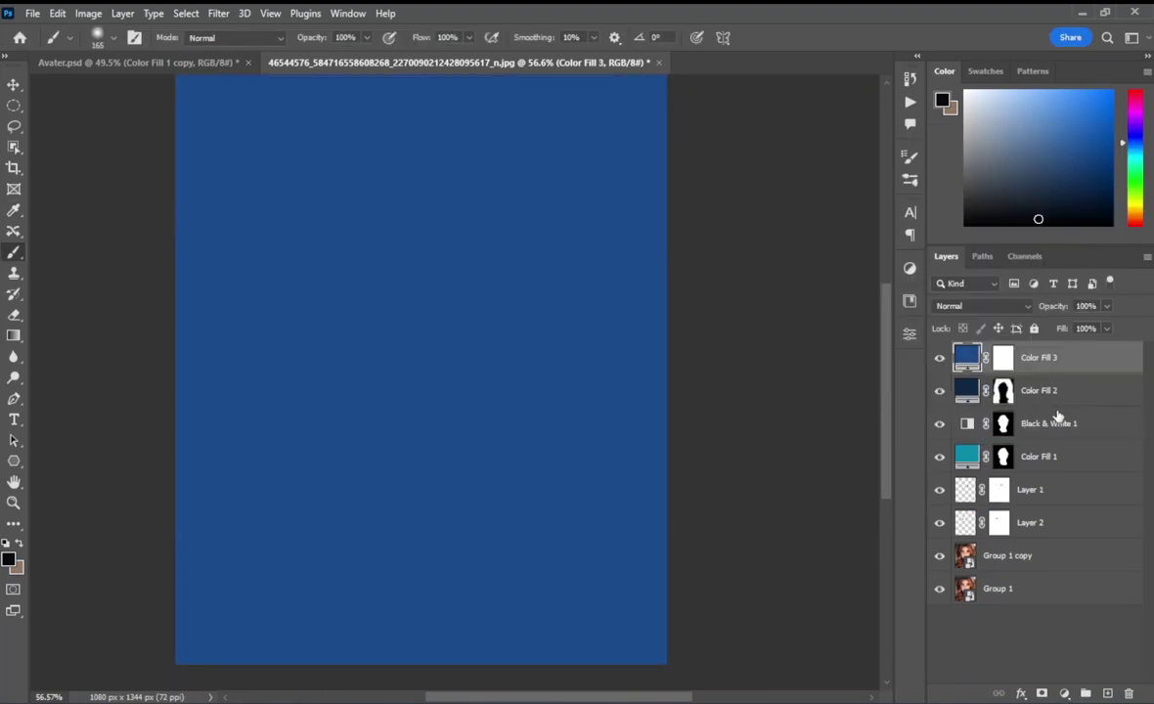
{"action": "left_click", "coordinate": [1004, 361]}
{"action": "key", "text": "ctrl+i"}
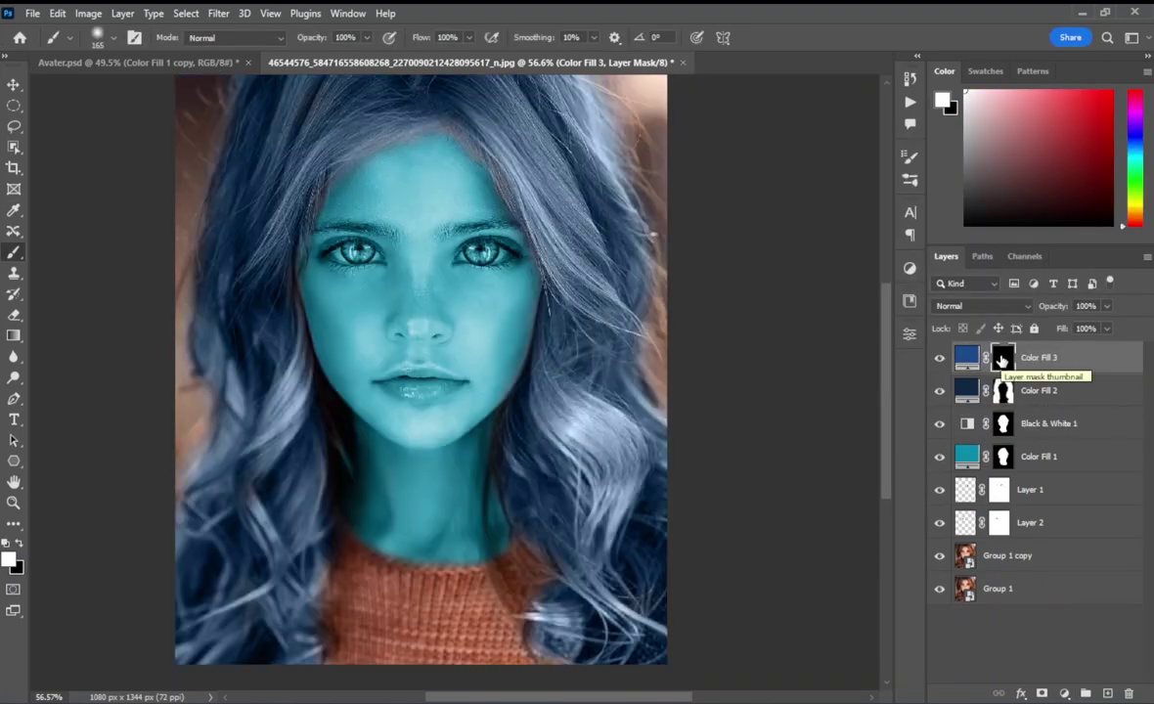
Set the blue fill to Color mode and paint it over the sweater and collar
{"action": "left_click_drag", "start_coordinate": [456, 579], "coordinate": [458, 631]}
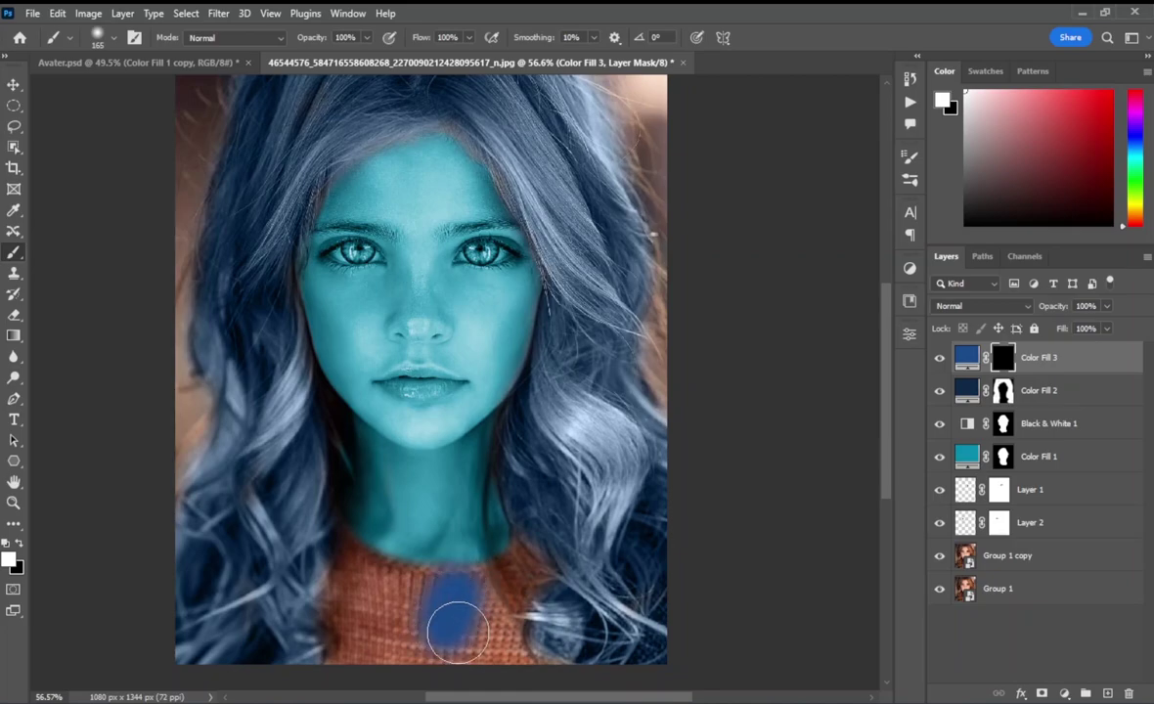
{"action": "key", "text": "ctrl+z"}
{"action": "left_click", "coordinate": [975, 306]}
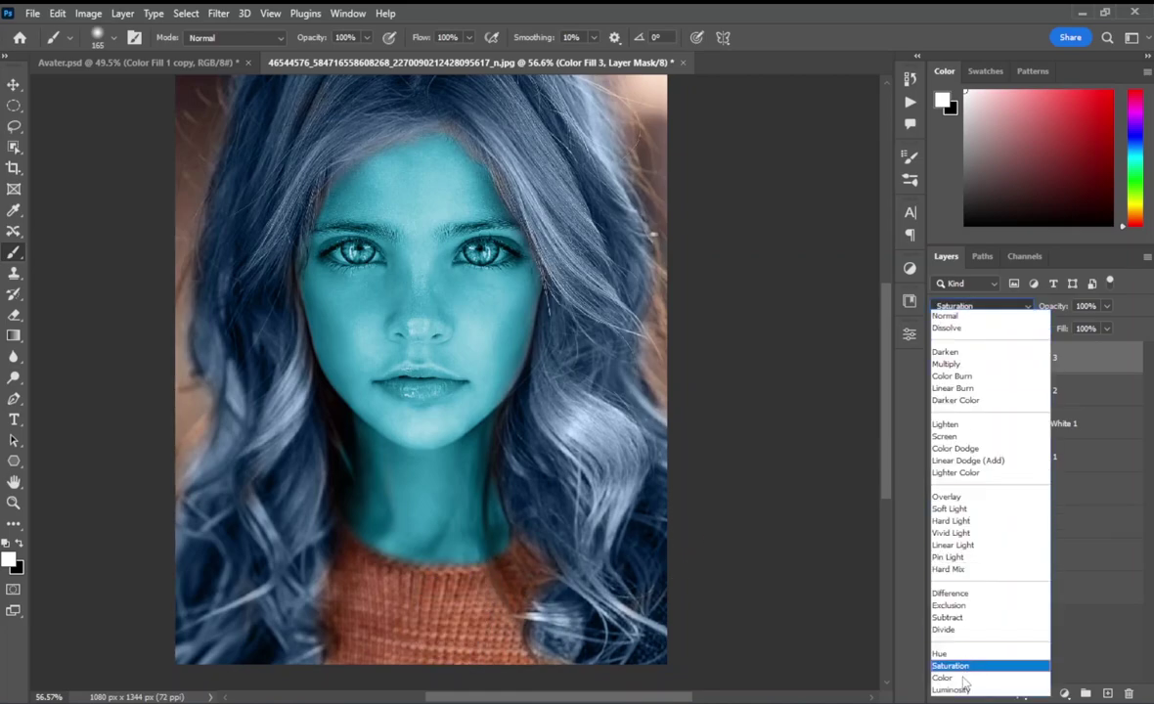
{"action": "left_click", "coordinate": [977, 678]}
{"action": "mouse_move", "coordinate": [401, 601]}
{"action": "left_mouse_down"}
{"action": "mouse_move", "coordinate": [489, 624]}
{"action": "mouse_move", "coordinate": [457, 567]}
{"action": "mouse_move", "coordinate": [341, 570]}
{"action": "left_mouse_up"}
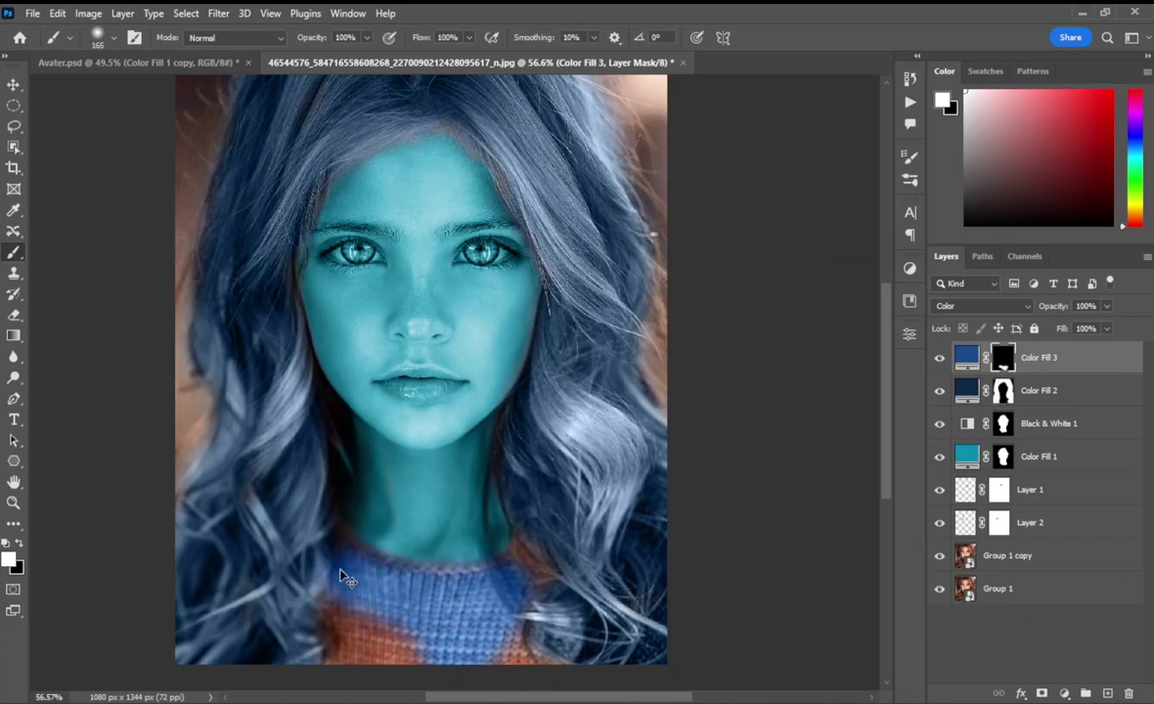
{"action": "key", "text": "ctrl+z"}
{"action": "left_click", "coordinate": [352, 566]}
{"action": "left_click_drag", "start_coordinate": [340, 613], "coordinate": [316, 568]}
{"action": "left_click_drag", "start_coordinate": [479, 588], "coordinate": [528, 563]}
Change the sweater fill colour to a darker navy #072b5b
{"action": "double_click", "coordinate": [970, 359]}
{"action": "mouse_move", "coordinate": [896, 265]}
{"action": "left_mouse_down"}
{"action": "mouse_move", "coordinate": [926, 276]}
{"action": "mouse_move", "coordinate": [915, 317]}
{"action": "left_mouse_up"}
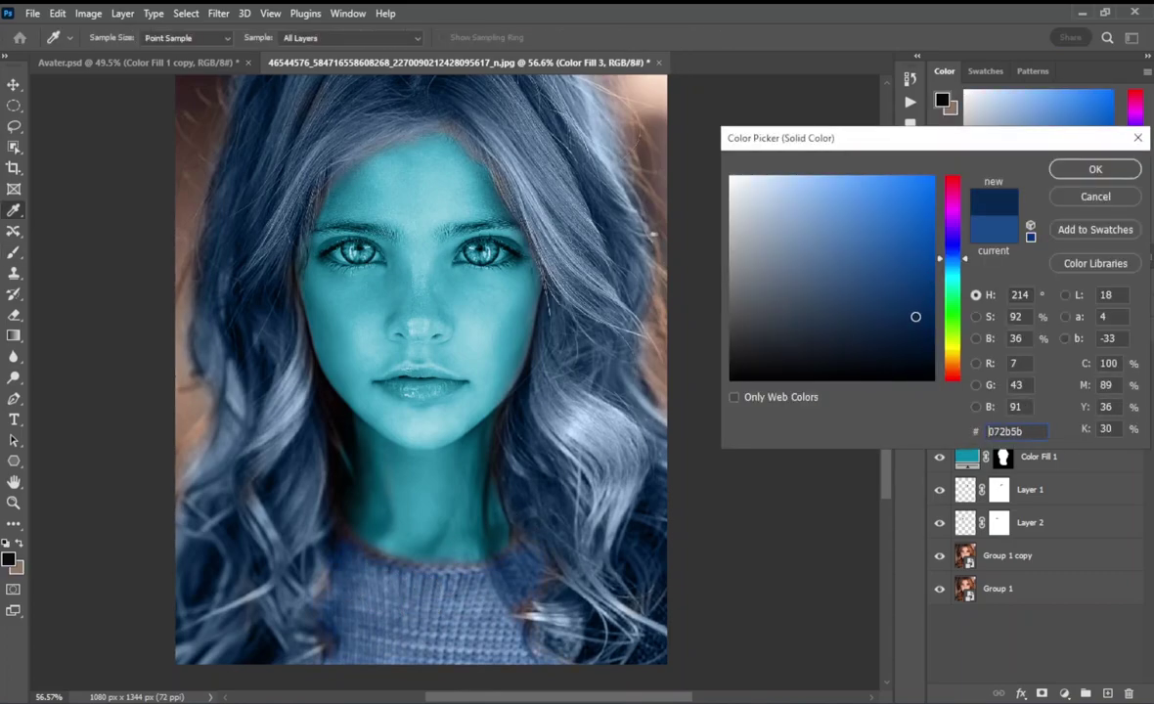
{"action": "left_click", "coordinate": [1093, 170]}
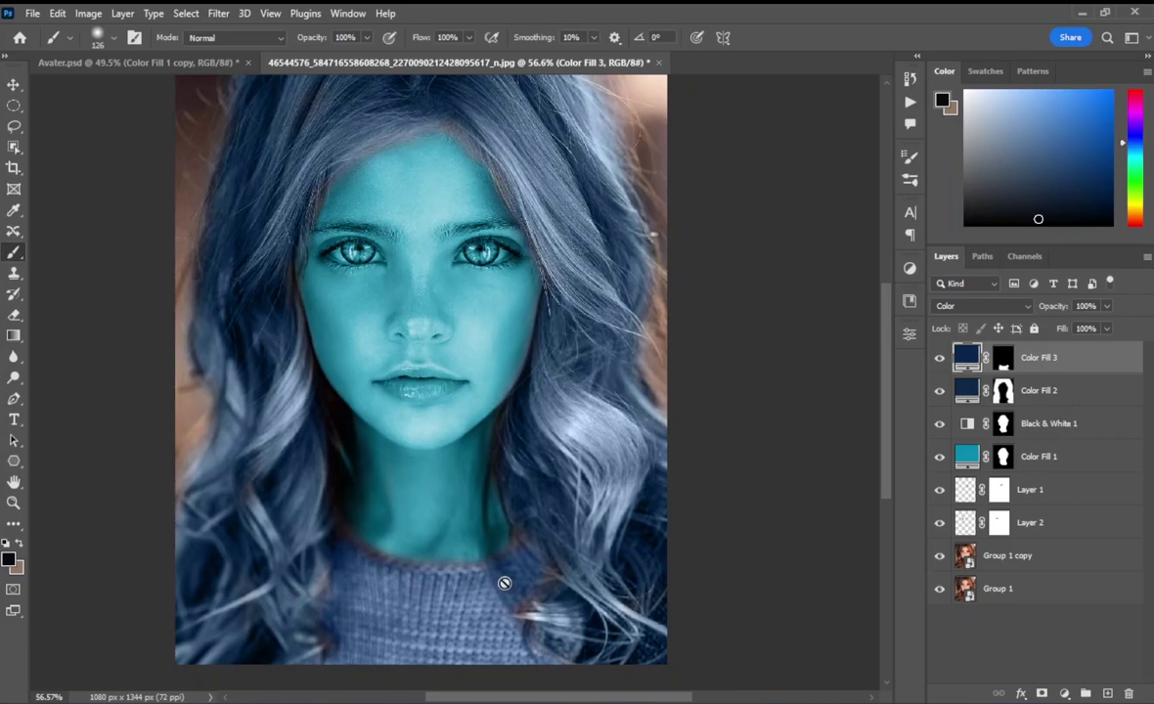
{"action": "left_click", "coordinate": [1005, 359]}
{"action": "key", "text": "d"}
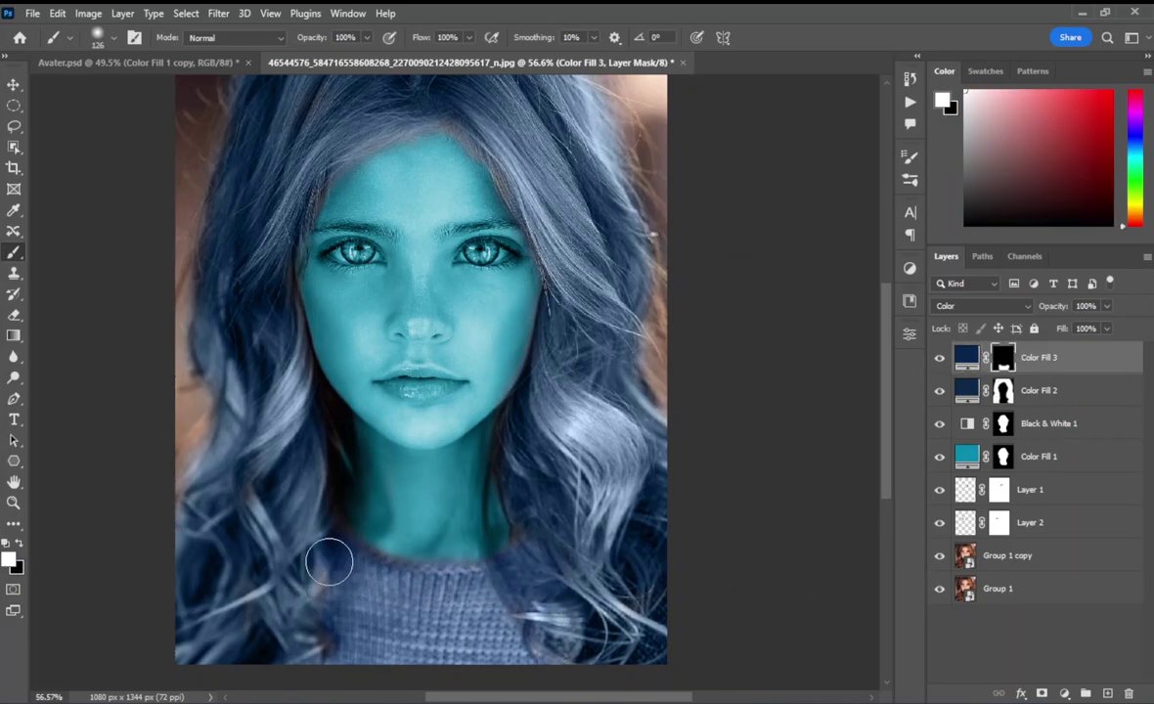
{"action": "scroll", "coordinate": [476, 528], "scroll_direction": "up", "scroll_amount": 2}
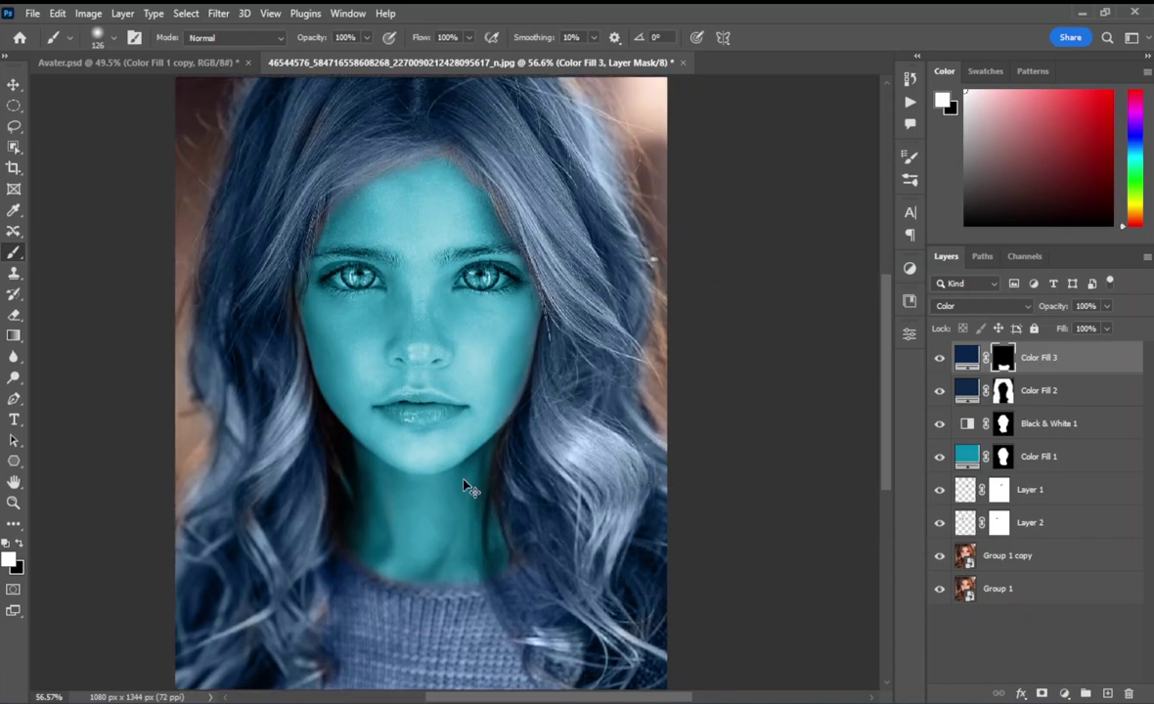
{"action": "scroll", "coordinate": [467, 478], "scroll_direction": "up", "scroll_amount": 2}
{"action": "scroll", "coordinate": [464, 474], "scroll_direction": "right", "scroll_amount": 2}
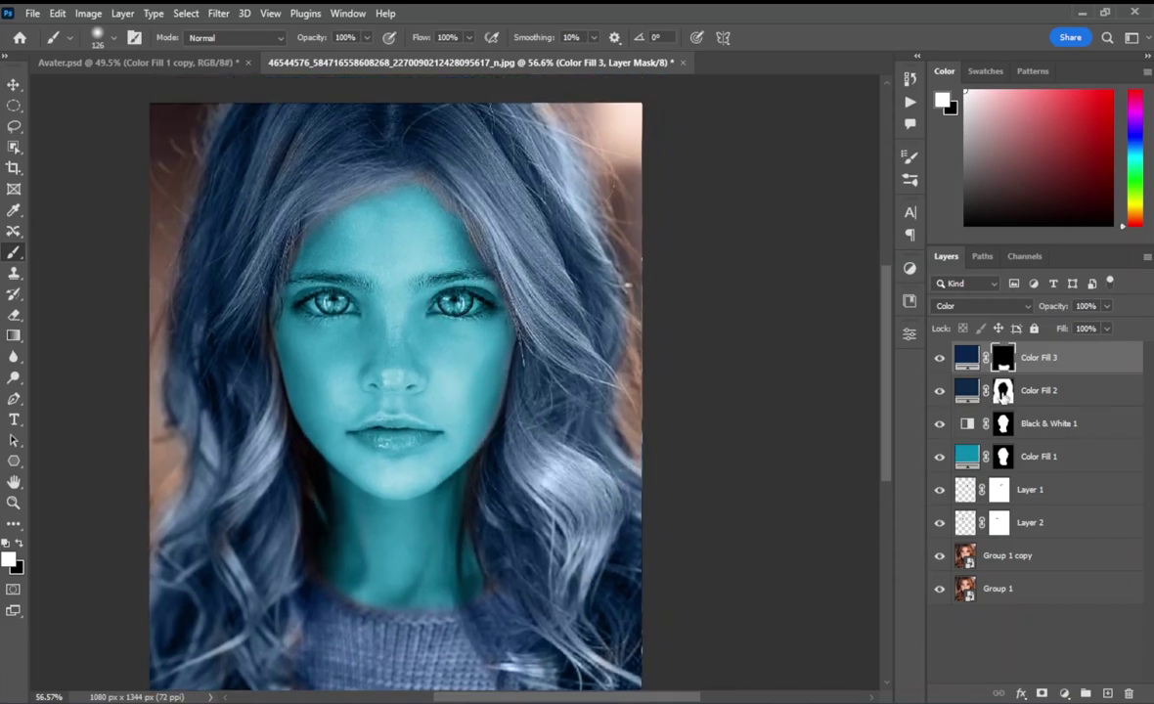
{"action": "left_click", "coordinate": [1003, 393]}
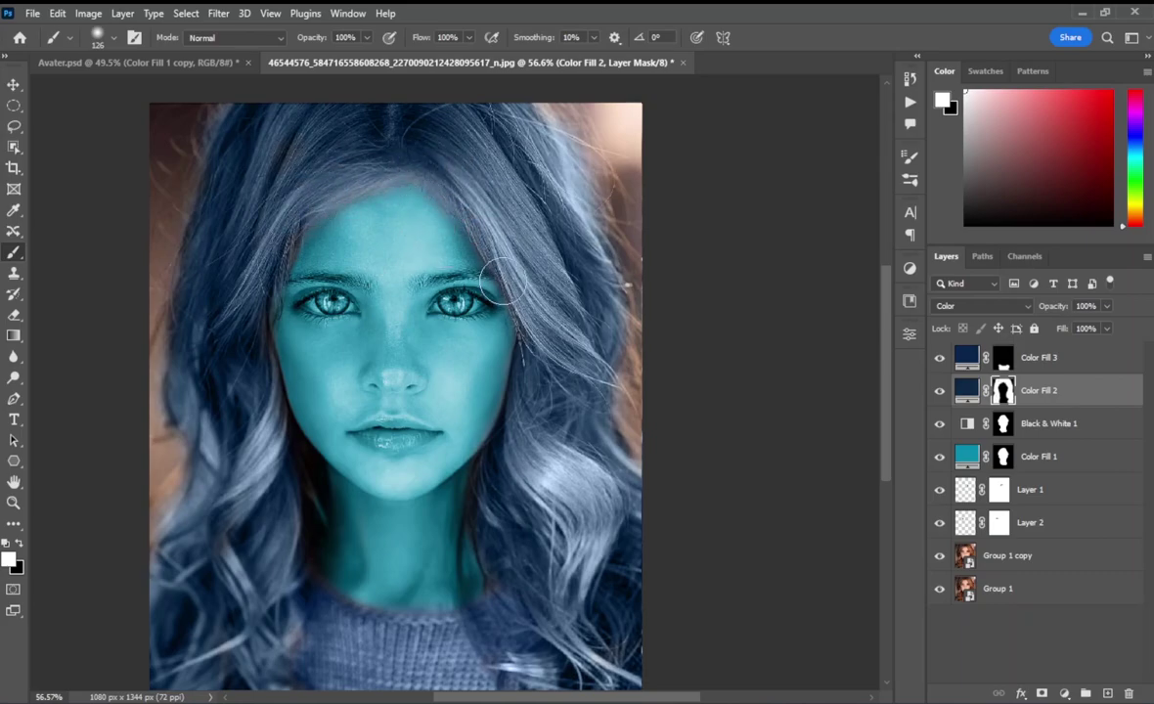
{"action": "scroll", "coordinate": [516, 313], "scroll_direction": "down", "scroll_amount": 1}
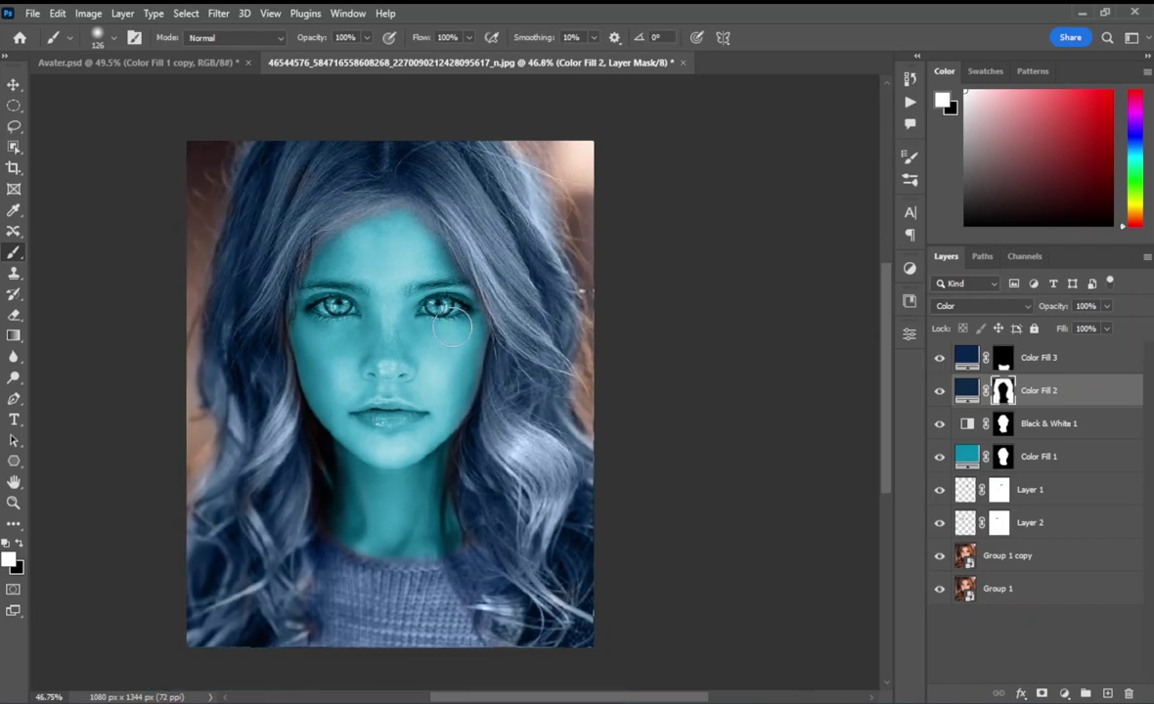
{"action": "scroll", "coordinate": [515, 313], "scroll_direction": "up", "scroll_amount": 2}
{"action": "scroll", "coordinate": [516, 313], "scroll_direction": "up", "scroll_amount": 2}
On Color Fill 1's mask, paint black with an iris-sized brush over both irises
{"action": "left_click", "coordinate": [1029, 457]}
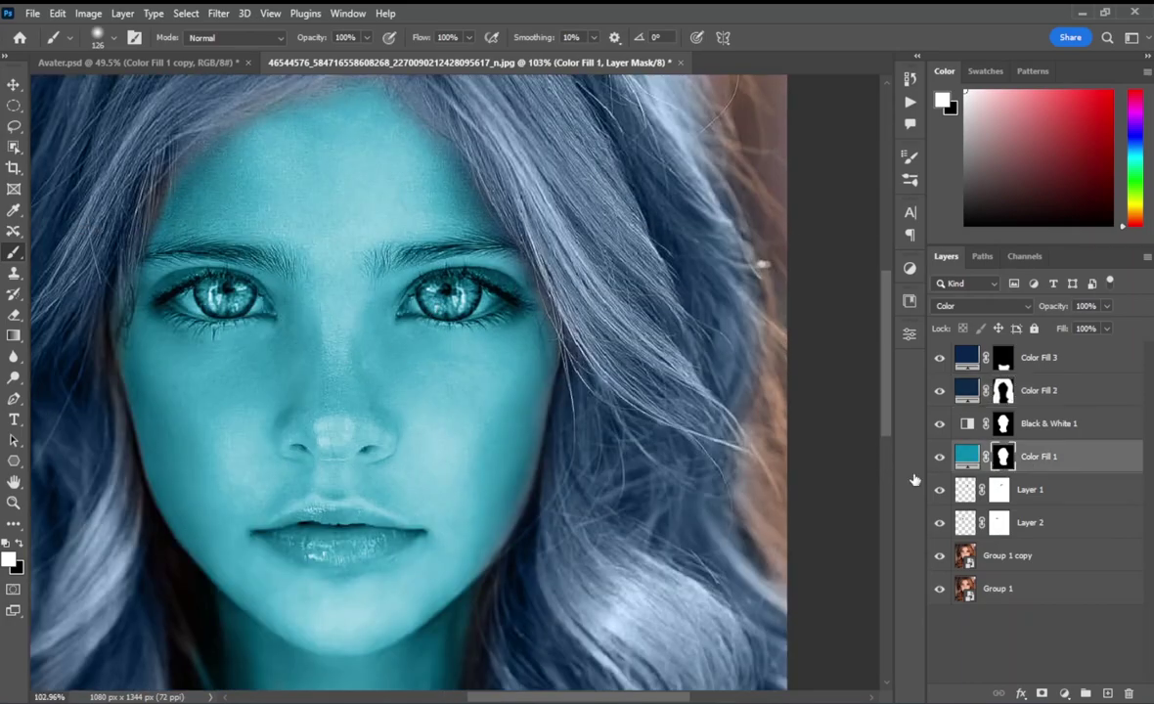
{"action": "scroll", "coordinate": [489, 332], "scroll_direction": "up", "scroll_amount": 2}
{"action": "left_click_drag", "start_coordinate": [483, 302], "coordinate": [433, 315]}
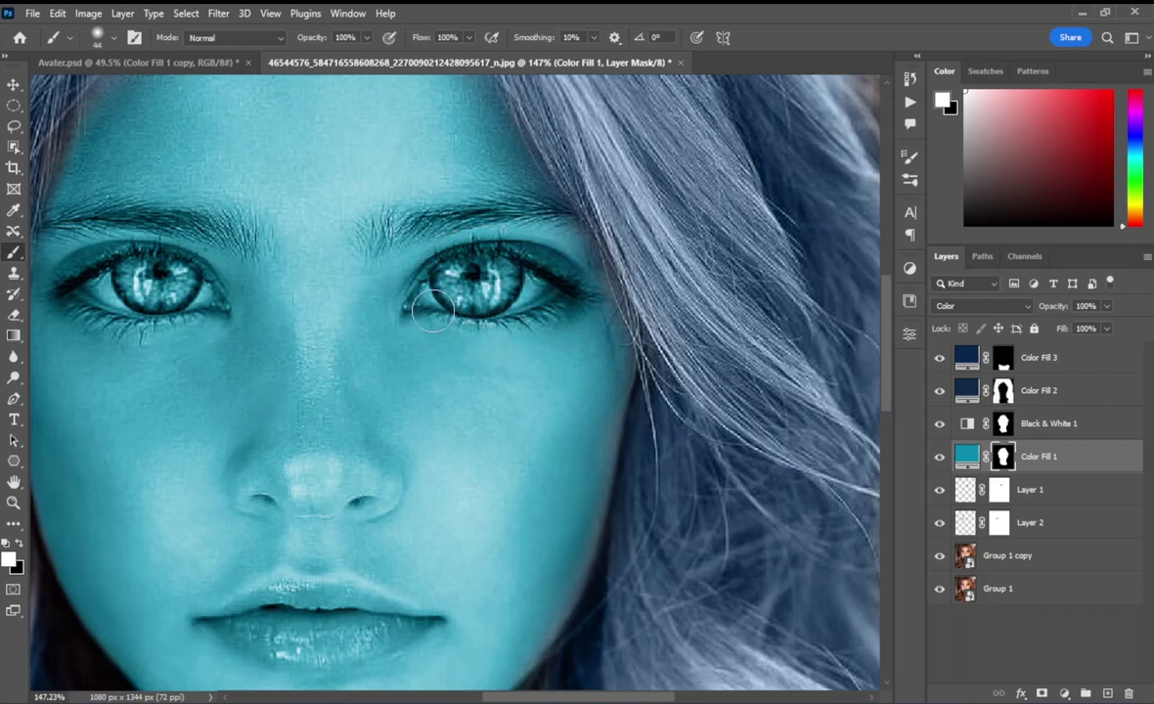
{"action": "key", "text": "x"}
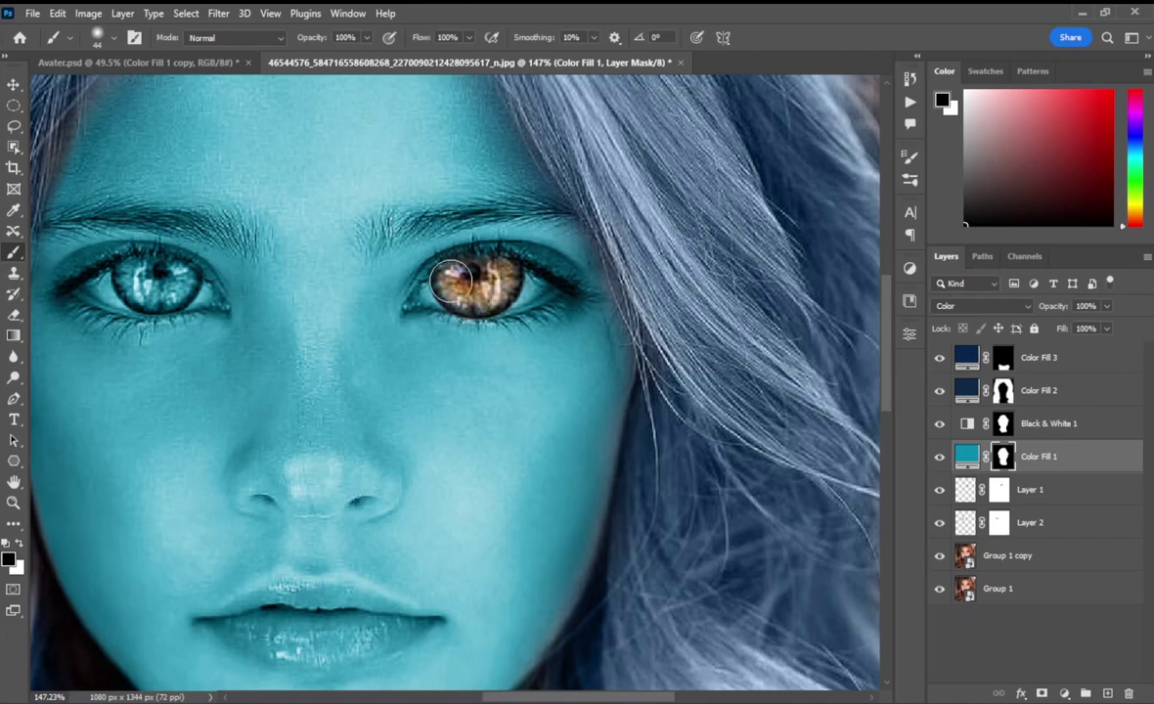
{"action": "scroll", "coordinate": [418, 343], "scroll_direction": "left", "scroll_amount": 3}
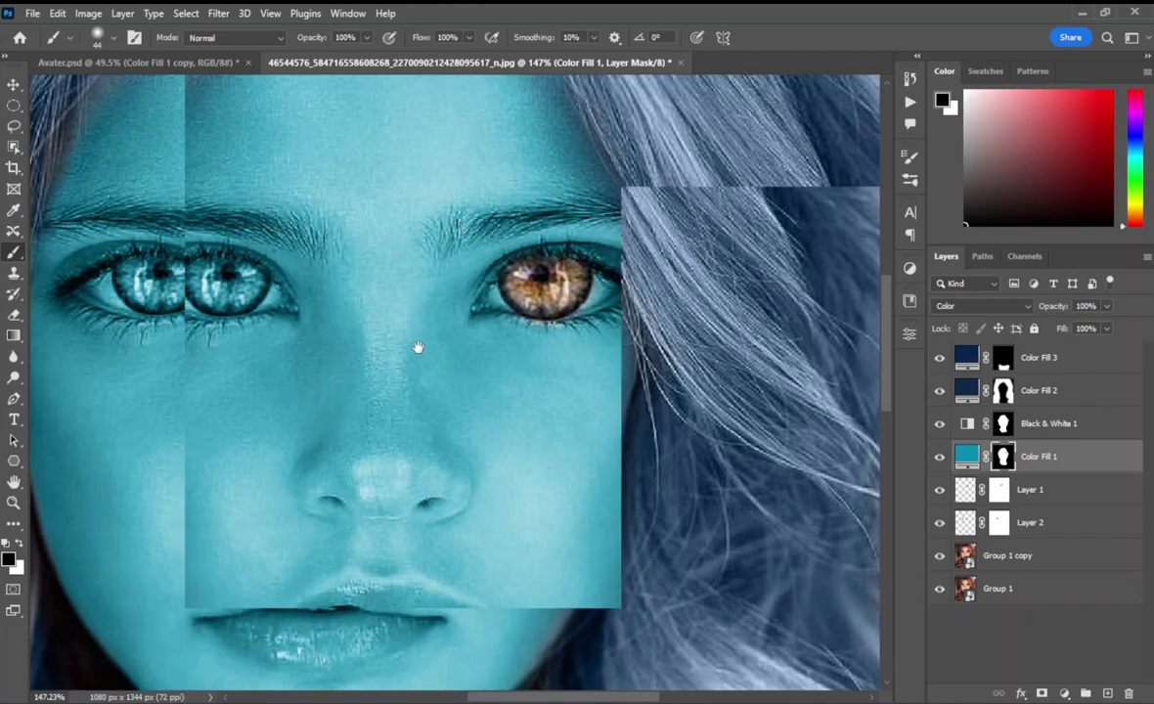
{"action": "scroll", "coordinate": [354, 287], "scroll_direction": "left", "scroll_amount": 2}
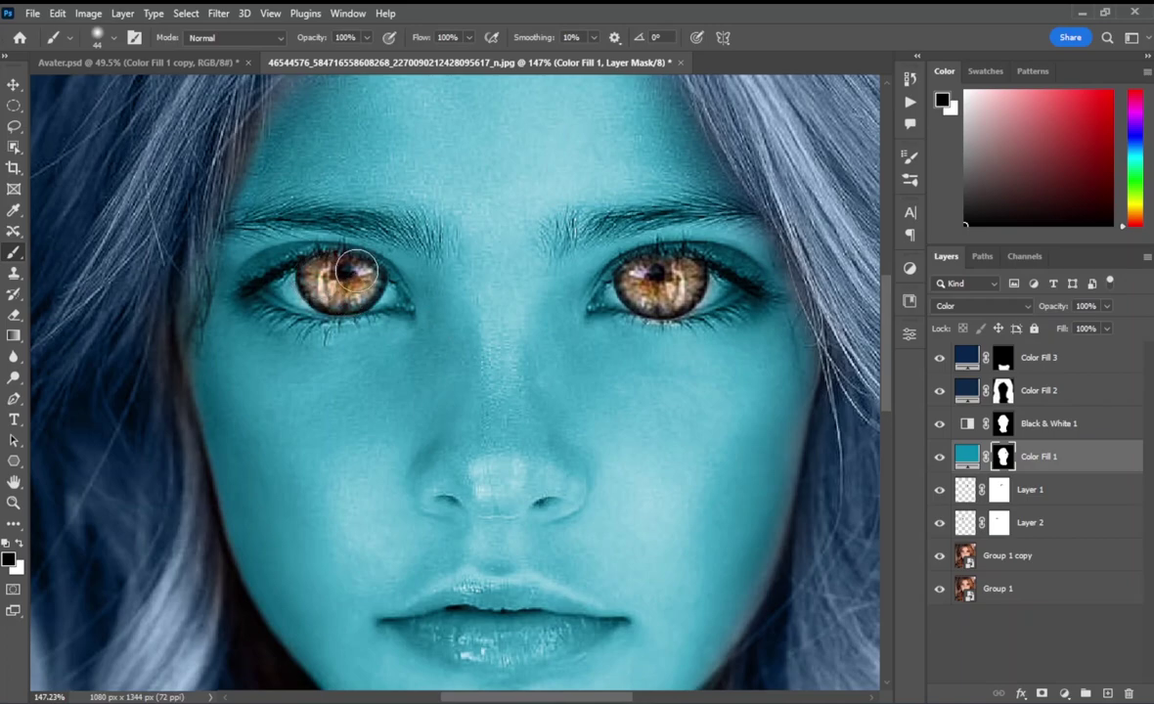
{"action": "scroll", "coordinate": [344, 292], "scroll_direction": "down", "scroll_amount": 3}
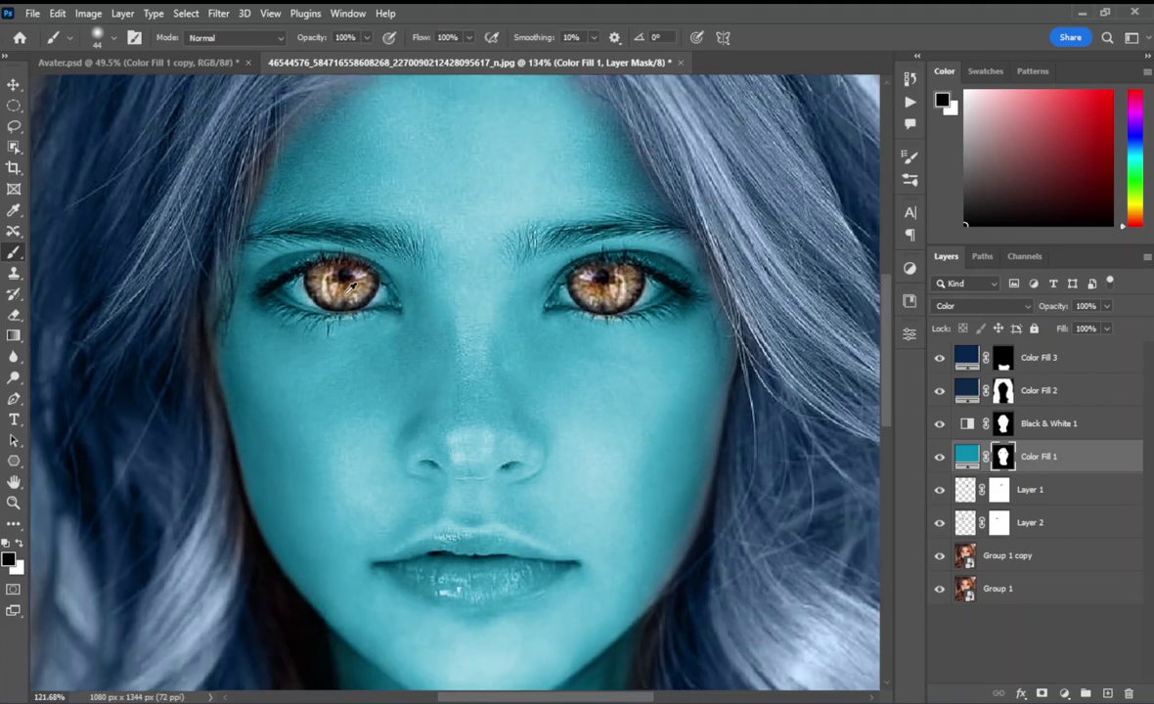
{"action": "scroll", "coordinate": [344, 292], "scroll_direction": "down", "scroll_amount": 2}
{"action": "scroll", "coordinate": [348, 296], "scroll_direction": "right", "scroll_amount": 2}
{"action": "scroll", "coordinate": [389, 307], "scroll_direction": "down", "scroll_amount": 2}
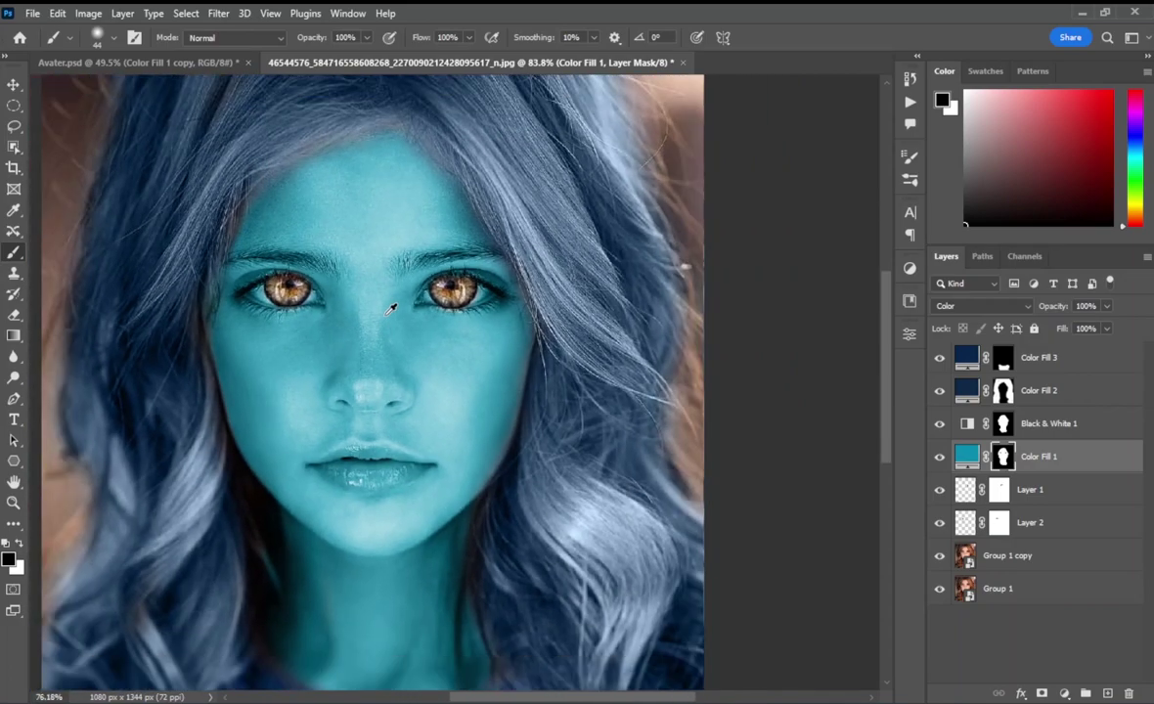
{"action": "scroll", "coordinate": [389, 307], "scroll_direction": "down", "scroll_amount": 2}
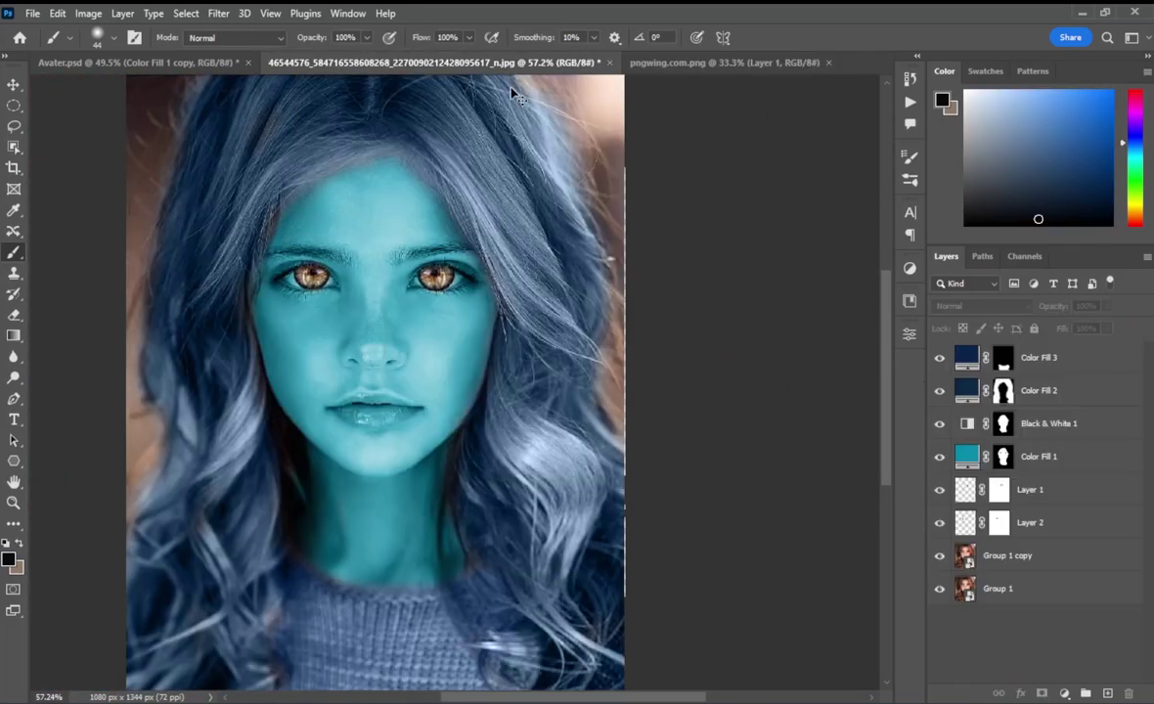
Bring the tribal stripe pattern in and scale it to about 59% over forehead and cheeks
{"action": "mouse_move", "coordinate": [575, 100]}
{"action": "left_mouse_down"}
{"action": "mouse_move", "coordinate": [683, 333]}
{"action": "mouse_move", "coordinate": [534, 412]}
{"action": "left_mouse_up"}
{"action": "key", "text": "ctrl+t"}
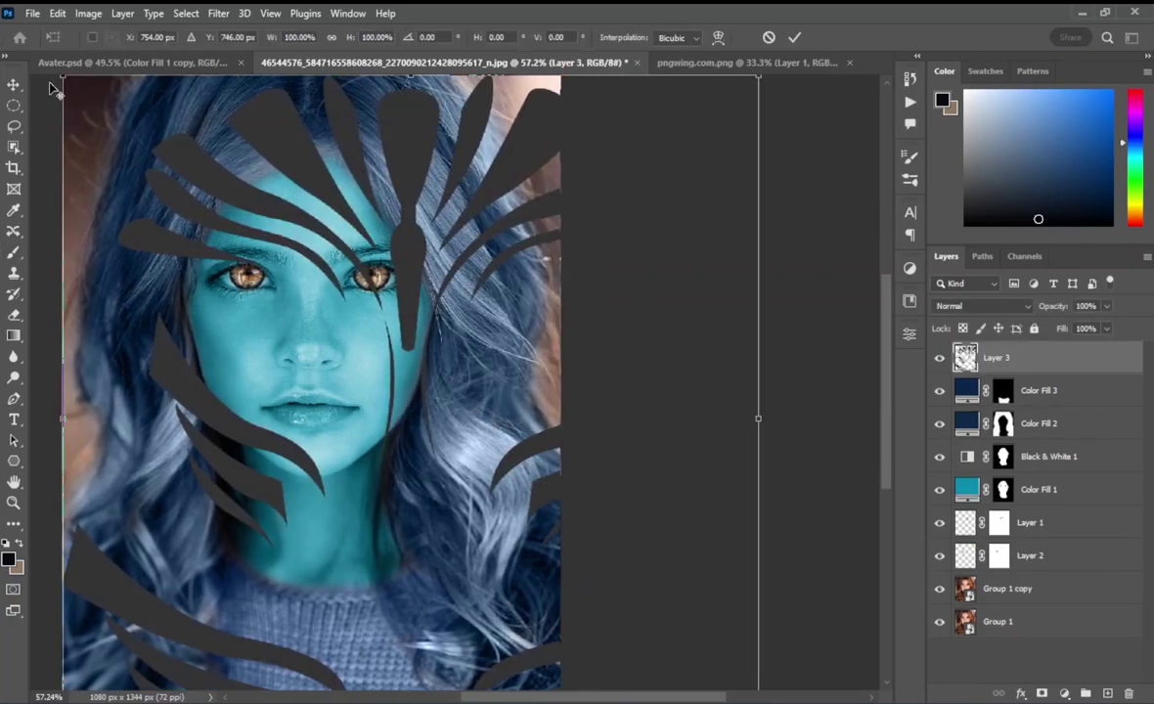
{"action": "left_click_drag", "start_coordinate": [62, 76], "coordinate": [203, 215]}
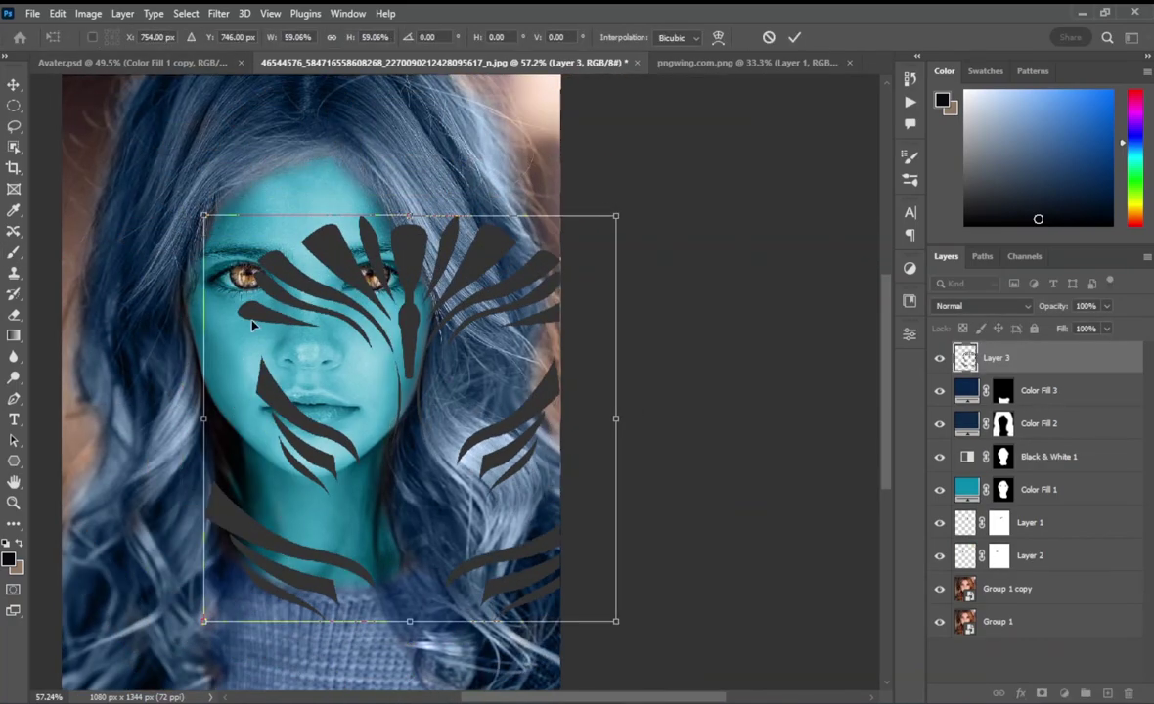
{"action": "left_click_drag", "start_coordinate": [252, 326], "coordinate": [171, 232]}
{"action": "mouse_move", "coordinate": [124, 121]}
{"action": "left_mouse_down"}
{"action": "mouse_move", "coordinate": [134, 150]}
{"action": "mouse_move", "coordinate": [158, 165]}
{"action": "left_mouse_up"}
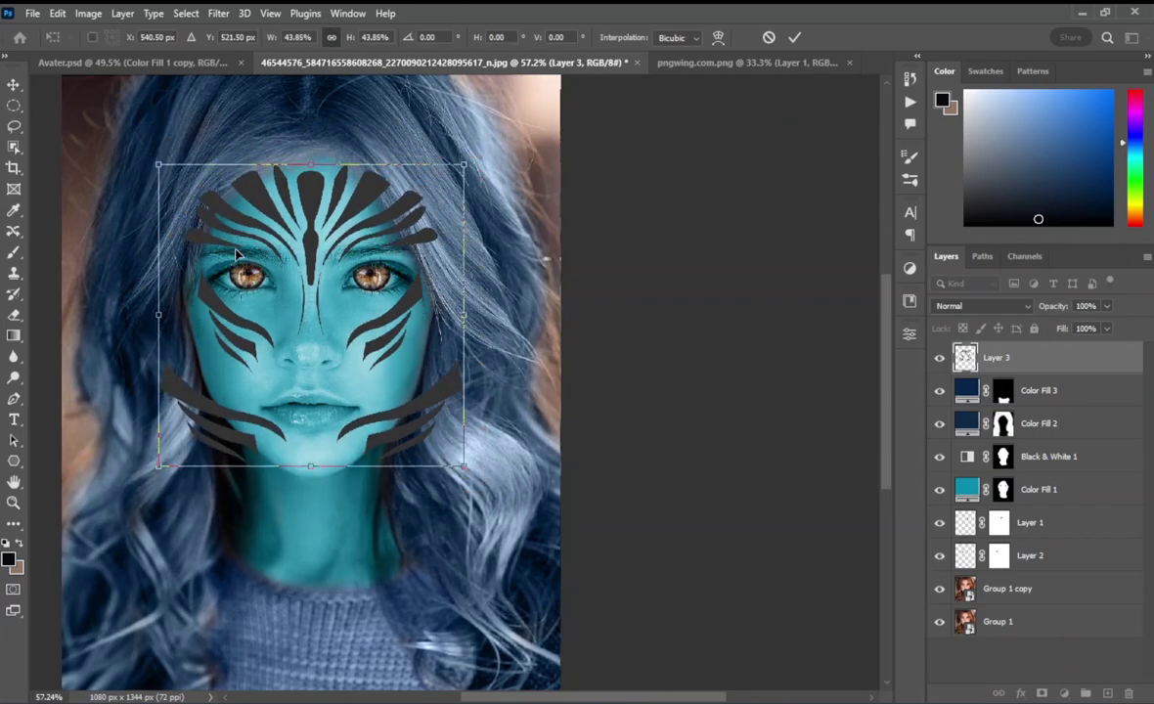
{"action": "key", "text": "shift+Down"}
{"action": "key", "text": "Up"}
{"action": "key", "text": "Up"}
{"action": "key", "text": "Up"}
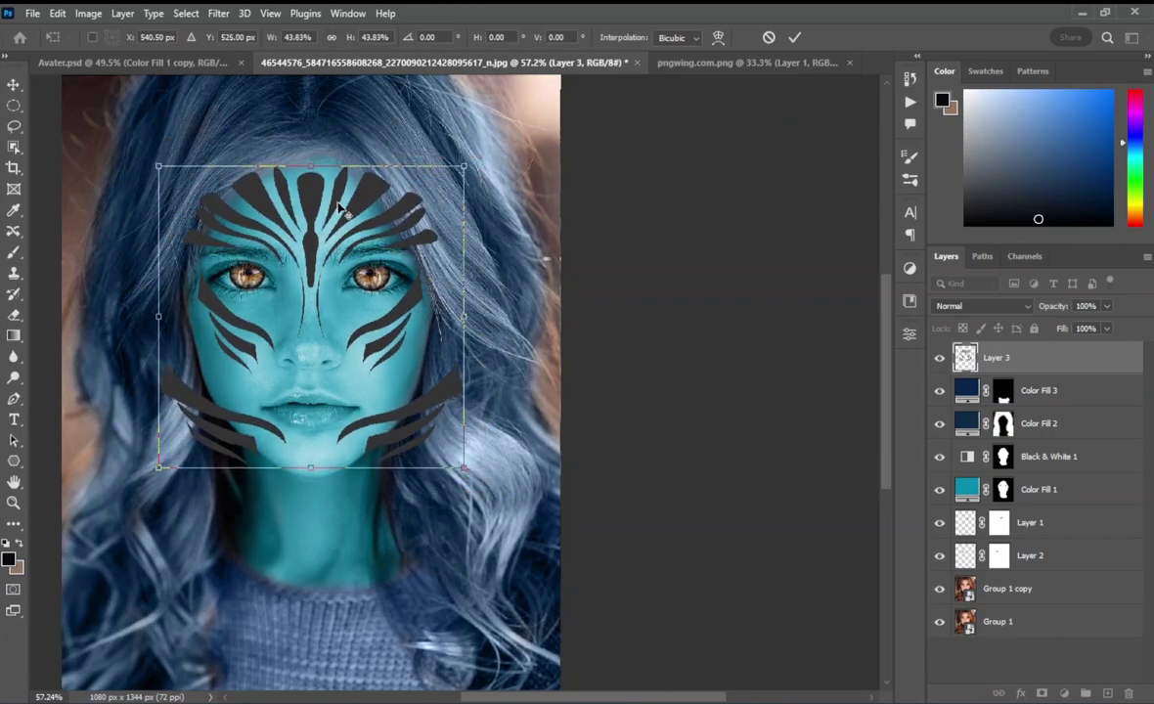
{"action": "left_click_drag", "start_coordinate": [464, 466], "coordinate": [467, 501]}
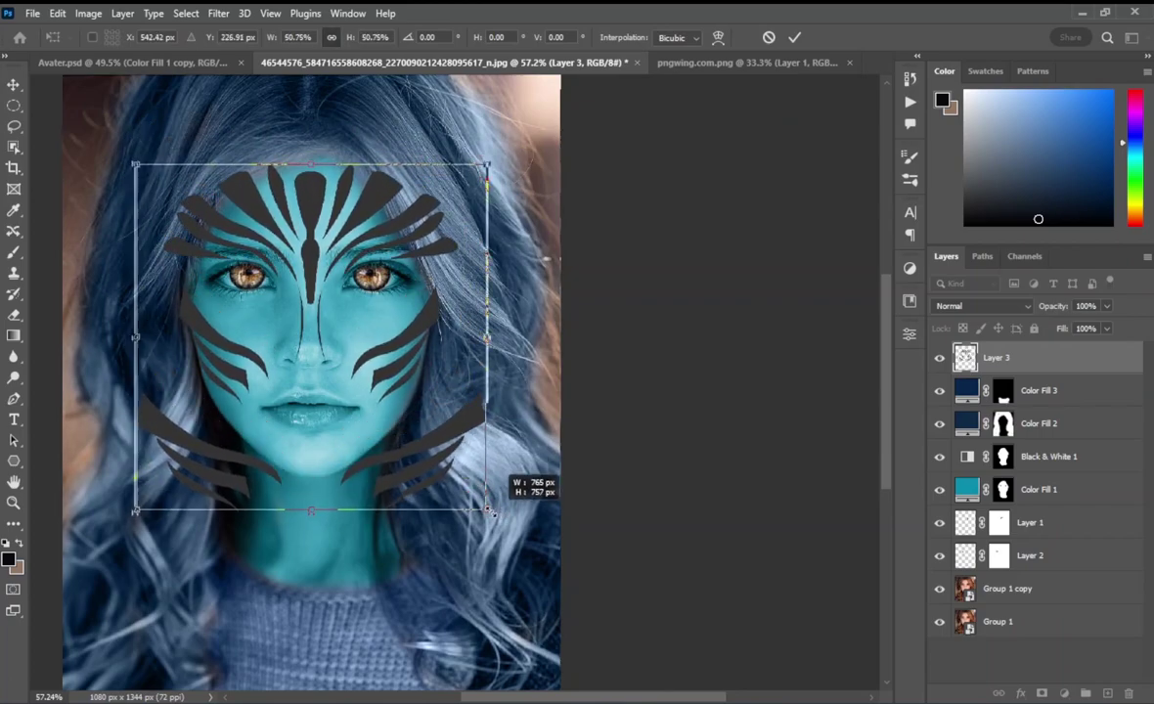
{"action": "left_click_drag", "start_coordinate": [310, 494], "coordinate": [309, 478]}
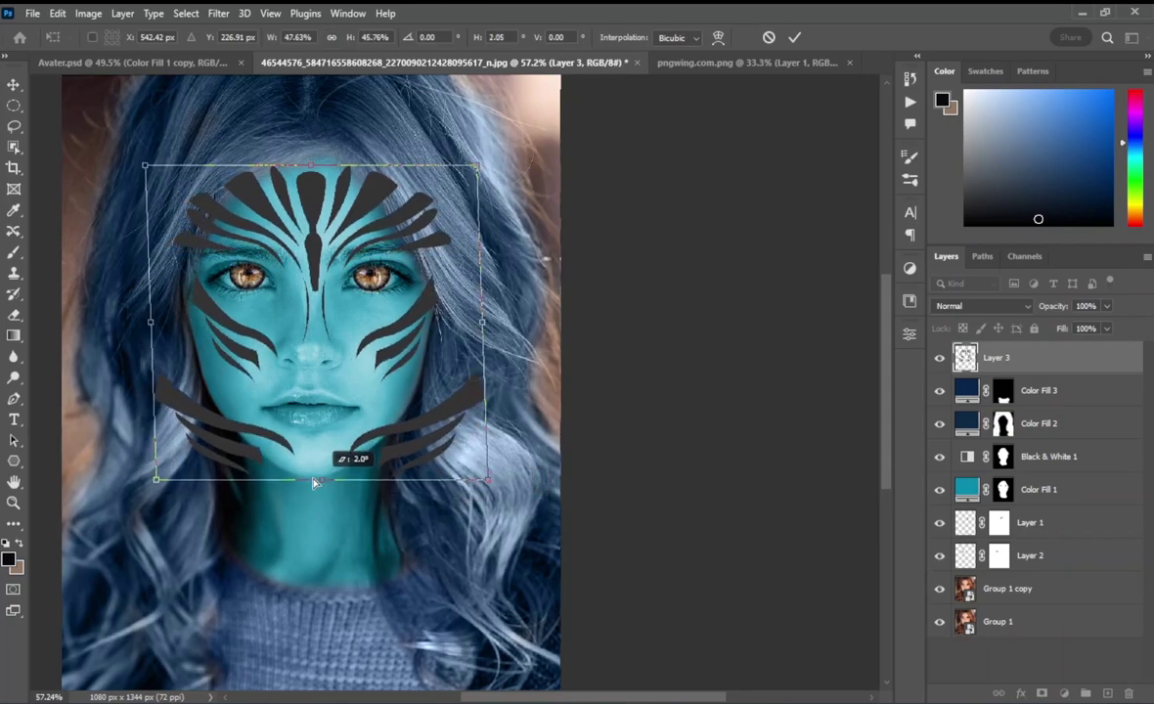
Warp the stripes to curve up over the forehead and pull in at the jaw
{"action": "left_click", "coordinate": [718, 37]}
{"action": "left_click_drag", "start_coordinate": [376, 303], "coordinate": [399, 341]}
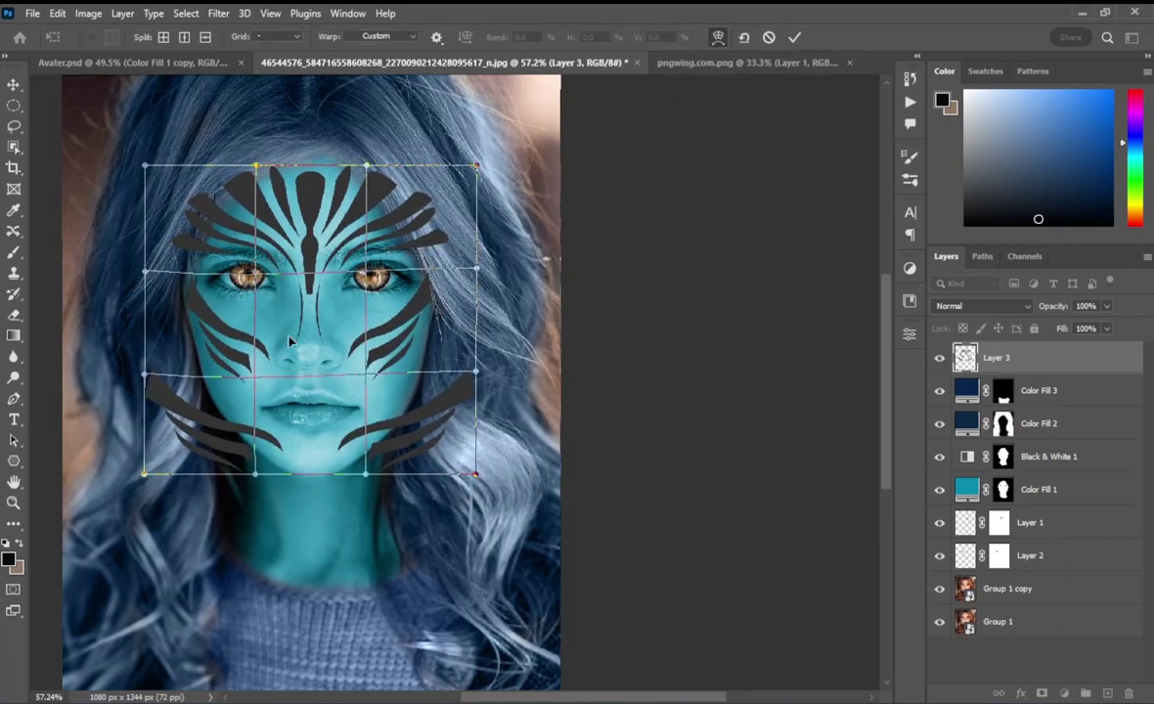
{"action": "left_click_drag", "start_coordinate": [315, 177], "coordinate": [313, 139]}
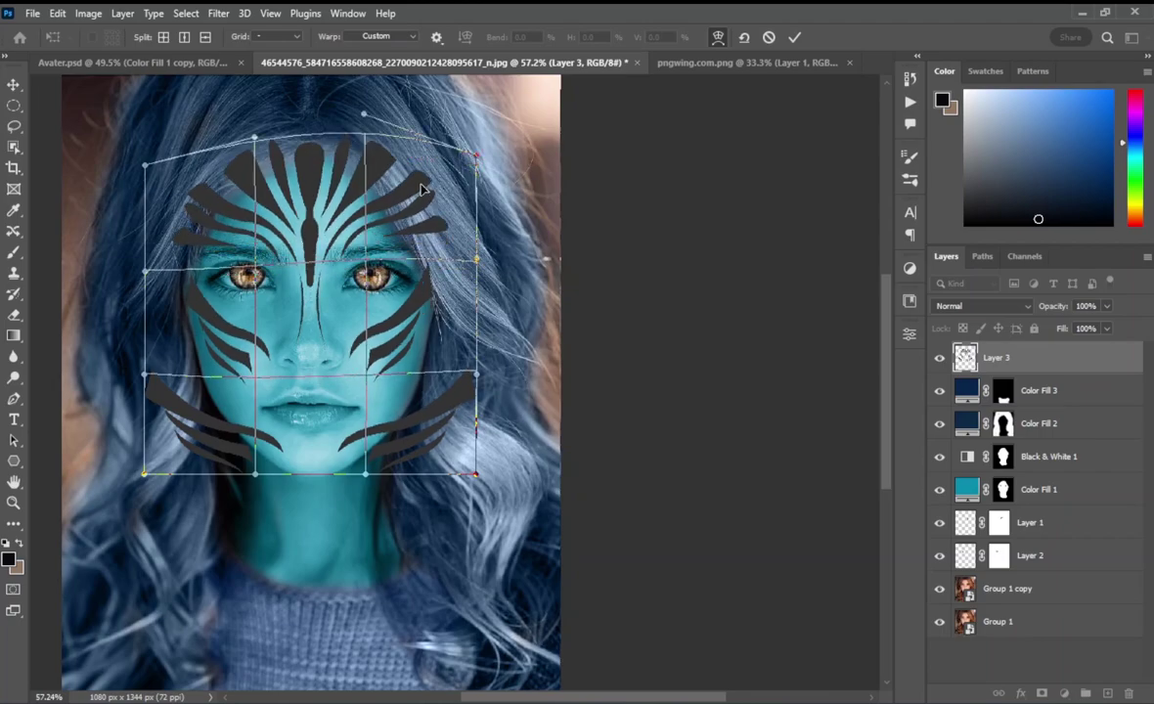
{"action": "mouse_move", "coordinate": [322, 293]}
{"action": "left_mouse_down"}
{"action": "mouse_move", "coordinate": [291, 336]}
{"action": "mouse_move", "coordinate": [279, 295]}
{"action": "left_mouse_up"}
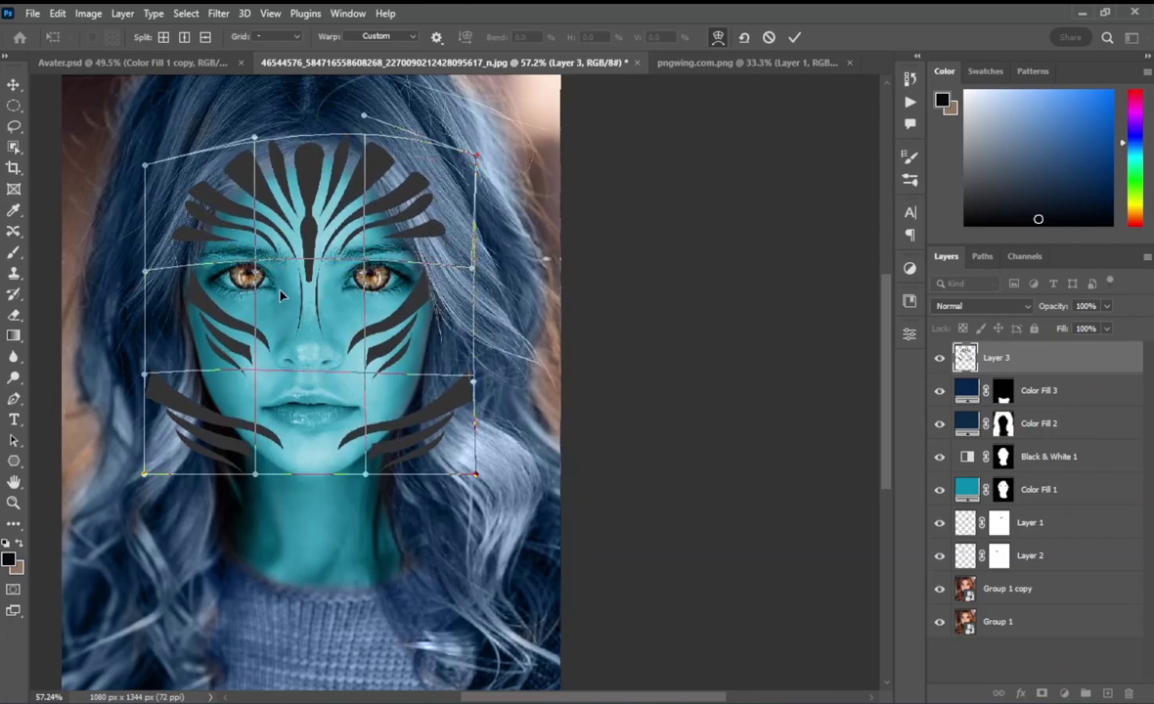
{"action": "left_click_drag", "start_coordinate": [474, 479], "coordinate": [452, 464]}
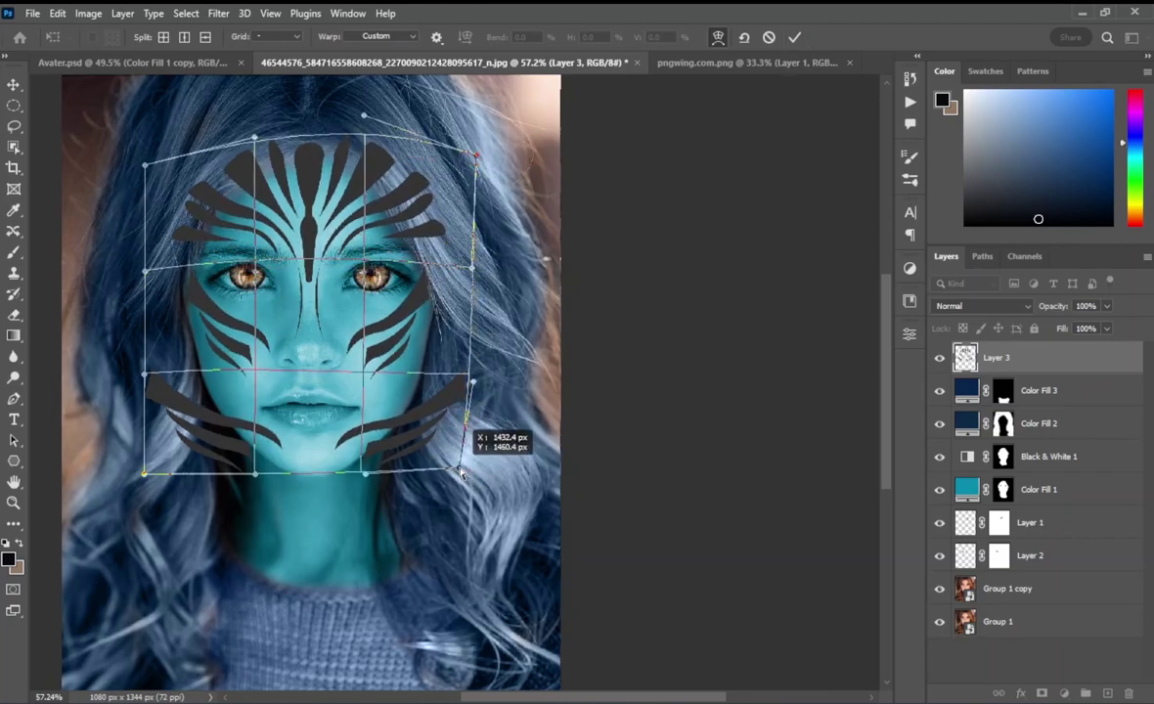
{"action": "left_click_drag", "start_coordinate": [144, 474], "coordinate": [164, 469]}
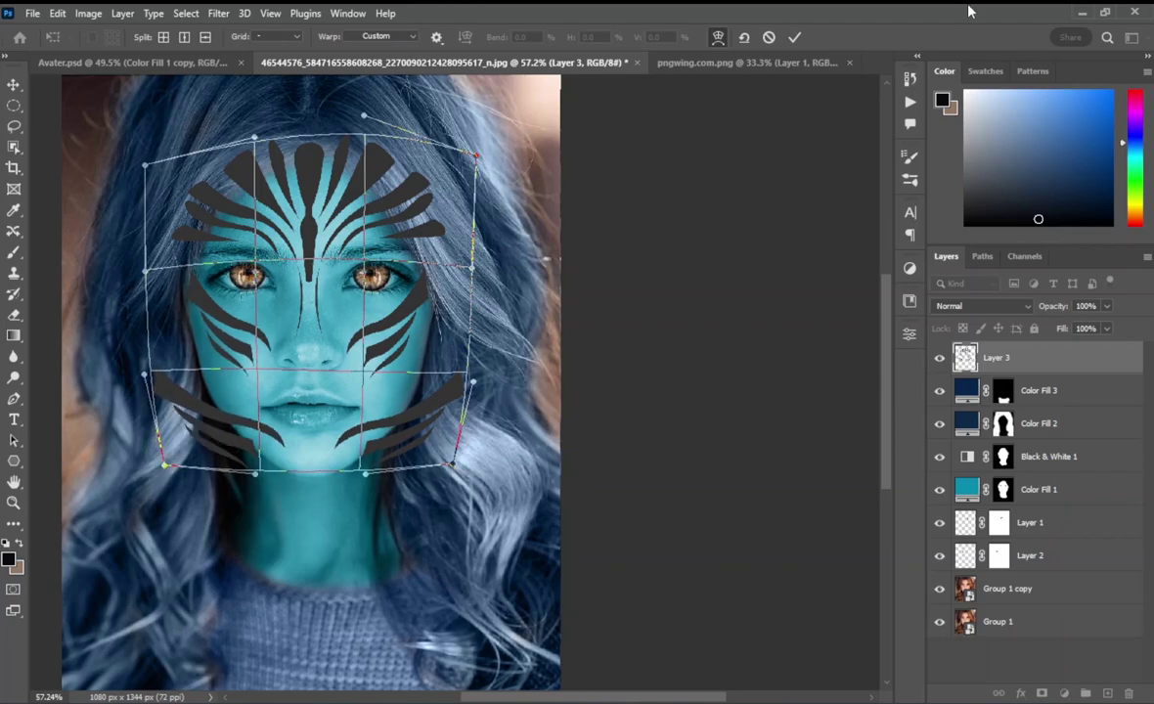
{"action": "left_click", "coordinate": [795, 37]}
Replace the stripe layer's mask with a copy of Color Fill 1's face-and-neck mask
{"action": "key", "text": "b"}
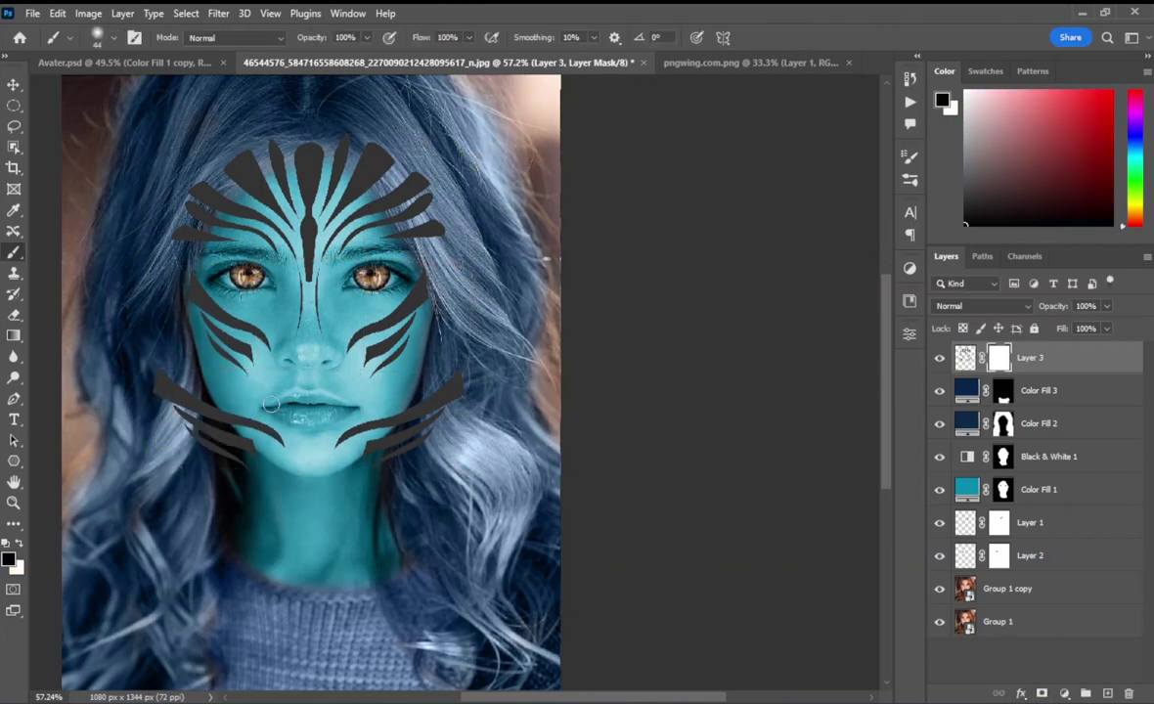
{"action": "left_click", "coordinate": [1007, 490]}
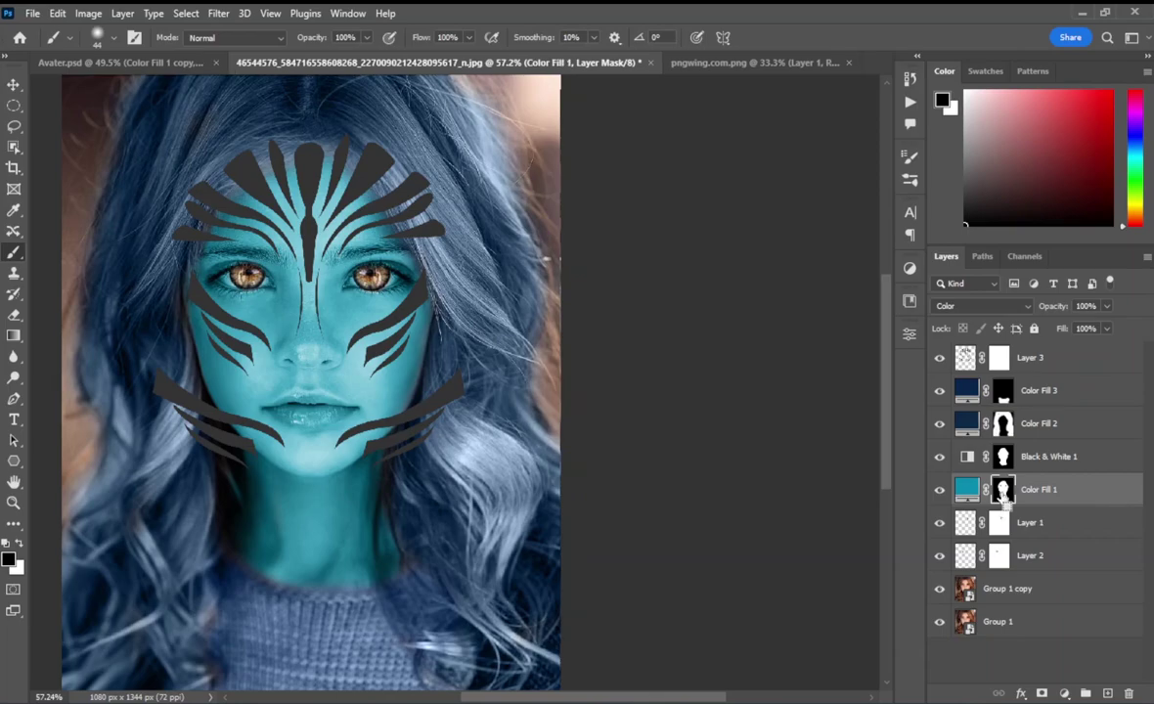
{"action": "left_click", "coordinate": [1004, 490], "text": "ctrl"}
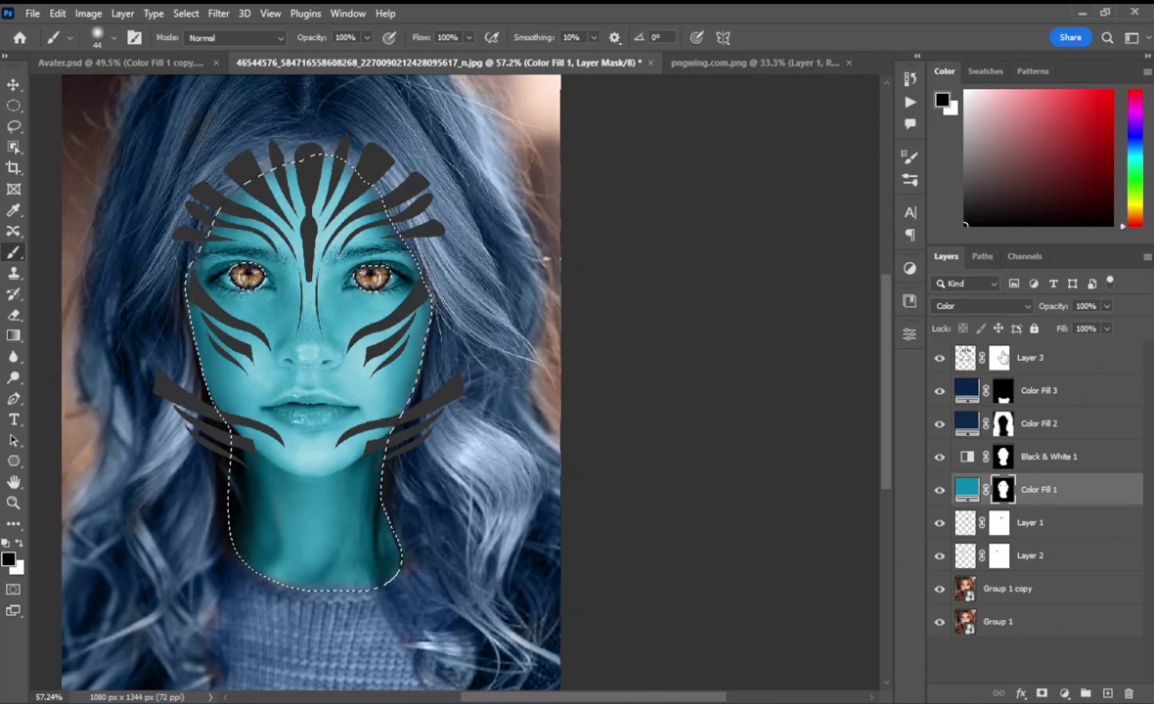
{"action": "key", "text": "ctrl+d"}
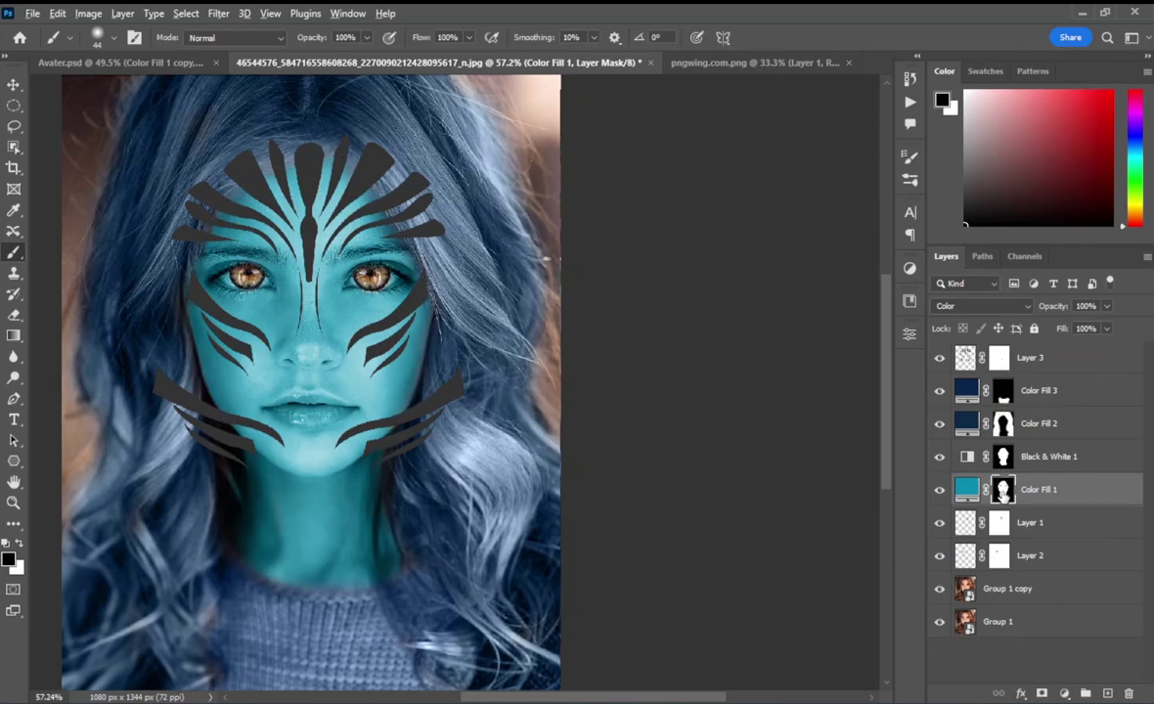
{"action": "left_click_drag", "start_coordinate": [1002, 494], "coordinate": [1000, 360]}
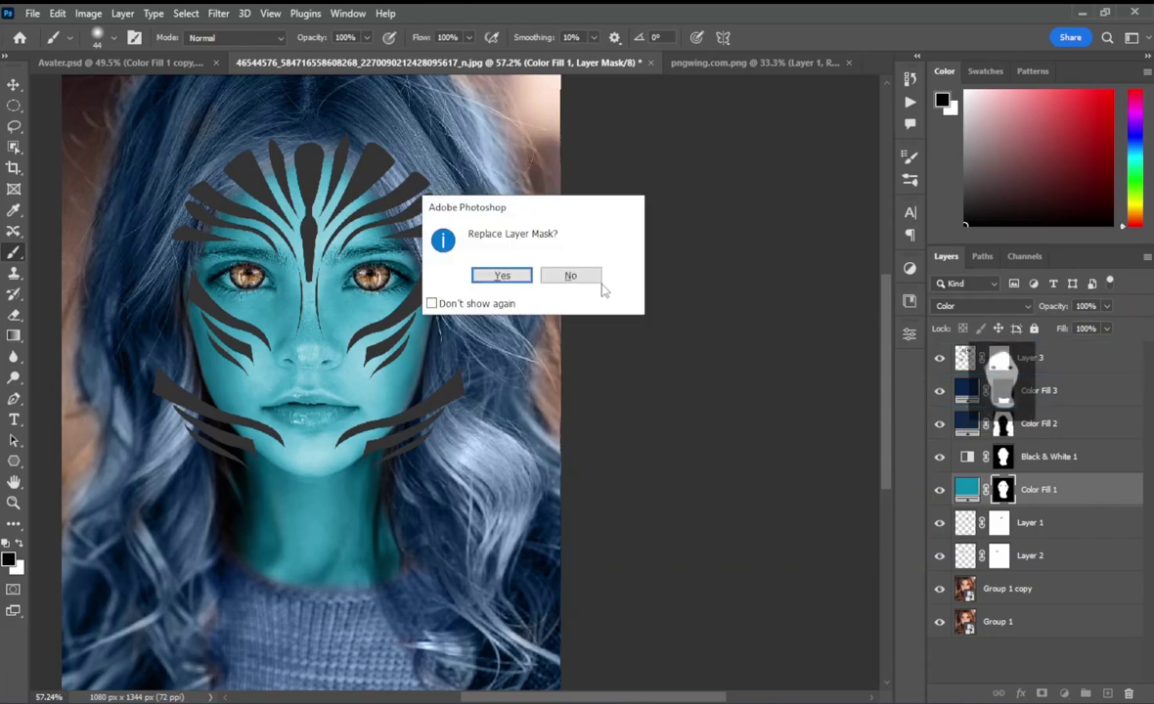
{"action": "left_click", "coordinate": [503, 276]}
Refine the stripe mask so the forehead stripes blend into the hair
{"action": "scroll", "coordinate": [73, 279], "scroll_direction": "up", "scroll_amount": 1}
{"action": "scroll", "coordinate": [73, 278], "scroll_direction": "up", "scroll_amount": 1}
{"action": "scroll", "coordinate": [73, 278], "scroll_direction": "up", "scroll_amount": 1}
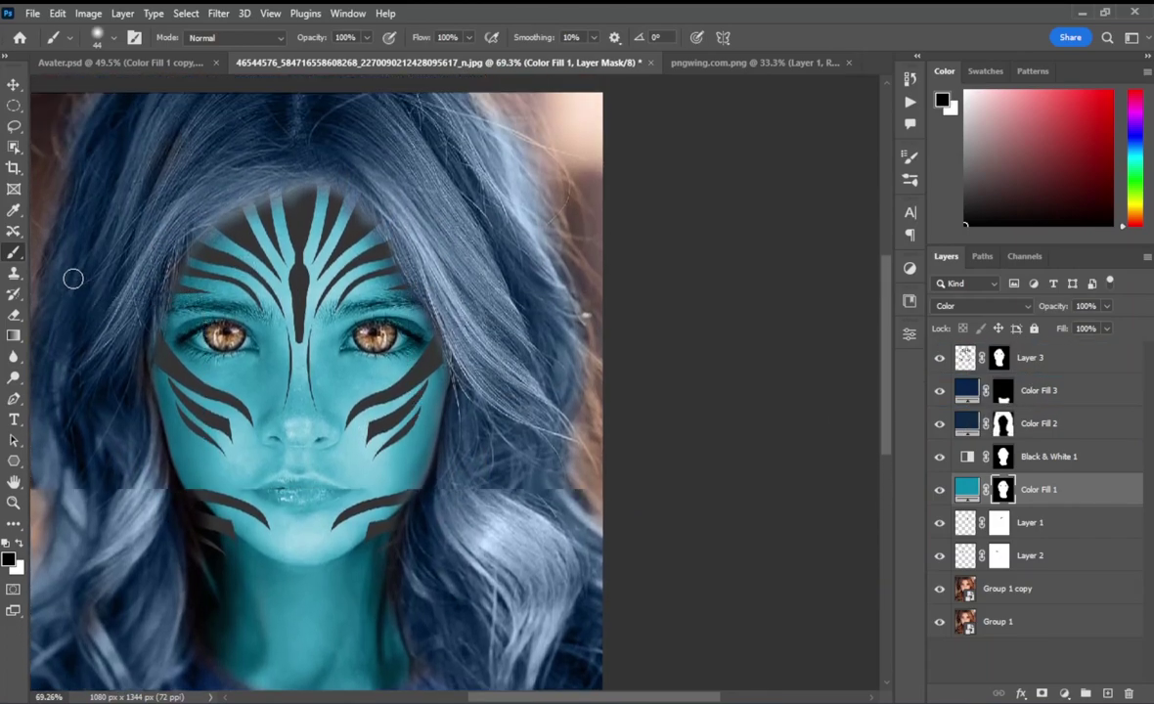
{"action": "left_click", "coordinate": [1029, 358]}
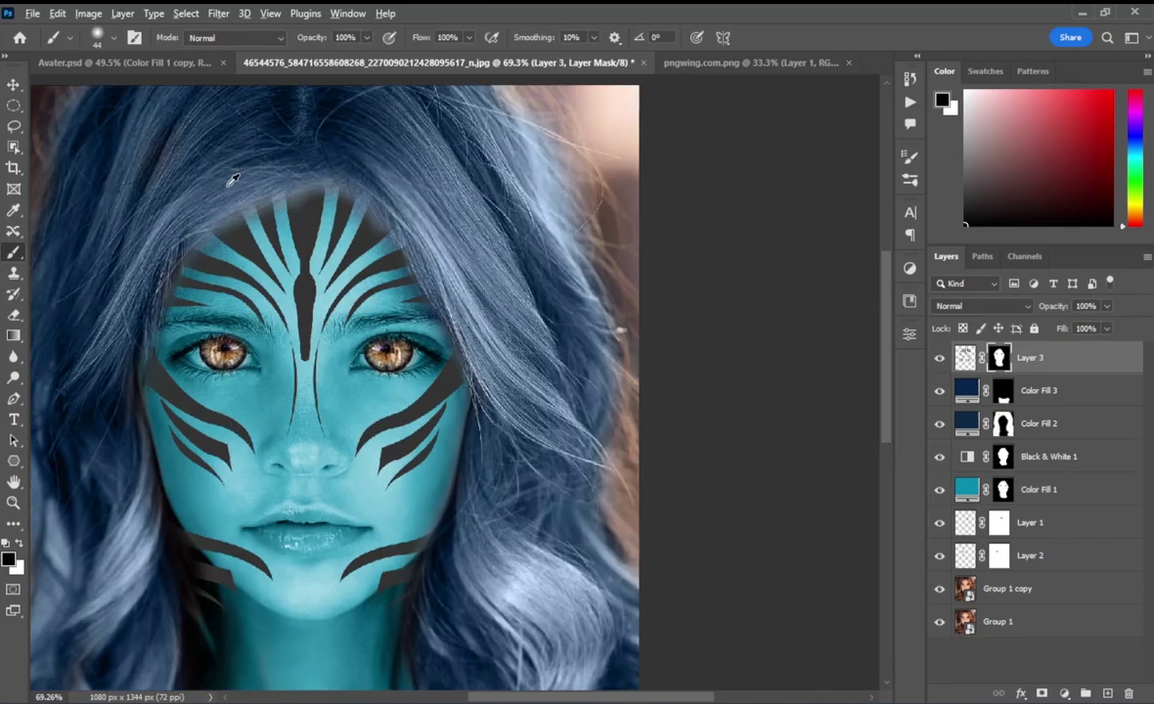
{"action": "scroll", "coordinate": [232, 180], "scroll_direction": "up", "scroll_amount": 4}
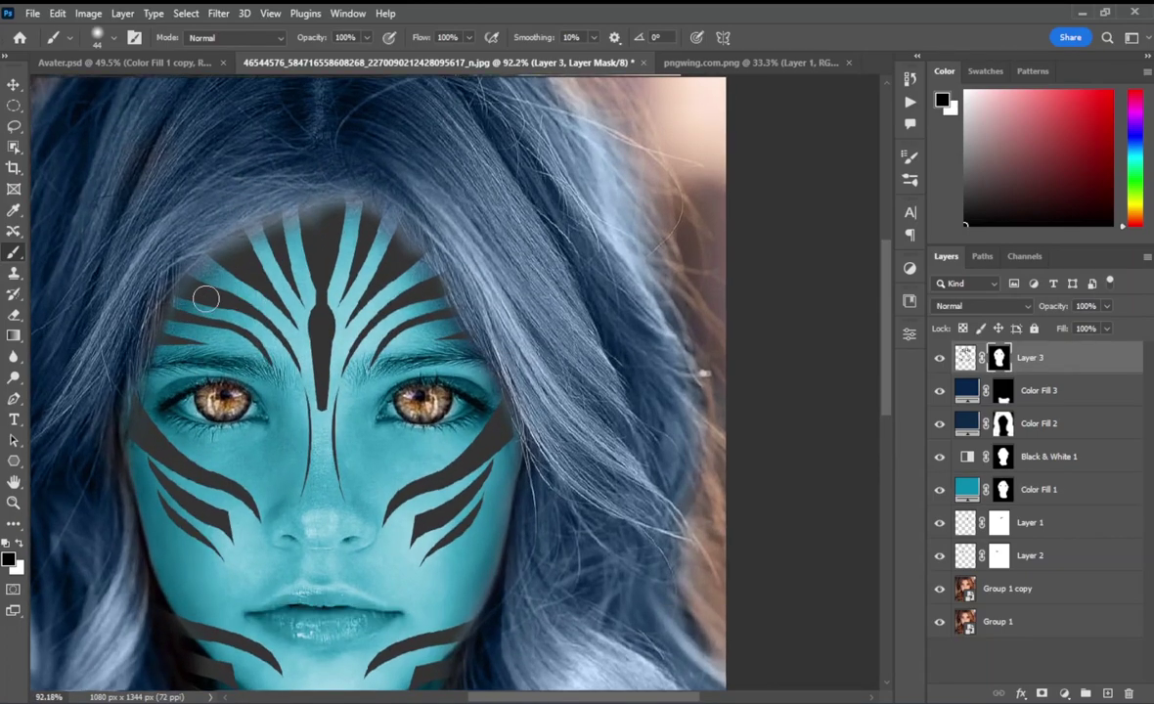
{"action": "left_click_drag", "start_coordinate": [224, 259], "coordinate": [288, 220]}
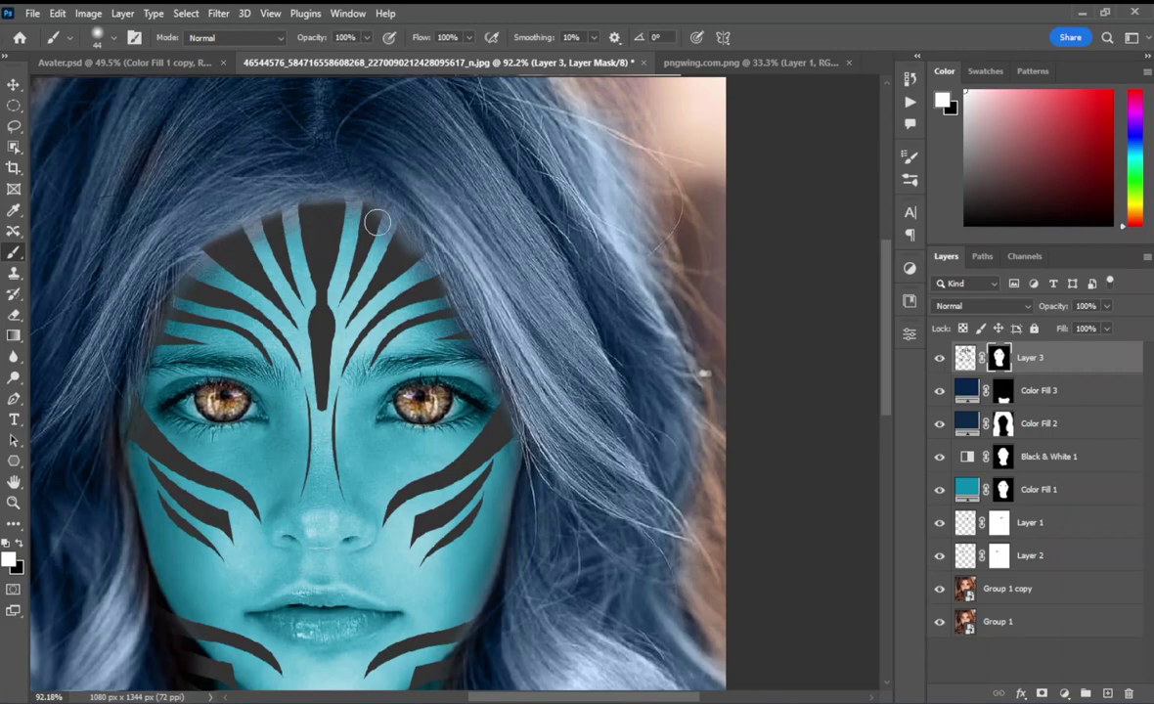
{"action": "scroll", "coordinate": [469, 383], "scroll_direction": "down", "scroll_amount": 2}
{"action": "scroll", "coordinate": [524, 336], "scroll_direction": "down", "scroll_amount": 1}
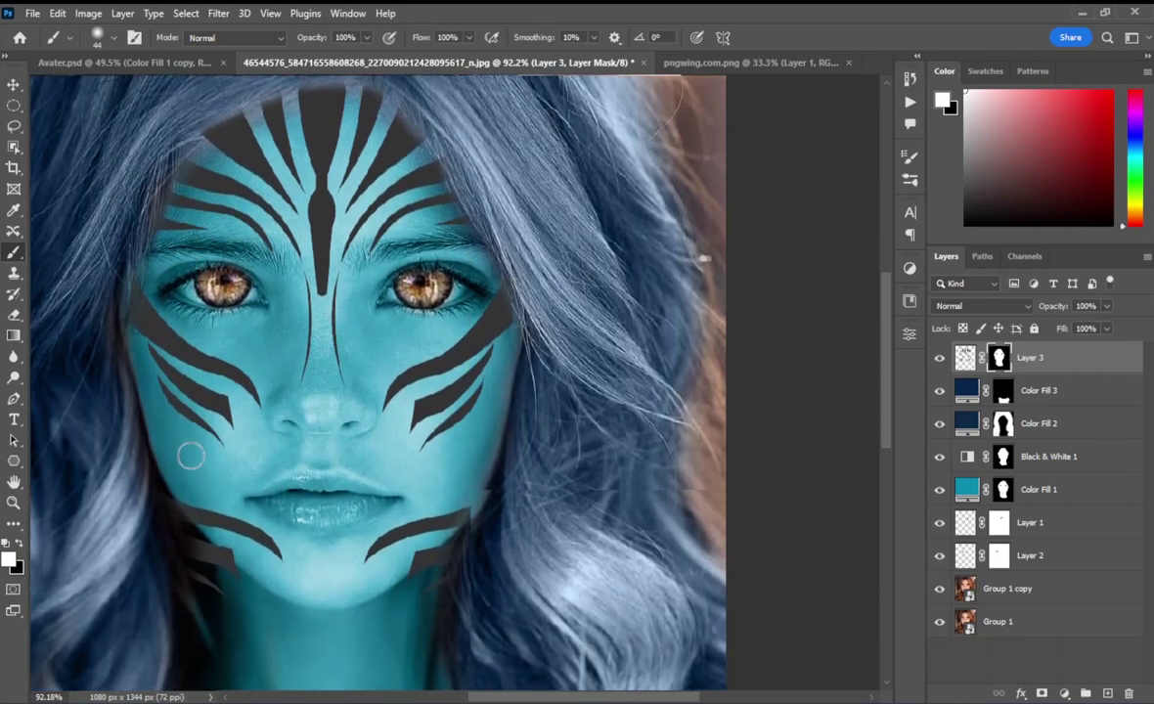
{"action": "scroll", "coordinate": [186, 451], "scroll_direction": "down", "scroll_amount": 1}
{"action": "scroll", "coordinate": [90, 330], "scroll_direction": "down", "scroll_amount": 1}
With a larger soft brush at 83% opacity, paint the stripe mask along the lower left cheek
{"action": "key", "text": "bracketright"}
{"action": "key", "text": "bracketright"}
{"action": "key", "text": "bracketright"}
{"action": "right_click", "coordinate": [147, 248]}
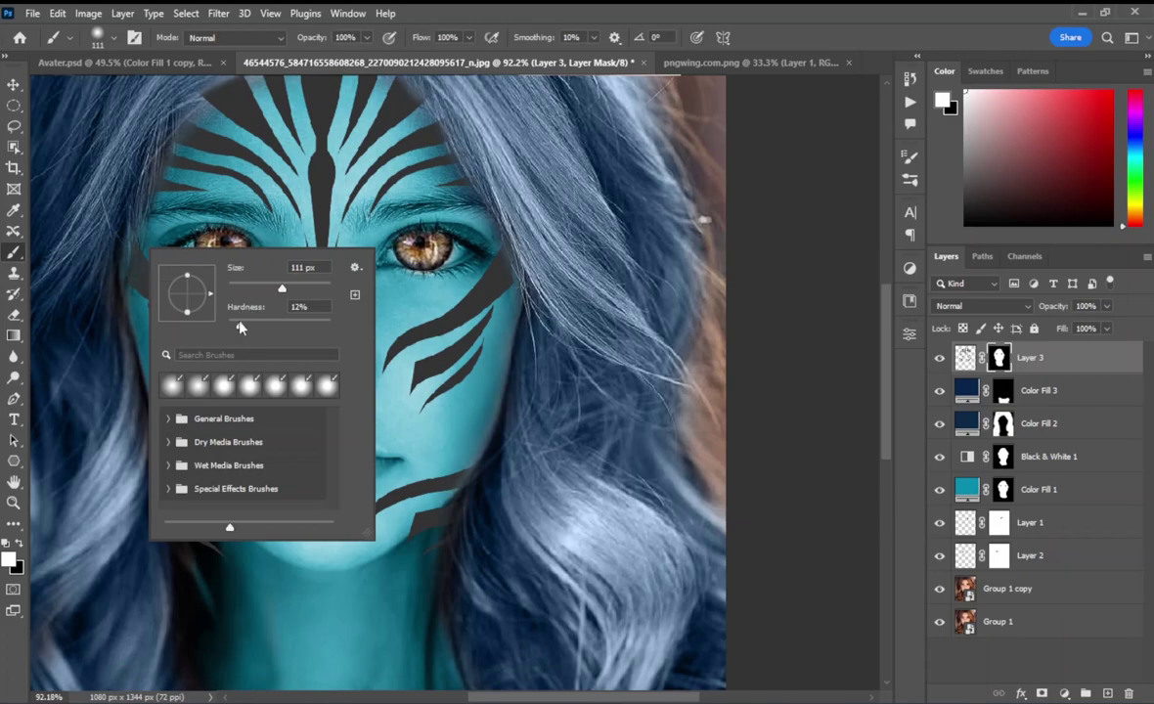
{"action": "key", "text": "Return"}
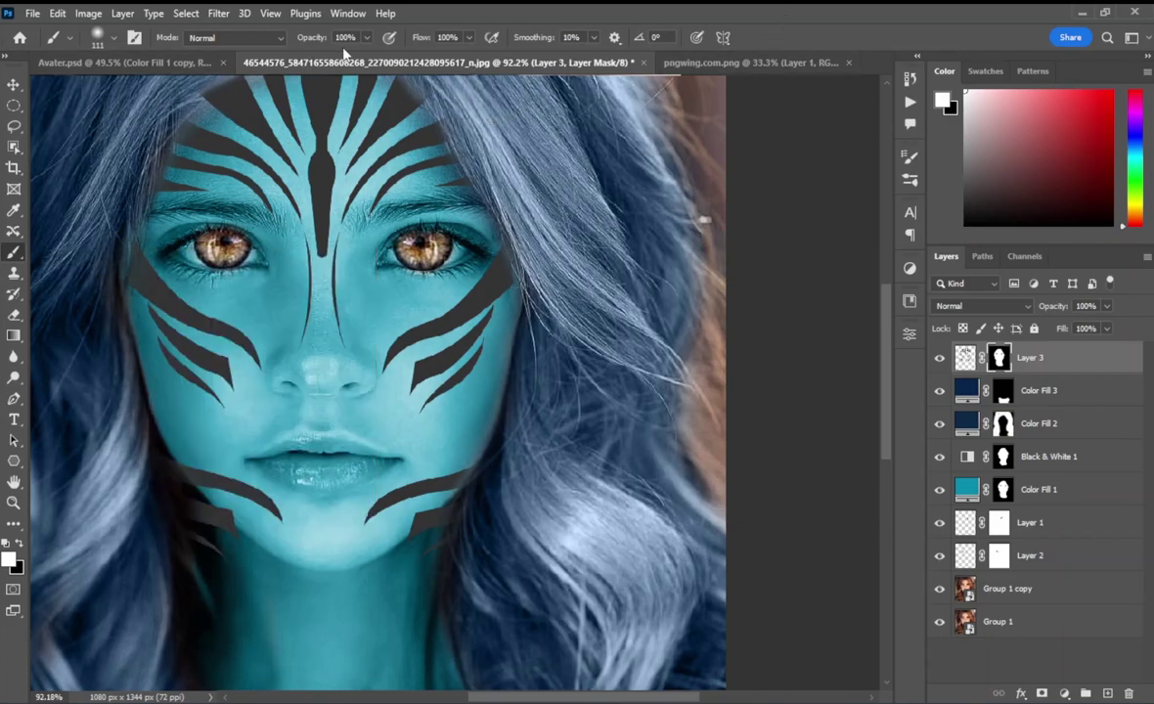
{"action": "mouse_move", "coordinate": [111, 262]}
{"action": "left_mouse_down"}
{"action": "mouse_move", "coordinate": [108, 330]}
{"action": "mouse_move", "coordinate": [137, 288]}
{"action": "left_mouse_up"}
{"action": "type", "text": "83"}
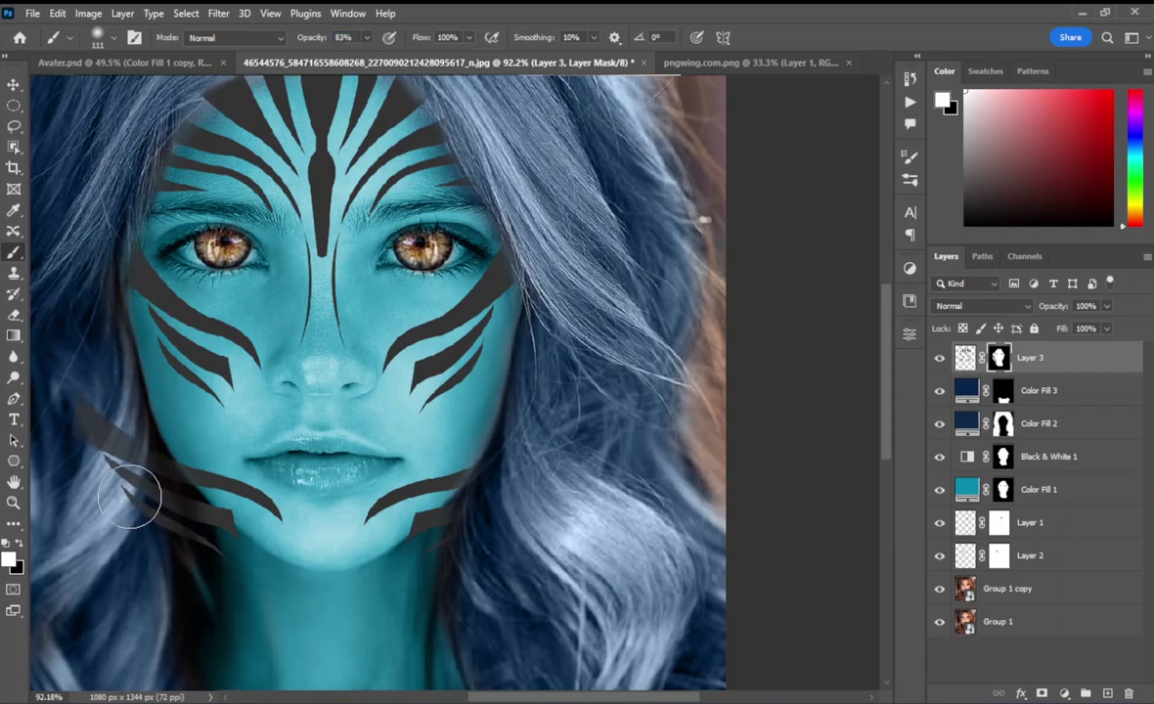
{"action": "key", "text": "Return"}
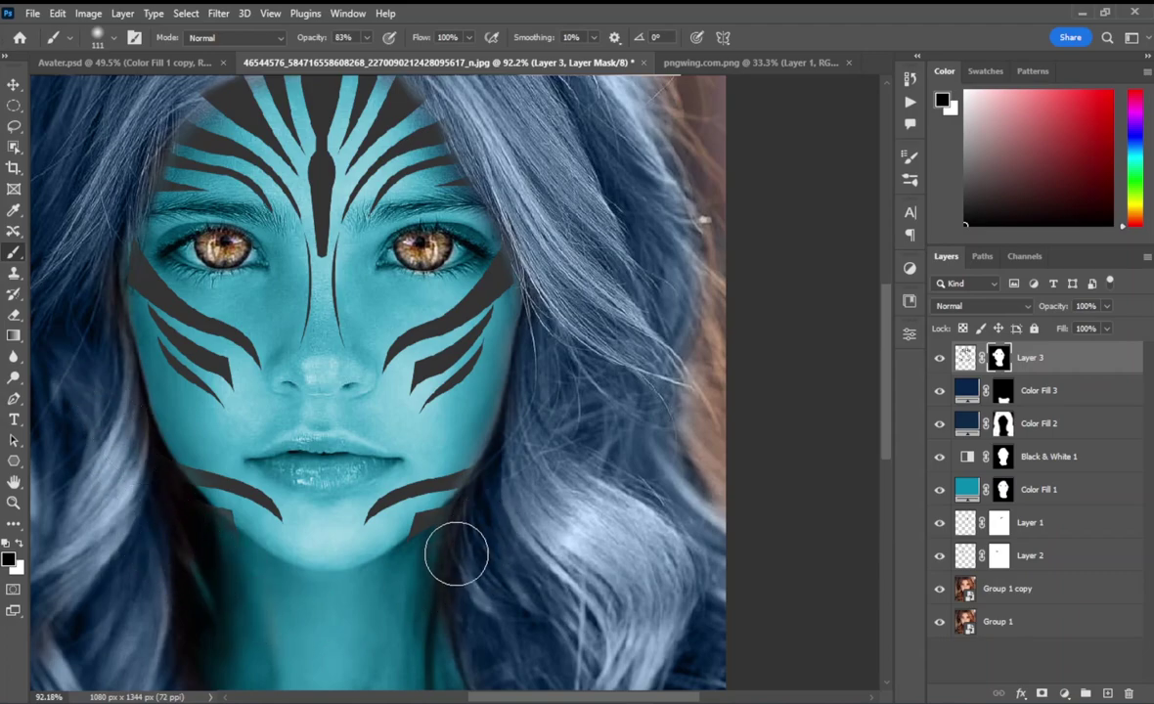
{"action": "scroll", "coordinate": [554, 279], "scroll_direction": "down", "scroll_amount": 2}
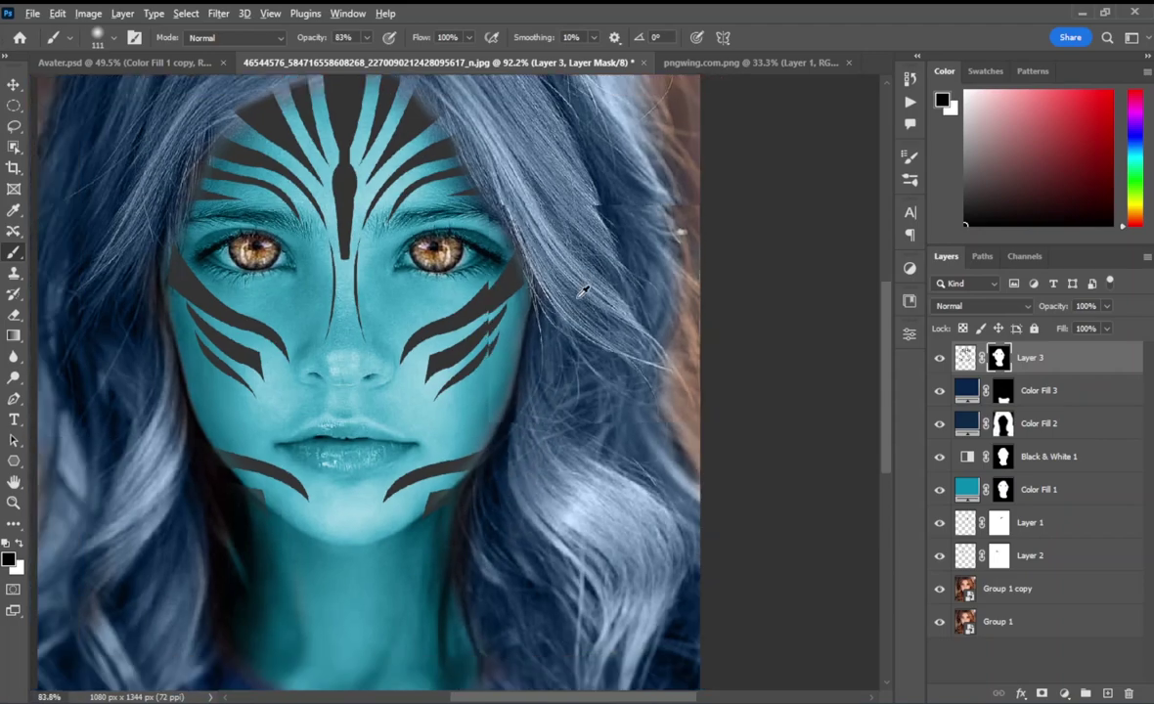
{"action": "scroll", "coordinate": [580, 291], "scroll_direction": "down", "scroll_amount": 2}
Try Soft Light on the stripe layer, then set its blend mode to Subtract
{"action": "left_click", "coordinate": [1027, 307]}
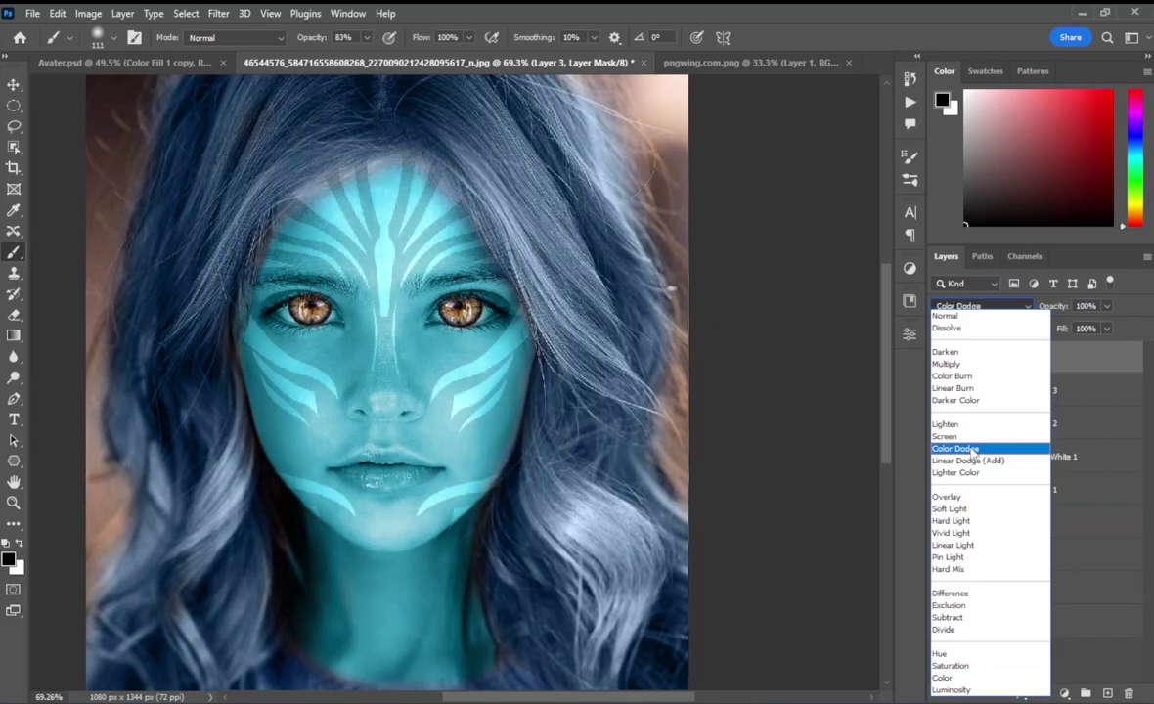
{"action": "left_click", "coordinate": [963, 508]}
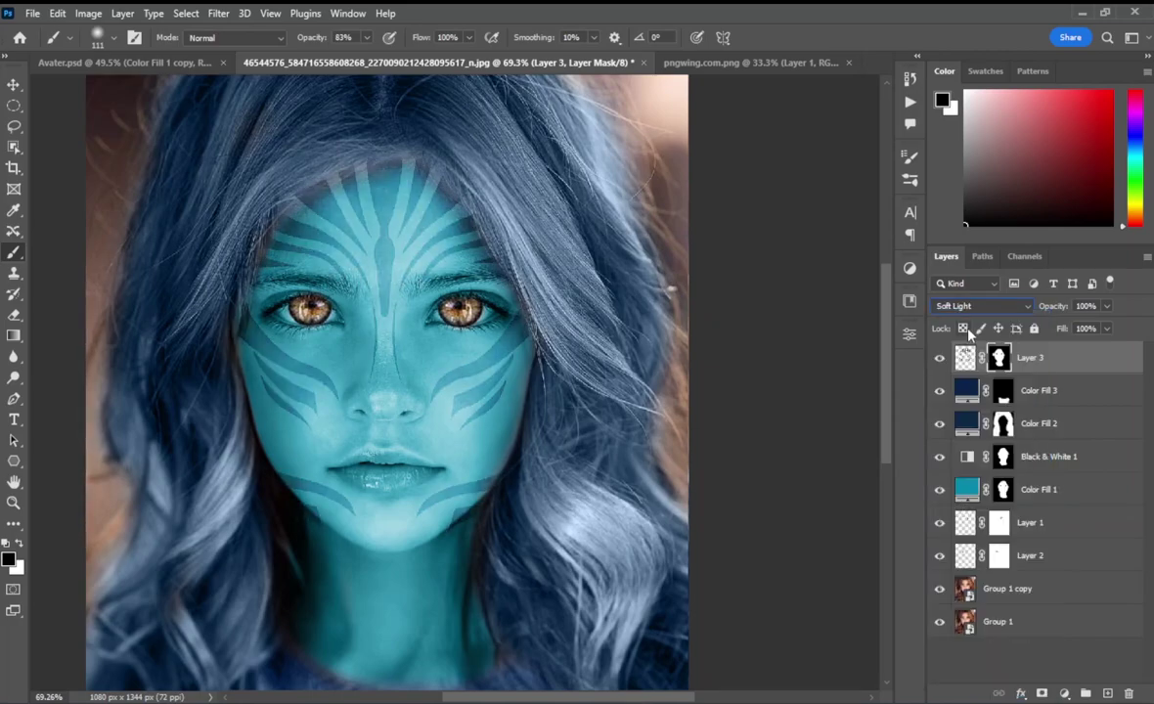
{"action": "left_click", "coordinate": [998, 308]}
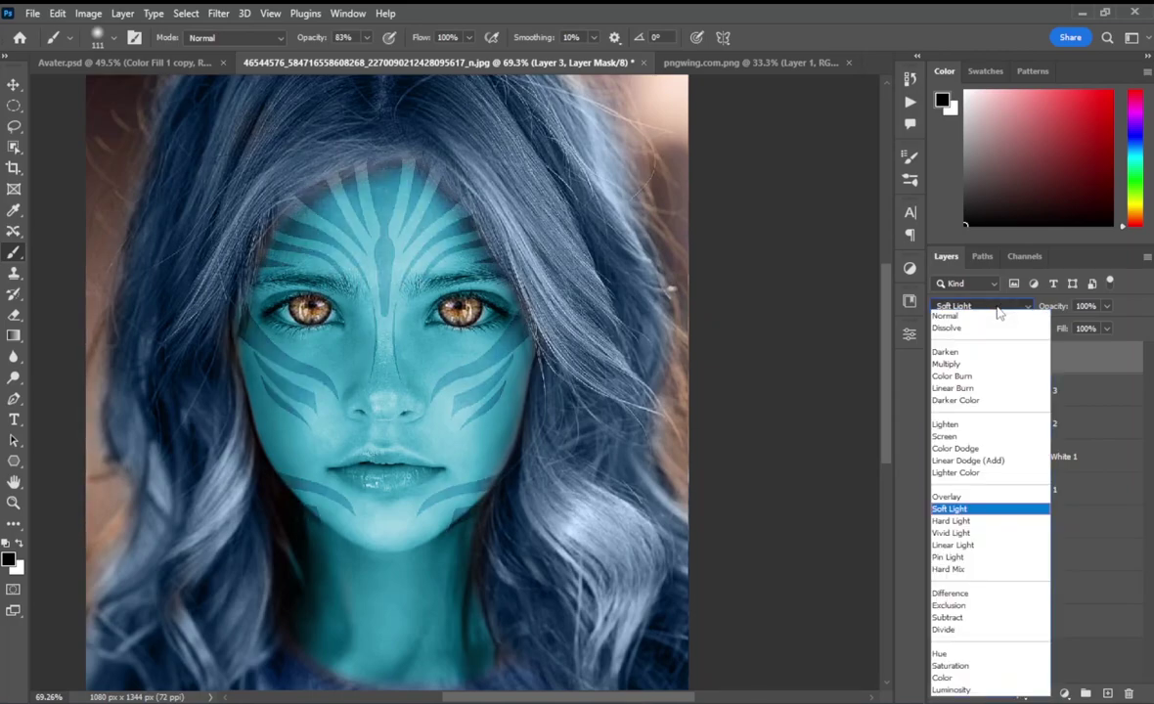
{"action": "left_click", "coordinate": [949, 617]}
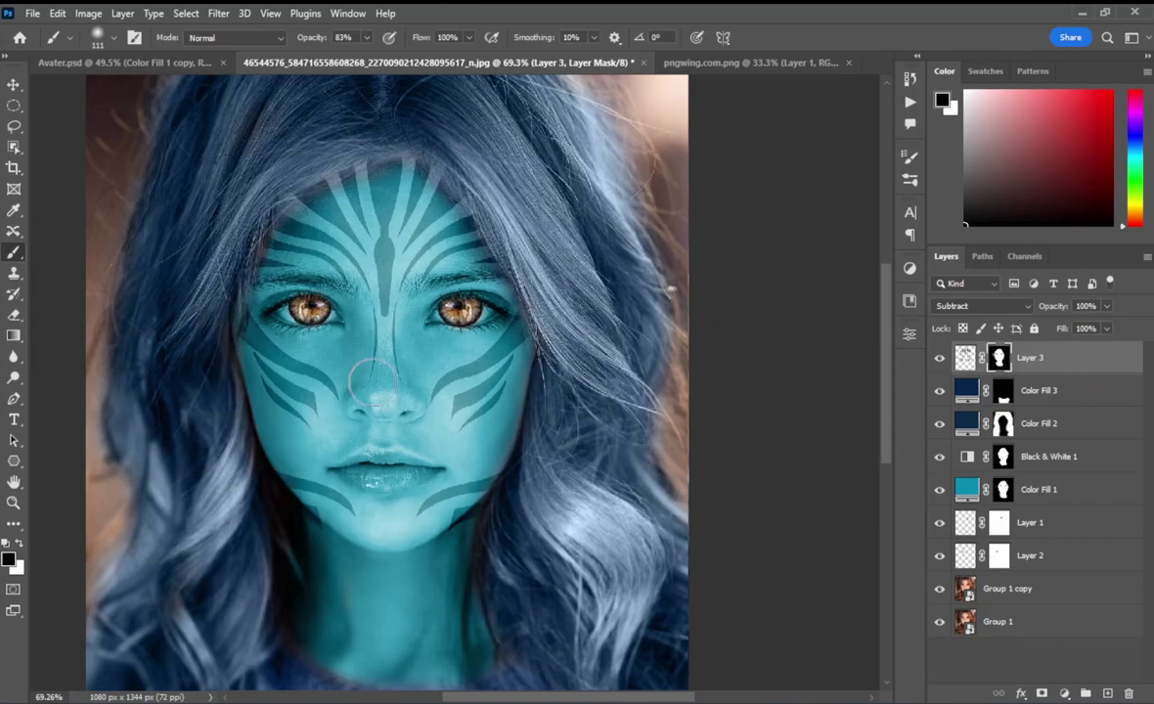
Add a new empty Layer 4 above the stripe layer
{"action": "left_click", "coordinate": [1093, 673]}
{"action": "left_click", "coordinate": [1106, 693]}
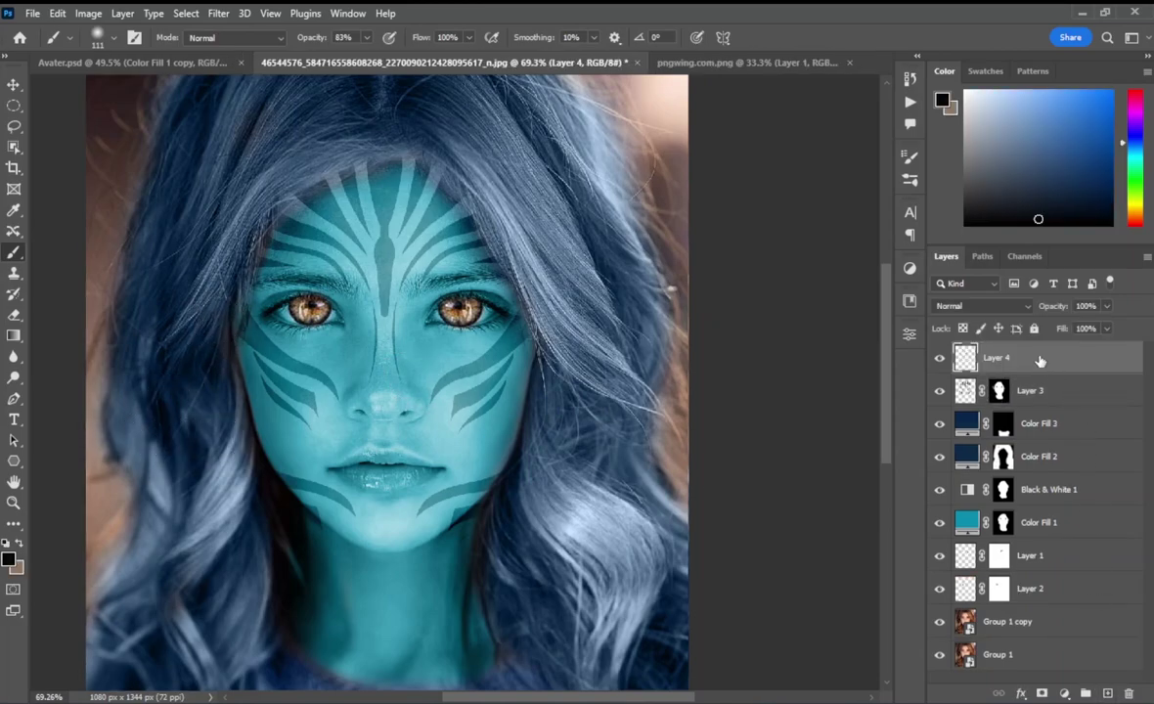
{"action": "scroll", "coordinate": [413, 365], "scroll_direction": "up", "scroll_amount": 2}
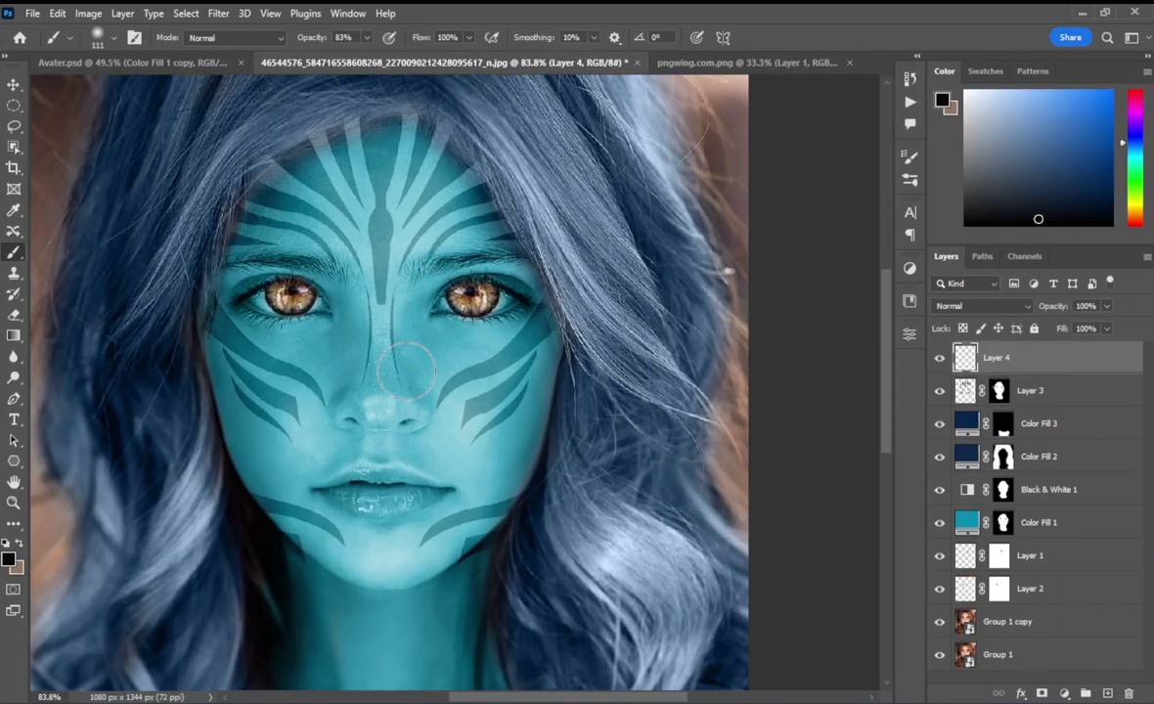
{"action": "left_click", "coordinate": [909, 179]}
{"action": "left_click", "coordinate": [637, 150]}
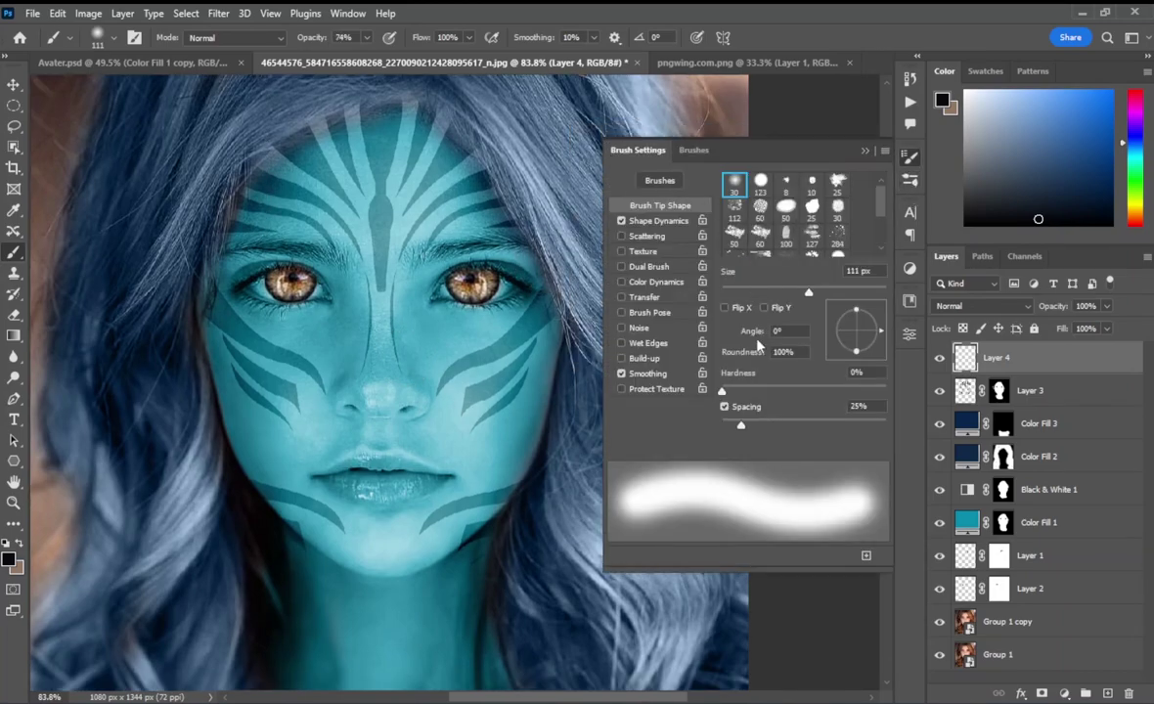
Choose the 105 px scattered spatter-dot brush tip in Brush Settings
{"action": "scroll", "coordinate": [768, 225], "scroll_direction": "down", "scroll_amount": 1}
{"action": "left_click", "coordinate": [736, 225]}
{"action": "scroll", "coordinate": [751, 235], "scroll_direction": "down", "scroll_amount": 1}
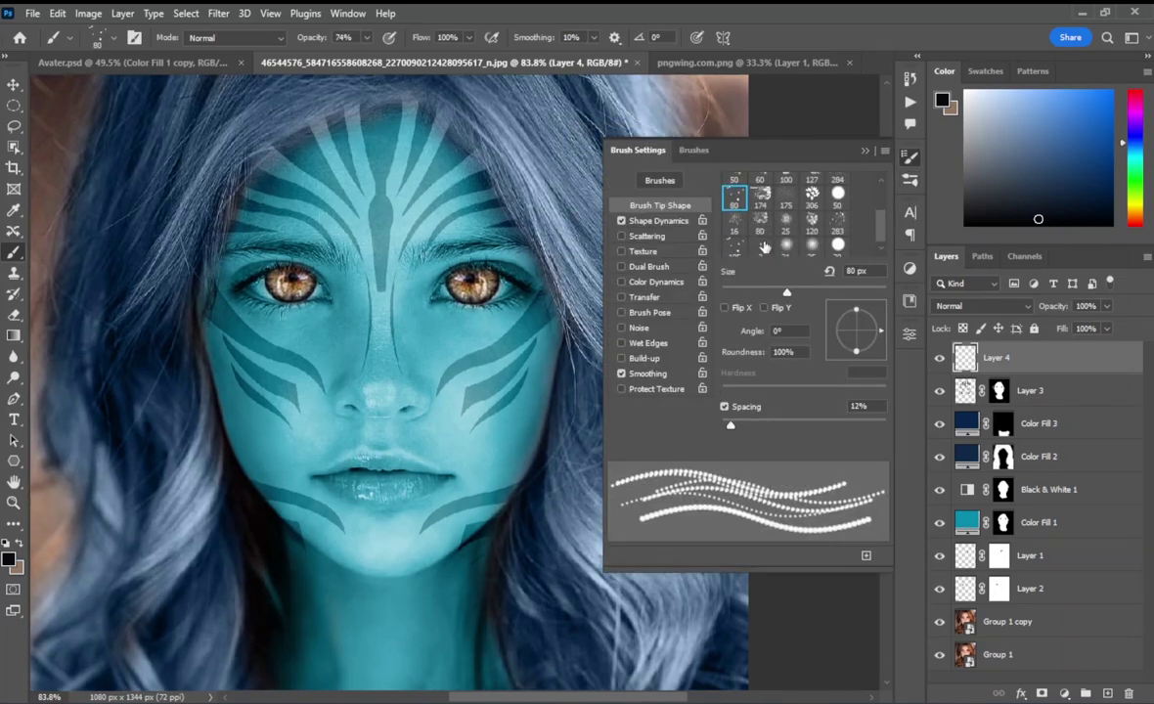
{"action": "left_click", "coordinate": [735, 245]}
{"action": "left_click", "coordinate": [865, 151]}
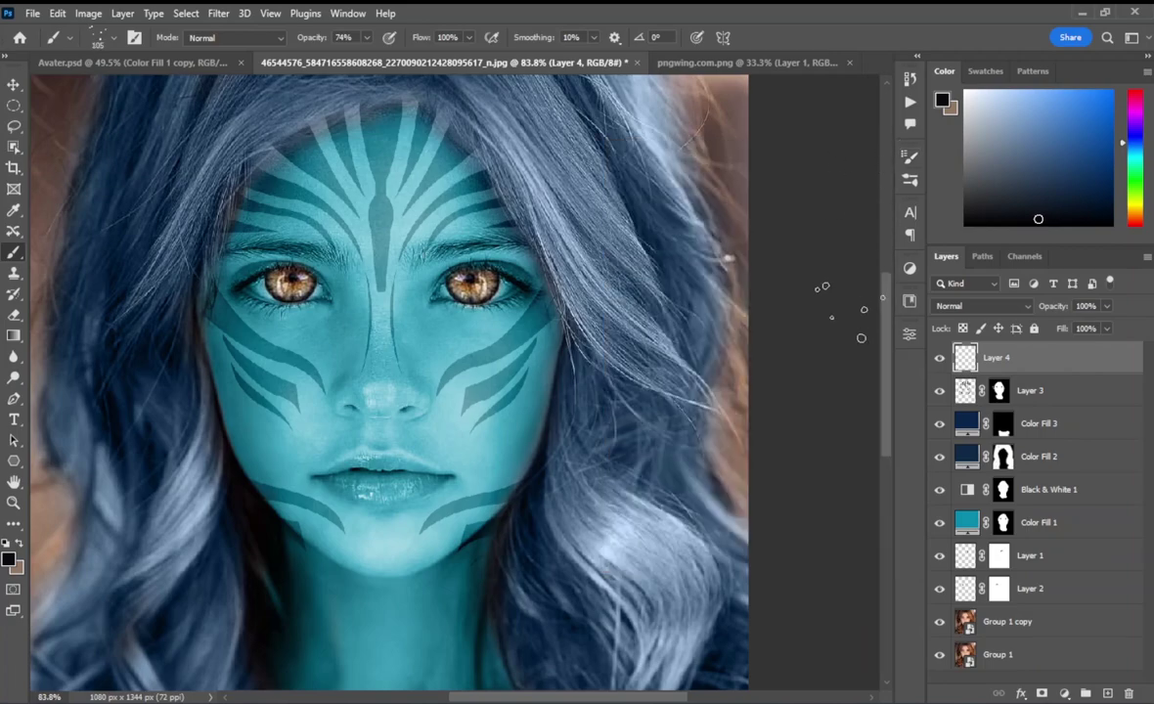
{"action": "scroll", "coordinate": [376, 363], "scroll_direction": "up", "scroll_amount": 2, "text": "alt"}
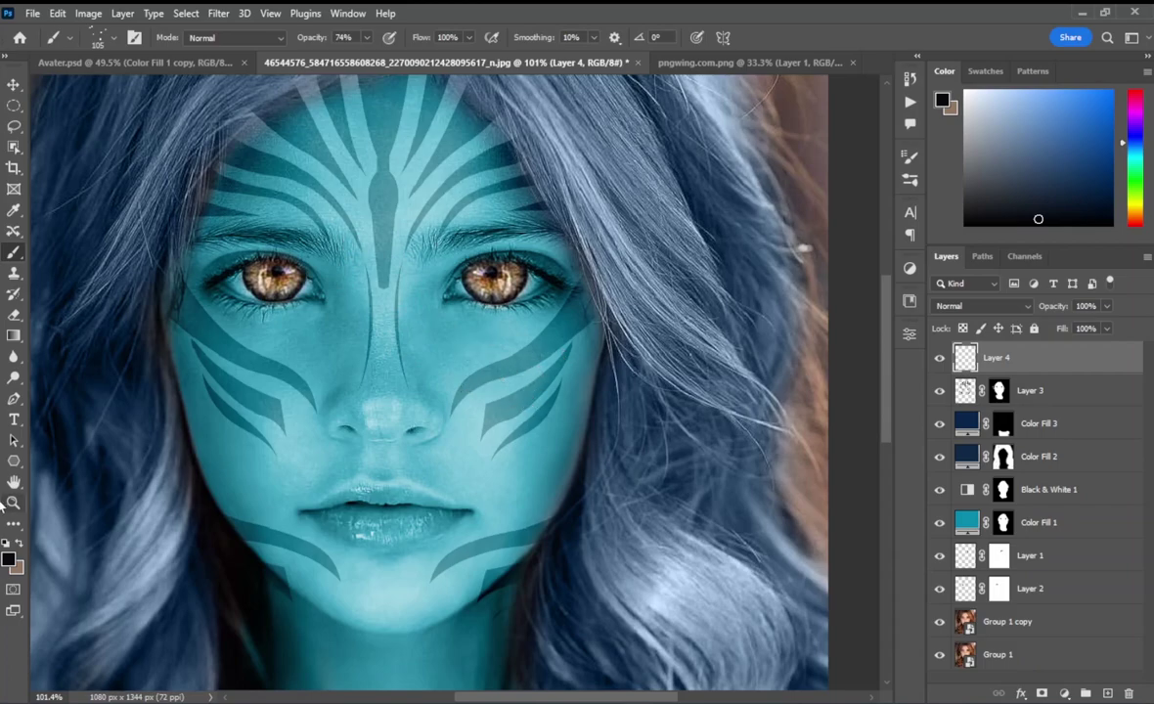
Set the foreground painting colour to white (ffffff)
{"action": "left_click", "coordinate": [8, 564]}
{"action": "type", "text": "ffffff"}
{"action": "left_click", "coordinate": [1095, 165]}
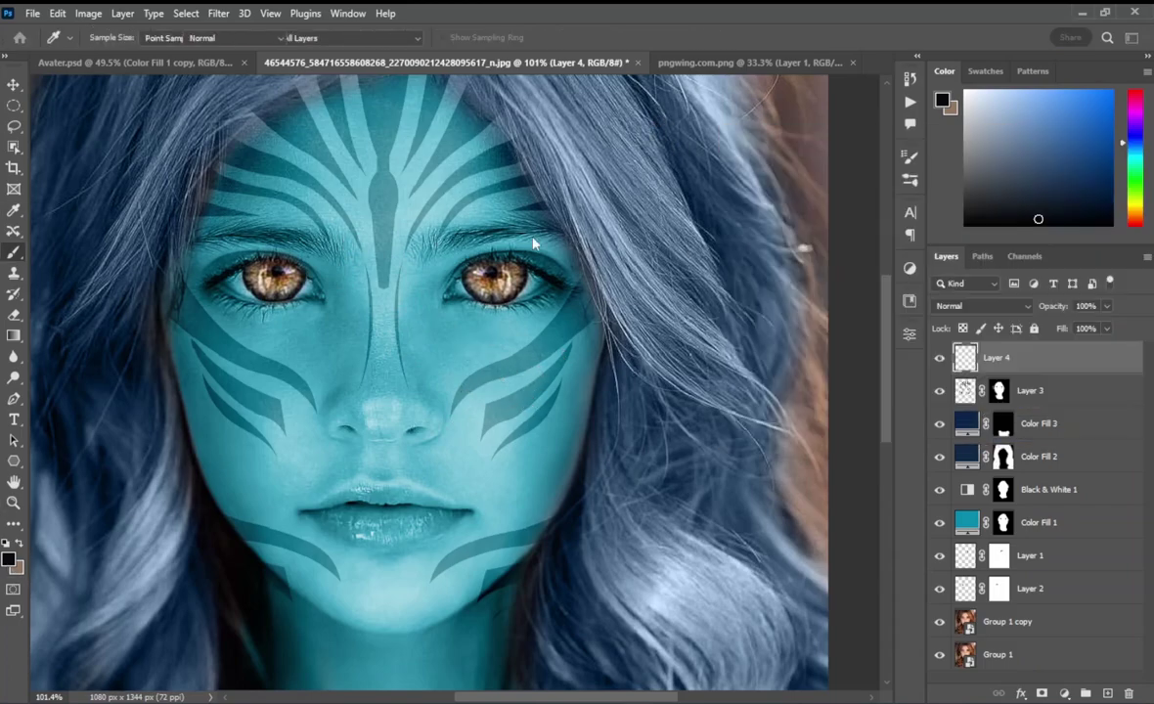
{"action": "scroll", "coordinate": [122, 223], "scroll_direction": "up", "scroll_amount": 3, "text": "alt"}
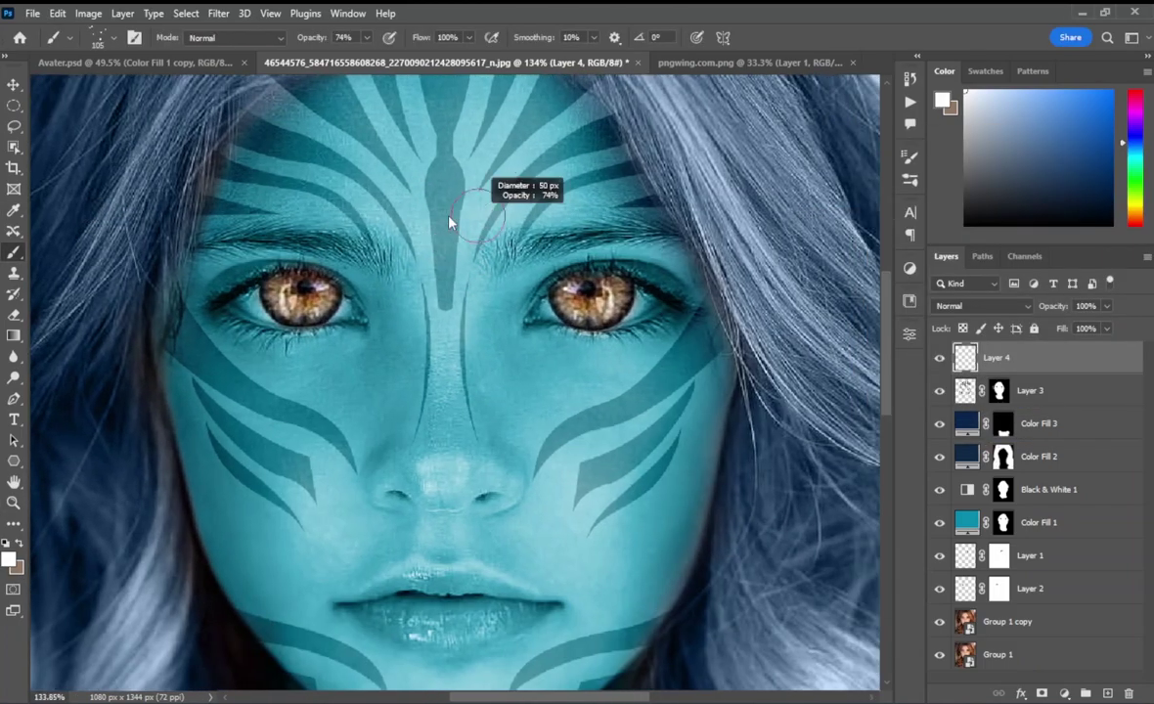
Paint white spatter dots across the forehead, down the nose bridge and over both cheeks
{"action": "left_click", "coordinate": [510, 193]}
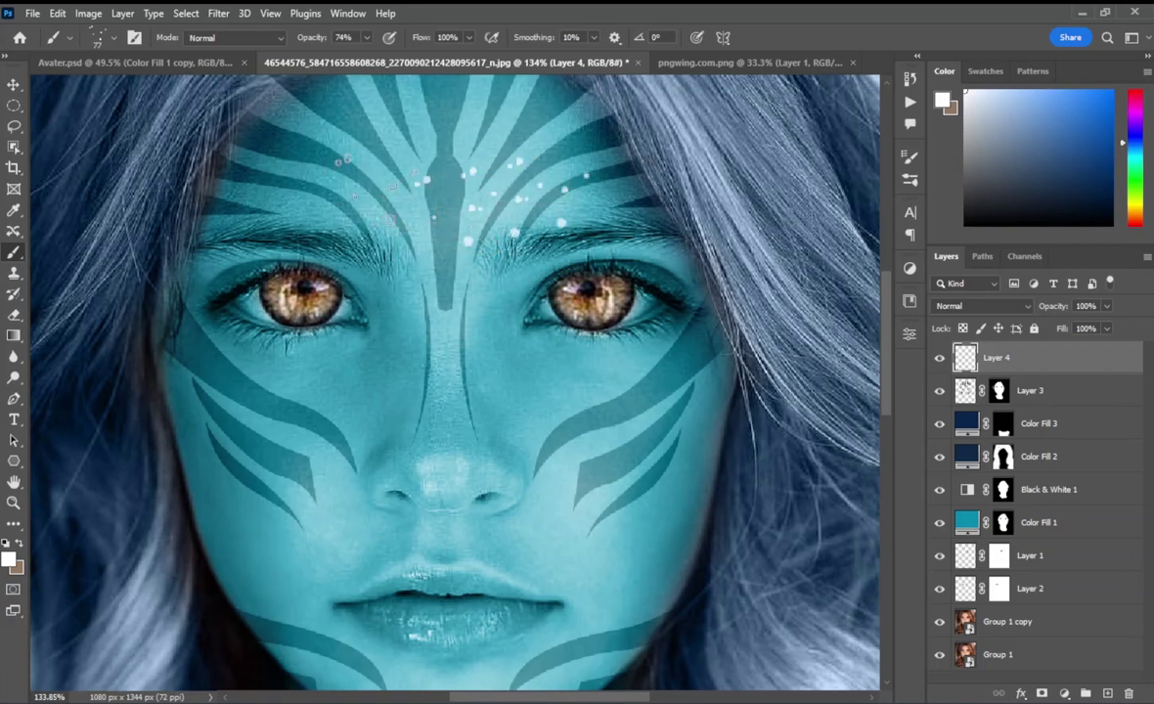
{"action": "key", "text": "ctrl+z"}
{"action": "mouse_move", "coordinate": [440, 181]}
{"action": "left_mouse_down"}
{"action": "mouse_move", "coordinate": [340, 166]}
{"action": "mouse_move", "coordinate": [320, 258]}
{"action": "left_mouse_up"}
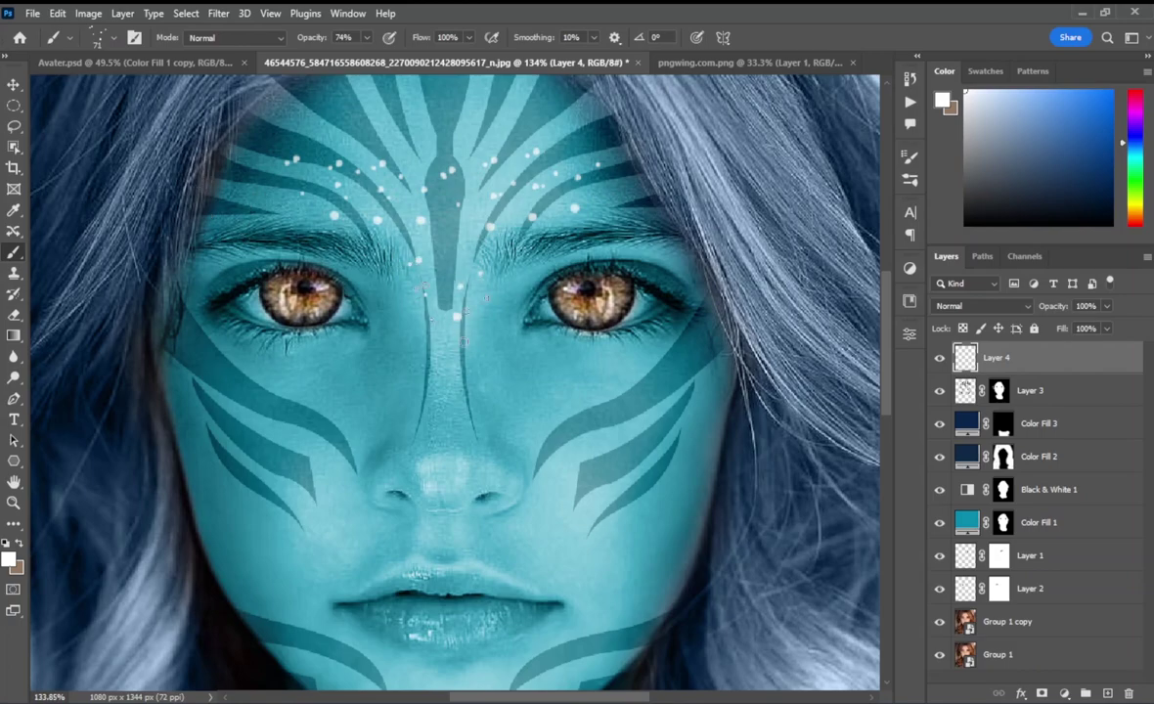
{"action": "left_click_drag", "start_coordinate": [459, 314], "coordinate": [389, 500]}
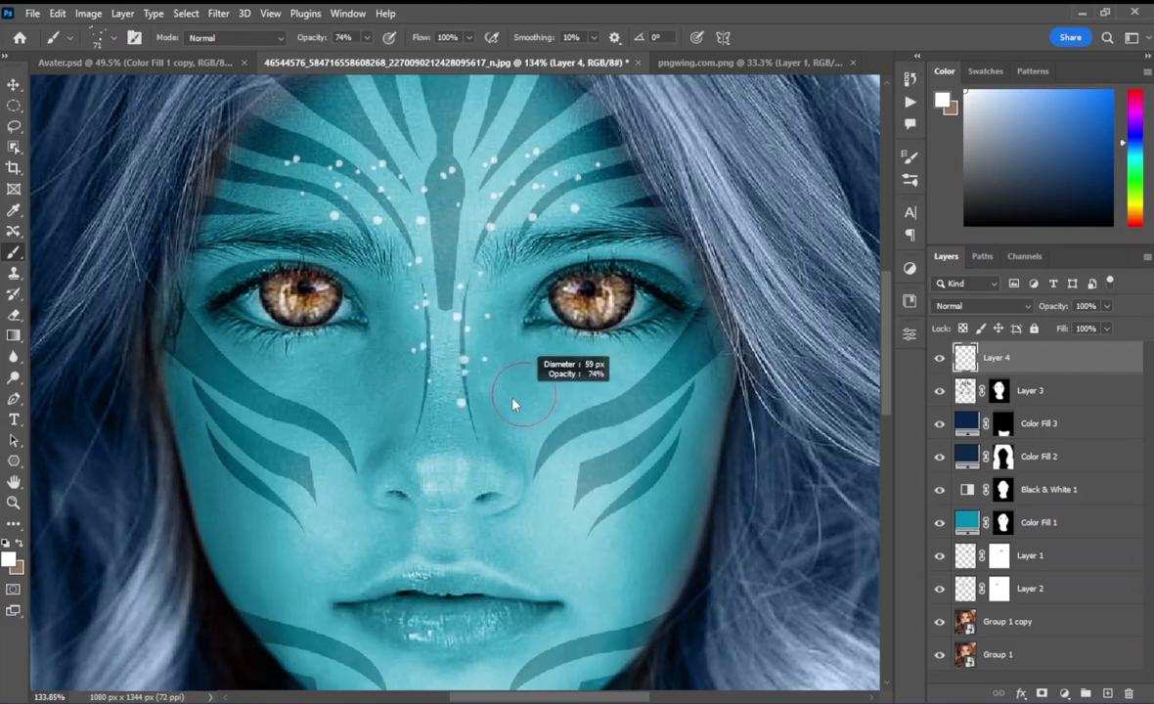
{"action": "left_click_drag", "start_coordinate": [494, 377], "coordinate": [621, 396]}
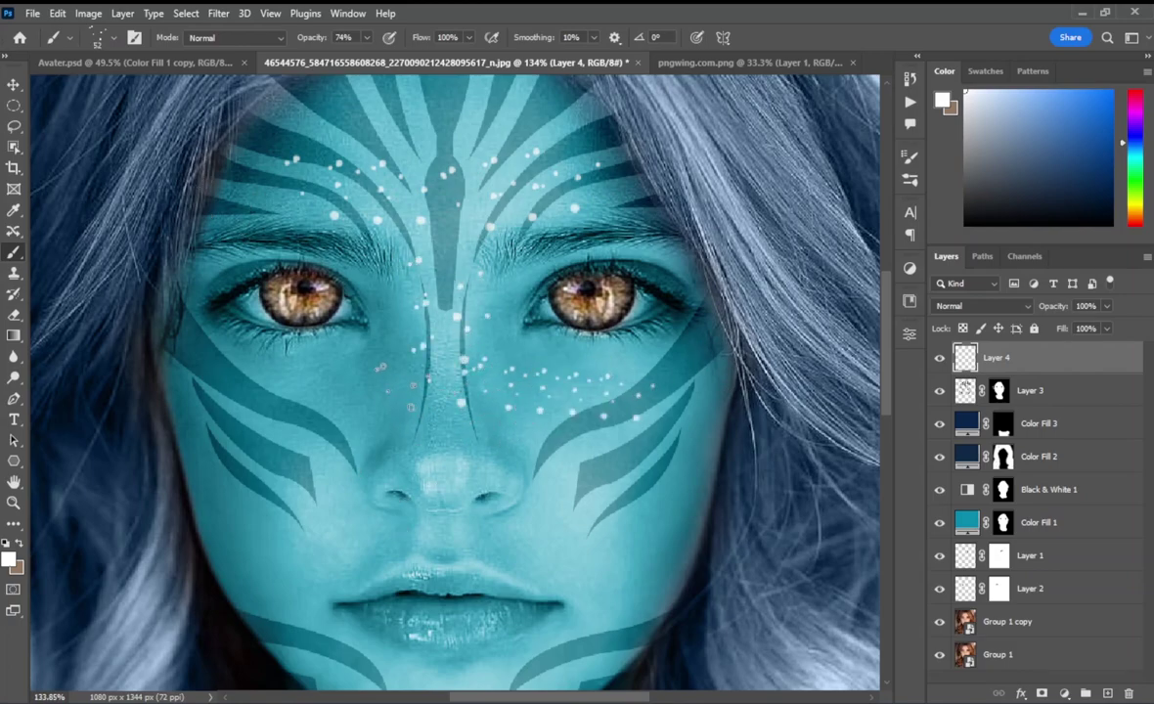
{"action": "left_click_drag", "start_coordinate": [396, 387], "coordinate": [294, 403]}
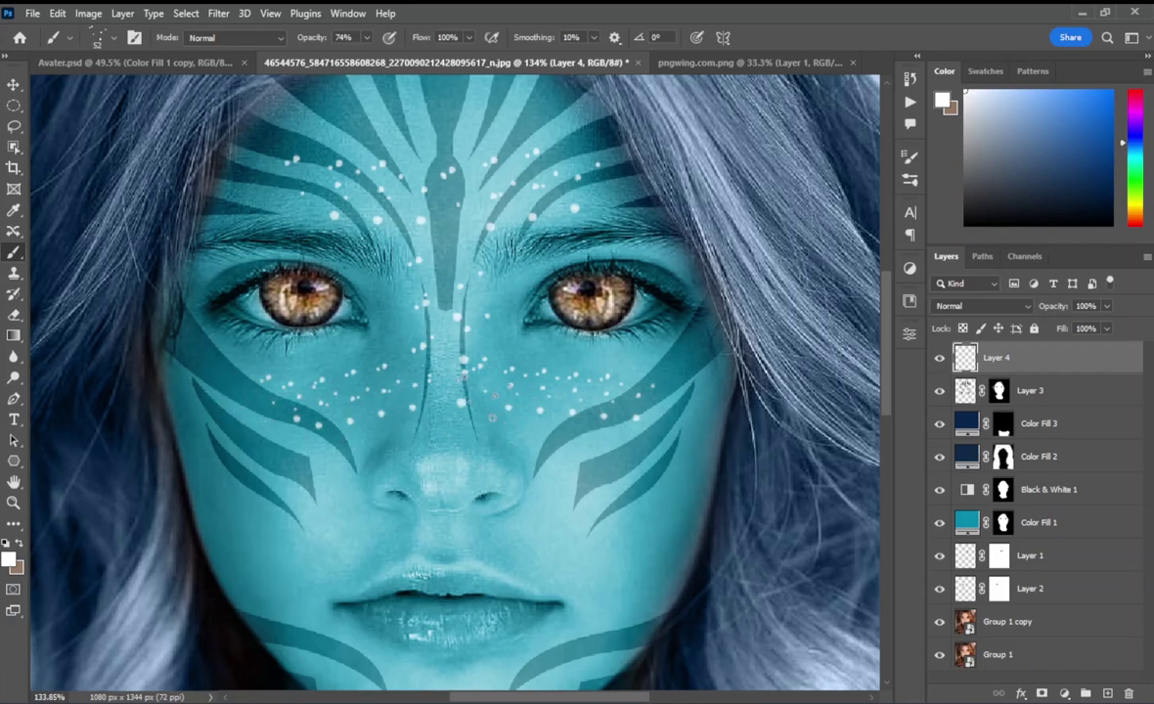
Redo the left-cheek dots, then dab a few larger dots on the right cheek
{"action": "key", "text": "ctrl+z"}
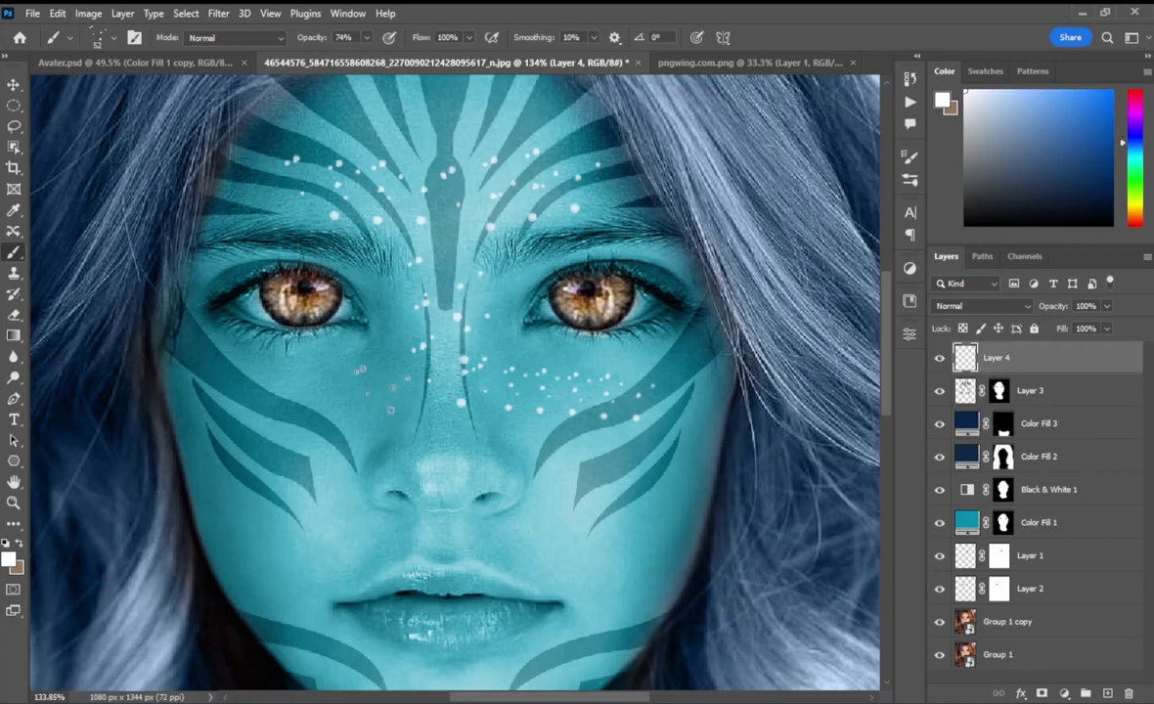
{"action": "left_click_drag", "start_coordinate": [401, 398], "coordinate": [347, 396]}
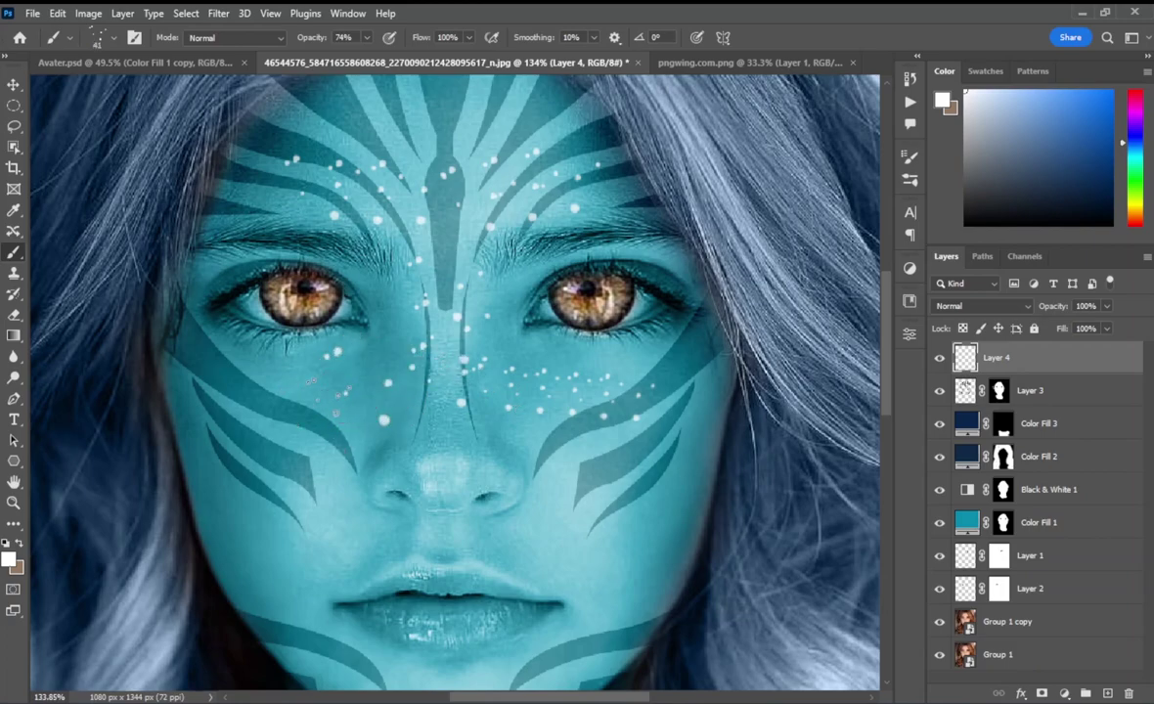
{"action": "left_click_drag", "start_coordinate": [342, 396], "coordinate": [235, 391]}
{"action": "key", "text": "ctrl+z"}
{"action": "key", "text": "ctrl+z"}
{"action": "key", "text": "ctrl+z"}
{"action": "left_click_drag", "start_coordinate": [507, 375], "coordinate": [516, 379]}
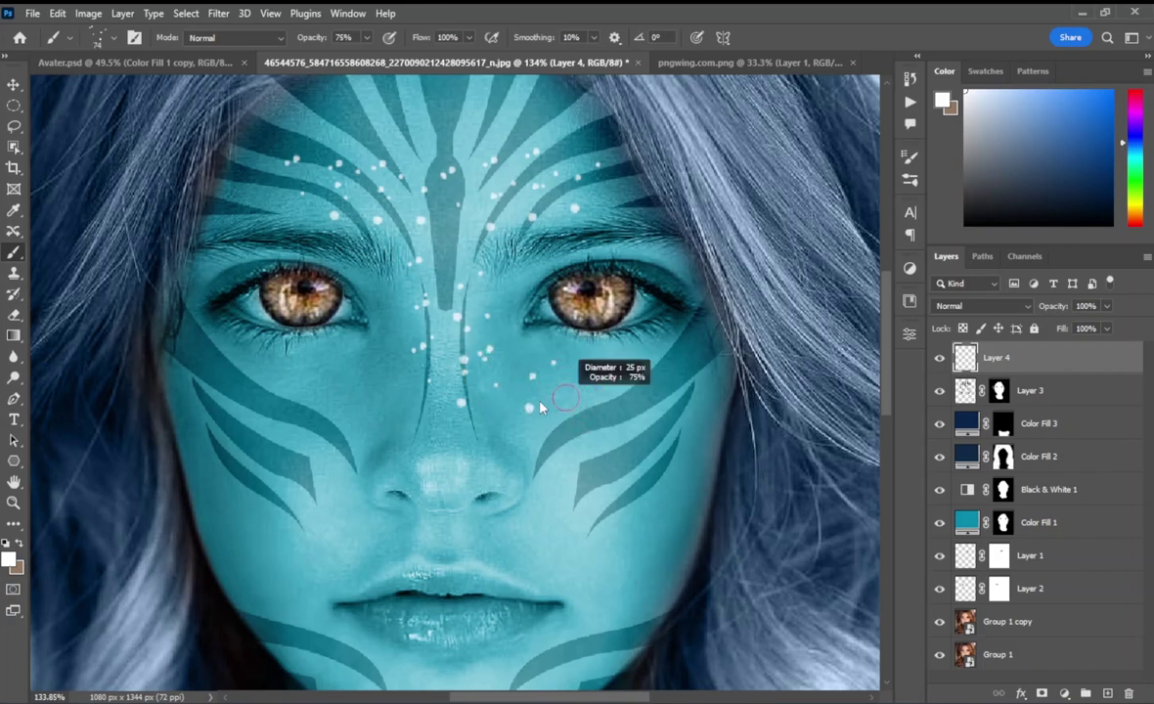
{"action": "left_click", "coordinate": [567, 391]}
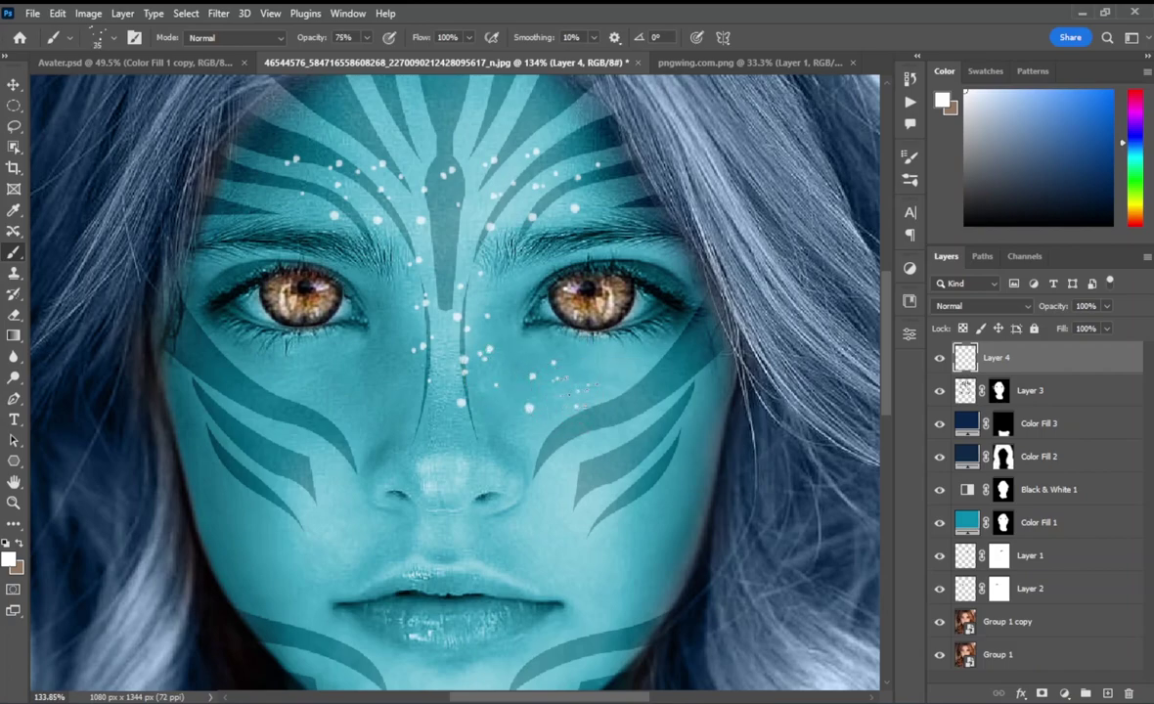
Readjust the brush size and scatter more white dots over the left cheek
{"action": "right_click", "coordinate": [623, 390], "text": "ctrl"}
{"action": "key", "text": "Escape"}
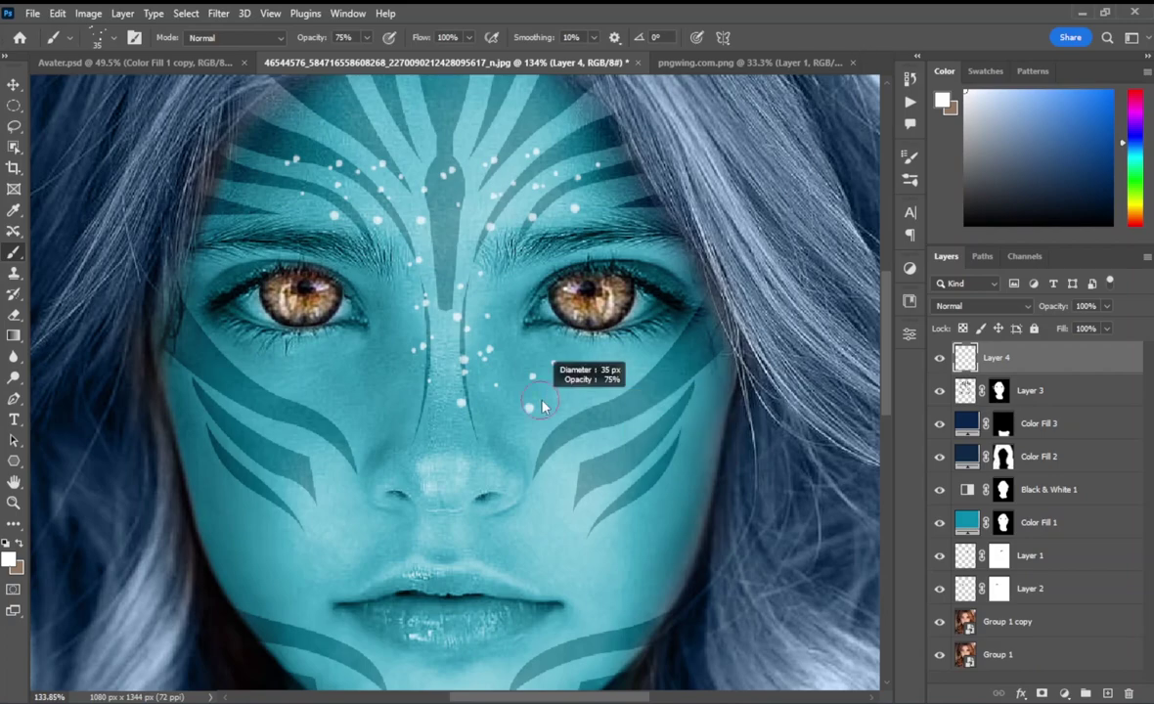
{"action": "left_click_drag", "start_coordinate": [542, 380], "coordinate": [553, 380]}
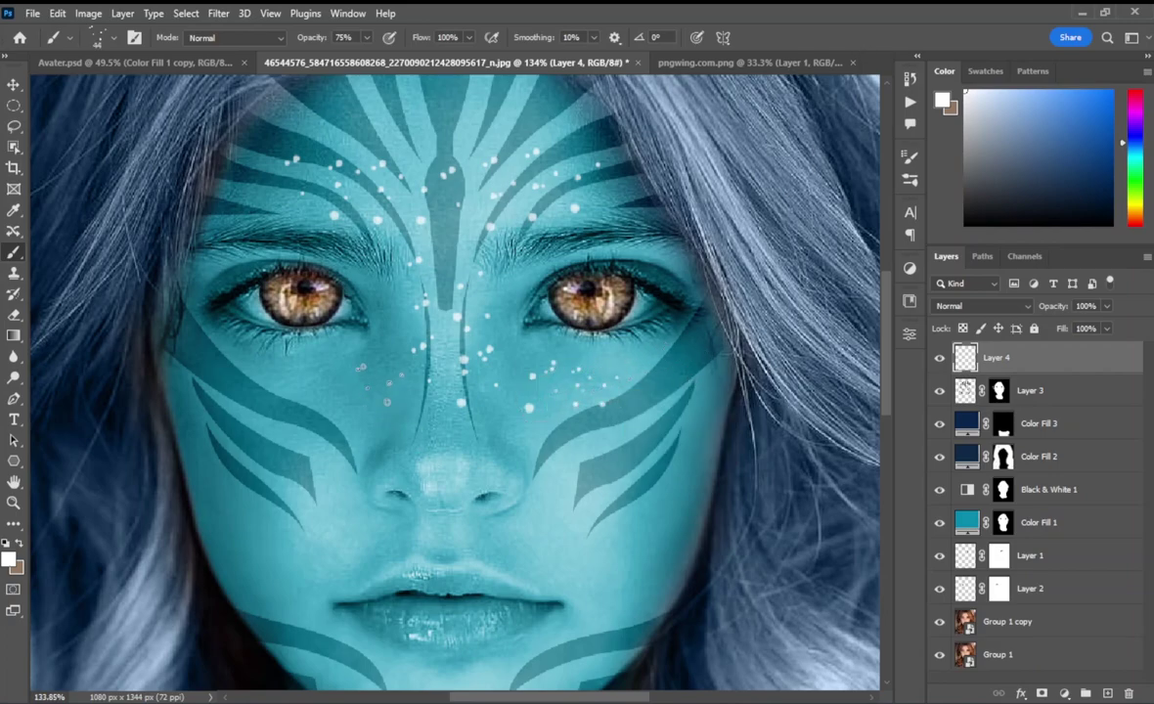
{"action": "mouse_move", "coordinate": [376, 375]}
{"action": "left_mouse_down"}
{"action": "mouse_move", "coordinate": [391, 376]}
{"action": "mouse_move", "coordinate": [377, 376]}
{"action": "left_mouse_up"}
{"action": "key", "text": "ctrl+z"}
{"action": "left_click_drag", "start_coordinate": [350, 350], "coordinate": [342, 399]}
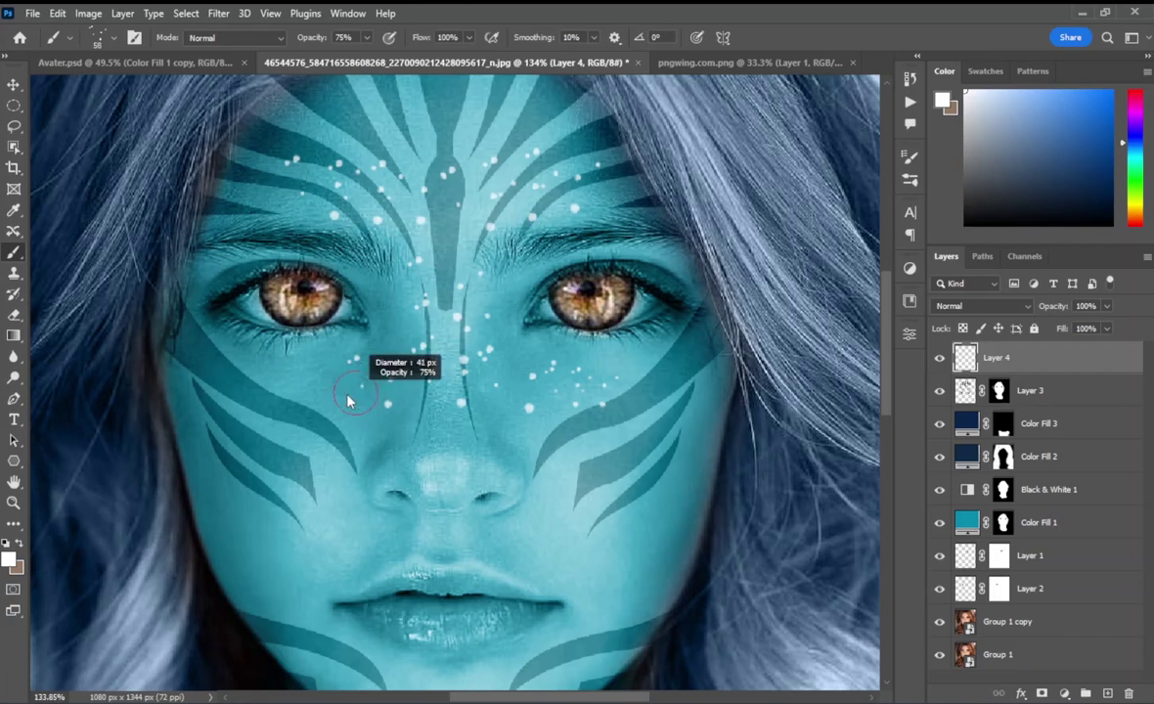
{"action": "left_click", "coordinate": [347, 396]}
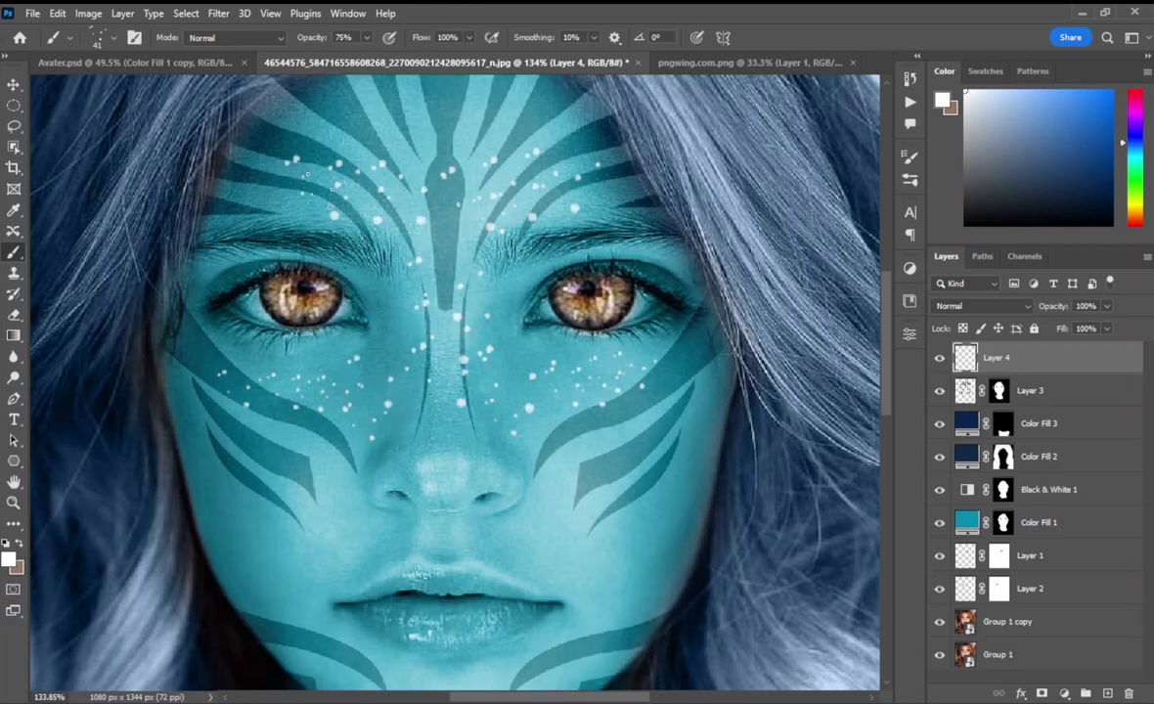
{"action": "scroll", "coordinate": [528, 311], "scroll_direction": "down", "scroll_amount": 3}
Convert Layer 4 to a smart object and set a Gaussian Blur radius of 1 pixel
{"action": "scroll", "coordinate": [528, 311], "scroll_direction": "down", "scroll_amount": 2}
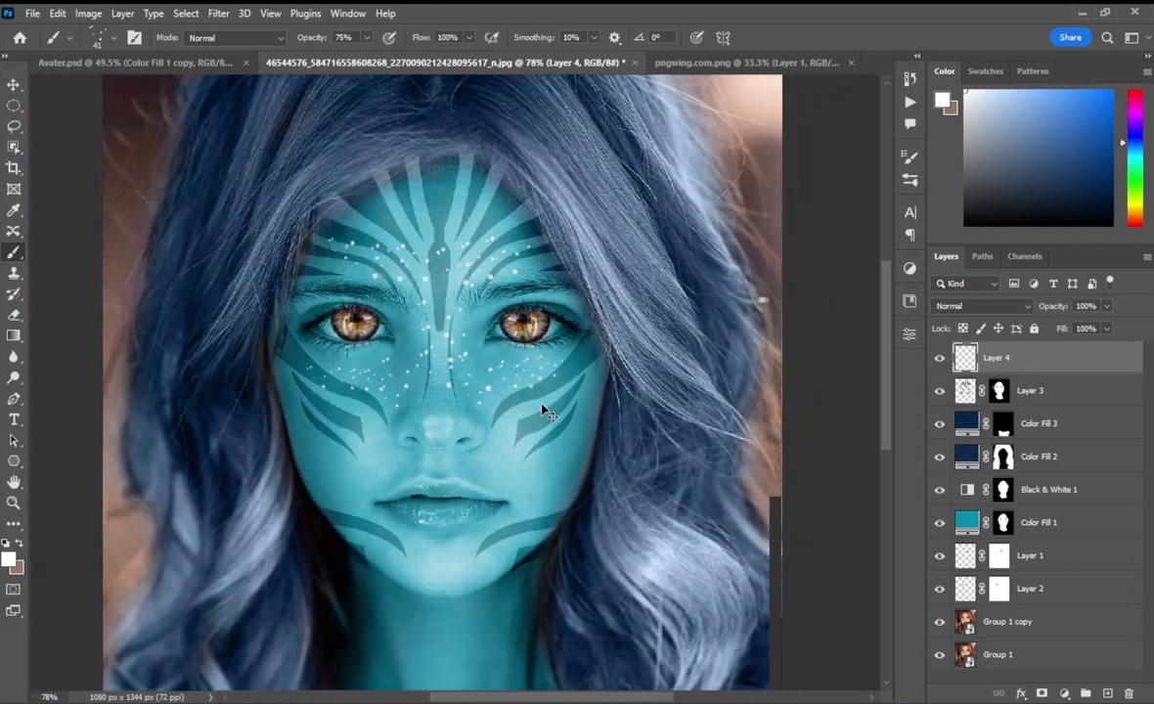
{"action": "right_click", "coordinate": [1039, 367]}
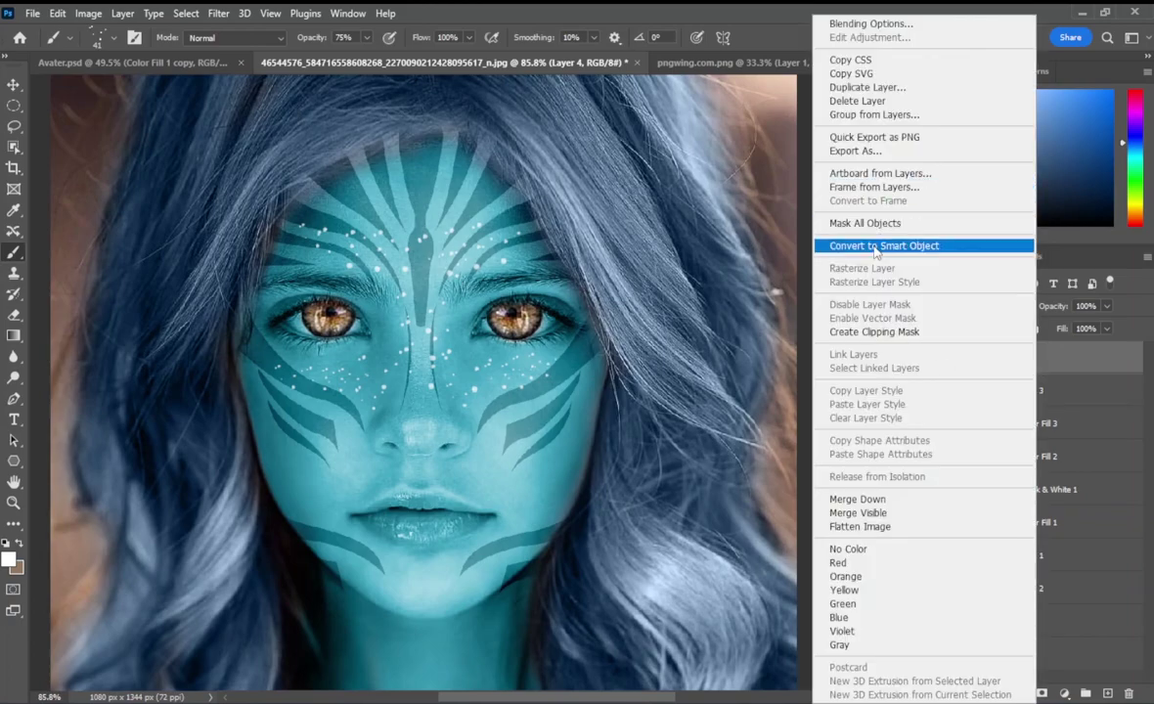
{"action": "left_click", "coordinate": [860, 248]}
{"action": "left_click", "coordinate": [218, 12]}
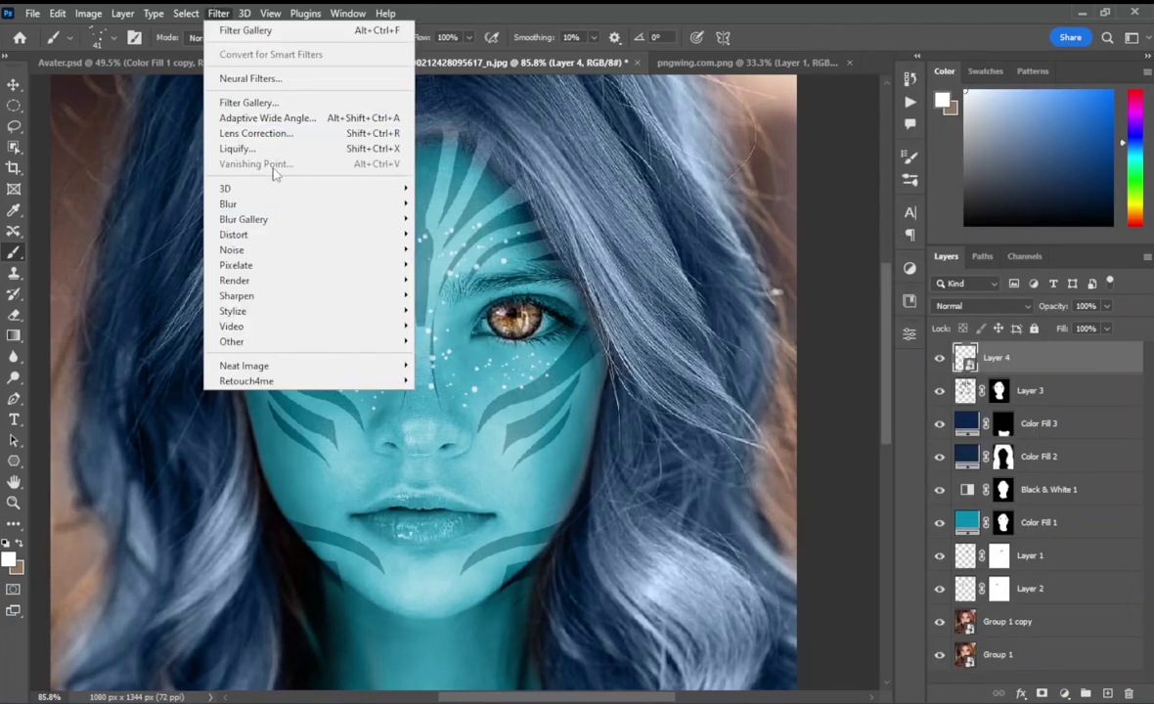
{"action": "mouse_move", "coordinate": [228, 204]}
{"action": "left_click", "coordinate": [458, 264]}
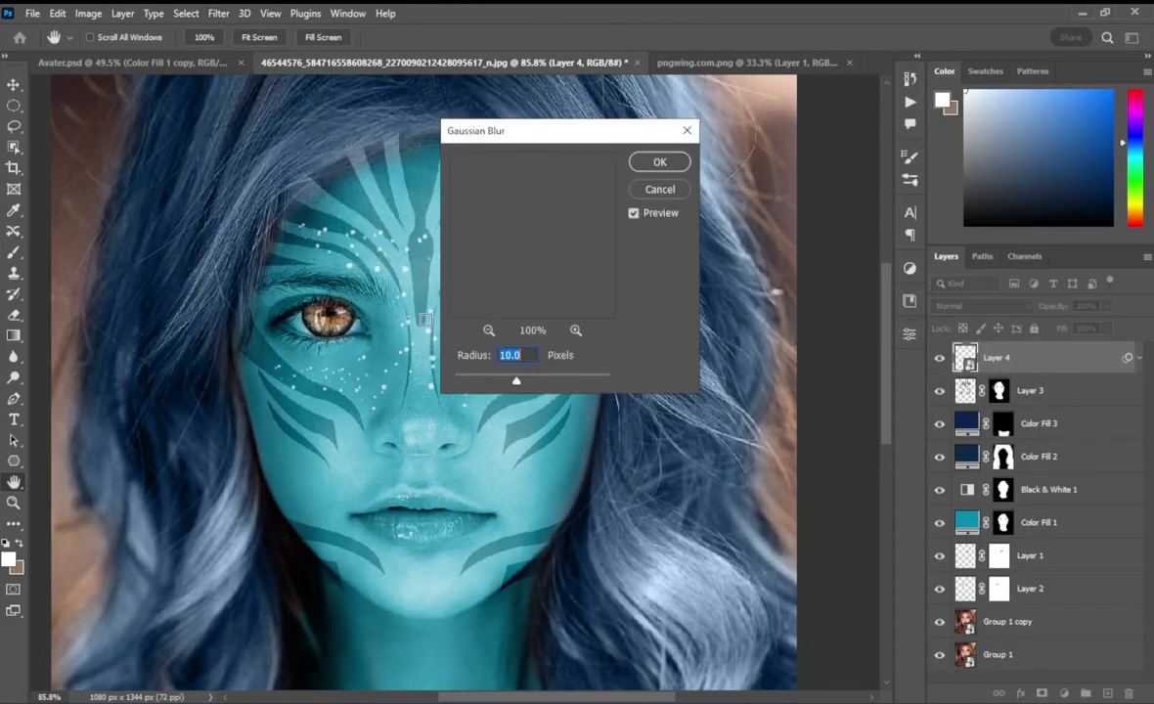
{"action": "left_click_drag", "start_coordinate": [487, 382], "coordinate": [464, 383]}
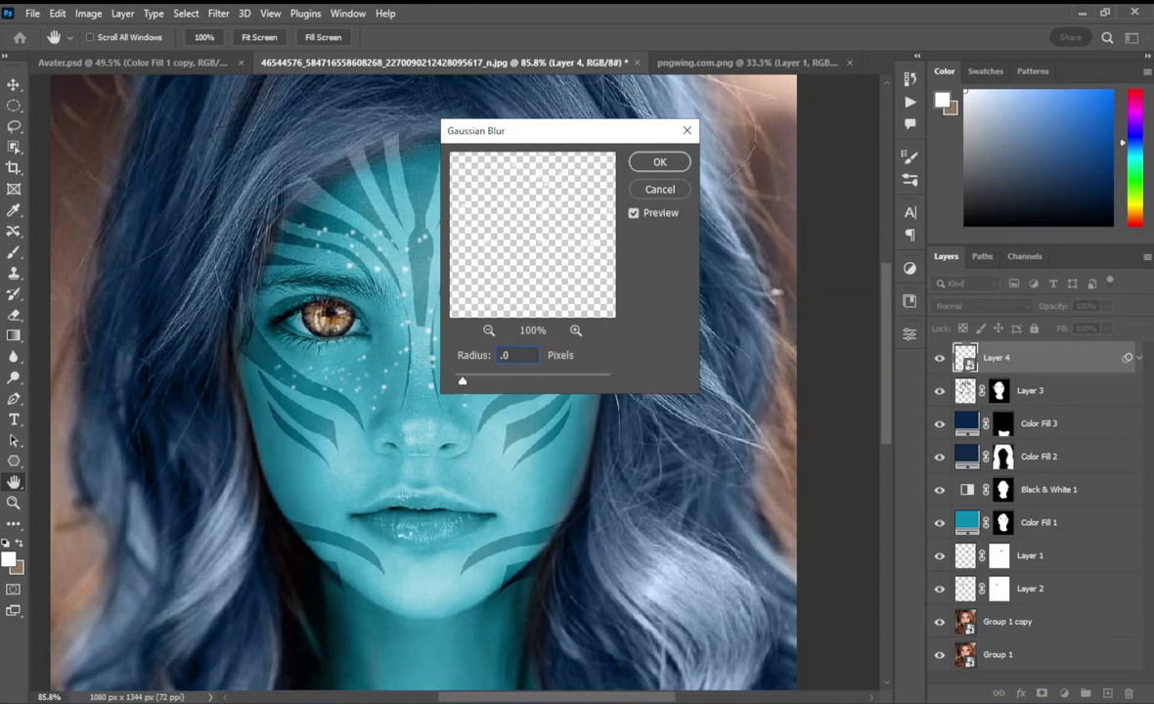
{"action": "type", "text": "0.5"}
Apply the 1-pixel Gaussian Blur to the freckle dots
{"action": "key", "text": "Return"}
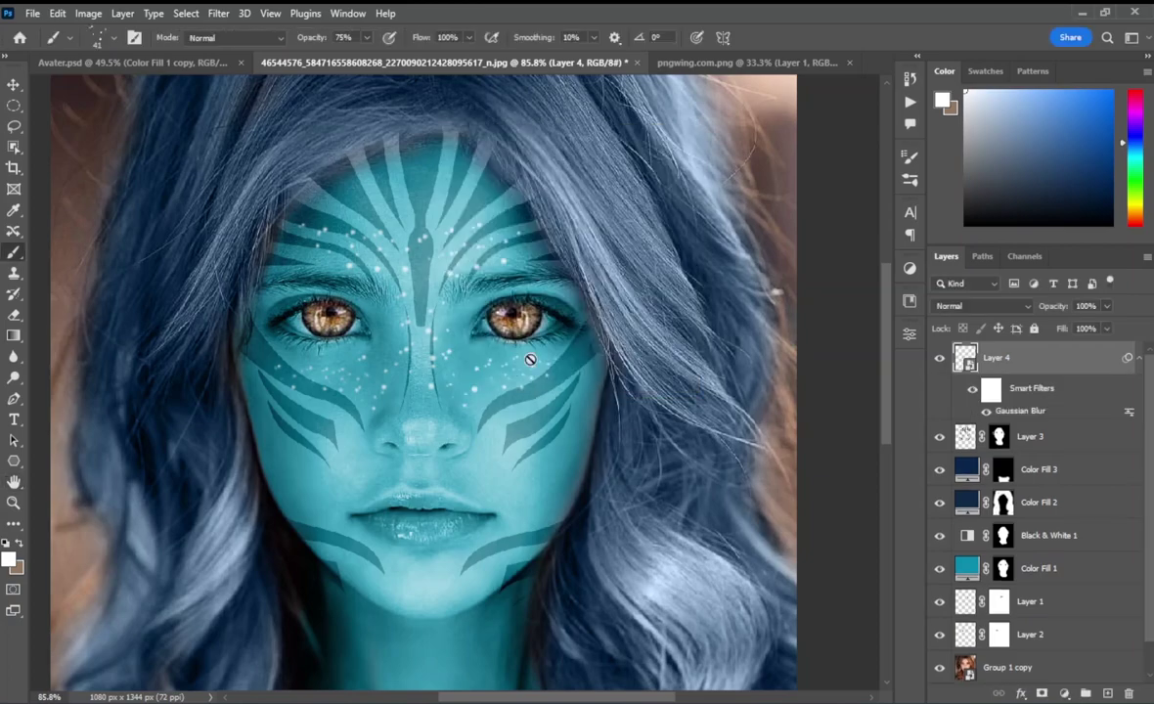
{"action": "scroll", "coordinate": [595, 425], "scroll_direction": "right", "scroll_amount": 1}
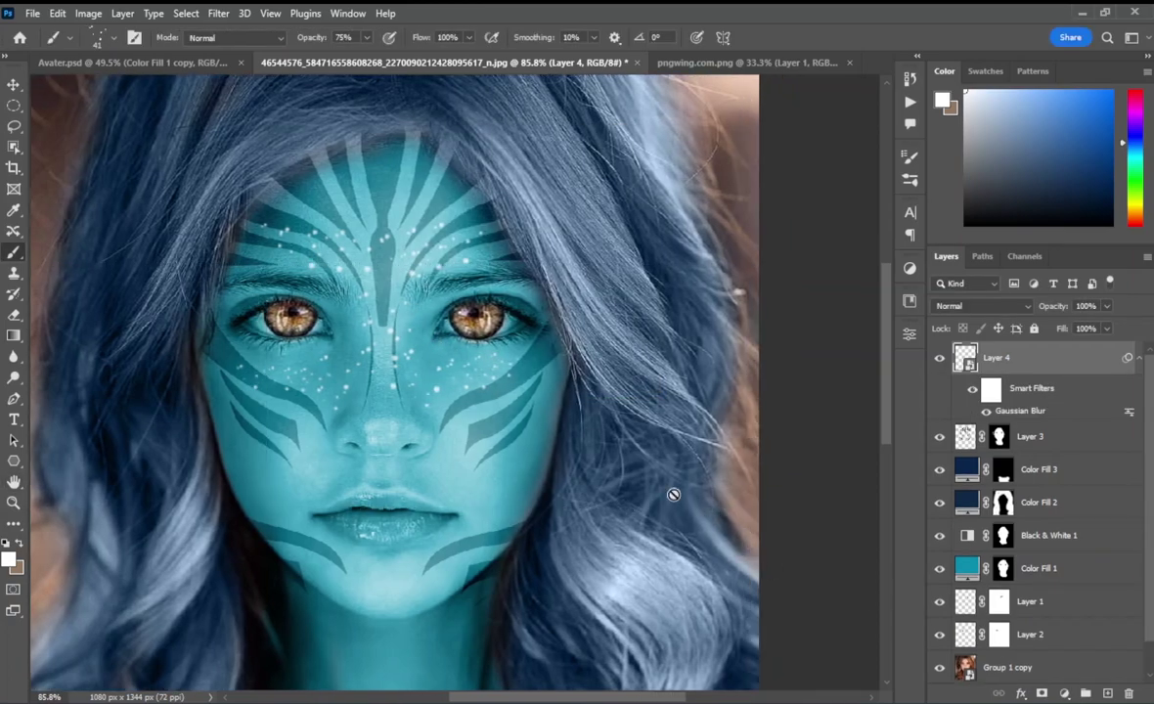
{"action": "scroll", "coordinate": [612, 416], "scroll_direction": "down", "scroll_amount": 3}
{"action": "scroll", "coordinate": [612, 416], "scroll_direction": "down", "scroll_amount": 1}
{"action": "scroll", "coordinate": [600, 438], "scroll_direction": "down", "scroll_amount": 1}
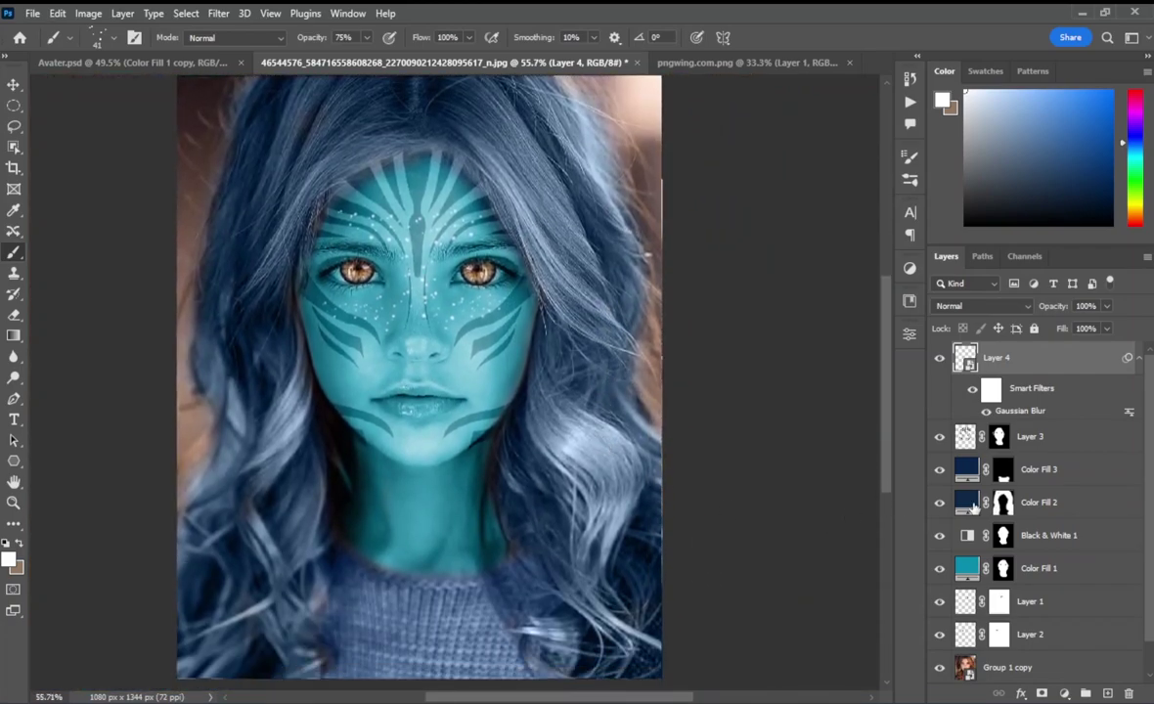
Shift the Color Fill 3 and Color Fill 2 colours to a new deep navy blue
{"action": "double_click", "coordinate": [966, 470]}
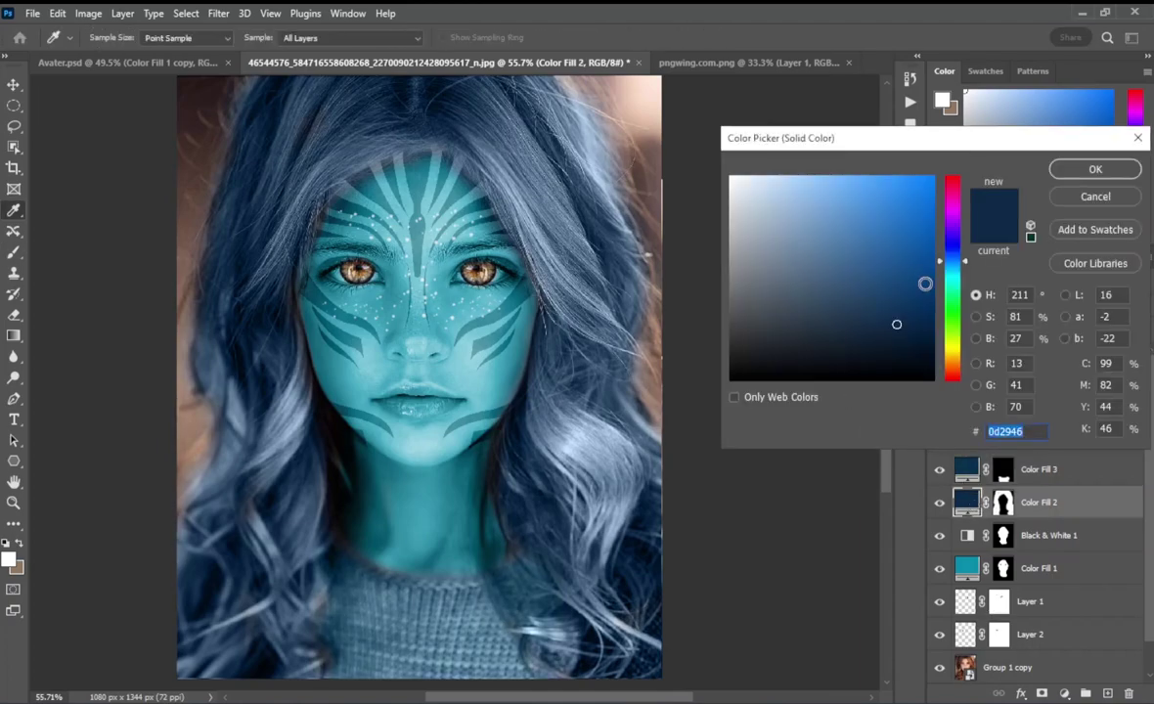
{"action": "left_click_drag", "start_coordinate": [925, 284], "coordinate": [920, 327]}
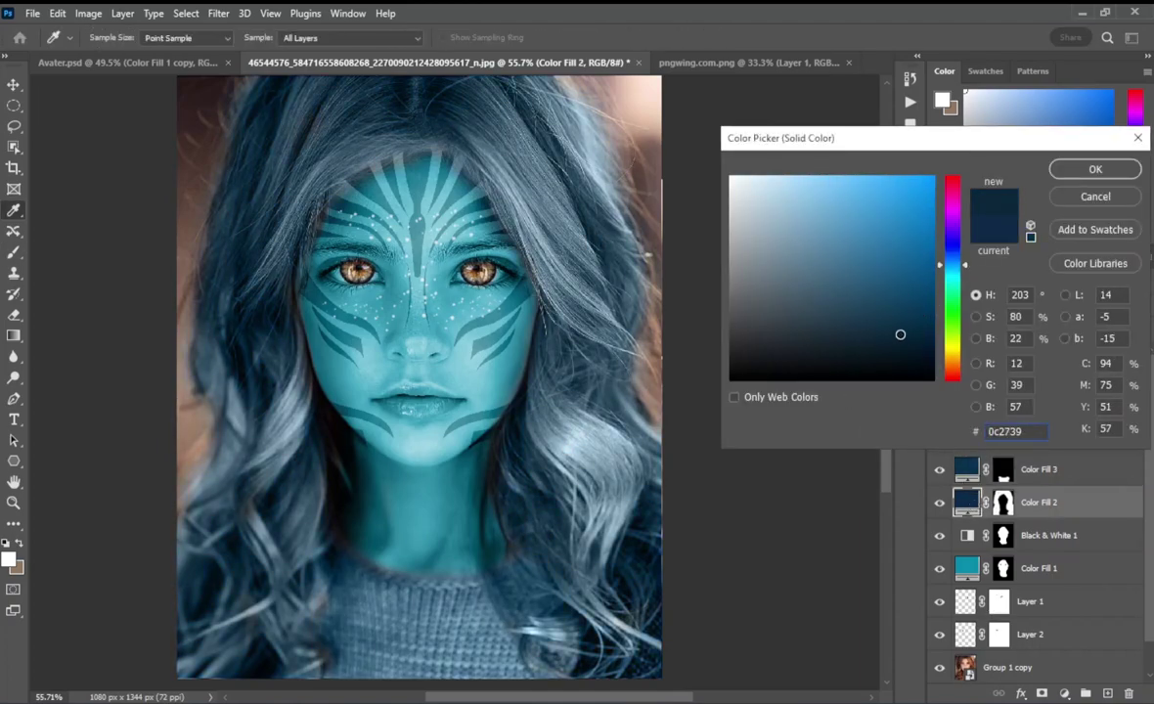
{"action": "left_click_drag", "start_coordinate": [920, 327], "coordinate": [897, 316]}
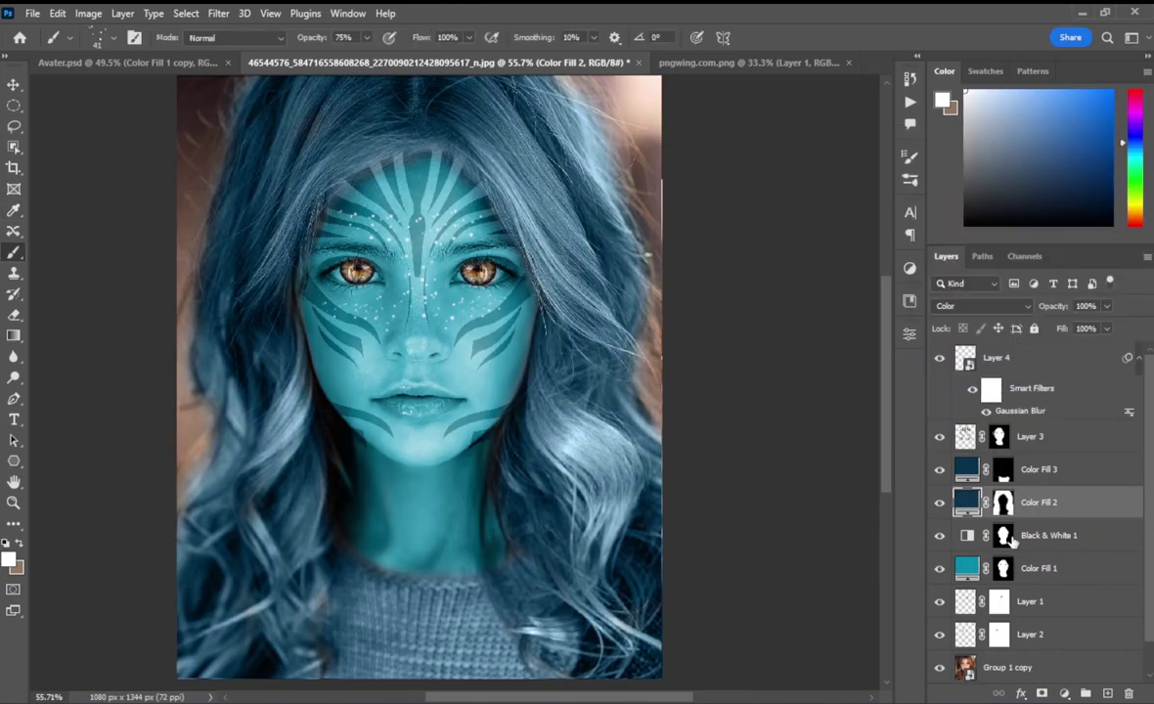
Add a Moonlight Color Lookup layer above the freckle layer, then delete it
{"action": "left_click", "coordinate": [1094, 355]}
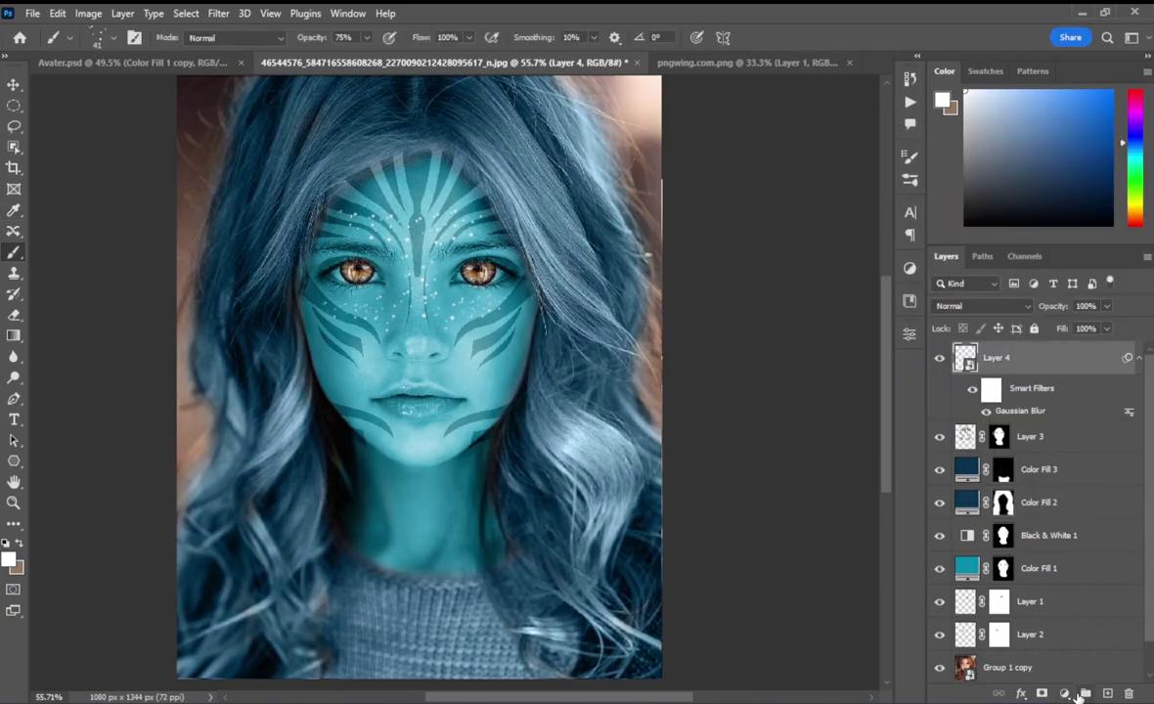
{"action": "left_click", "coordinate": [1064, 693]}
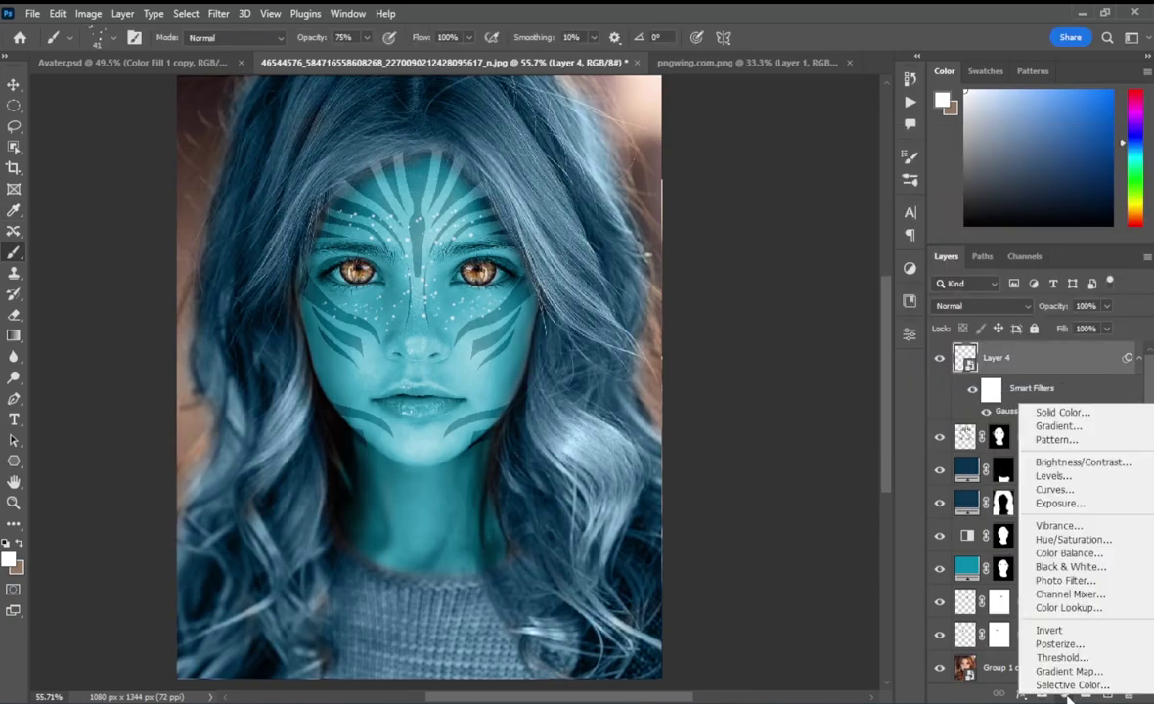
{"action": "left_click", "coordinate": [1068, 608]}
{"action": "left_click", "coordinate": [858, 383]}
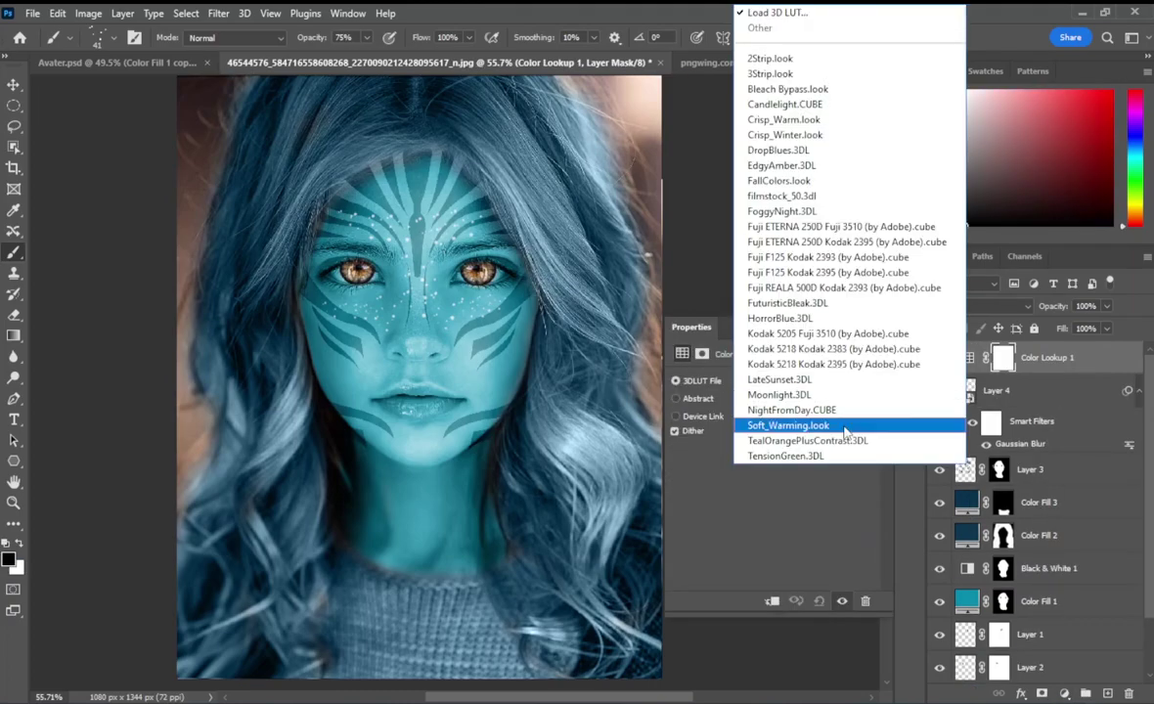
{"action": "left_click", "coordinate": [822, 392]}
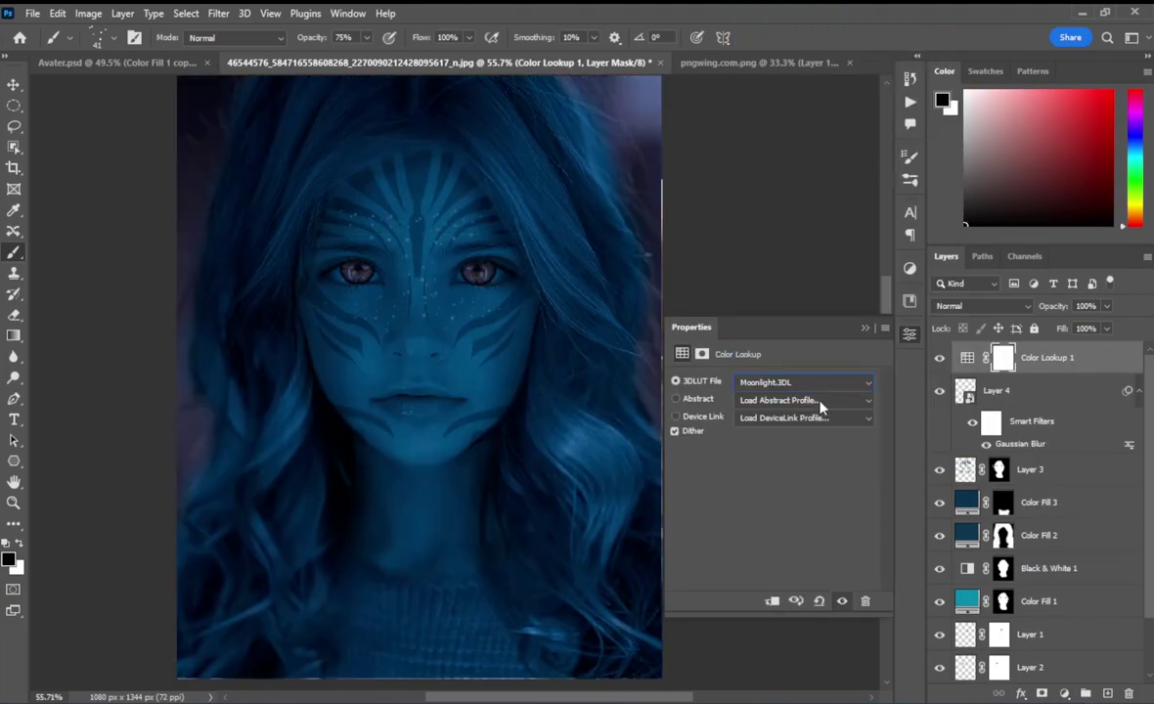
{"action": "left_click", "coordinate": [863, 329]}
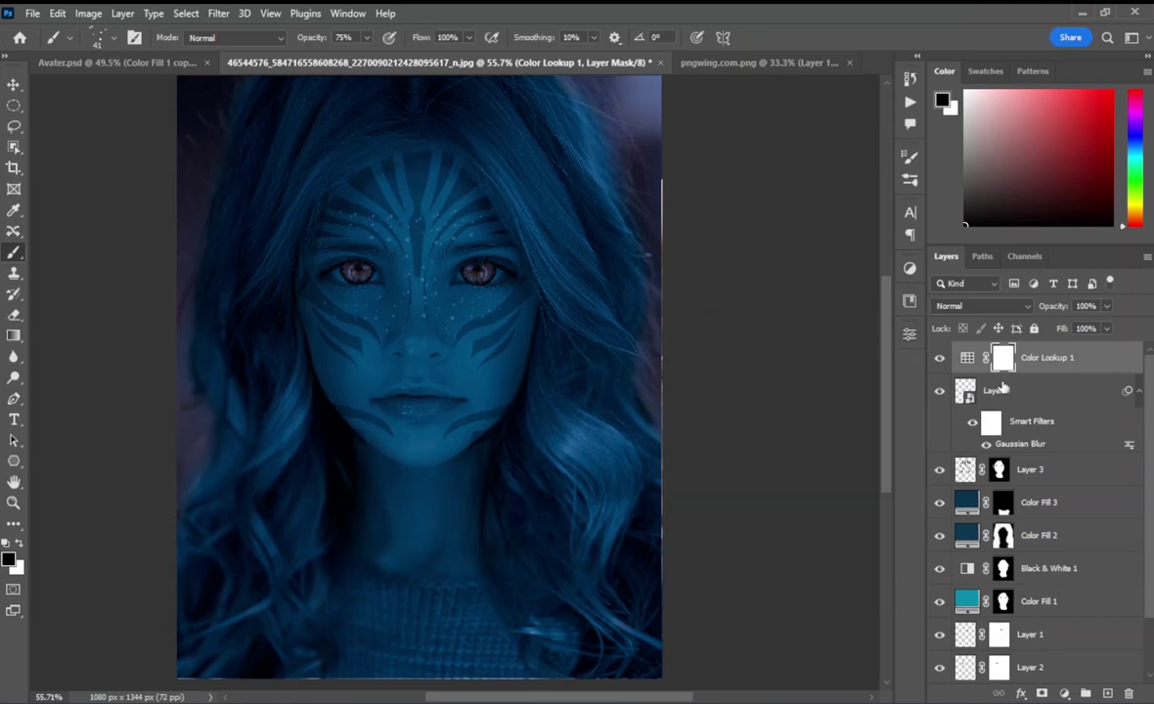
{"action": "key", "text": "Delete"}
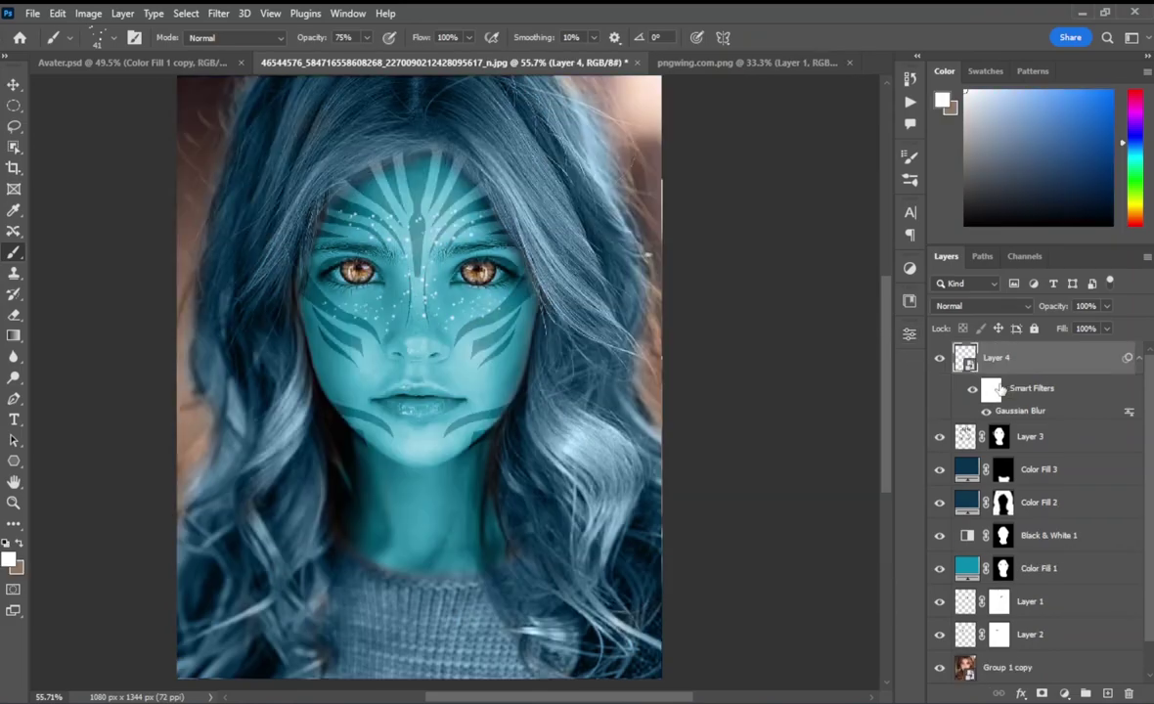
Re-add a Color Lookup adjustment using the Moonlight 3DLUT file
{"action": "left_click", "coordinate": [1069, 692]}
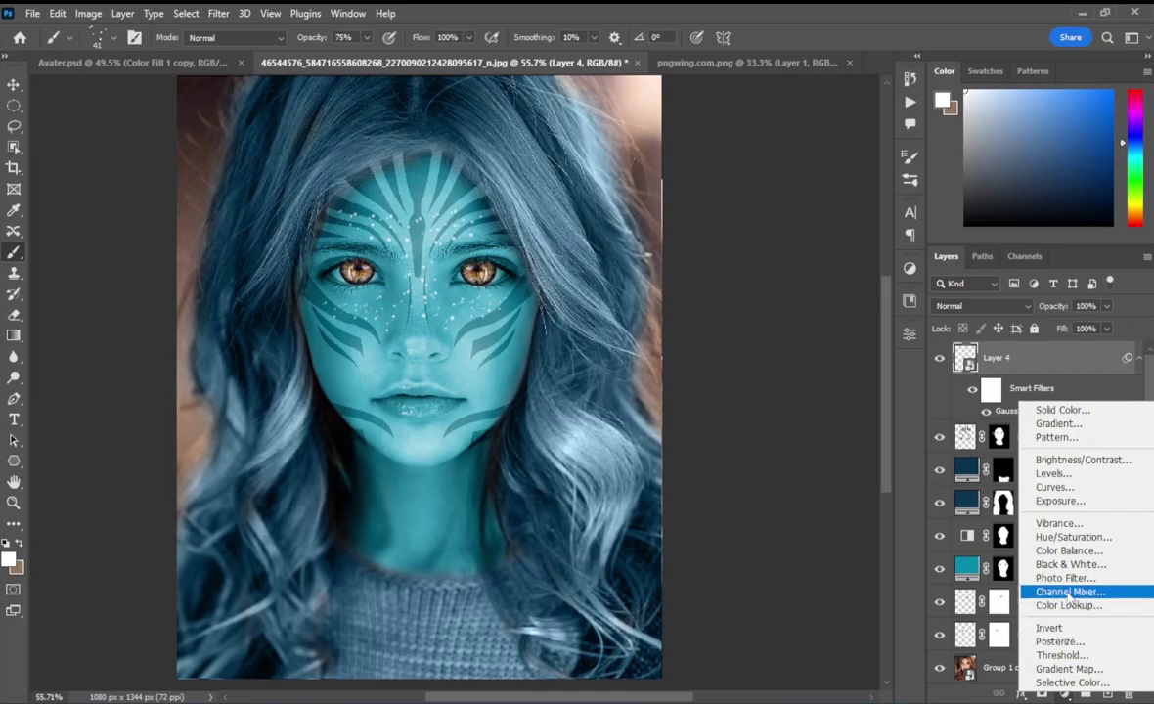
{"action": "left_click", "coordinate": [1068, 605]}
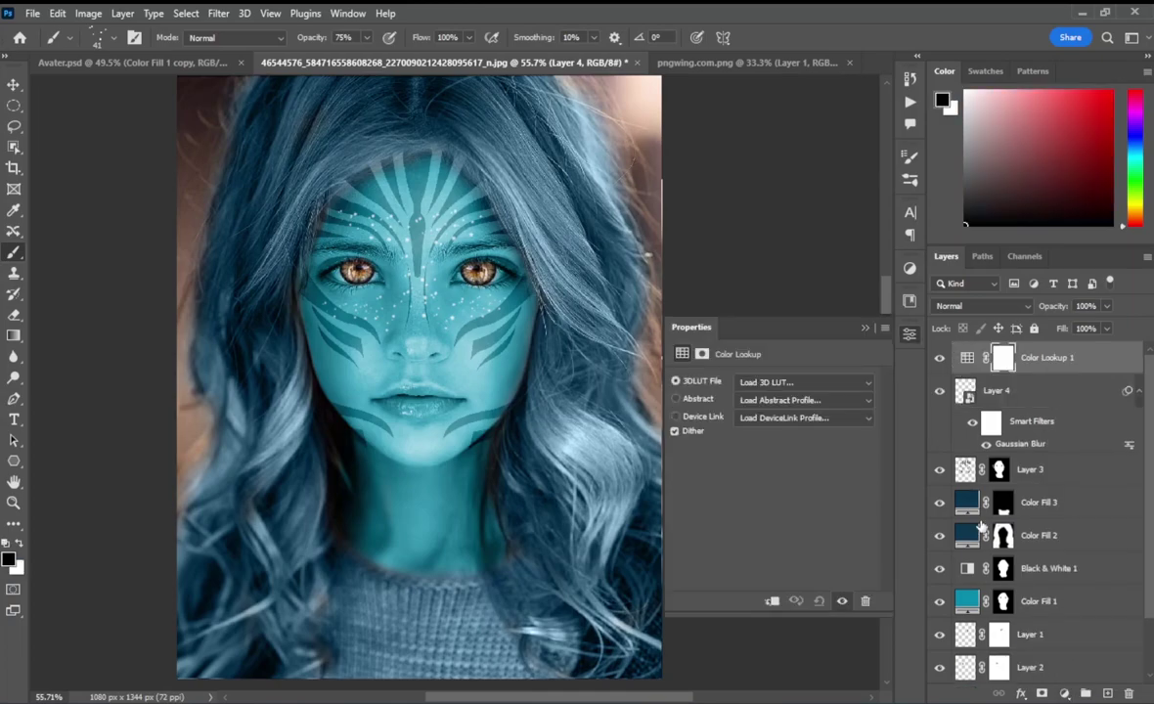
{"action": "left_click", "coordinate": [812, 379]}
{"action": "left_click", "coordinate": [828, 394]}
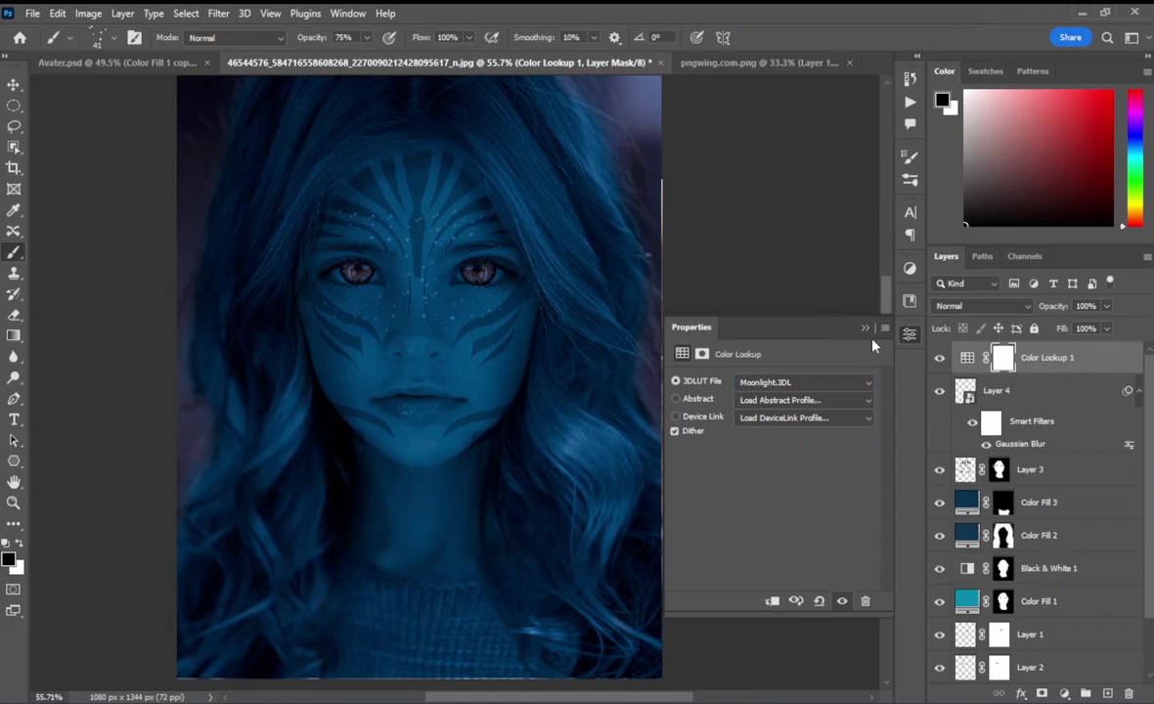
{"action": "left_click", "coordinate": [865, 328]}
{"action": "scroll", "coordinate": [587, 362], "scroll_direction": "down", "scroll_amount": 3}
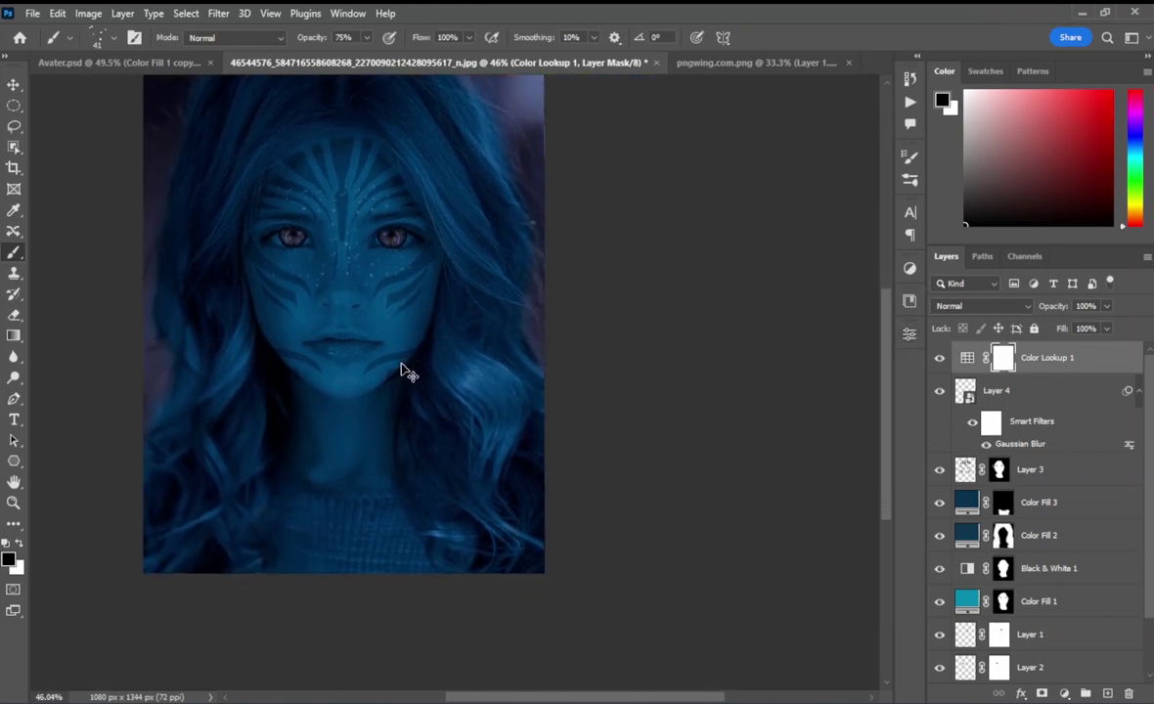
{"action": "scroll", "coordinate": [401, 369], "scroll_direction": "right", "scroll_amount": 2}
{"action": "scroll", "coordinate": [391, 366], "scroll_direction": "up", "scroll_amount": 2}
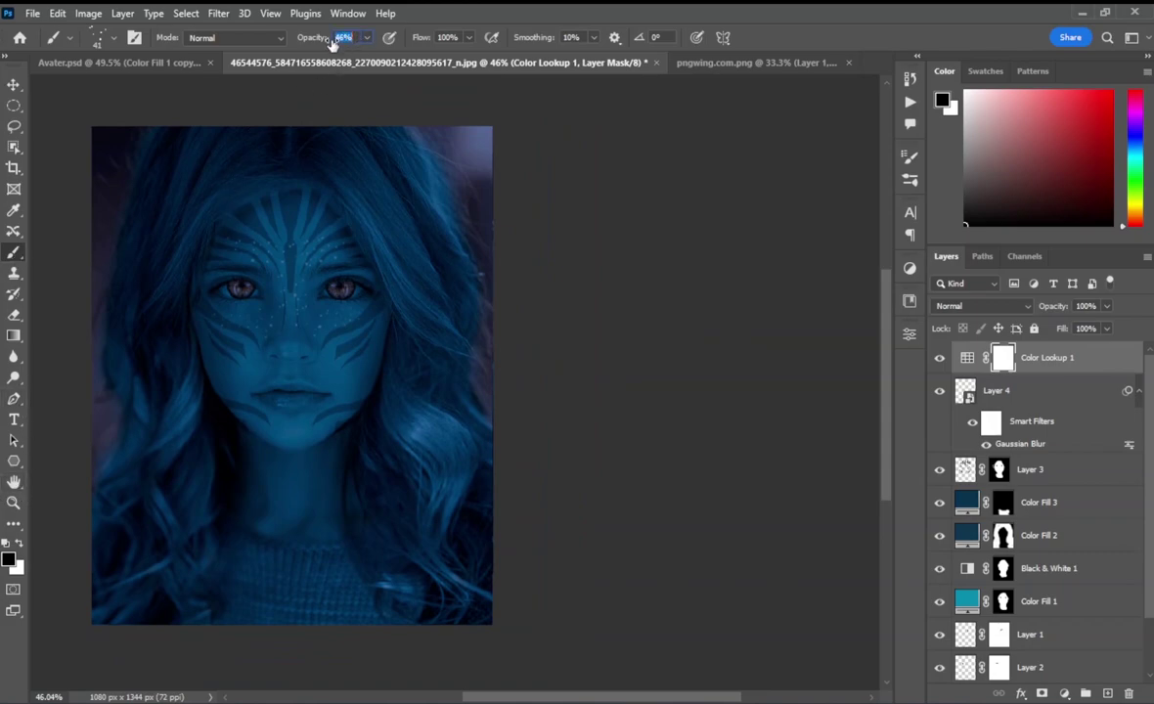
Paint the Color Lookup mask over the neck and face with a soft, low-opacity round brush
{"action": "right_click", "coordinate": [448, 336]}
{"action": "left_click", "coordinate": [480, 391]}
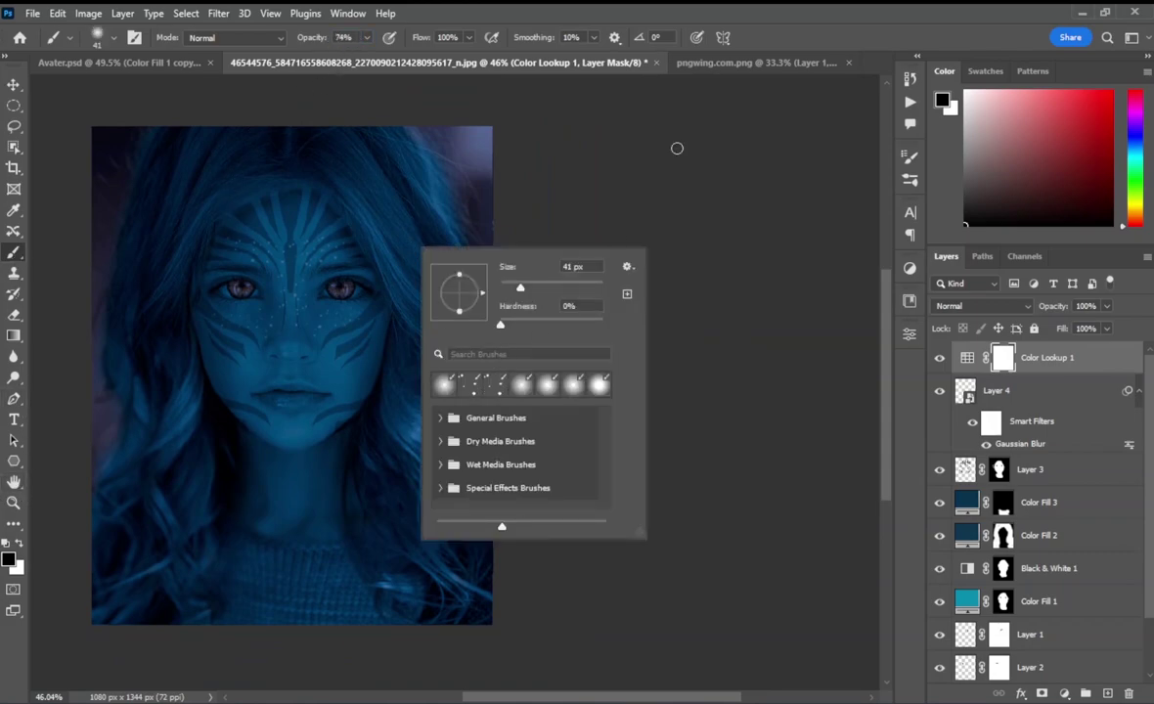
{"action": "key", "text": "2"}
{"action": "key", "text": "6"}
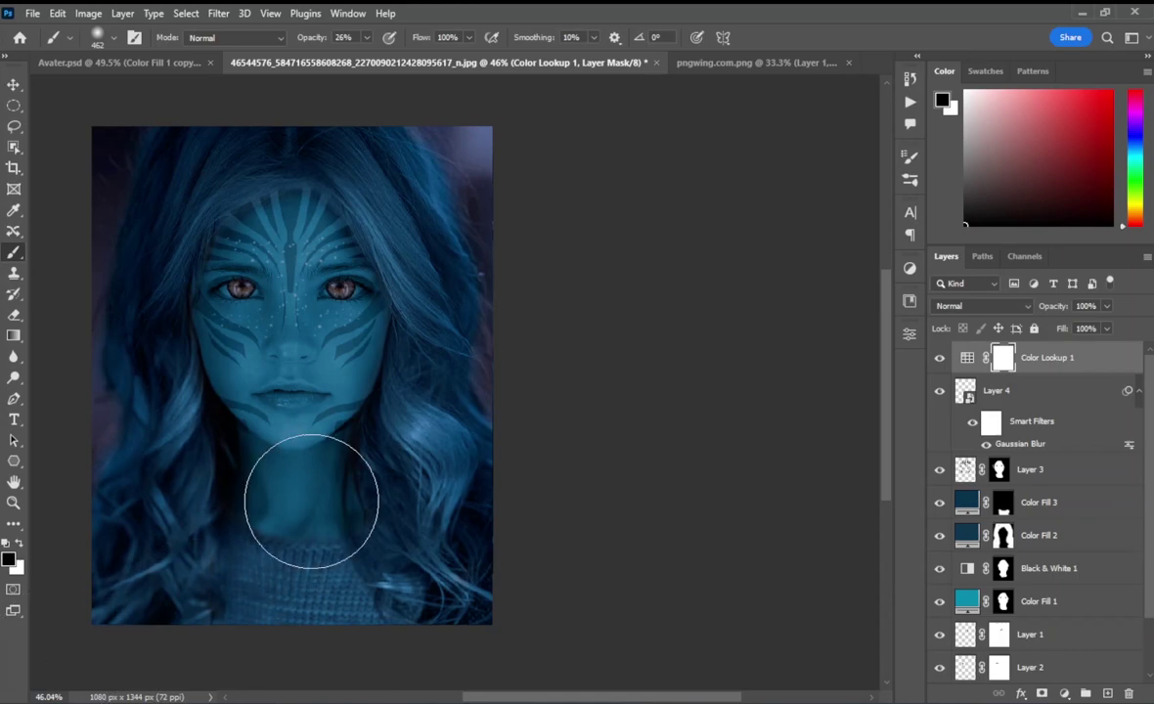
{"action": "left_click_drag", "start_coordinate": [314, 494], "coordinate": [332, 352]}
{"action": "mouse_move", "coordinate": [249, 343]}
{"action": "left_mouse_down"}
{"action": "mouse_move", "coordinate": [288, 443]}
{"action": "mouse_move", "coordinate": [271, 150]}
{"action": "mouse_move", "coordinate": [289, 494]}
{"action": "mouse_move", "coordinate": [253, 474]}
{"action": "left_mouse_up"}
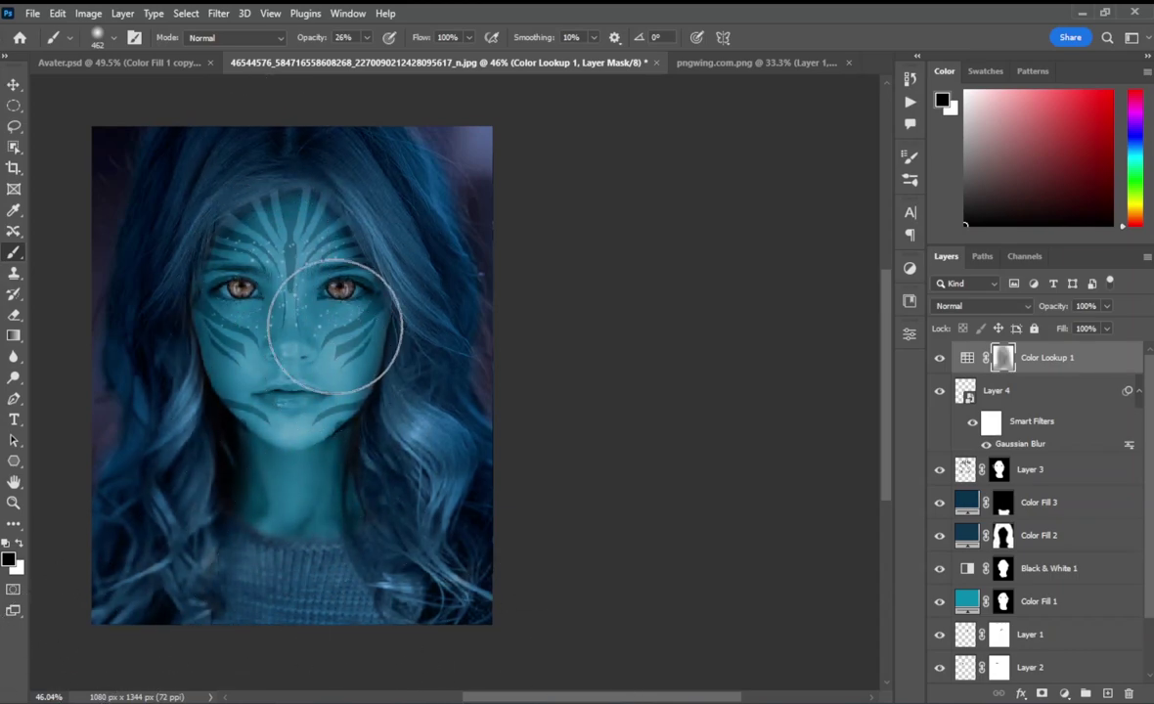
{"action": "scroll", "coordinate": [324, 324], "scroll_direction": "up", "scroll_amount": 2}
{"action": "scroll", "coordinate": [325, 324], "scroll_direction": "up", "scroll_amount": 1}
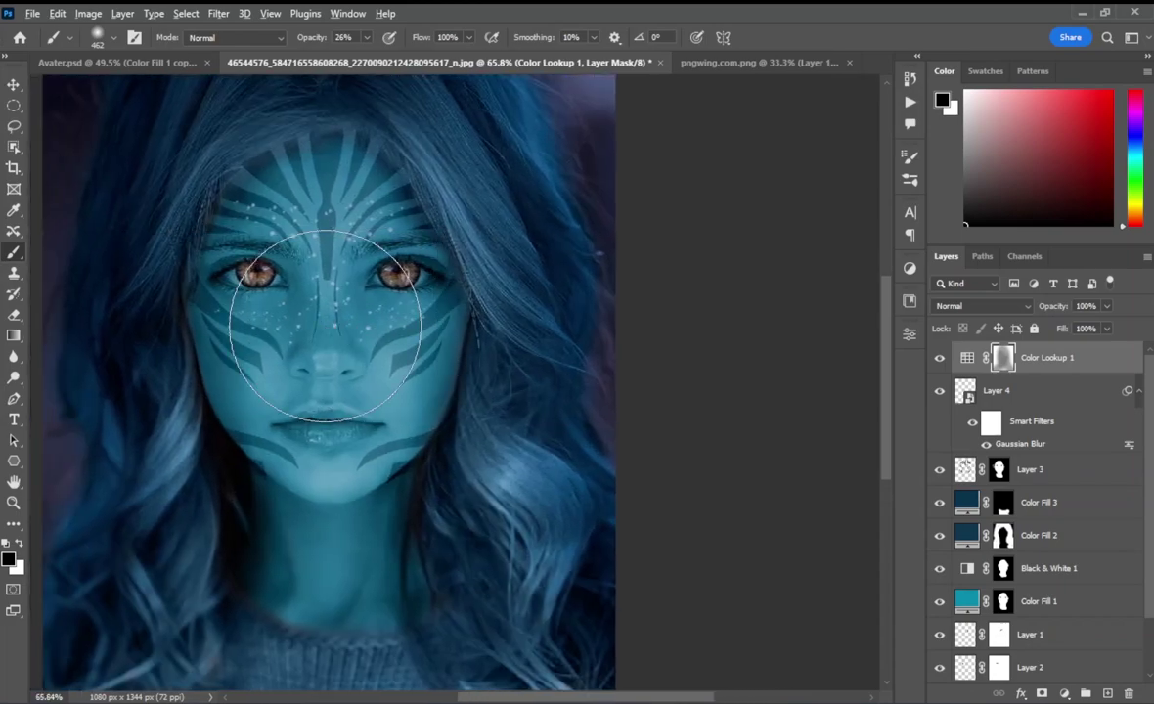
{"action": "scroll", "coordinate": [296, 257], "scroll_direction": "up", "scroll_amount": 1}
{"action": "left_click", "coordinate": [993, 387]}
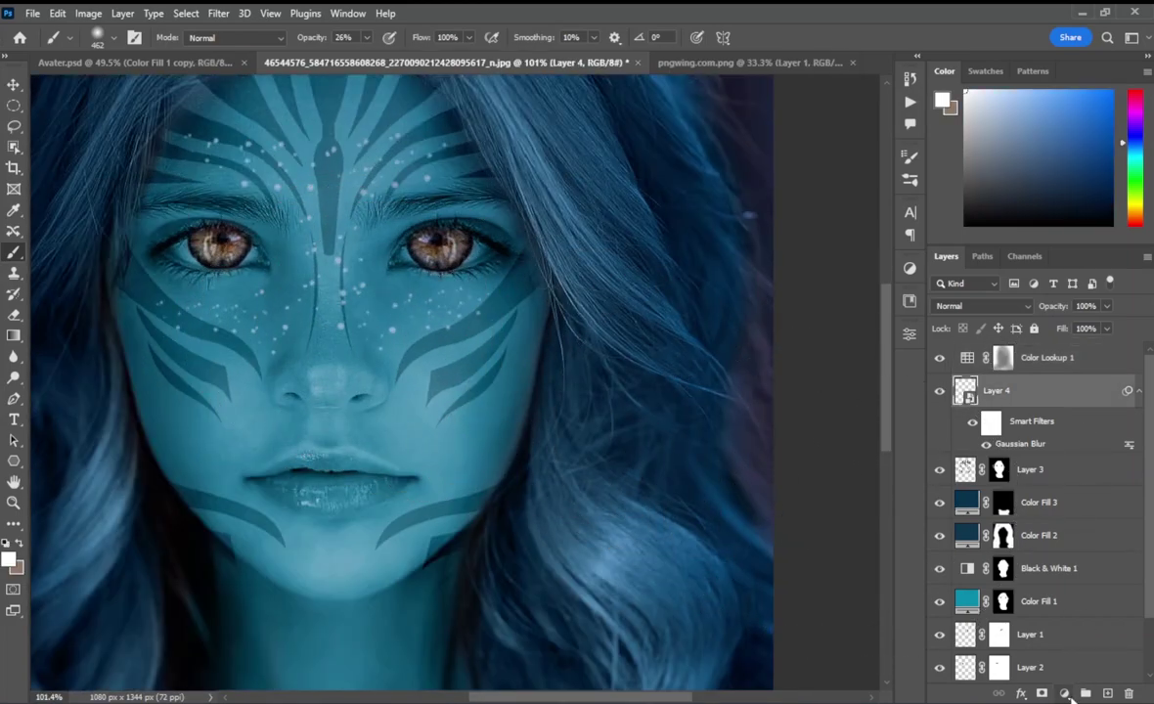
Add a bright green Solid Color fill layer
{"action": "left_click", "coordinate": [1066, 694]}
{"action": "left_click", "coordinate": [1065, 695]}
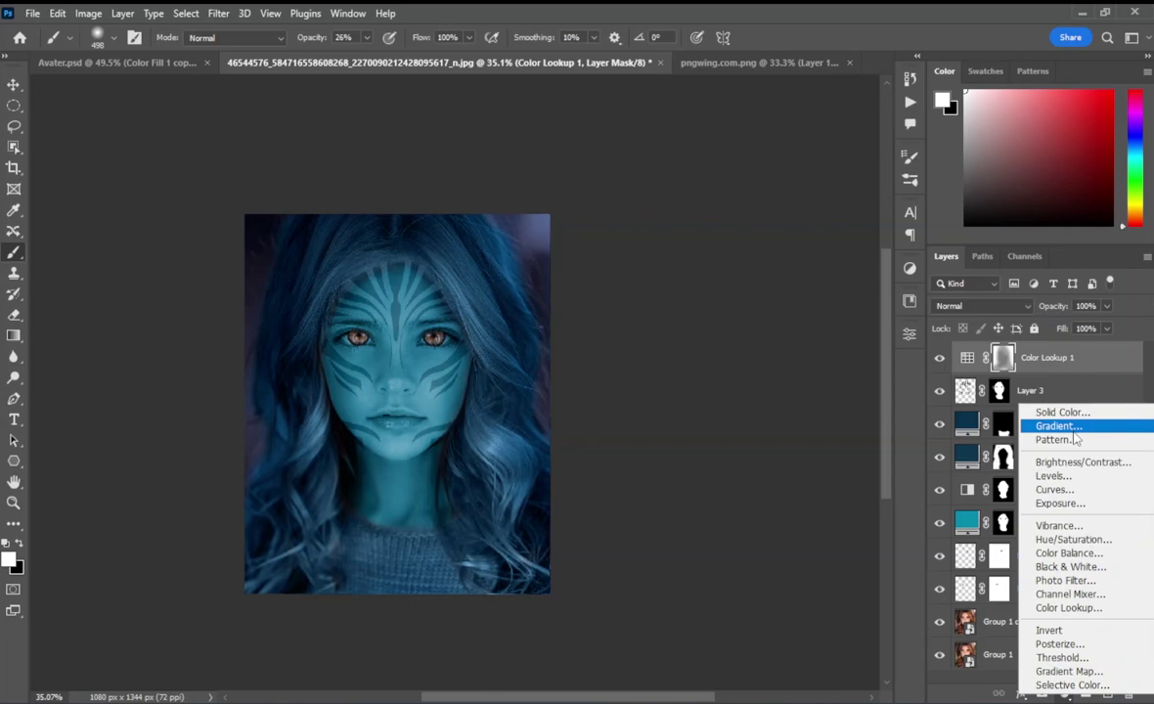
{"action": "left_click", "coordinate": [1056, 410]}
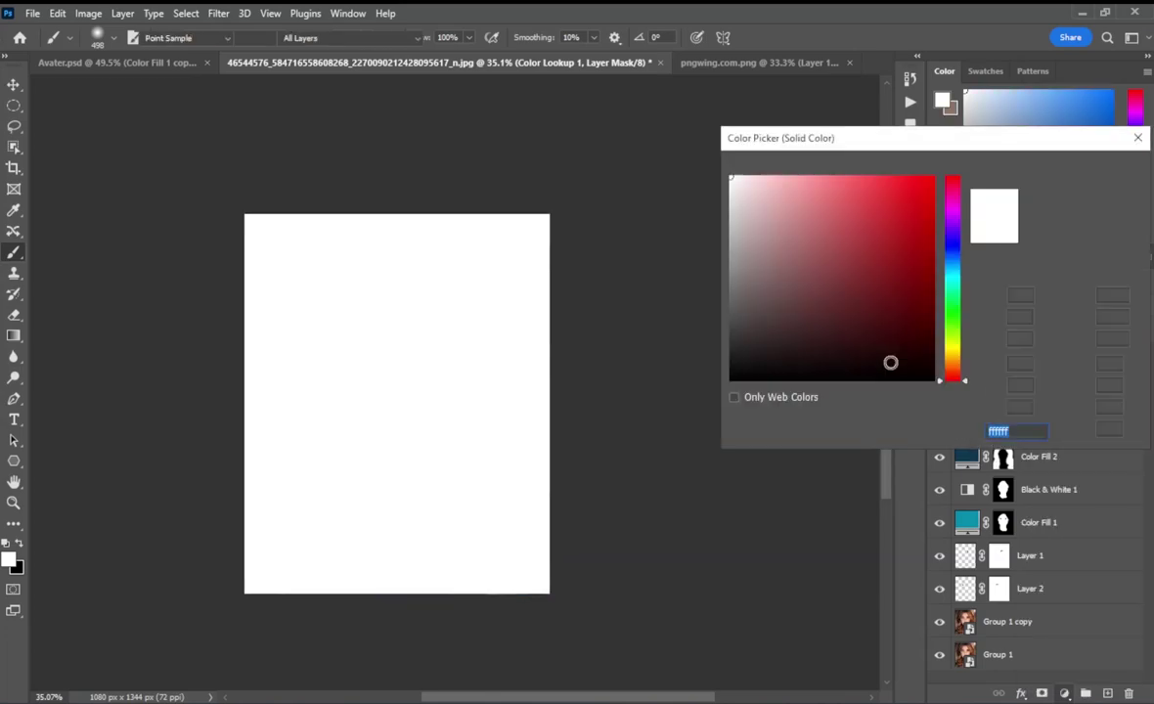
{"action": "left_click", "coordinate": [956, 328]}
{"action": "left_click", "coordinate": [910, 185]}
{"action": "left_click", "coordinate": [905, 217]}
{"action": "left_click", "coordinate": [1095, 168]}
Invert the green fill's mask to black and set its blend mode to Color
{"action": "key", "text": "b"}
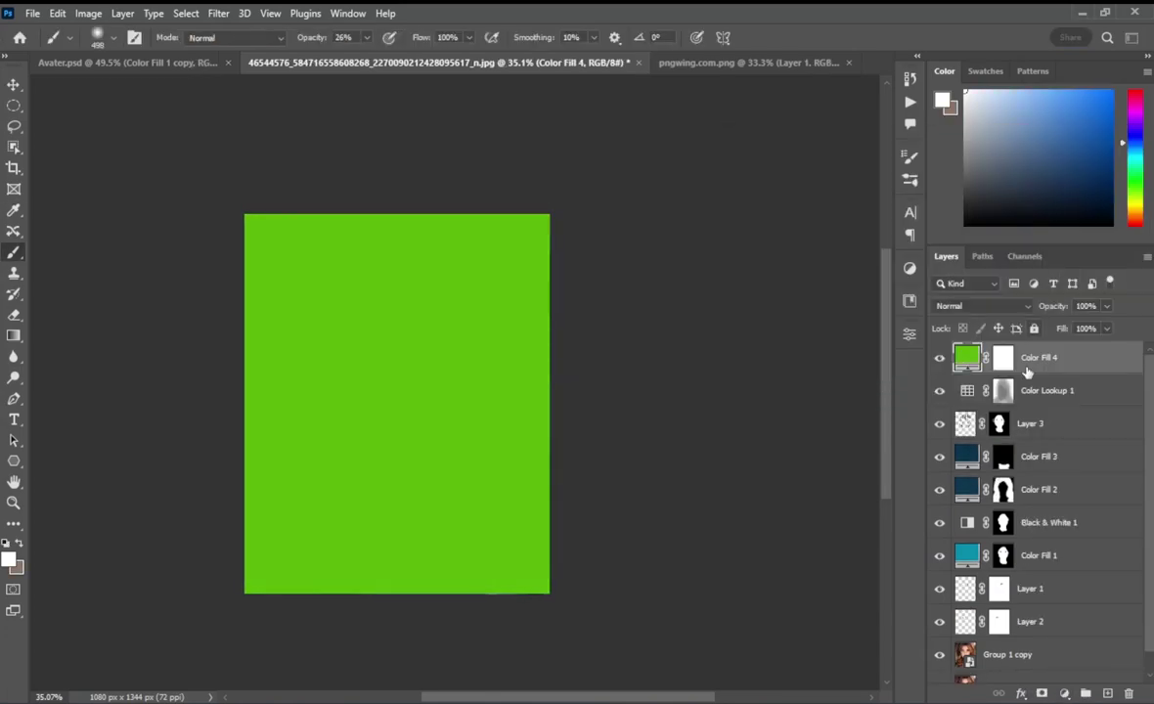
{"action": "left_click", "coordinate": [1003, 357]}
{"action": "key", "text": "ctrl+i"}
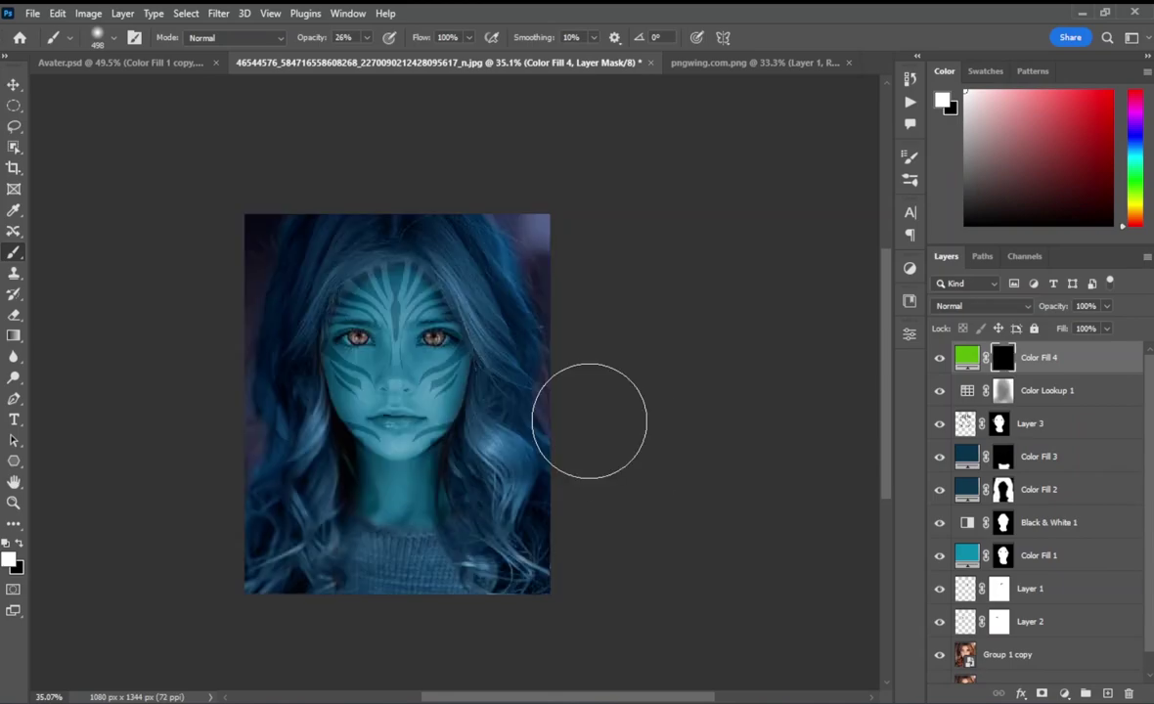
{"action": "scroll", "coordinate": [381, 343], "scroll_direction": "up", "scroll_amount": 5}
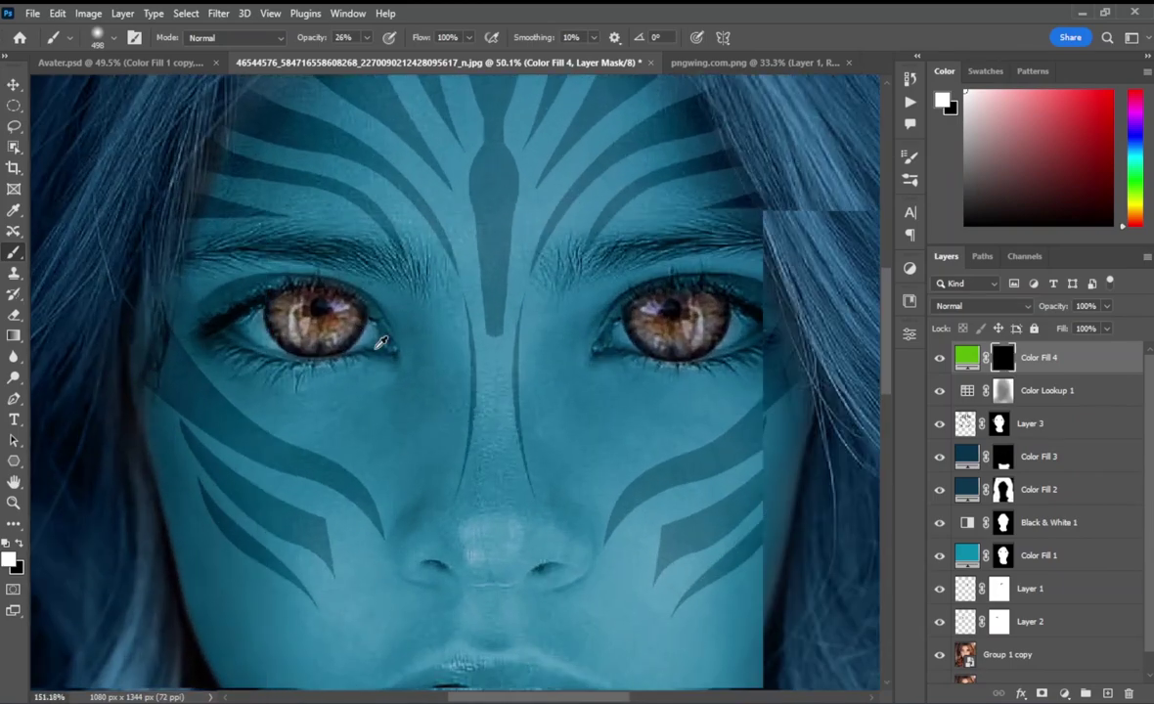
{"action": "scroll", "coordinate": [381, 342], "scroll_direction": "up", "scroll_amount": 1}
{"action": "left_click", "coordinate": [981, 306]}
{"action": "left_click", "coordinate": [978, 624]}
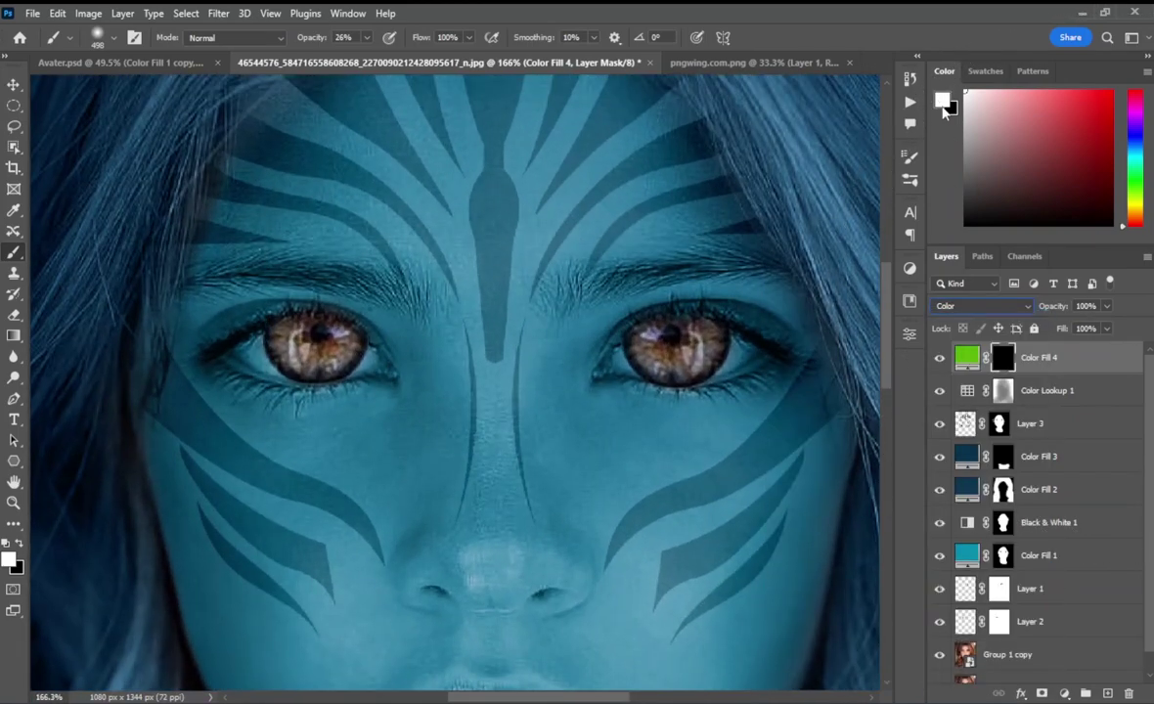
Paint white on the mask over both irises to tint them green-gold
{"action": "left_click_drag", "start_coordinate": [381, 366], "coordinate": [88, 380]}
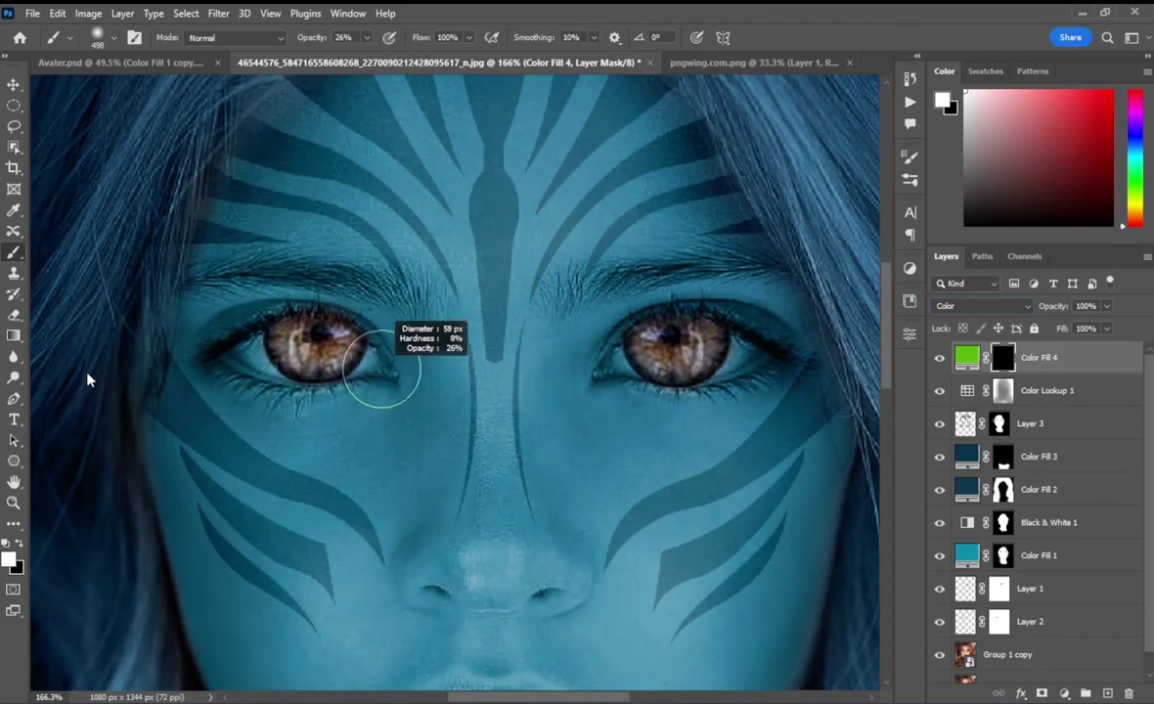
{"action": "mouse_move", "coordinate": [227, 334]}
{"action": "left_mouse_down"}
{"action": "mouse_move", "coordinate": [314, 334]}
{"action": "mouse_move", "coordinate": [289, 333]}
{"action": "left_mouse_up"}
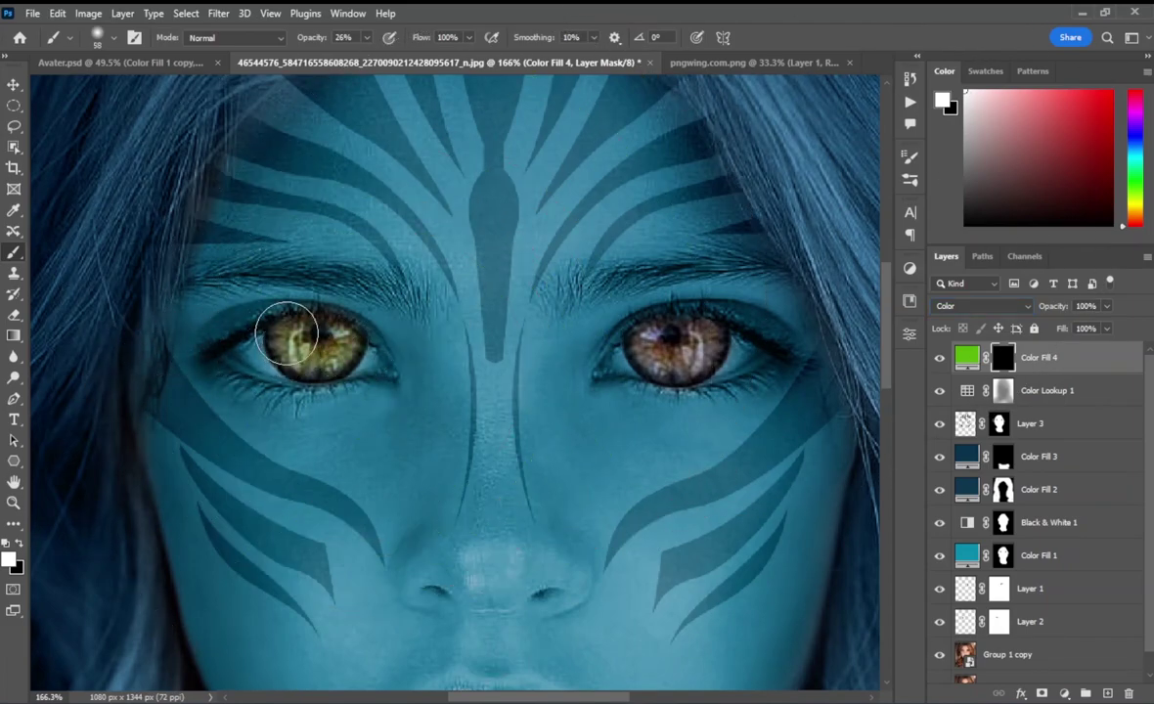
{"action": "left_click_drag", "start_coordinate": [644, 335], "coordinate": [695, 335]}
{"action": "scroll", "coordinate": [699, 371], "scroll_direction": "down", "scroll_amount": 3}
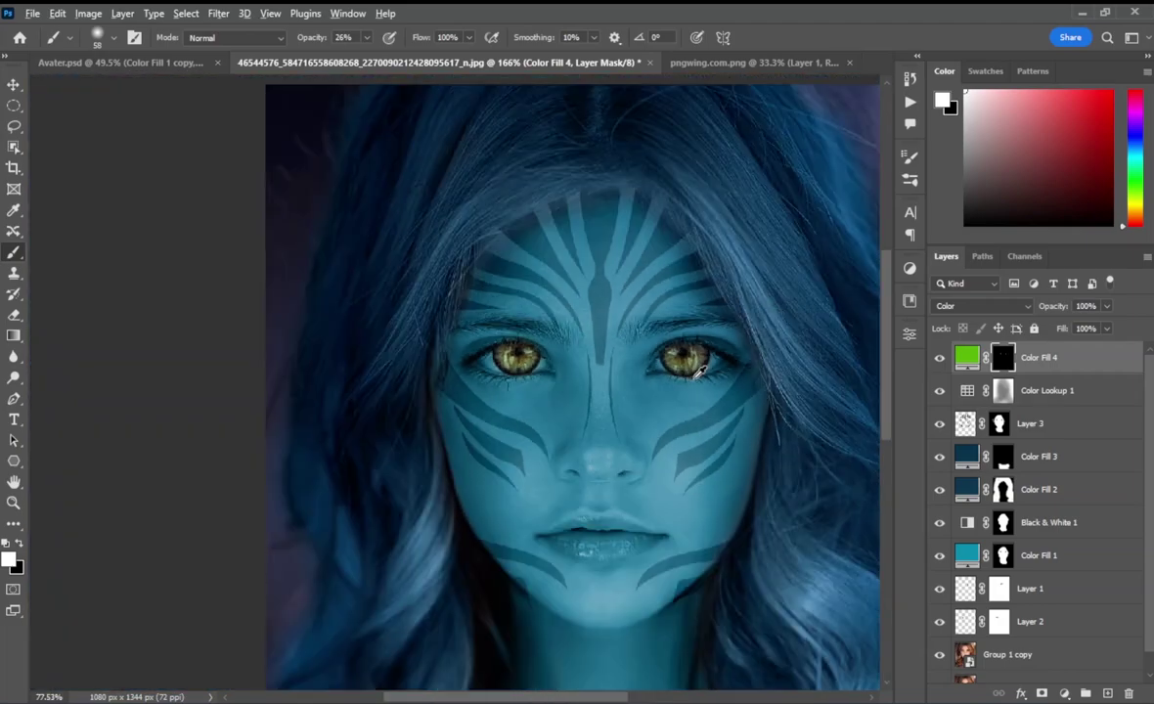
{"action": "scroll", "coordinate": [693, 386], "scroll_direction": "right", "scroll_amount": 2}
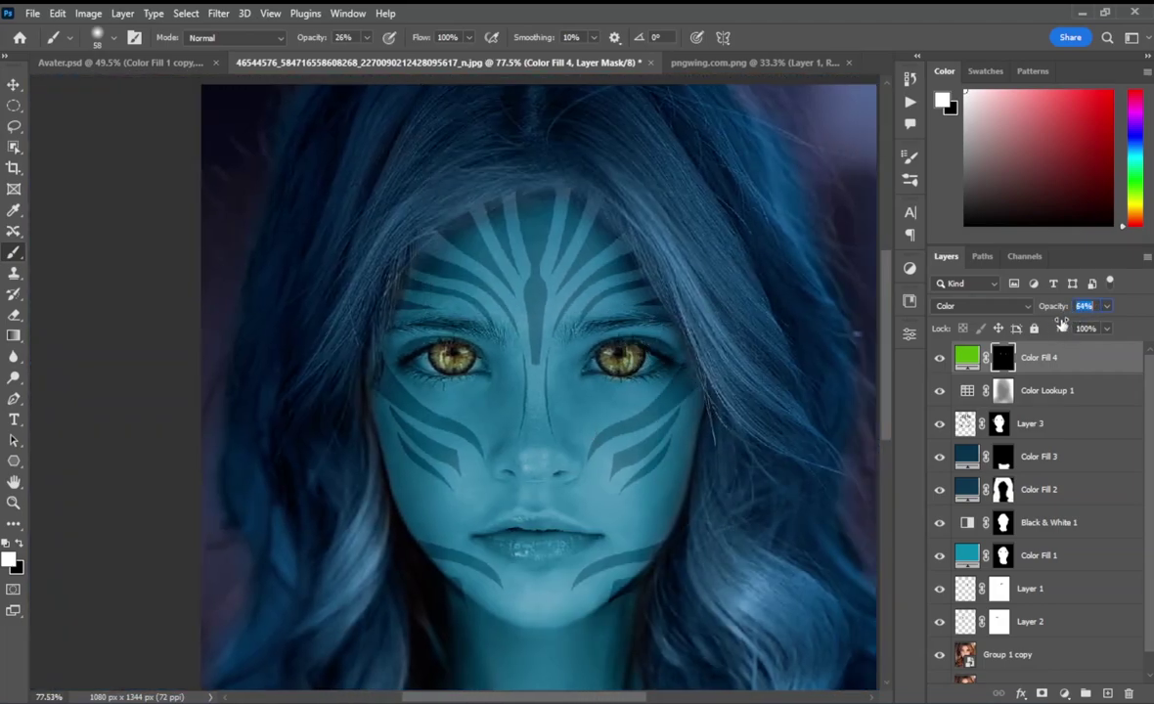
{"action": "scroll", "coordinate": [530, 360], "scroll_direction": "down", "scroll_amount": 1}
{"action": "scroll", "coordinate": [536, 358], "scroll_direction": "down", "scroll_amount": 1}
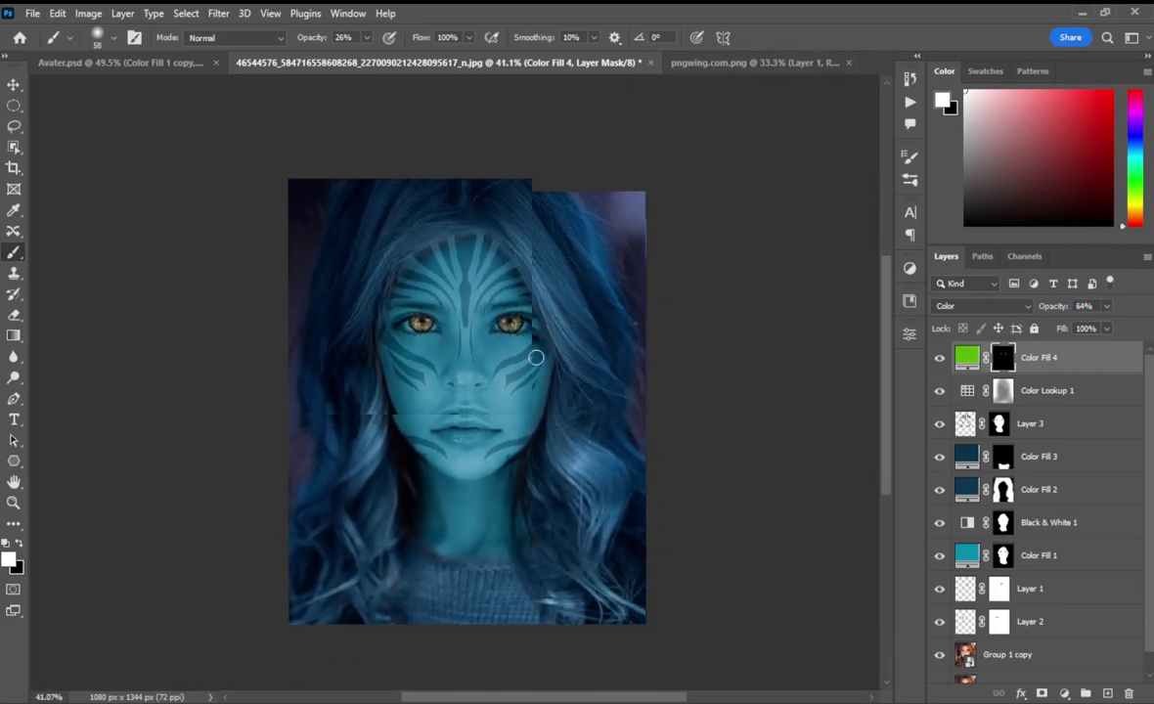
{"action": "left_click", "coordinate": [1105, 694]}
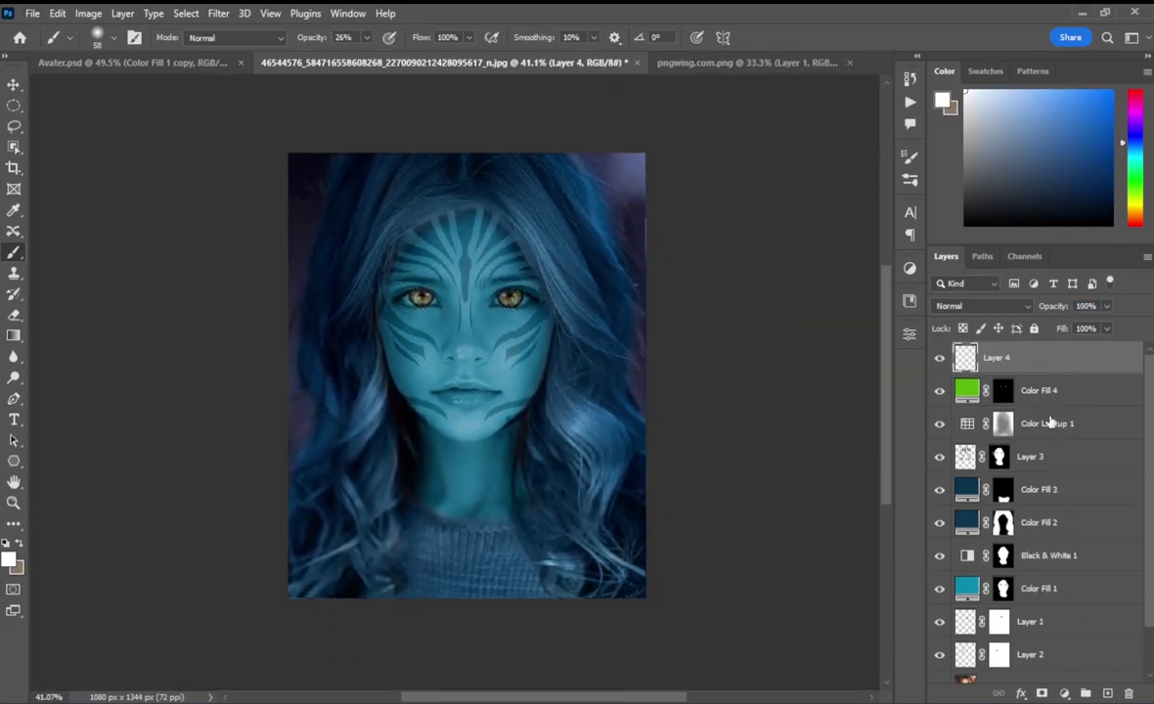
Delete the empty layer and add a Color Balance nudging midtones toward green
{"action": "key", "text": "Delete"}
{"action": "left_click", "coordinate": [1064, 693]}
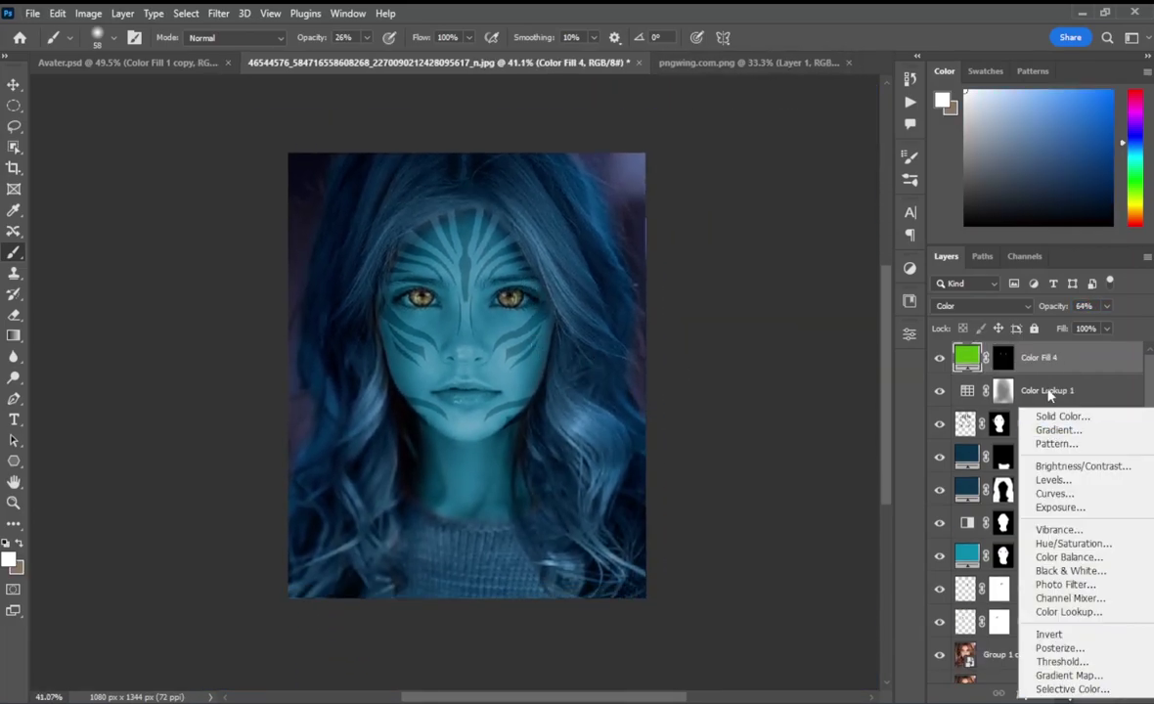
{"action": "left_click", "coordinate": [1072, 561]}
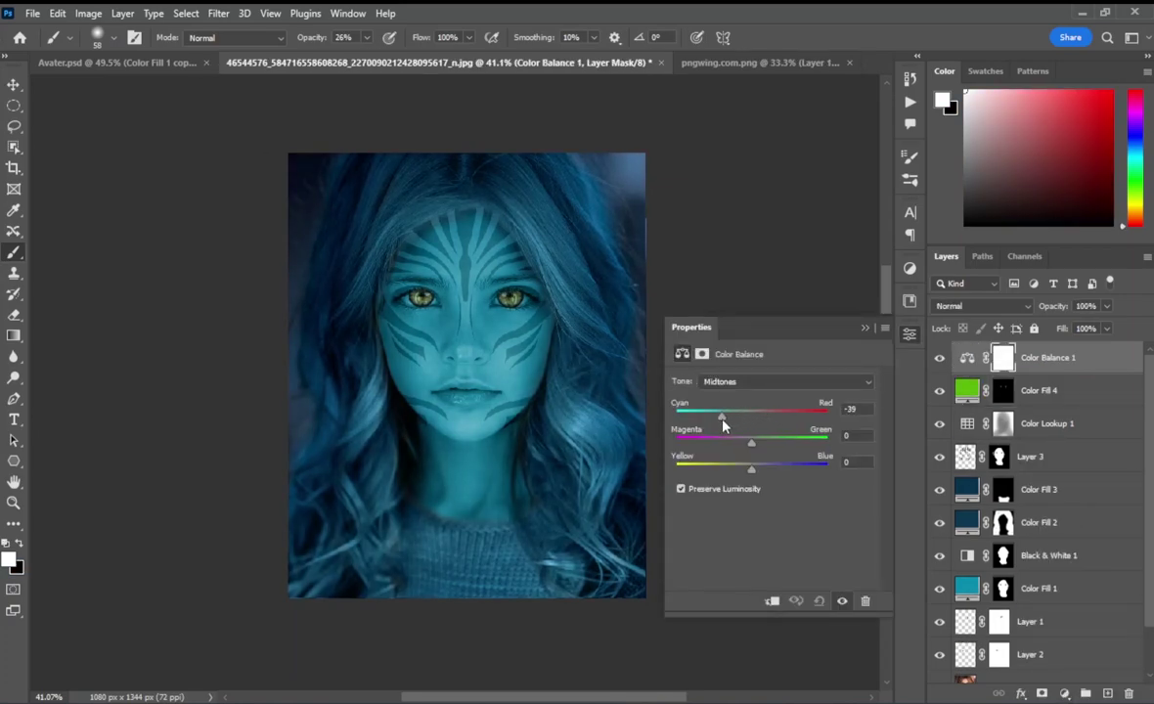
{"action": "left_click_drag", "start_coordinate": [751, 445], "coordinate": [754, 470]}
{"action": "left_click", "coordinate": [864, 329]}
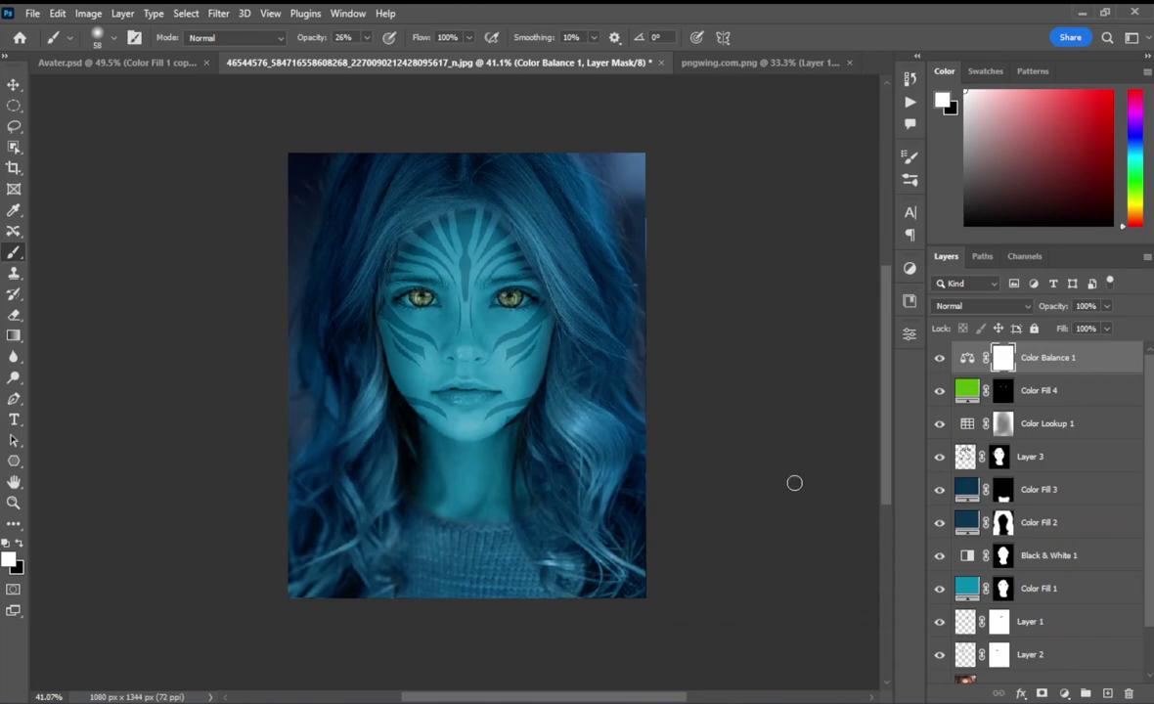
Check the green Color Fill 4 opacity and reselect the Color Balance 1 layer
{"action": "left_click", "coordinate": [968, 390]}
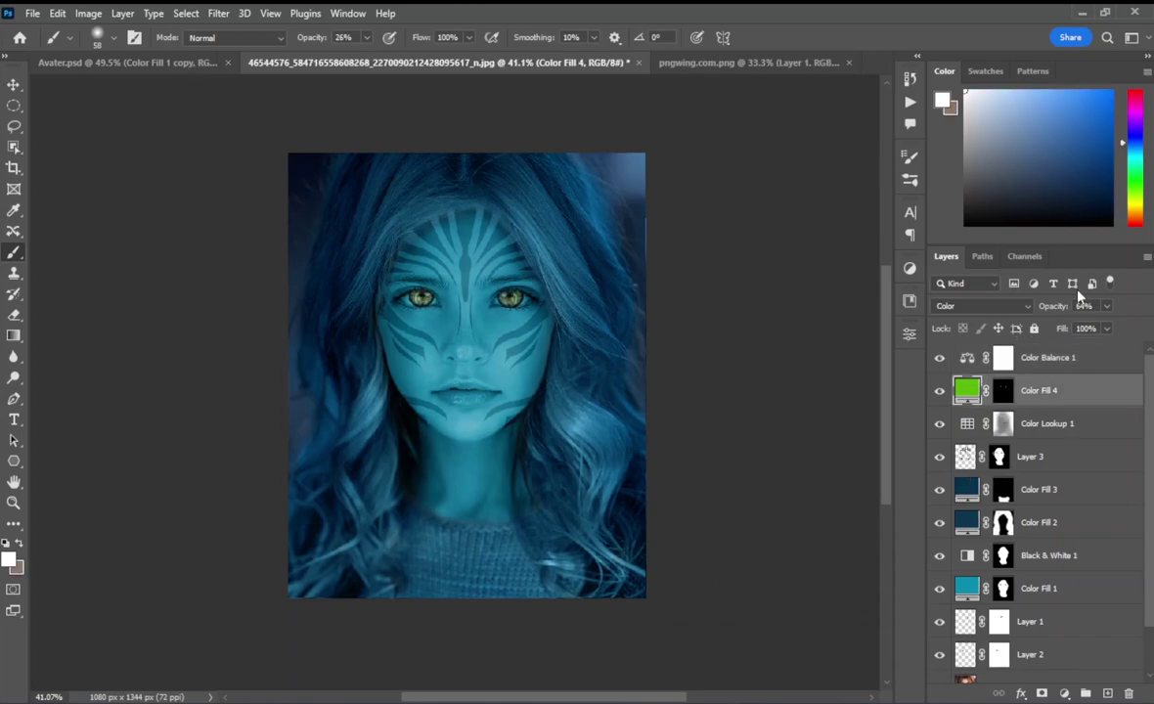
{"action": "left_click", "coordinate": [1083, 306]}
{"action": "left_click", "coordinate": [1063, 362]}
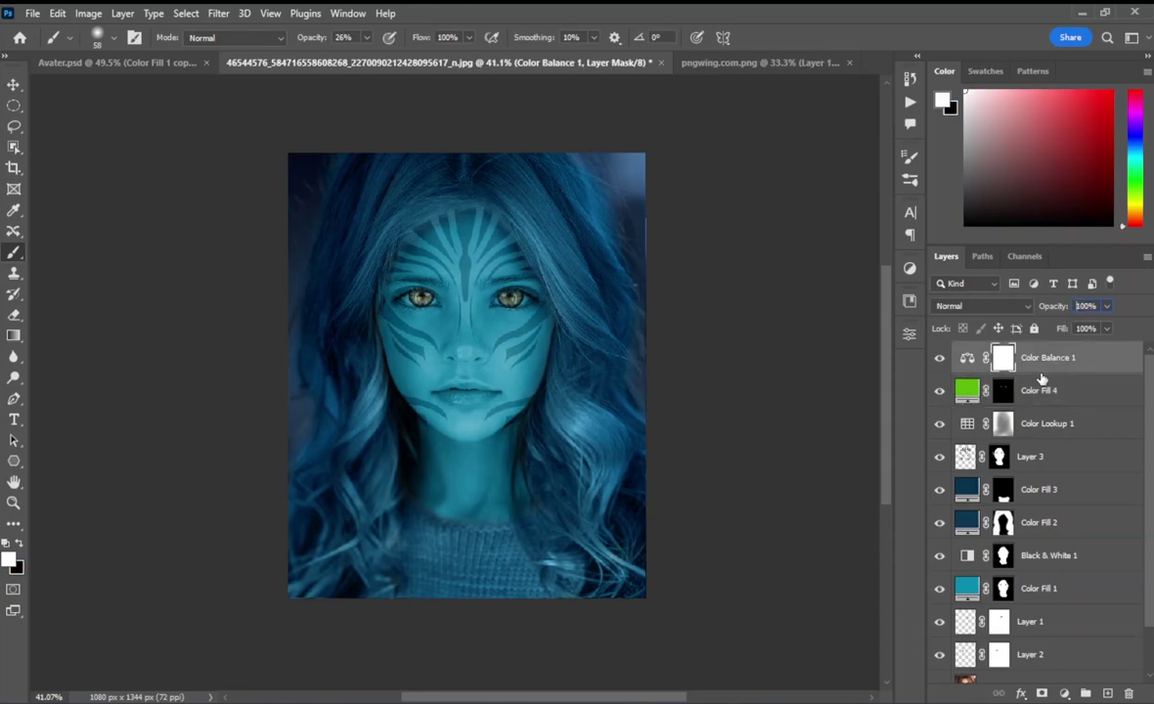
{"action": "left_click", "coordinate": [1076, 458]}
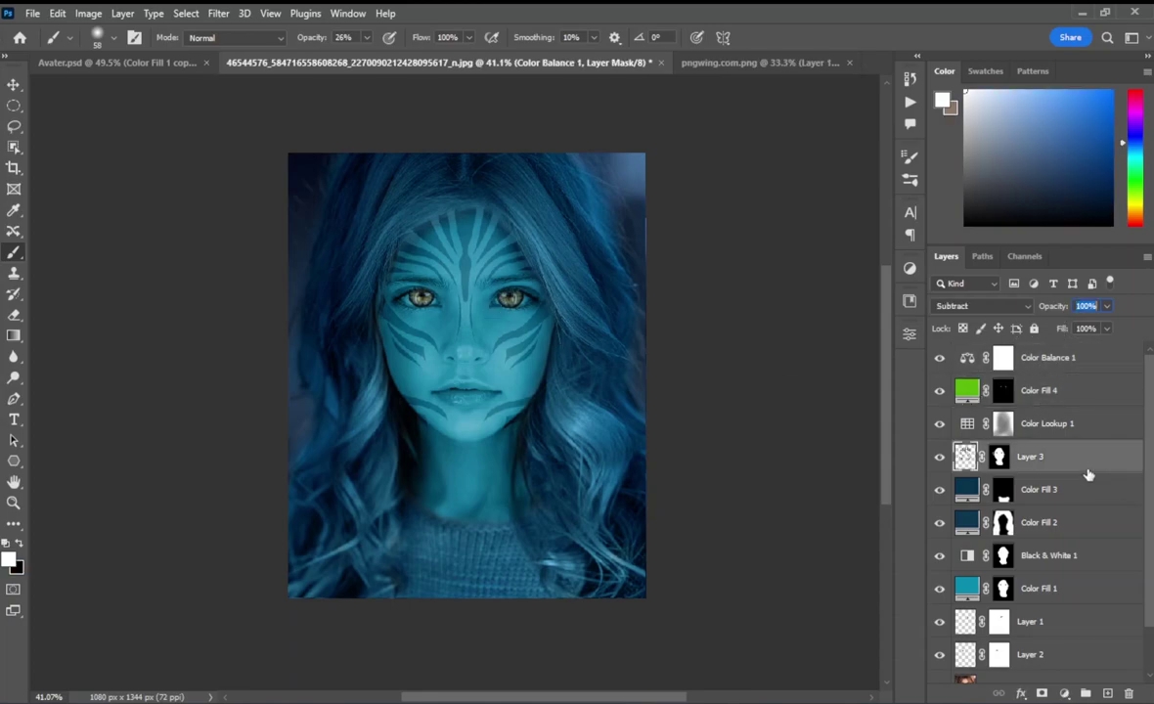
{"action": "left_click", "coordinate": [1004, 358]}
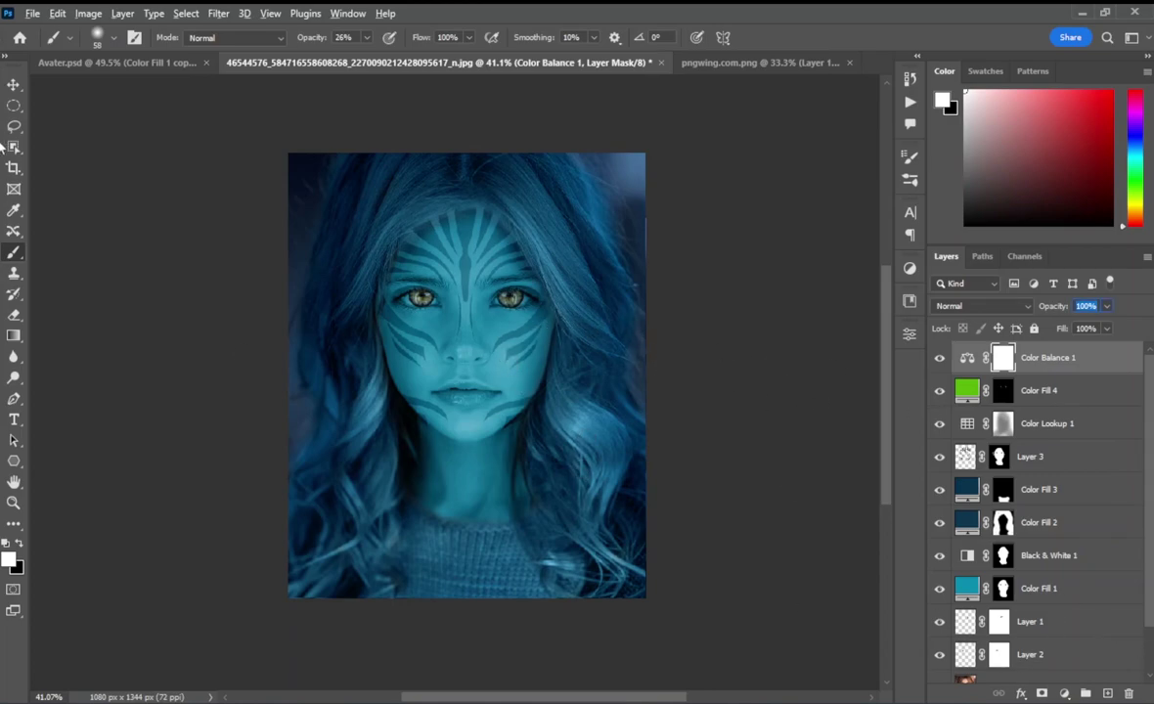
Create a new empty Layer 4 above Layer 3 for the freckles
{"action": "key", "text": "v"}
{"action": "scroll", "coordinate": [558, 454], "scroll_direction": "up", "scroll_amount": 2}
{"action": "scroll", "coordinate": [417, 323], "scroll_direction": "up", "scroll_amount": 2}
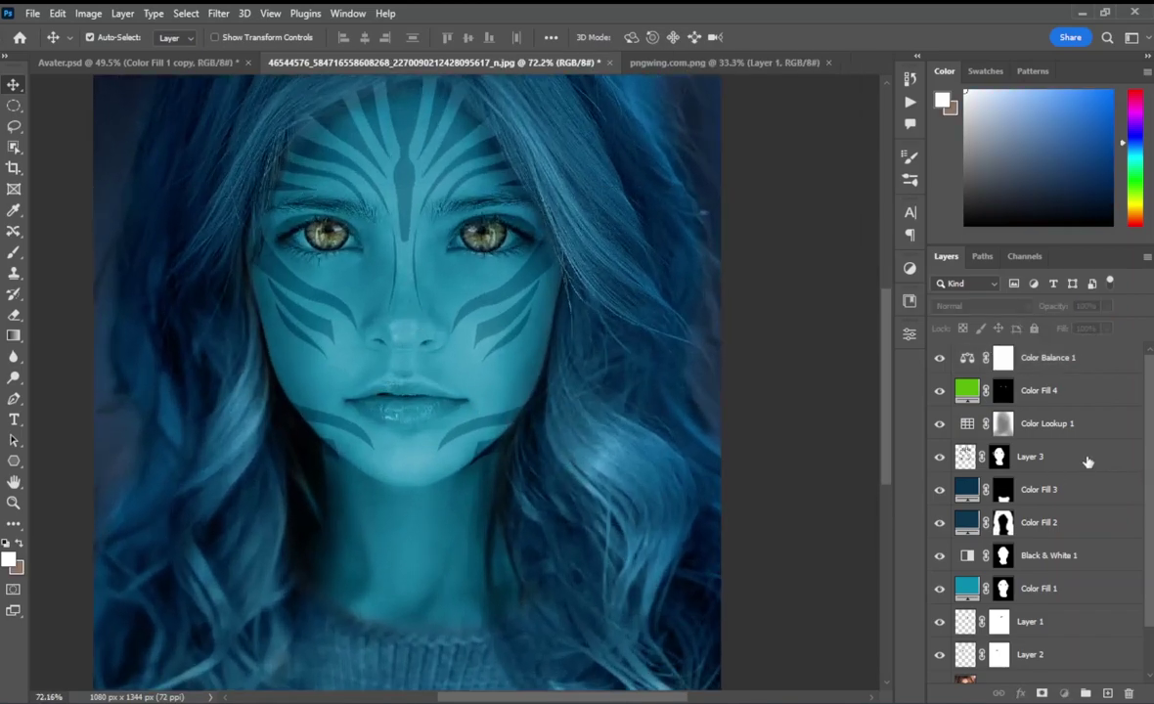
{"action": "left_click", "coordinate": [1087, 462]}
{"action": "left_click", "coordinate": [1107, 693]}
{"action": "key", "text": "b"}
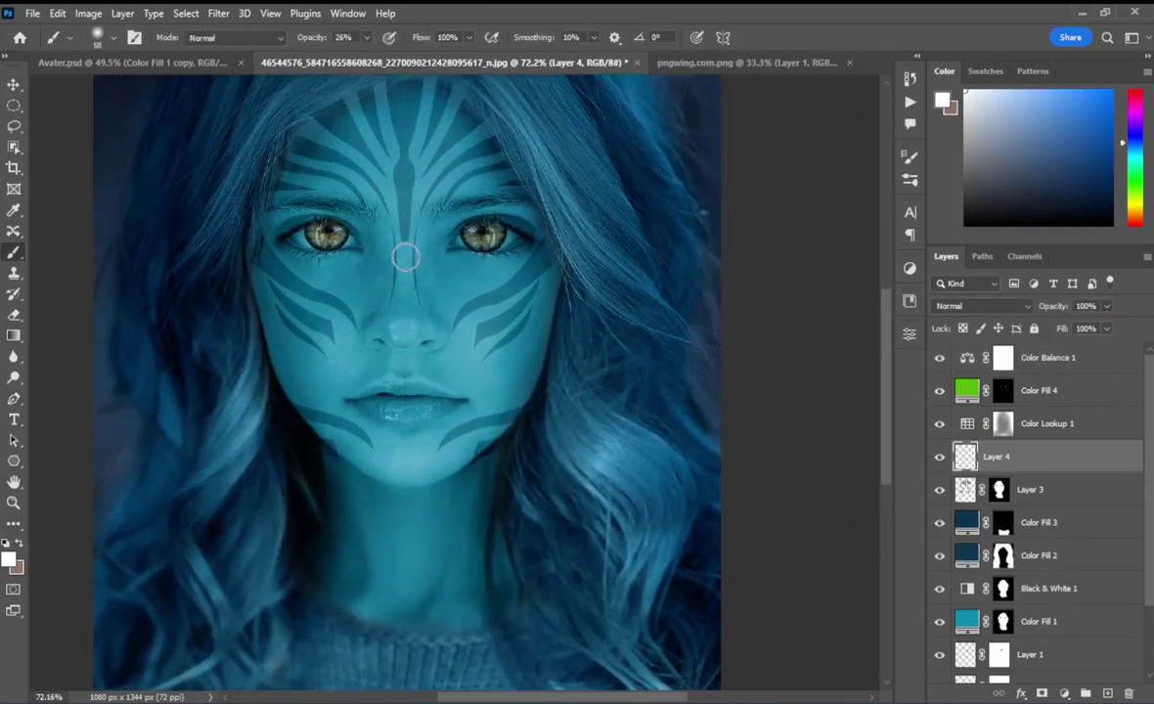
Choose the scattered-dots brush tip and increase its Spacing in Brush Settings
{"action": "scroll", "coordinate": [605, 222], "scroll_direction": "up", "scroll_amount": 2}
{"action": "left_click", "coordinate": [909, 179]}
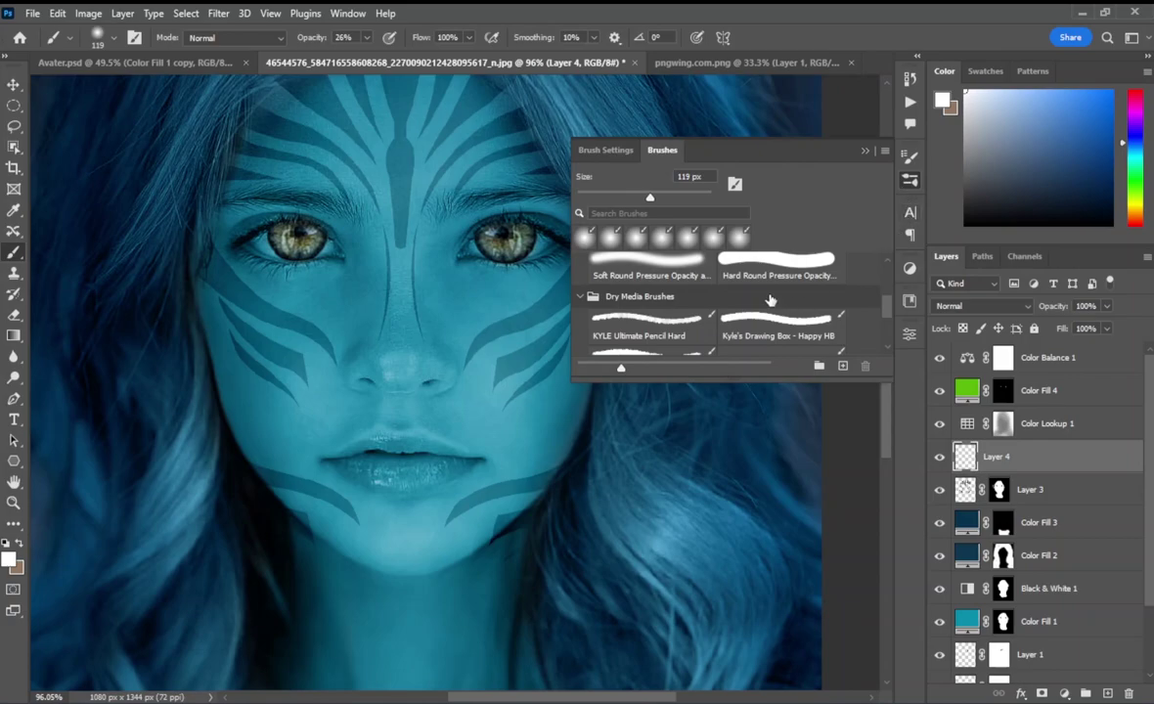
{"action": "scroll", "coordinate": [656, 284], "scroll_direction": "down", "scroll_amount": 2}
{"action": "scroll", "coordinate": [655, 266], "scroll_direction": "down", "scroll_amount": 1}
{"action": "scroll", "coordinate": [655, 266], "scroll_direction": "up", "scroll_amount": 1}
{"action": "left_click", "coordinate": [606, 149]}
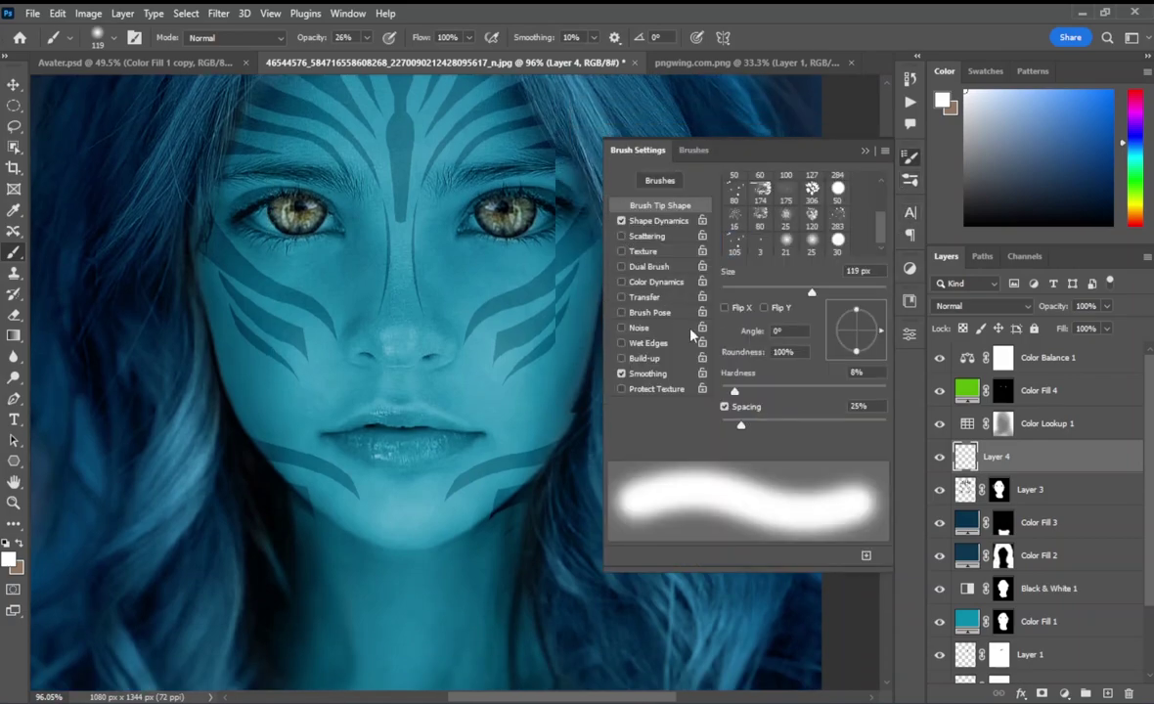
{"action": "left_click", "coordinate": [735, 244]}
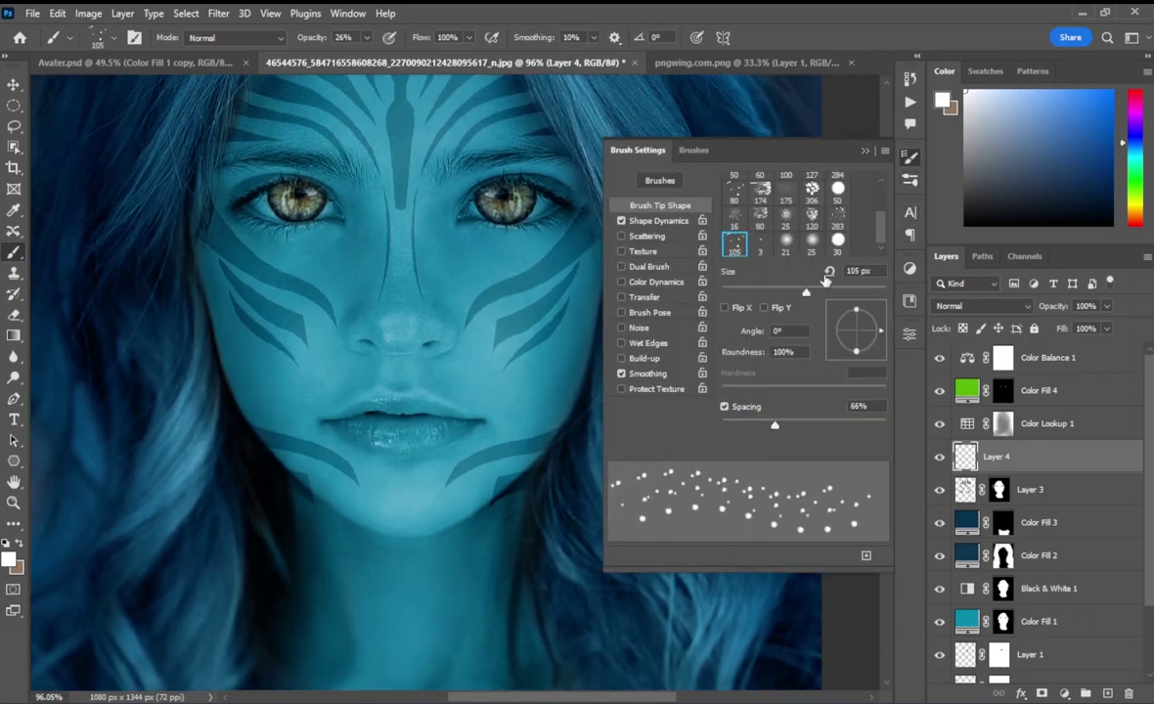
{"action": "left_click_drag", "start_coordinate": [765, 427], "coordinate": [780, 426]}
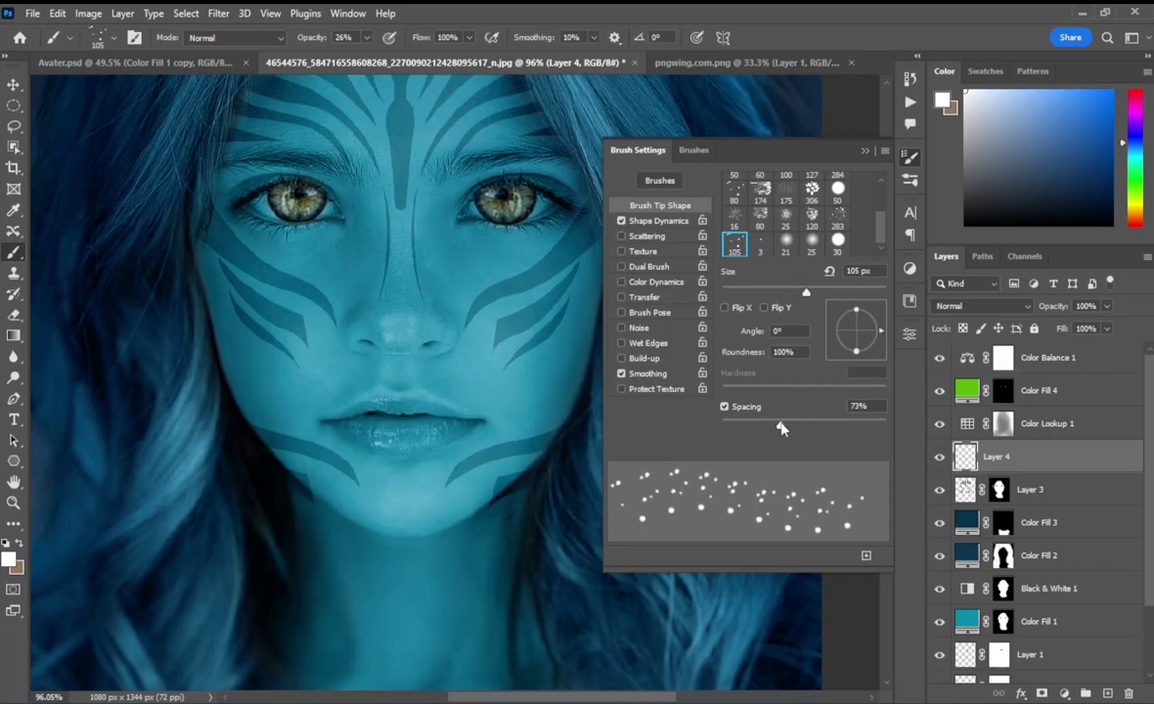
{"action": "left_click", "coordinate": [865, 149]}
Scatter white dots over the forehead, brows, nose bridge and below the left eye
{"action": "scroll", "coordinate": [508, 372], "scroll_direction": "up", "scroll_amount": 2}
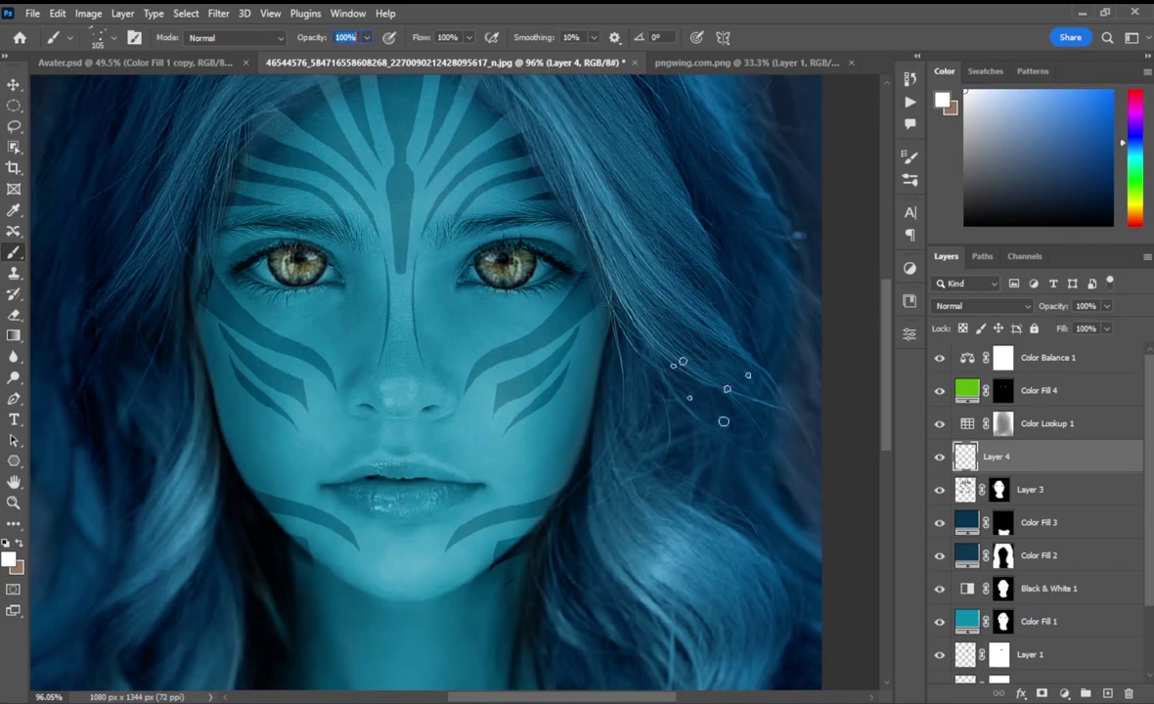
{"action": "left_click", "coordinate": [401, 199]}
{"action": "left_click", "coordinate": [357, 174]}
{"action": "left_click", "coordinate": [450, 191]}
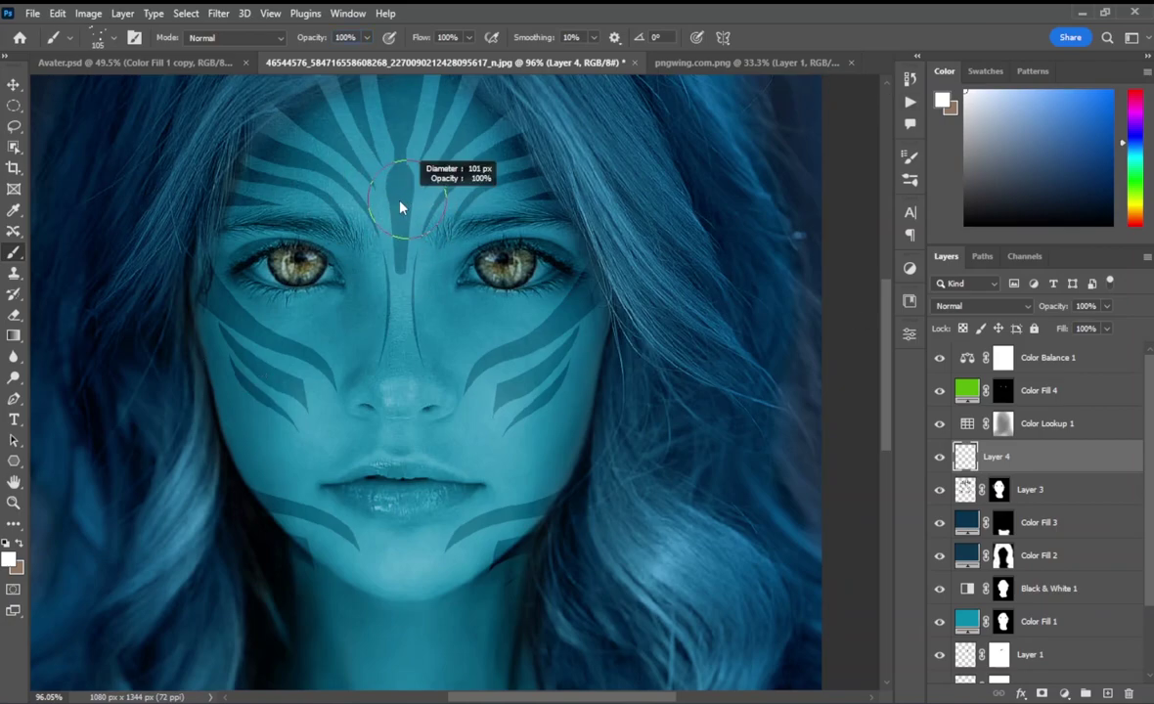
{"action": "left_click_drag", "start_coordinate": [372, 185], "coordinate": [535, 253]}
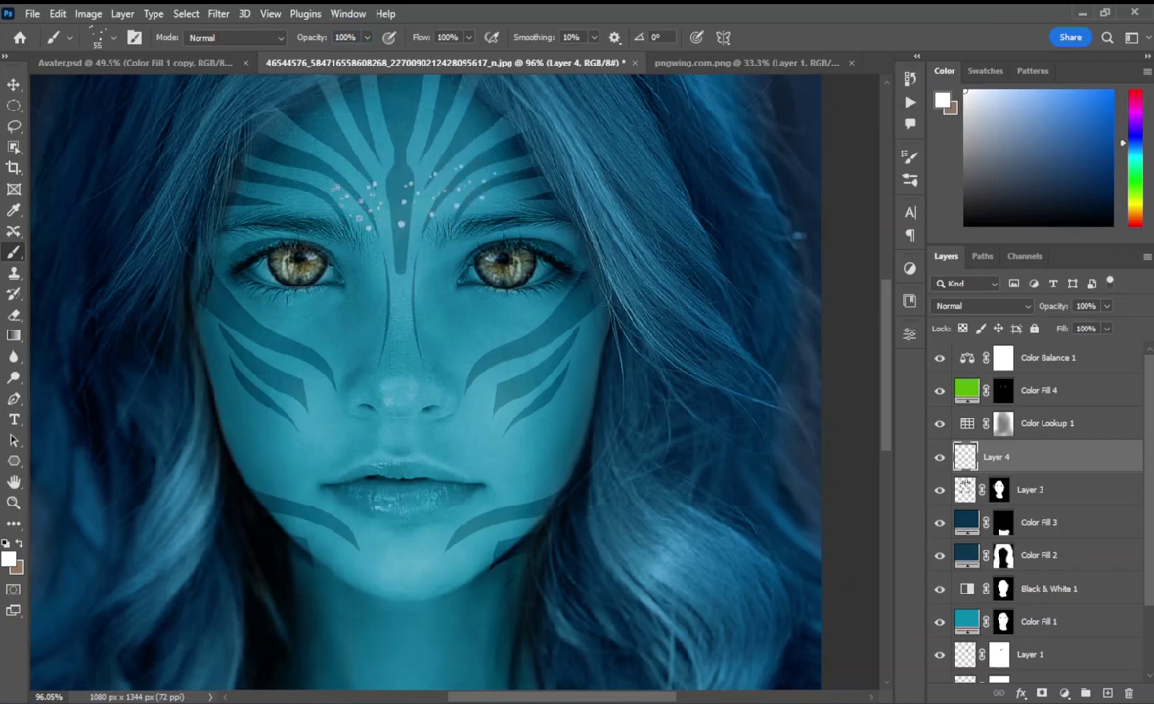
{"action": "left_click_drag", "start_coordinate": [298, 175], "coordinate": [324, 326]}
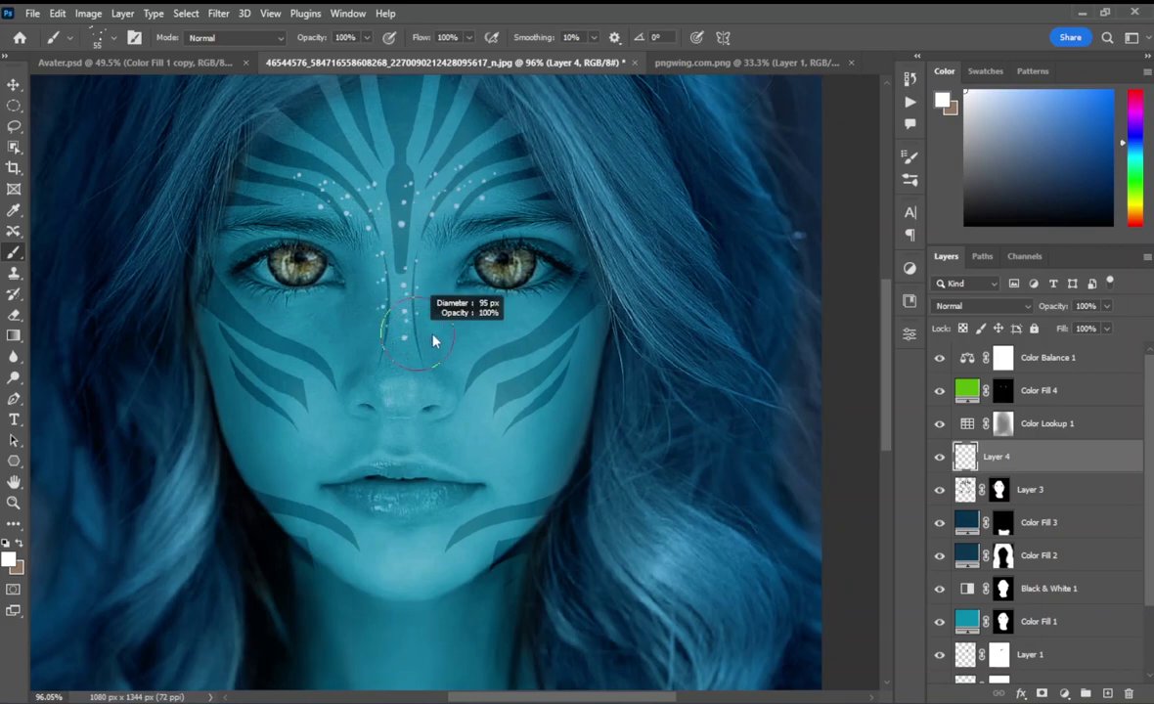
{"action": "left_click_drag", "start_coordinate": [404, 287], "coordinate": [441, 340]}
{"action": "mouse_move", "coordinate": [333, 300]}
{"action": "left_mouse_down"}
{"action": "mouse_move", "coordinate": [369, 353]}
{"action": "mouse_move", "coordinate": [449, 315]}
{"action": "left_mouse_up"}
{"action": "right_click", "coordinate": [491, 349], "text": "alt"}
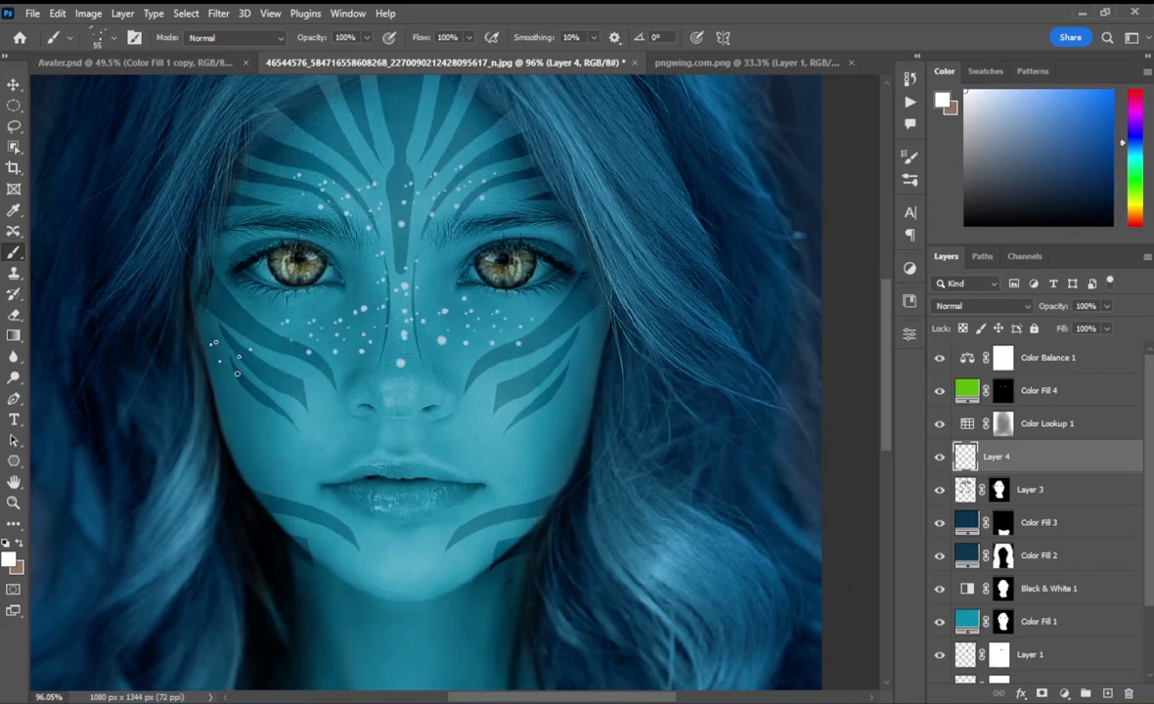
Convert Layer 4 to a smart object and apply a 0.5 px Gaussian Blur
{"action": "right_click", "coordinate": [995, 456]}
{"action": "left_click", "coordinate": [861, 235]}
{"action": "left_click", "coordinate": [218, 13]}
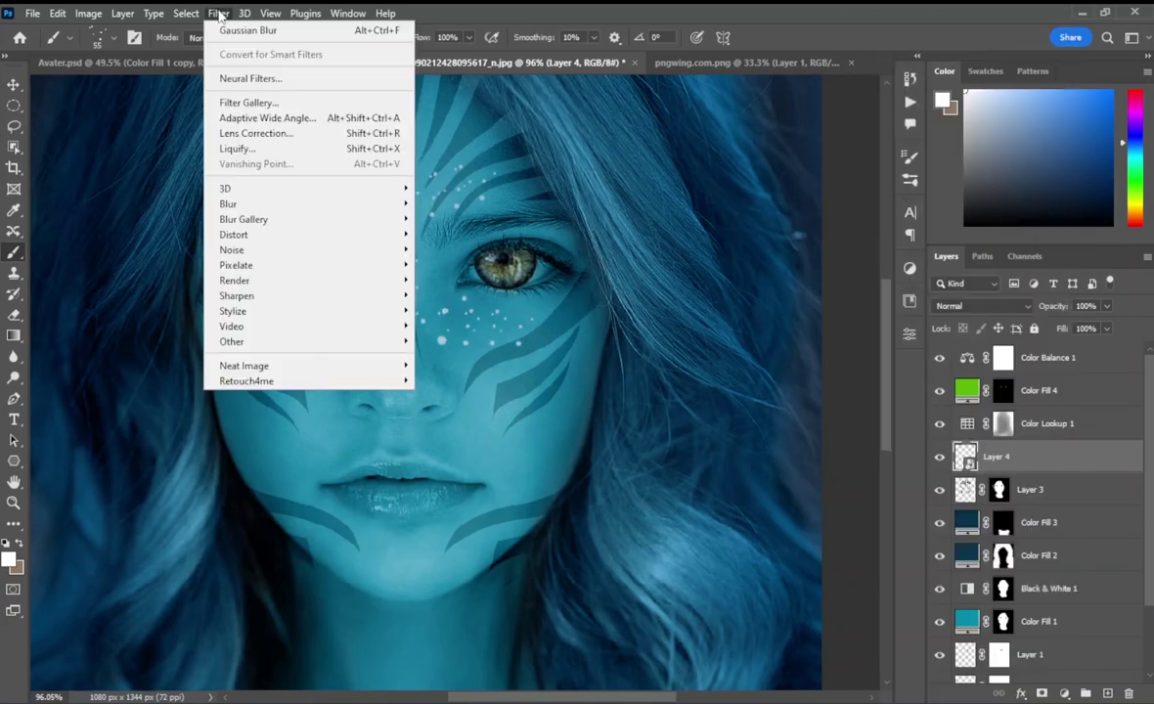
{"action": "left_click", "coordinate": [455, 265]}
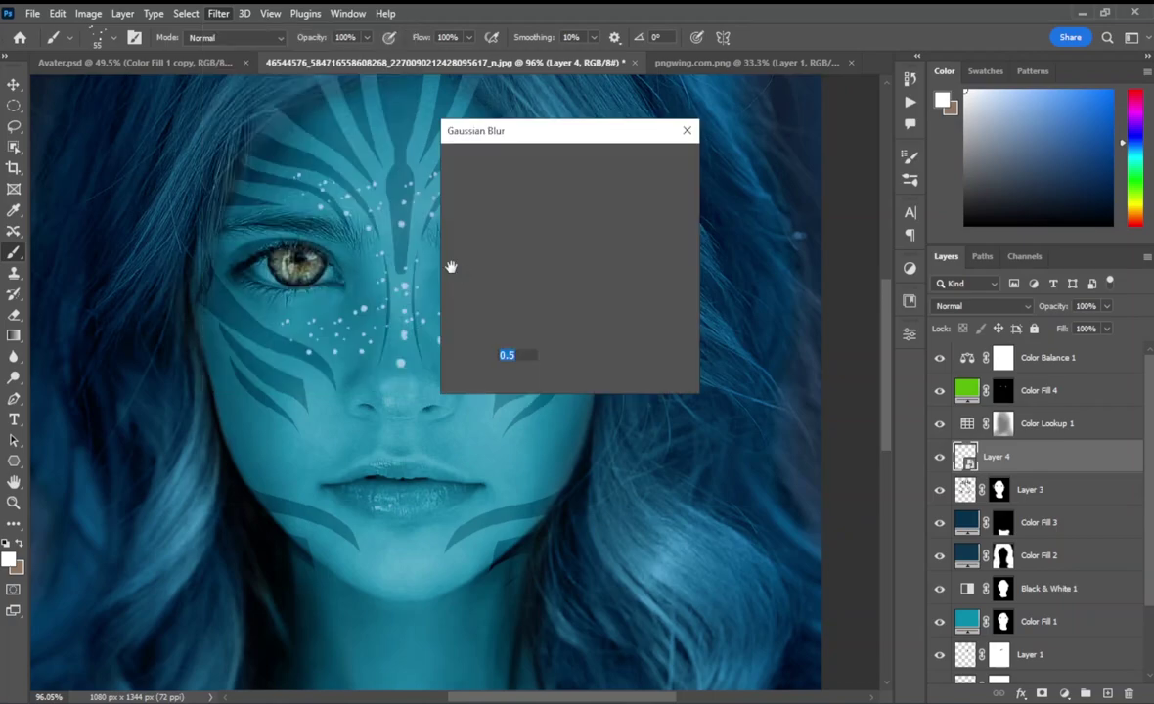
{"action": "left_click", "coordinate": [634, 166]}
{"action": "scroll", "coordinate": [451, 361], "scroll_direction": "down", "scroll_amount": 5}
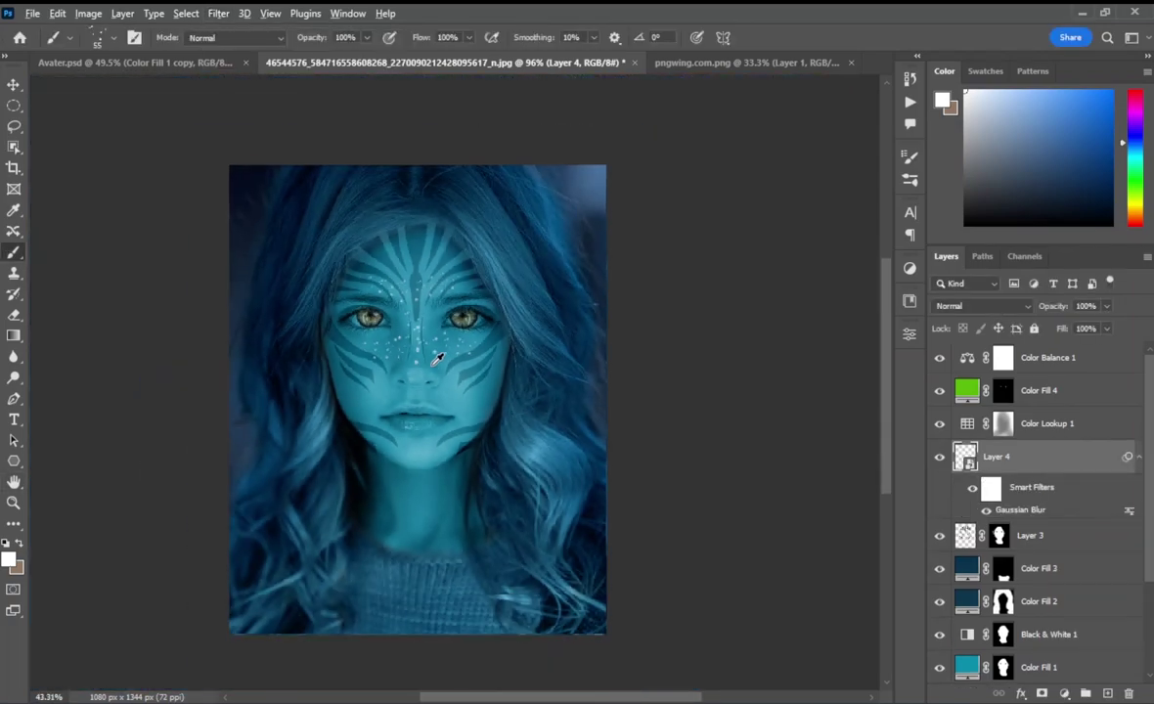
Stretch the freckle layer slightly taller with Free Transform and commit it
{"action": "key", "text": "ctrl+t"}
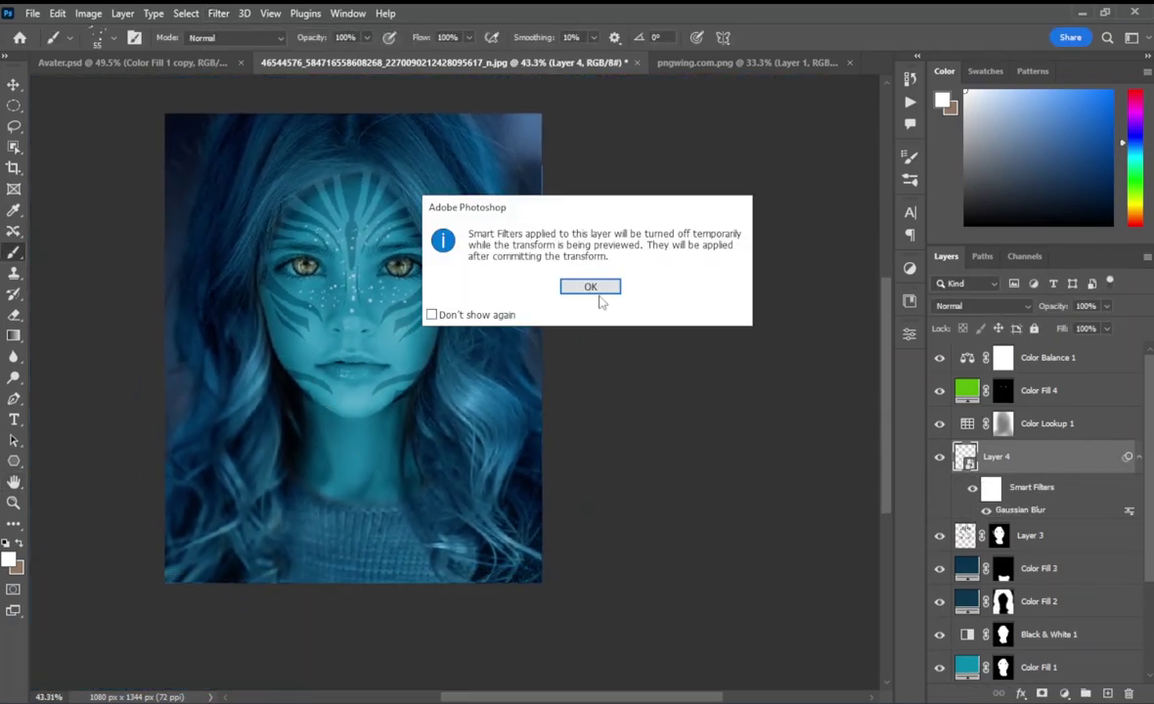
{"action": "left_click", "coordinate": [597, 289]}
{"action": "left_click_drag", "start_coordinate": [353, 312], "coordinate": [360, 324]}
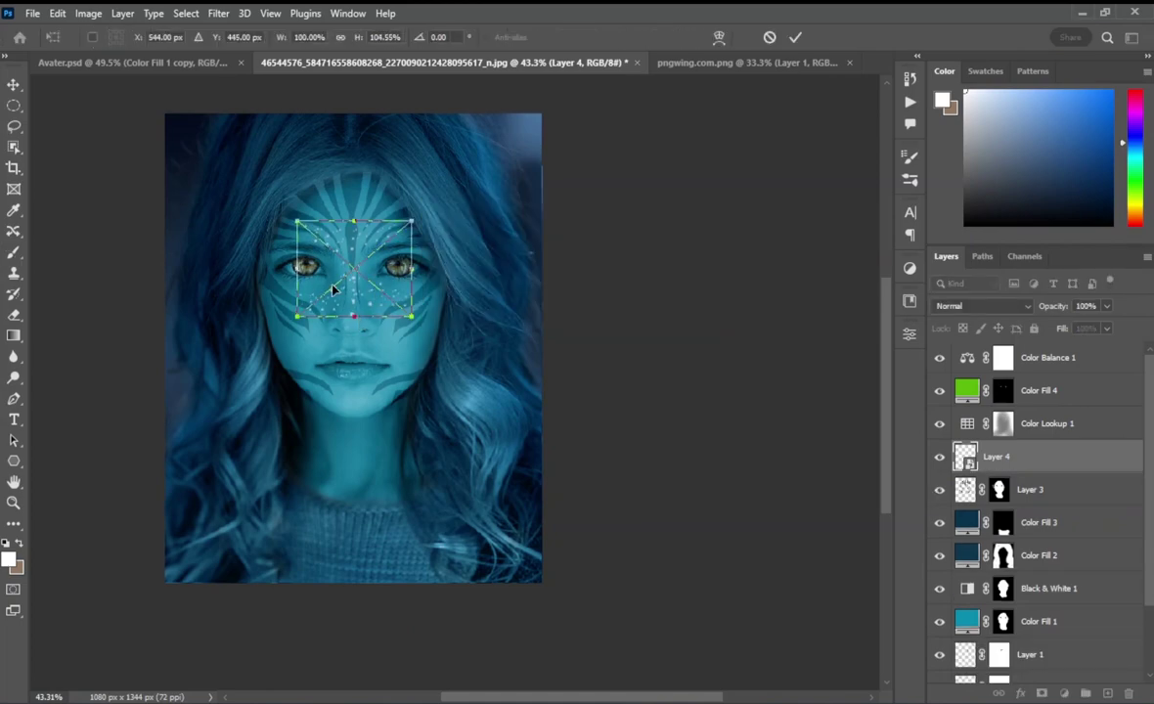
{"action": "left_click", "coordinate": [793, 37]}
{"action": "left_click", "coordinate": [1004, 357]}
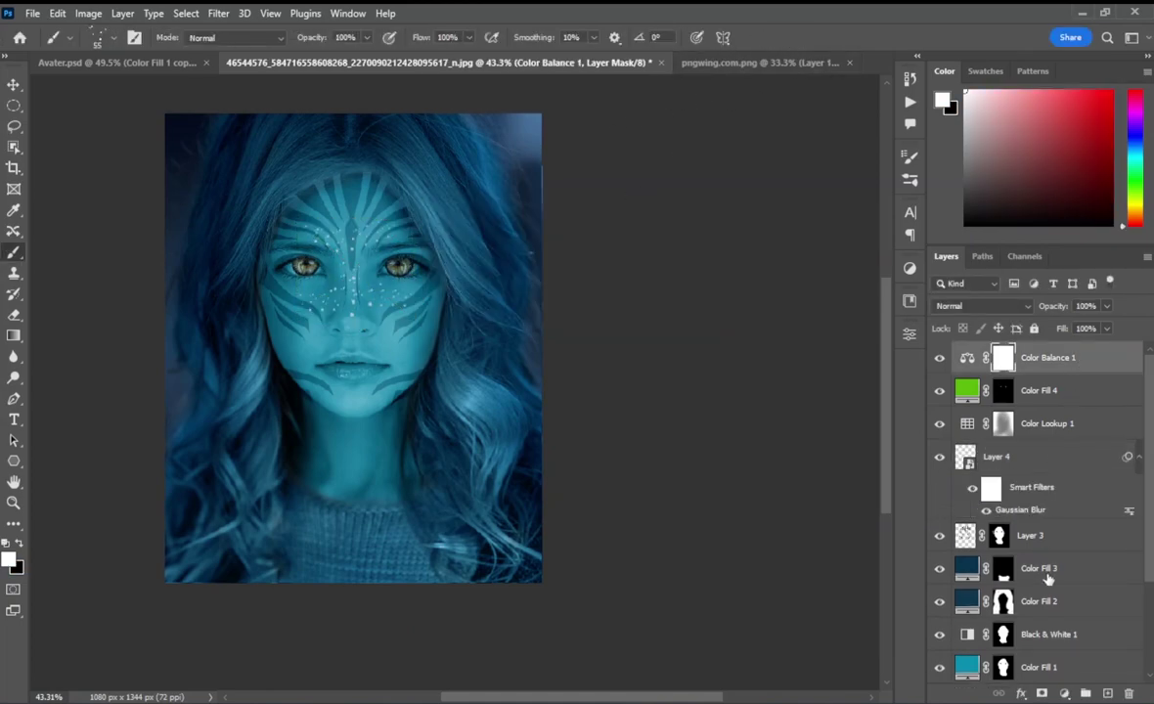
Add a Brightness/Contrast adjustment at Brightness -84 and invert its mask to hide it
{"action": "left_click", "coordinate": [1061, 693]}
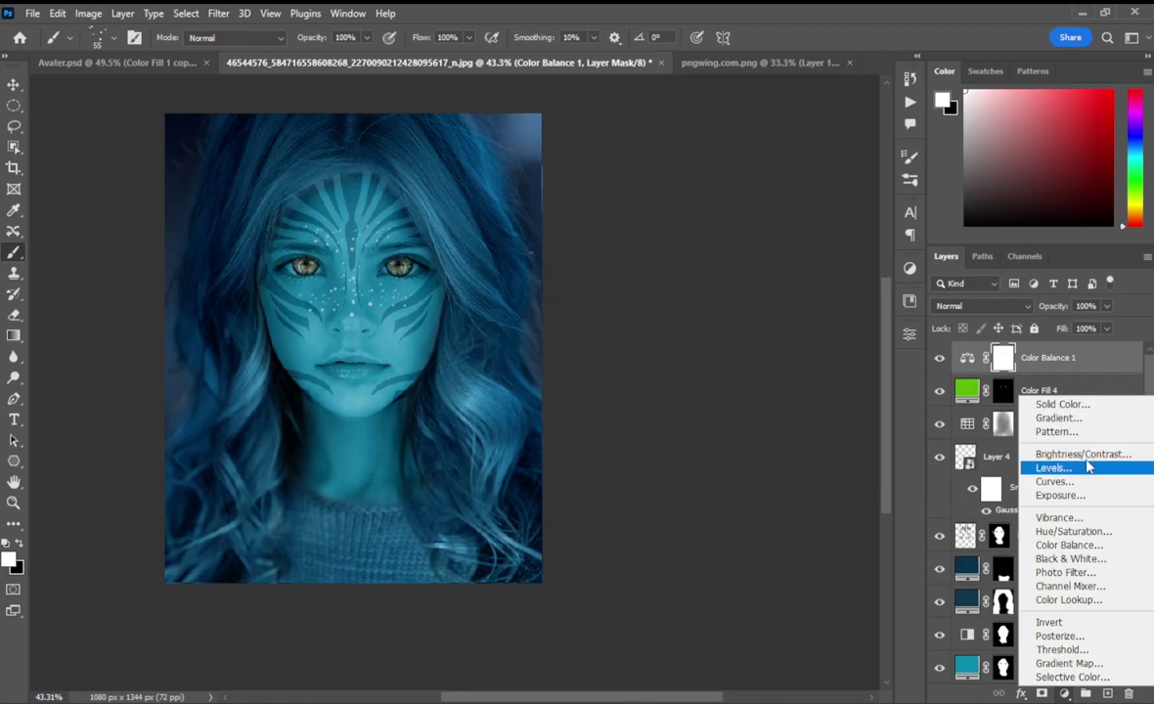
{"action": "left_click", "coordinate": [1015, 449]}
{"action": "left_click_drag", "start_coordinate": [771, 428], "coordinate": [719, 428]}
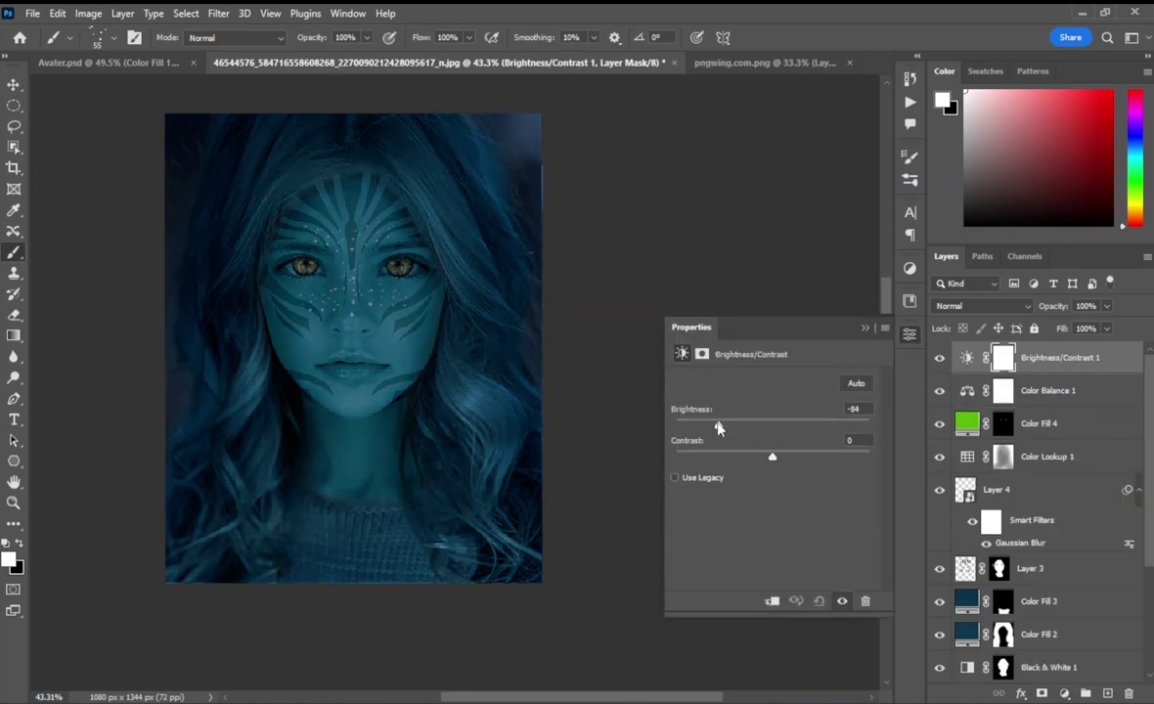
{"action": "left_click", "coordinate": [865, 330]}
{"action": "key", "text": "ctrl+i"}
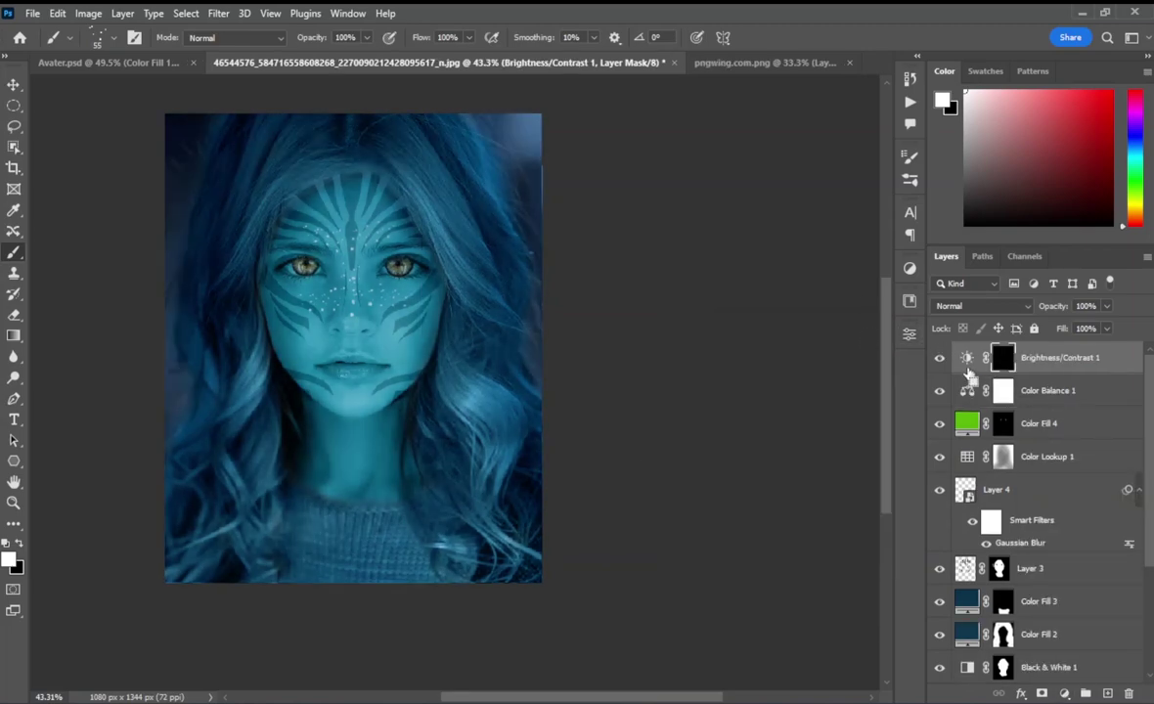
Pick a soft round brush at 26% opacity
{"action": "right_click", "coordinate": [370, 436]}
{"action": "left_click", "coordinate": [470, 548]}
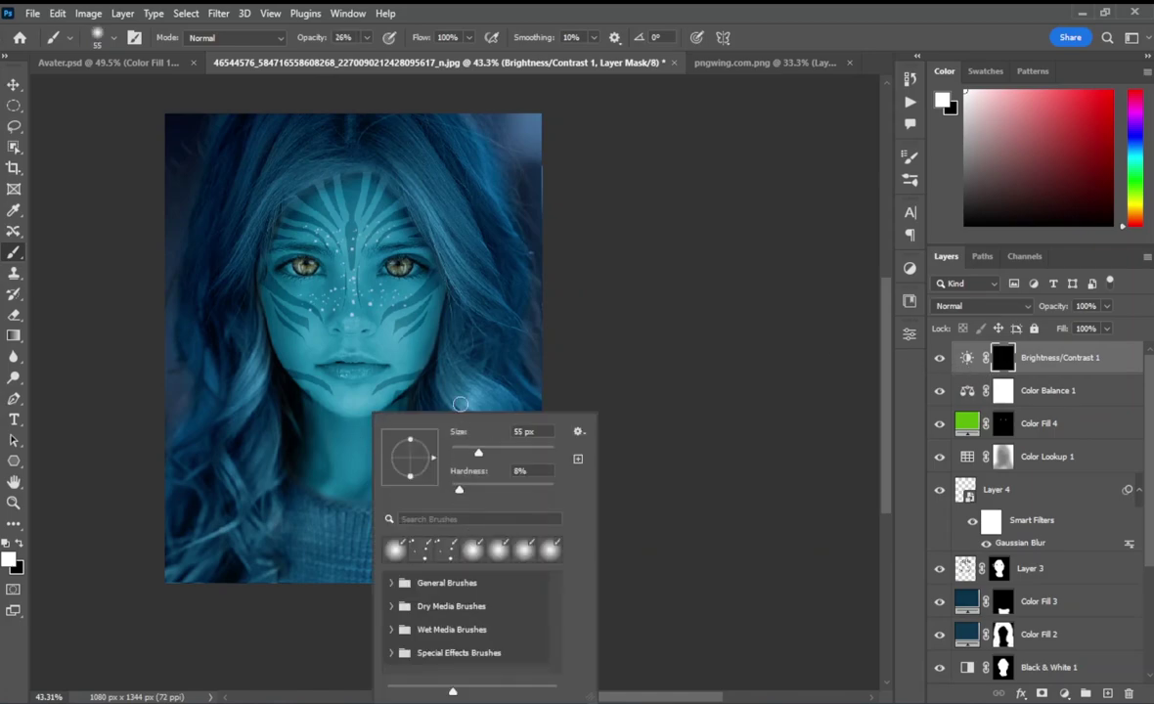
{"action": "key", "text": "Return"}
{"action": "key", "text": "2"}
{"action": "key", "text": "6"}
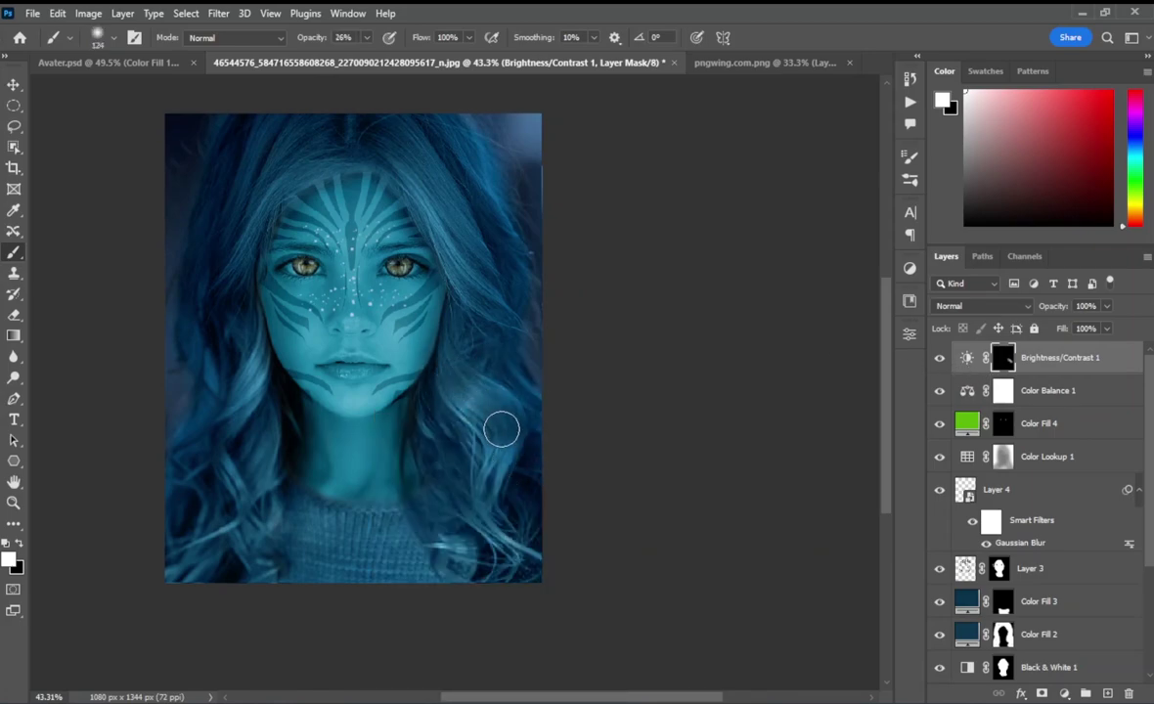
Paint the mask over the left, right, top and lower hair edges to darken them
{"action": "left_click_drag", "start_coordinate": [460, 392], "coordinate": [494, 479]}
{"action": "left_click_drag", "start_coordinate": [496, 146], "coordinate": [526, 208]}
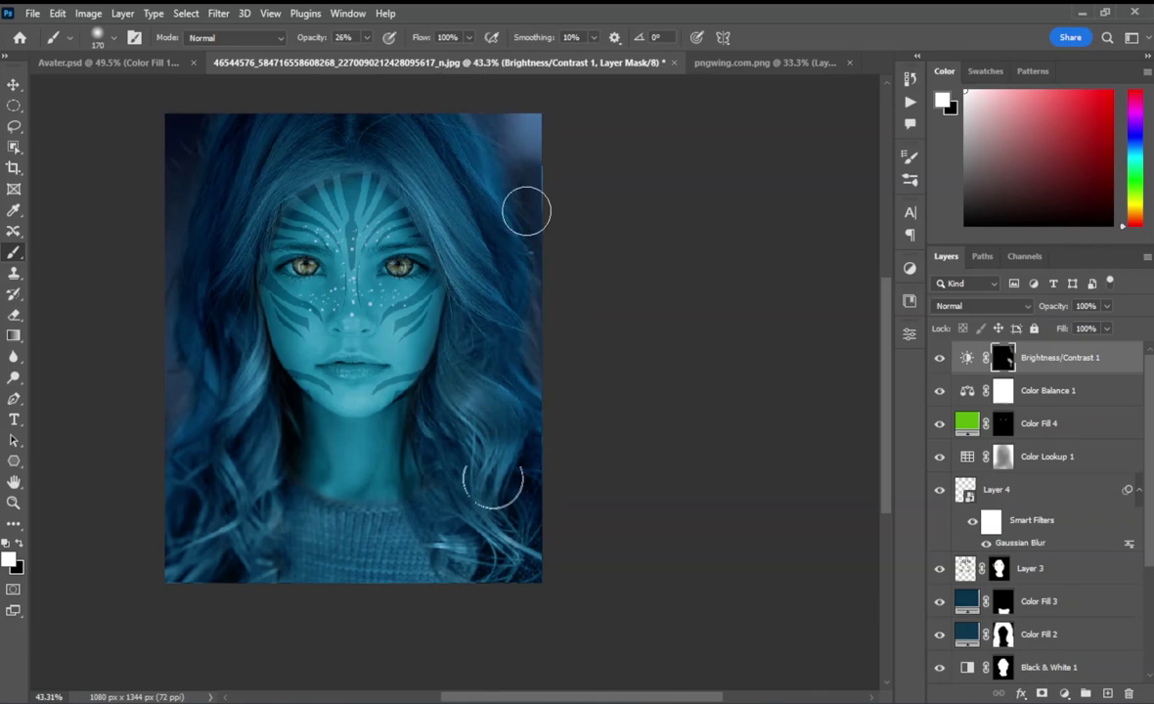
{"action": "left_click", "coordinate": [239, 166]}
{"action": "mouse_move", "coordinate": [239, 421]}
{"action": "left_mouse_down"}
{"action": "mouse_move", "coordinate": [216, 389]}
{"action": "mouse_move", "coordinate": [248, 349]}
{"action": "mouse_move", "coordinate": [222, 479]}
{"action": "mouse_move", "coordinate": [177, 535]}
{"action": "left_mouse_up"}
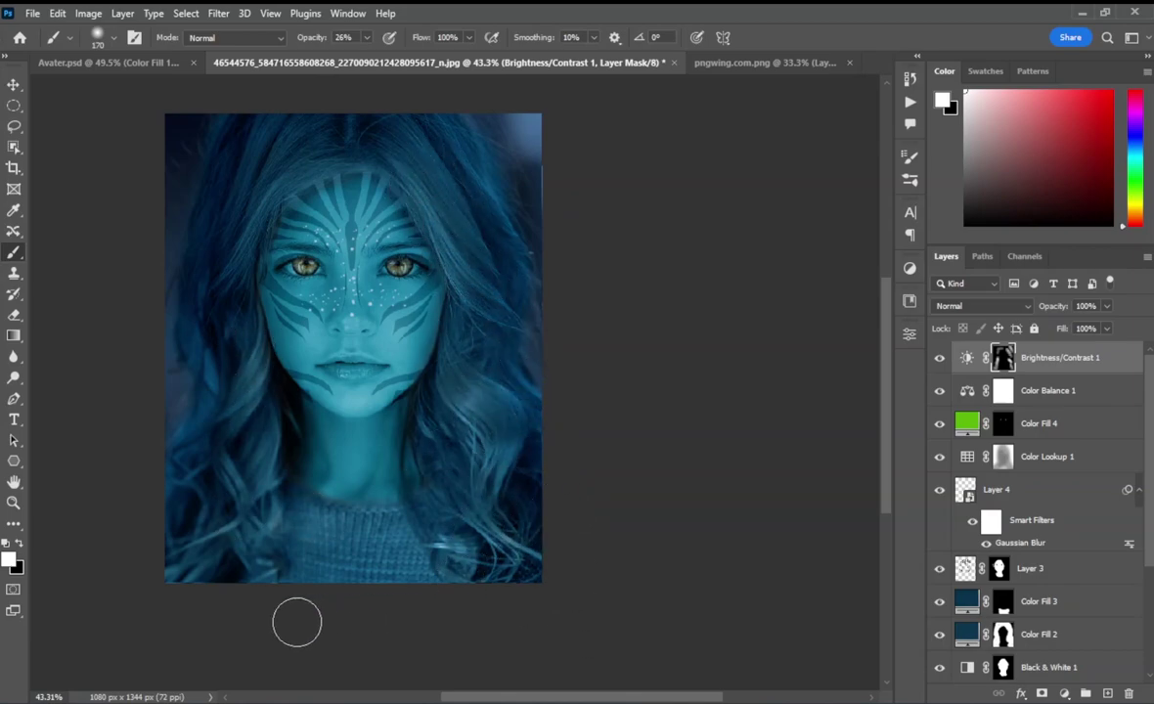
{"action": "left_click_drag", "start_coordinate": [479, 528], "coordinate": [521, 542]}
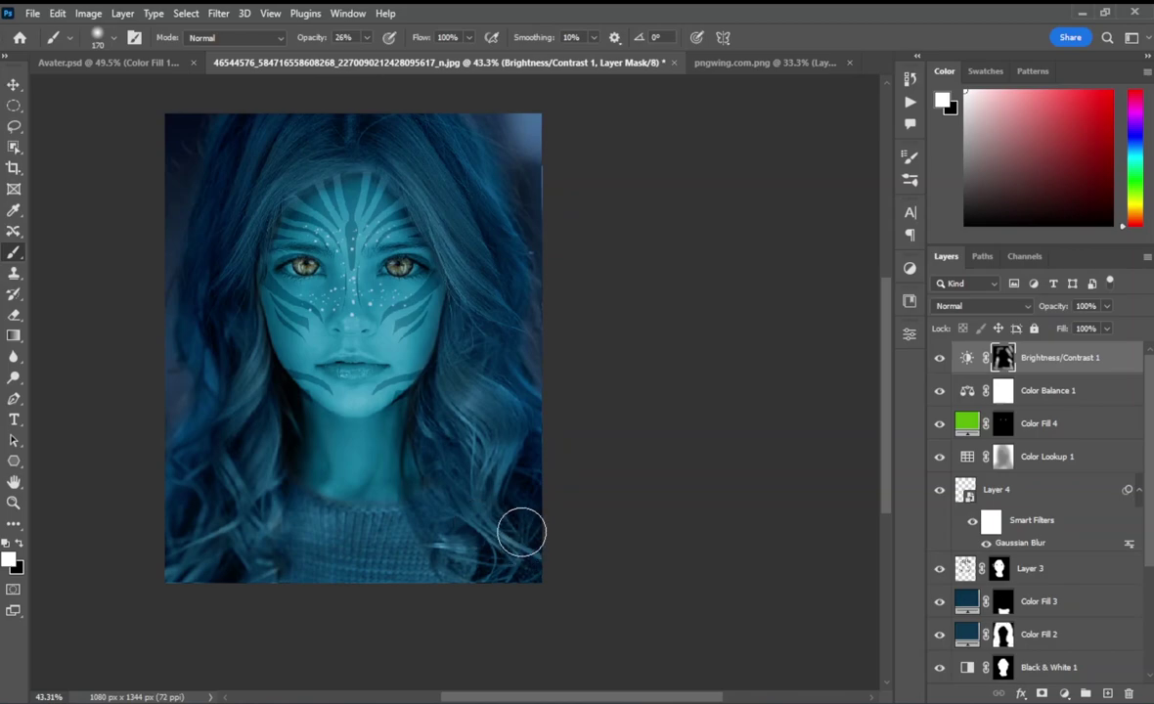
{"action": "left_click", "coordinate": [975, 430]}
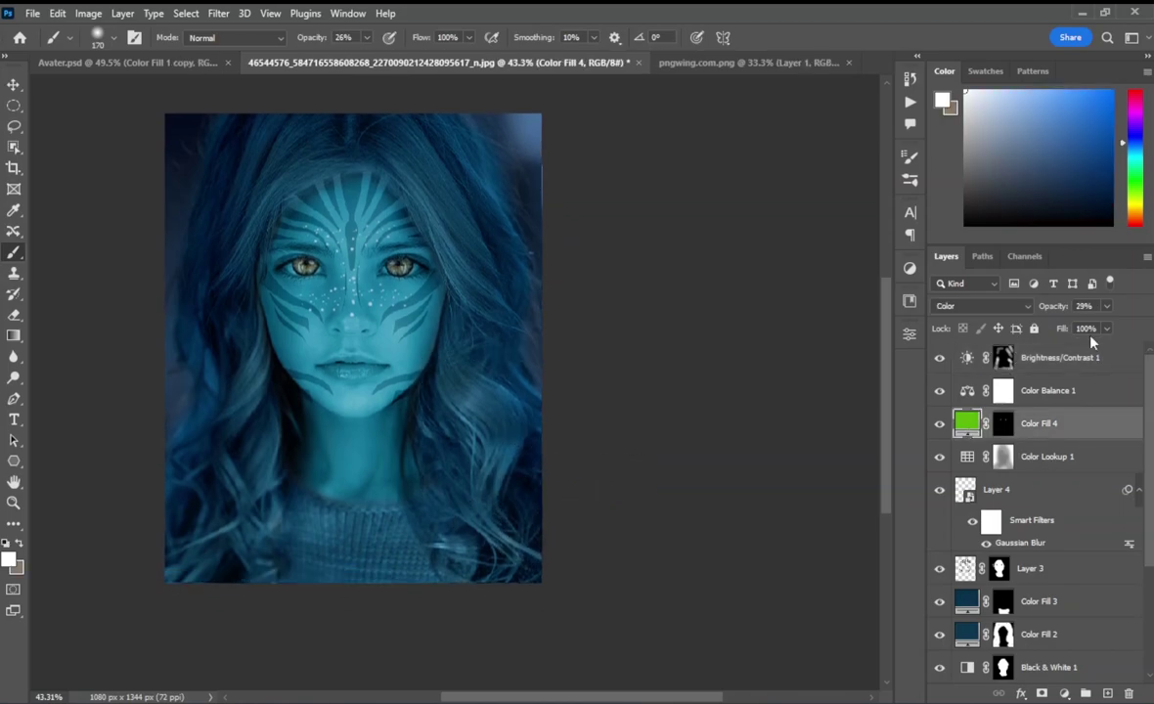
Recolour Color Fill 4 to deeper green hex 099146 and raise its opacity to about 65%
{"action": "double_click", "coordinate": [981, 422]}
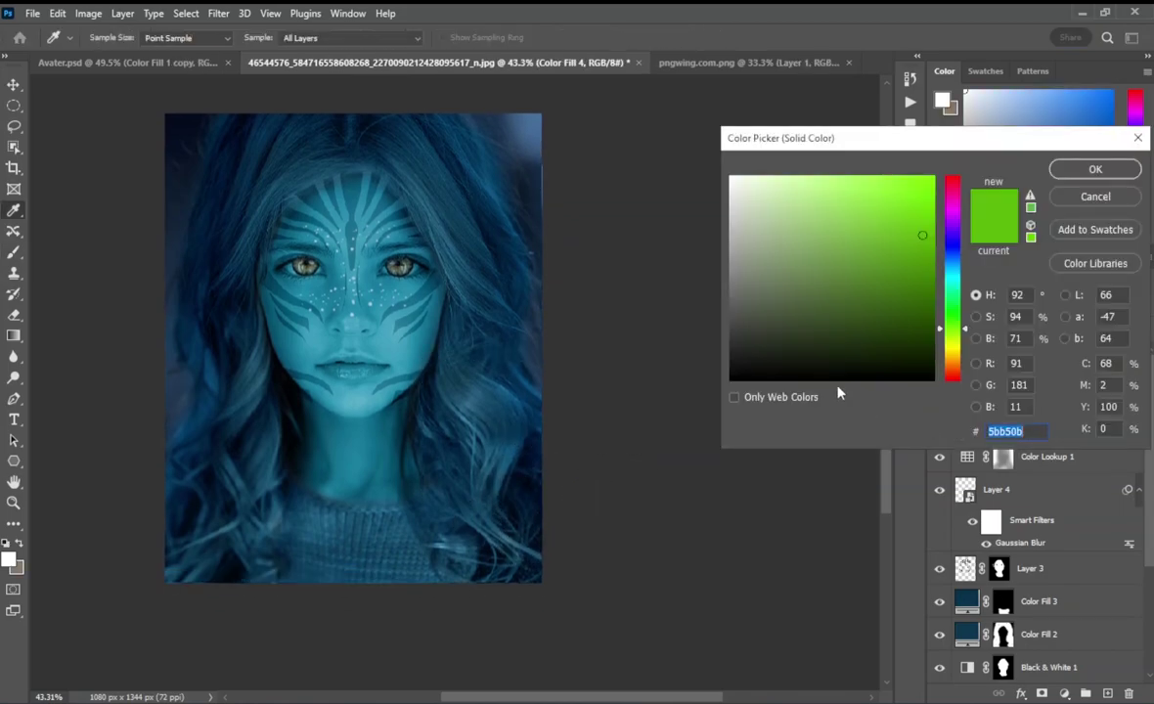
{"action": "left_click_drag", "start_coordinate": [953, 300], "coordinate": [966, 284]}
{"action": "mouse_move", "coordinate": [922, 234]}
{"action": "left_mouse_down"}
{"action": "mouse_move", "coordinate": [932, 275]}
{"action": "mouse_move", "coordinate": [970, 277]}
{"action": "mouse_move", "coordinate": [966, 302]}
{"action": "left_mouse_up"}
{"action": "left_click", "coordinate": [922, 264]}
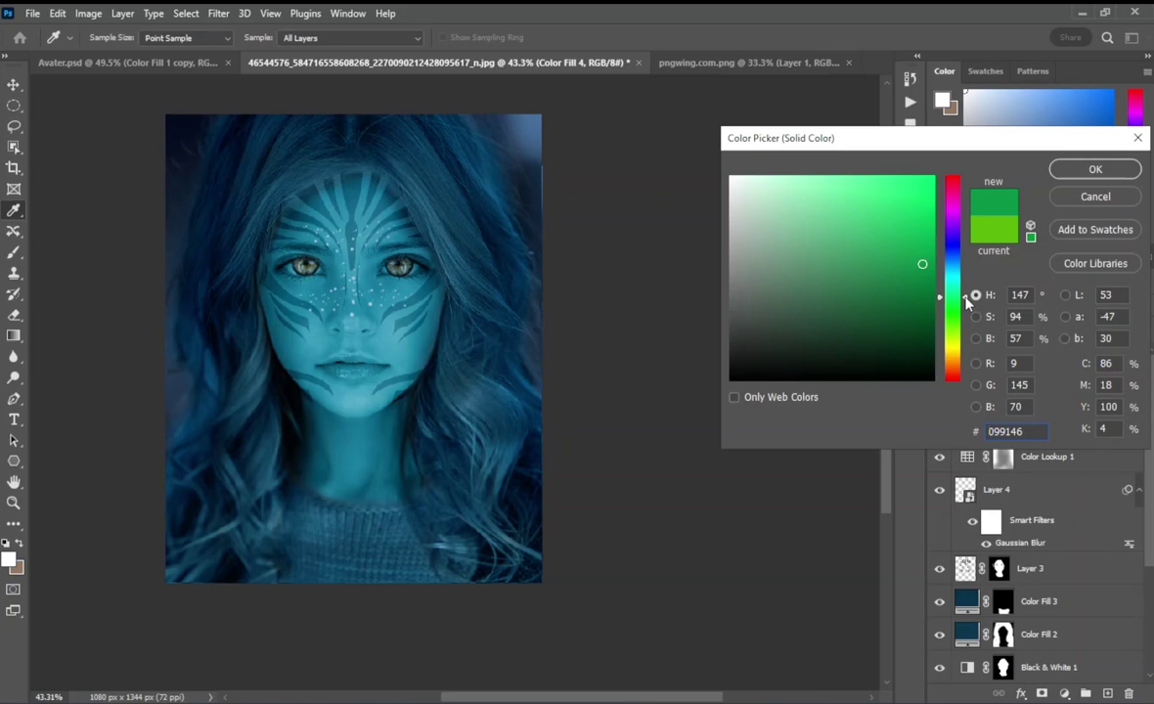
{"action": "left_click", "coordinate": [1095, 169]}
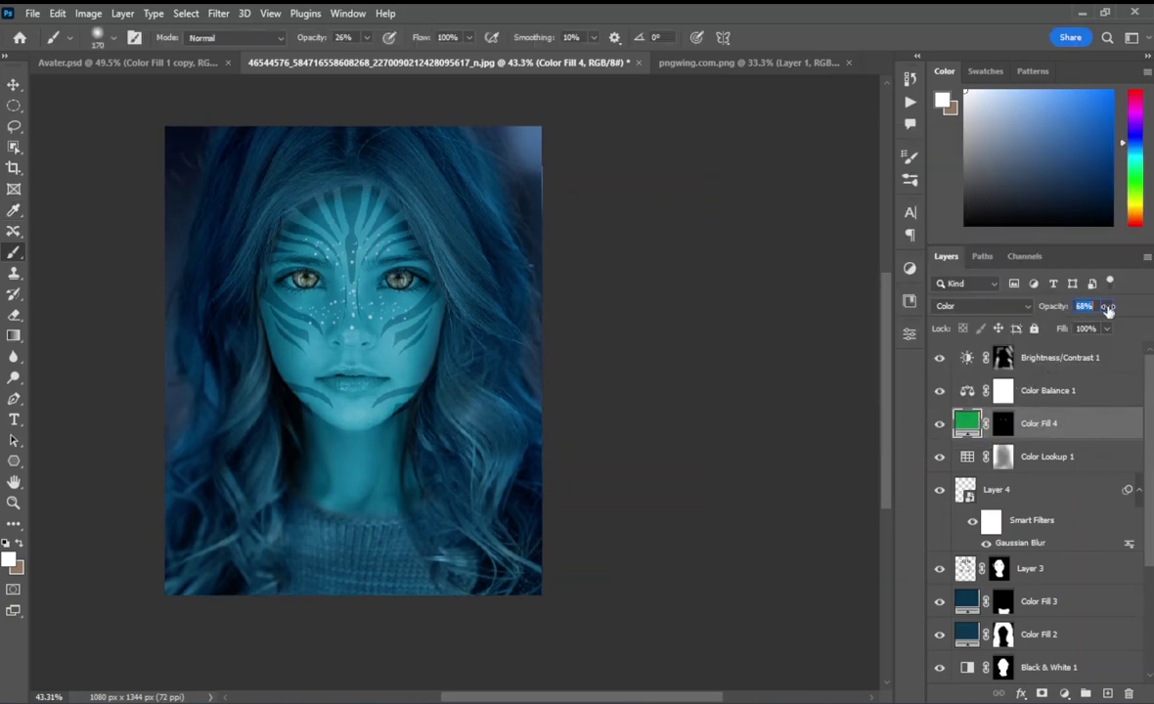
{"action": "mouse_move", "coordinate": [1108, 308]}
{"action": "left_mouse_down"}
{"action": "mouse_move", "coordinate": [1147, 307]}
{"action": "mouse_move", "coordinate": [1120, 311]}
{"action": "left_mouse_up"}
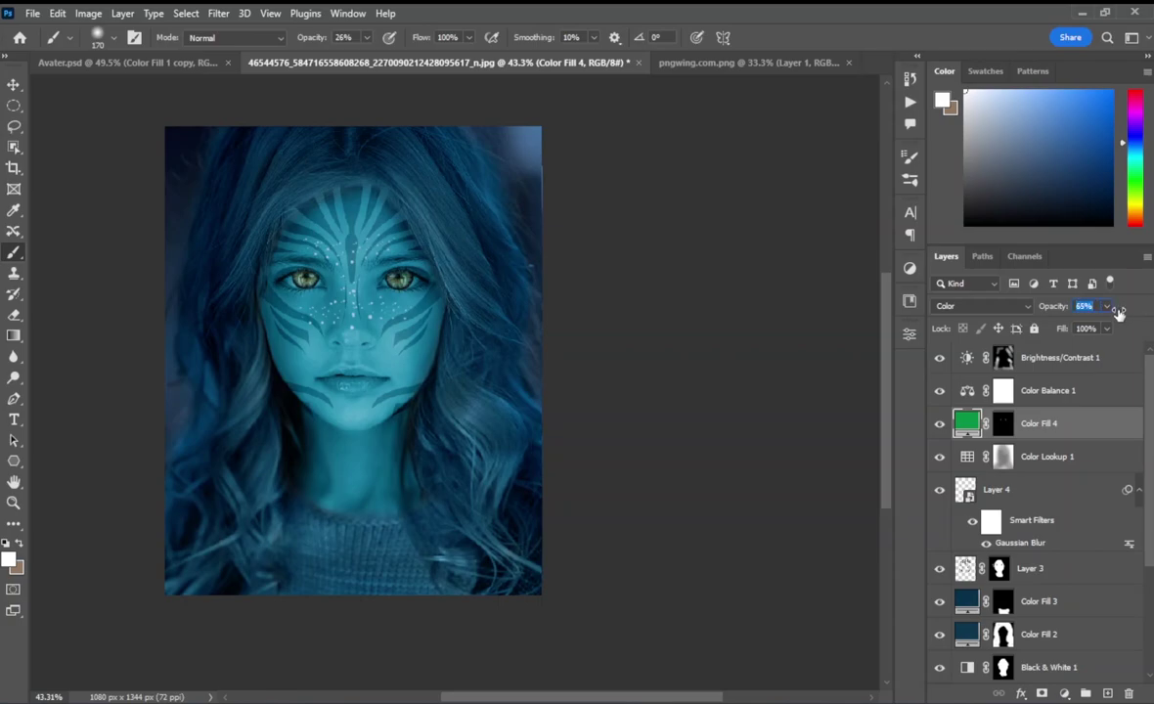